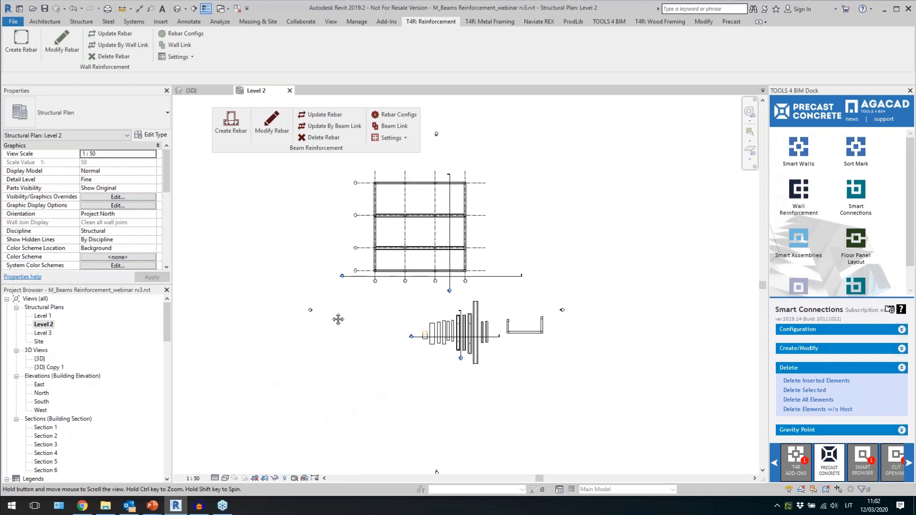
Place an M_Precast-Rectangular Beam 400x600 about 4800 mm long on Level 2, parallel to grid 4 in the empty area beside the building
{"action": "scroll", "coordinate": [311, 298], "scroll_direction": "up", "scroll_amount": 4}
{"action": "scroll", "coordinate": [420, 304], "scroll_direction": "up", "scroll_amount": 2}
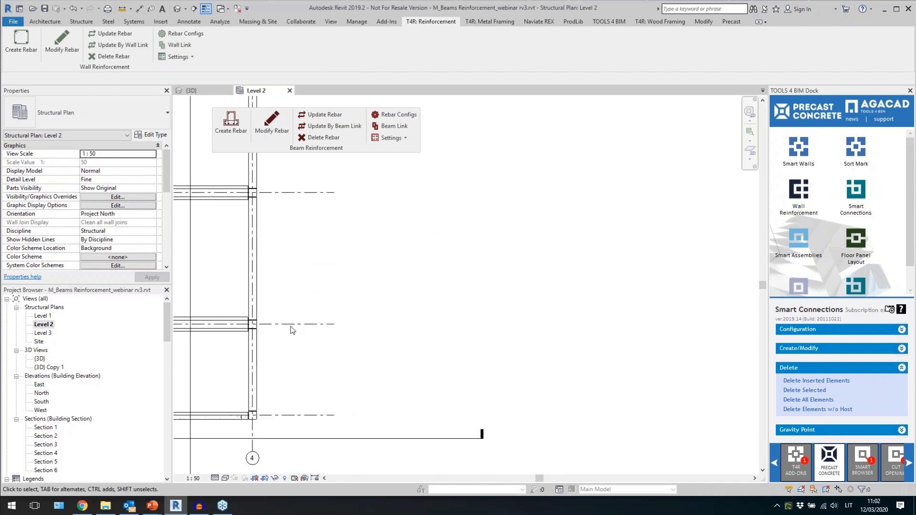
{"action": "left_click", "coordinate": [81, 22]}
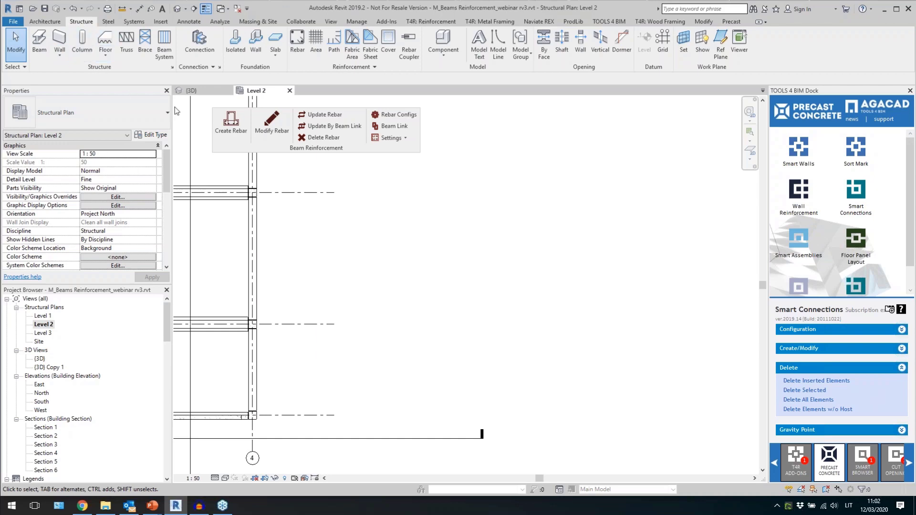
{"action": "left_click", "coordinate": [36, 51]}
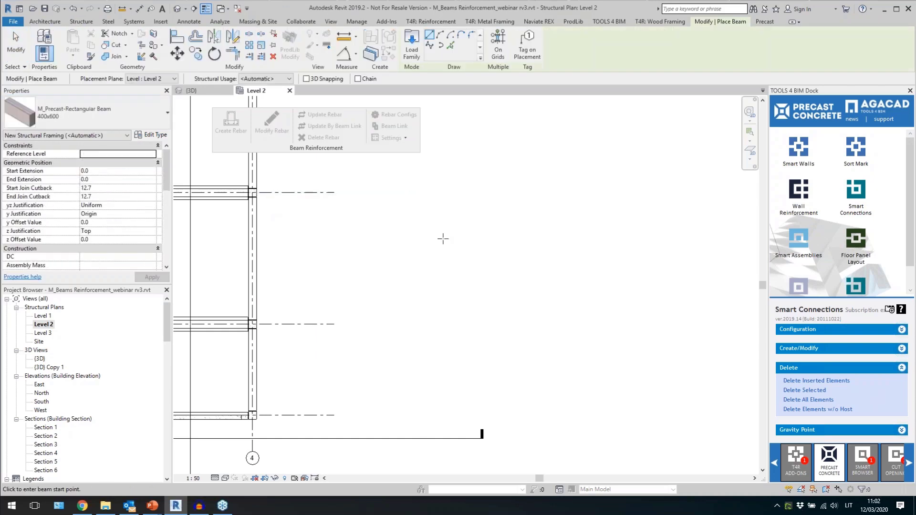
{"action": "left_click", "coordinate": [127, 122]}
{"action": "left_click", "coordinate": [416, 388]}
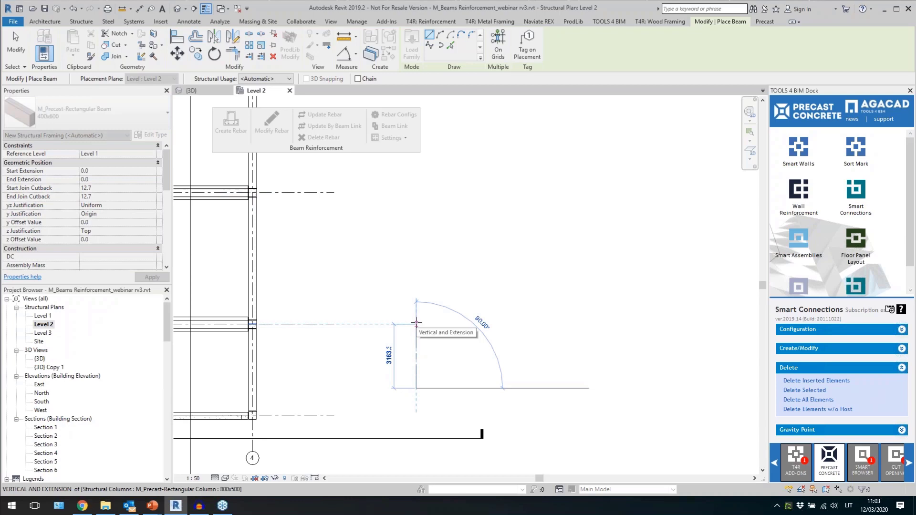
{"action": "left_click", "coordinate": [416, 290]}
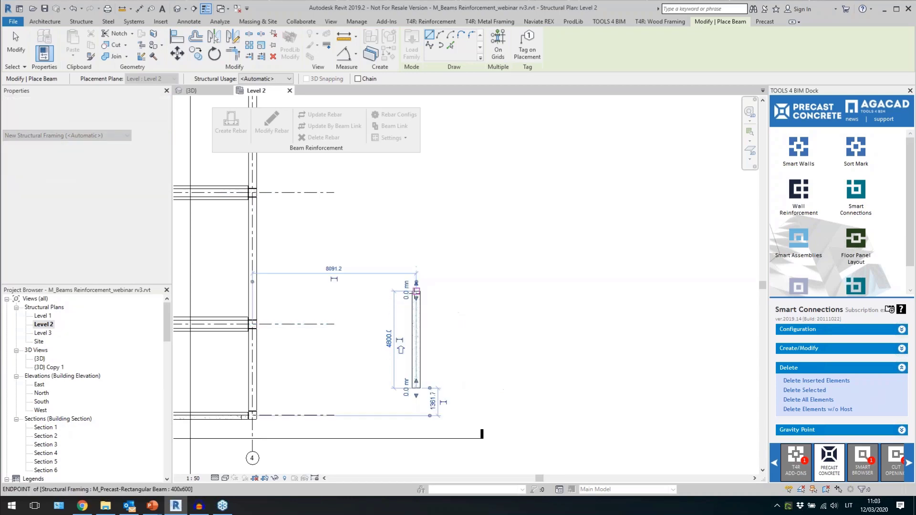
{"action": "key", "text": "Escape"}
{"action": "key", "text": "Escape"}
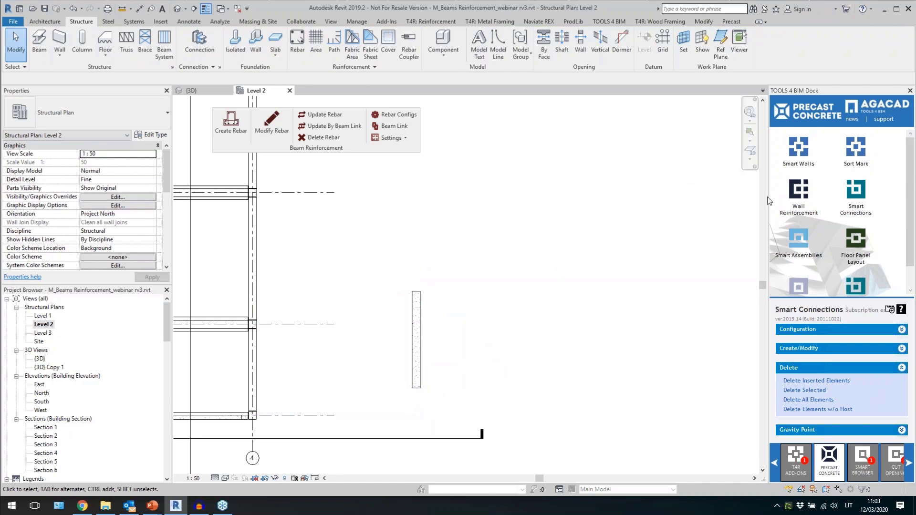
Widen the TOOLS 4 BIM Dock and look through the Smart Browser, Cut Opening and Precast Concrete tool sets
{"action": "left_click_drag", "start_coordinate": [768, 196], "coordinate": [729, 197]}
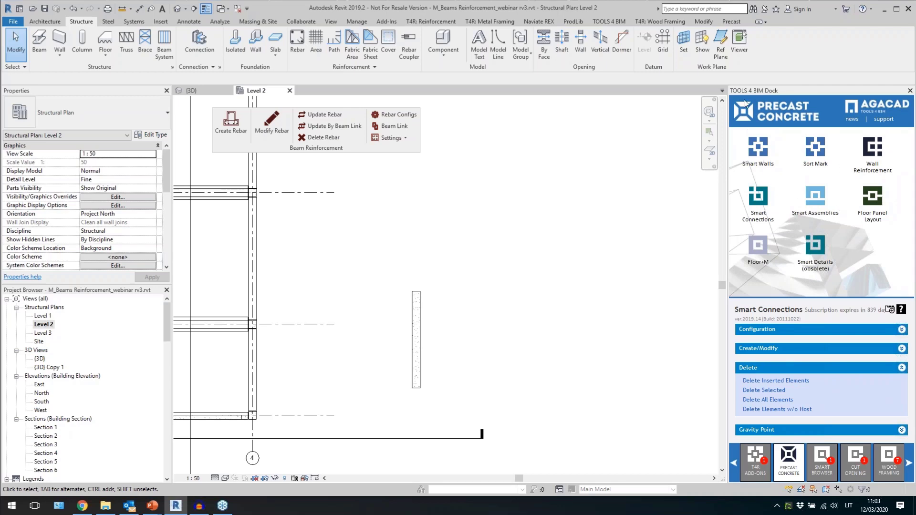
{"action": "left_click", "coordinate": [756, 464]}
{"action": "left_click", "coordinate": [827, 459]}
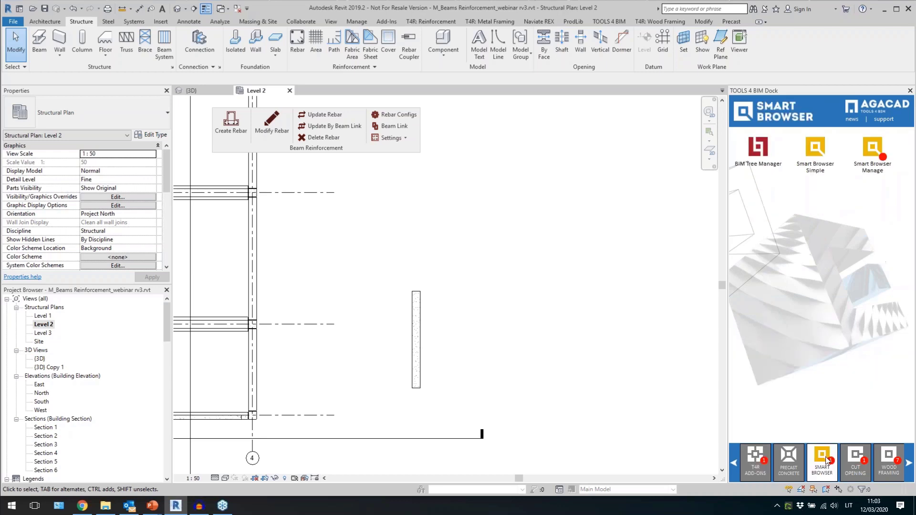
{"action": "left_click", "coordinate": [863, 460]}
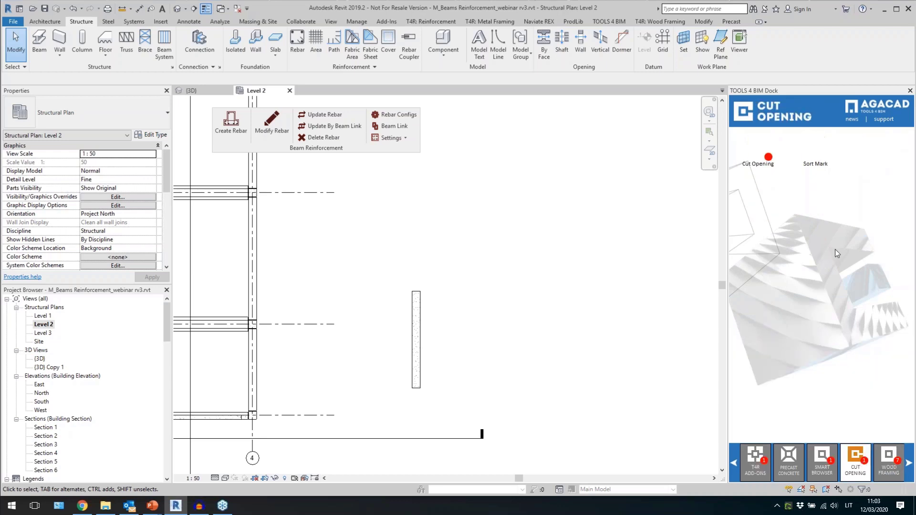
{"action": "left_click", "coordinate": [793, 465]}
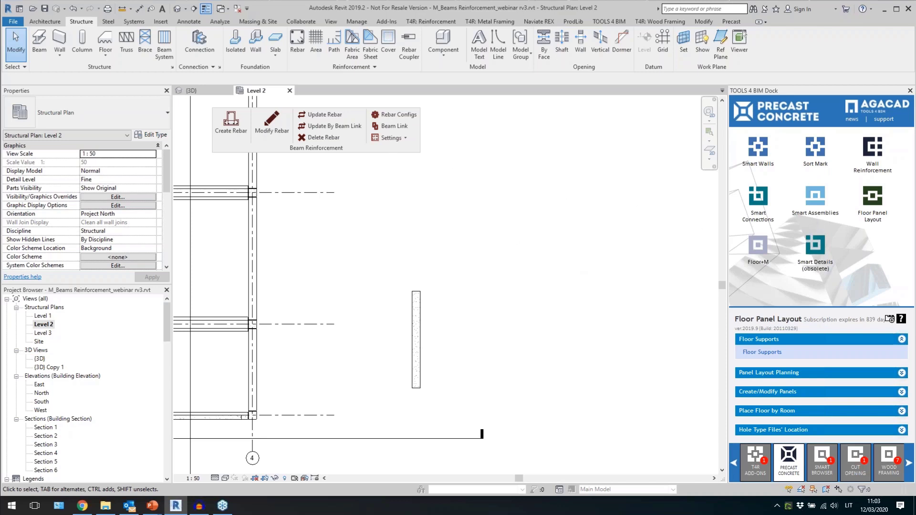
Display the Smart Assemblies tools from the Precast Concrete set and reposition the floating Beam Reinforcement tools
{"action": "left_click", "coordinate": [813, 197]}
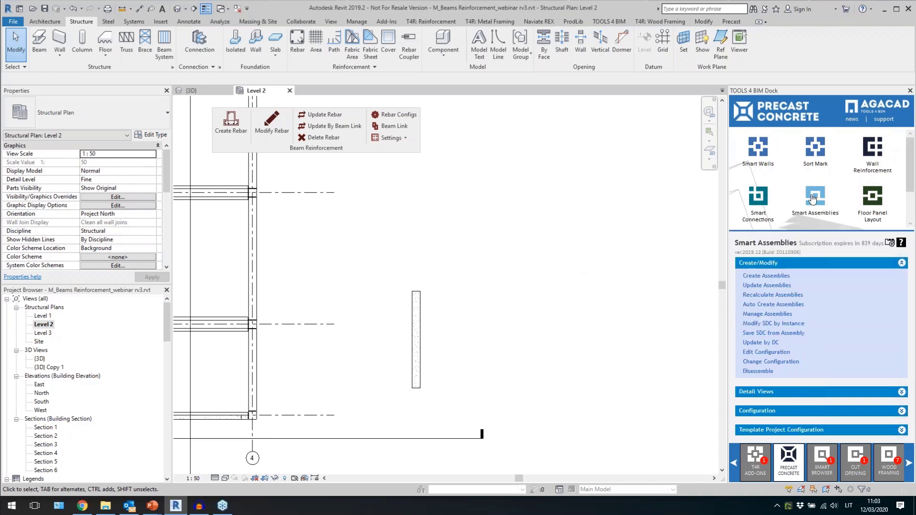
{"action": "left_click", "coordinate": [890, 243]}
{"action": "mouse_move", "coordinate": [269, 71]}
{"action": "left_mouse_down"}
{"action": "mouse_move", "coordinate": [326, 94]}
{"action": "mouse_move", "coordinate": [435, 198]}
{"action": "mouse_move", "coordinate": [394, 76]}
{"action": "mouse_move", "coordinate": [358, 74]}
{"action": "left_mouse_up"}
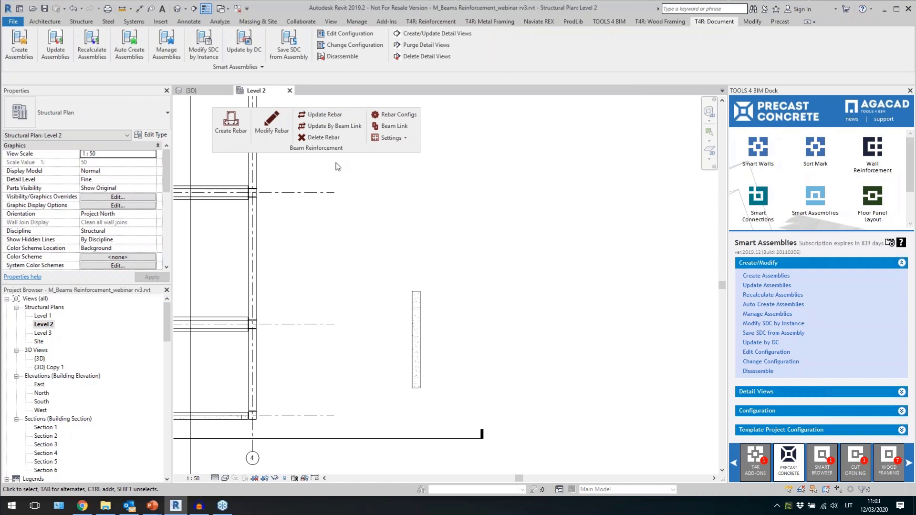
{"action": "left_click_drag", "start_coordinate": [323, 151], "coordinate": [423, 171]}
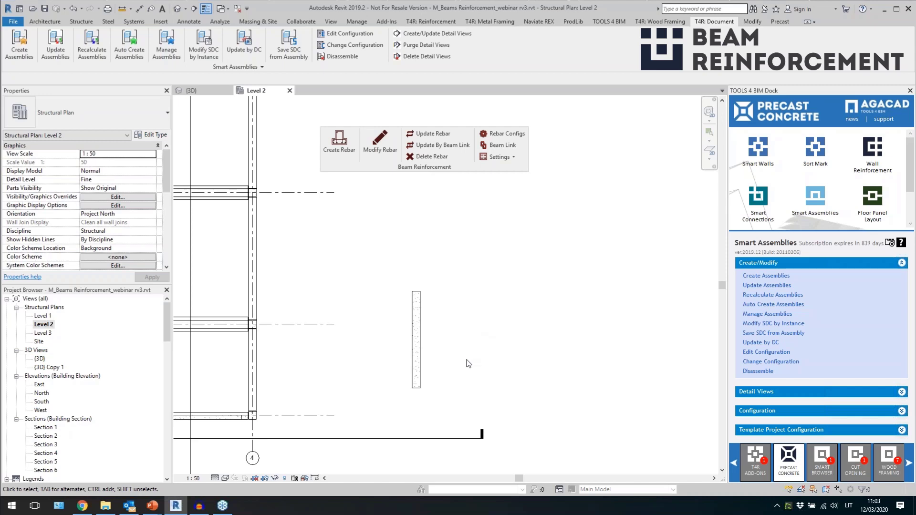
Create a building section just outside the new beam's lower end in plan, facing the beam, and open the section view
{"action": "left_click", "coordinate": [416, 346]}
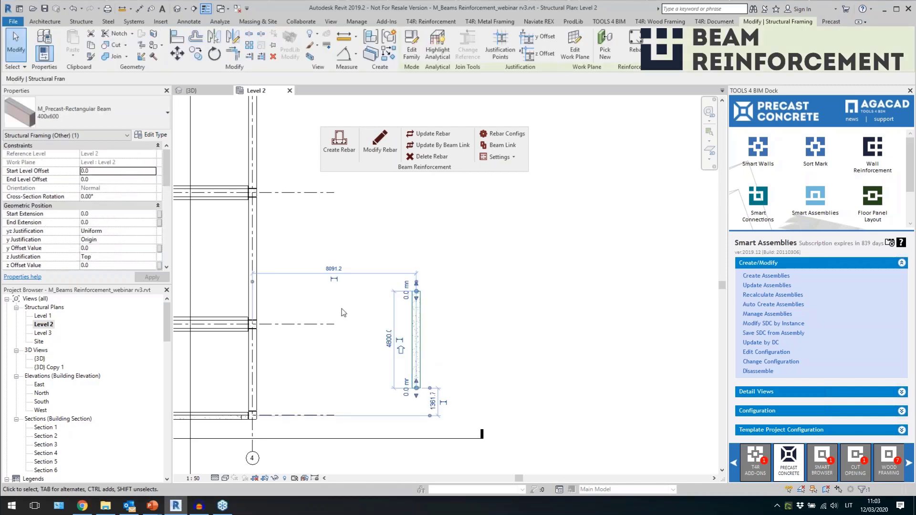
{"action": "left_click", "coordinate": [194, 9]}
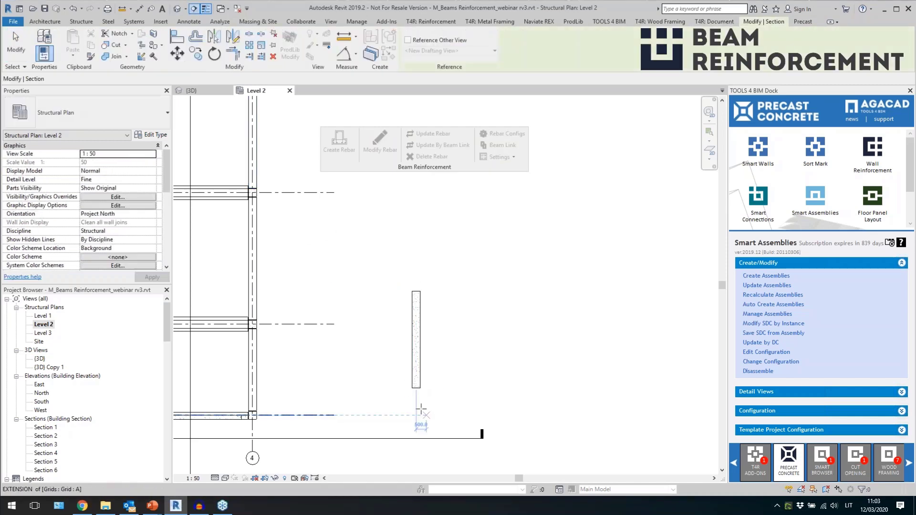
{"action": "left_click", "coordinate": [389, 392]}
{"action": "left_click", "coordinate": [445, 391]}
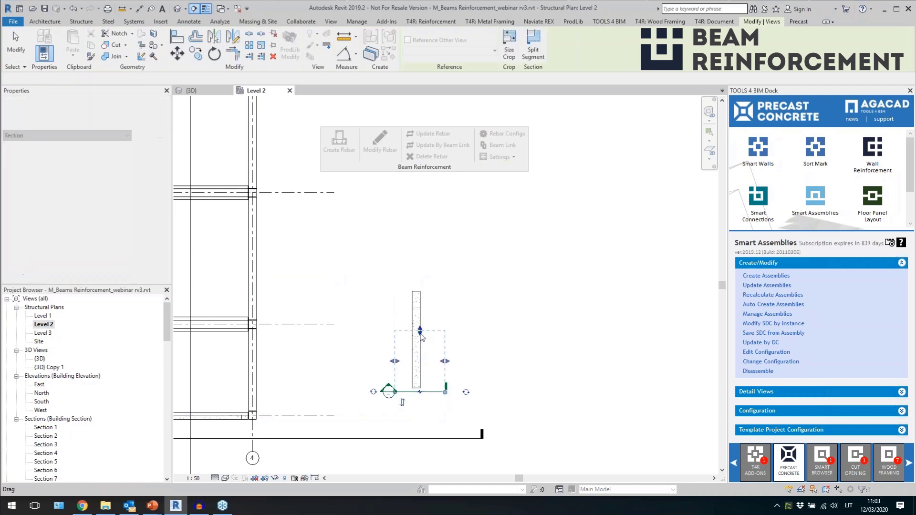
{"action": "key", "text": "Escape"}
{"action": "double_click", "coordinate": [389, 391]}
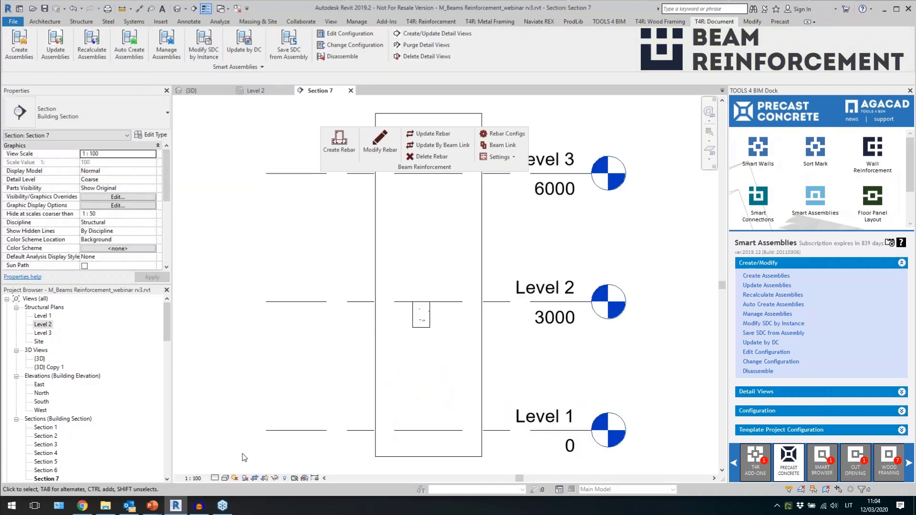
Set the section view's detail level to Medium and its scale to 1:25
{"action": "left_click", "coordinate": [215, 478]}
{"action": "left_click", "coordinate": [226, 459]}
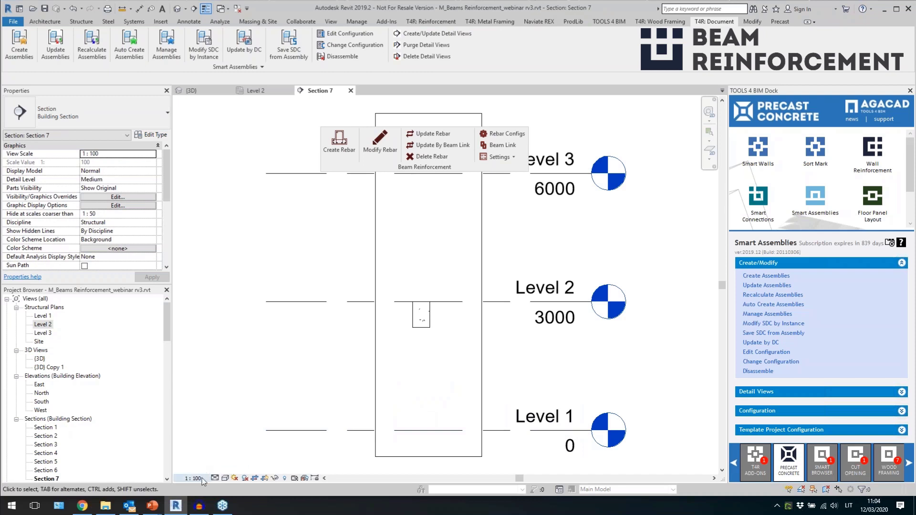
{"action": "left_click", "coordinate": [193, 479]}
{"action": "left_click", "coordinate": [210, 394]}
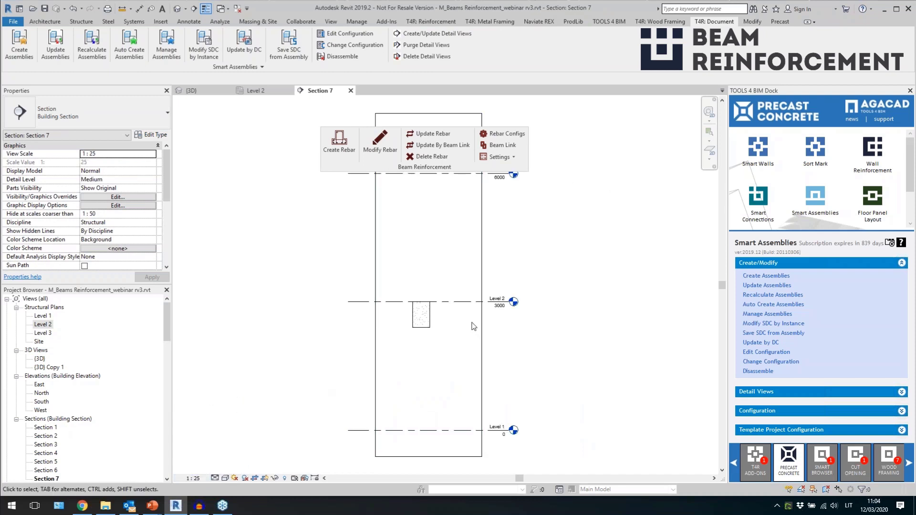
{"action": "scroll", "coordinate": [420, 315], "scroll_direction": "up", "scroll_amount": 5}
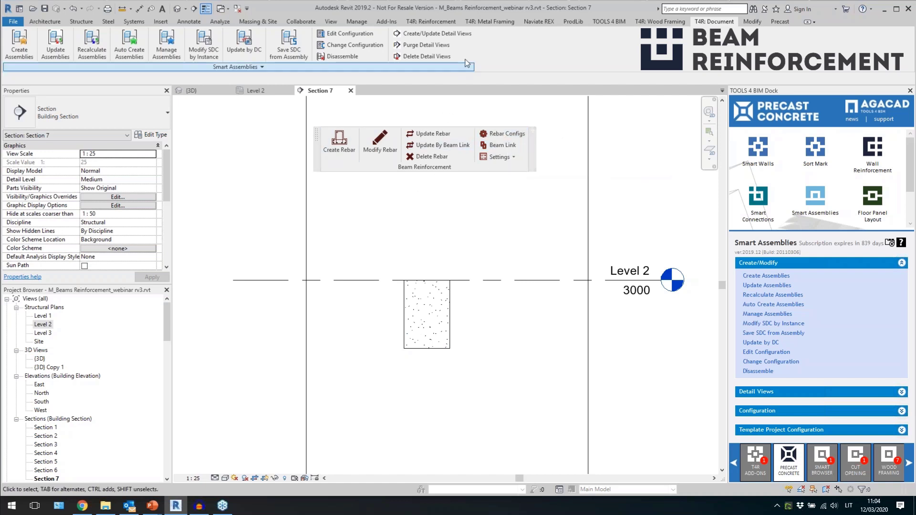
Show the T4R: Reinforcement tools for wall and beam rebar alongside the beam's cross-section
{"action": "left_click", "coordinate": [431, 21]}
{"action": "left_click_drag", "start_coordinate": [164, 72], "coordinate": [142, 83]}
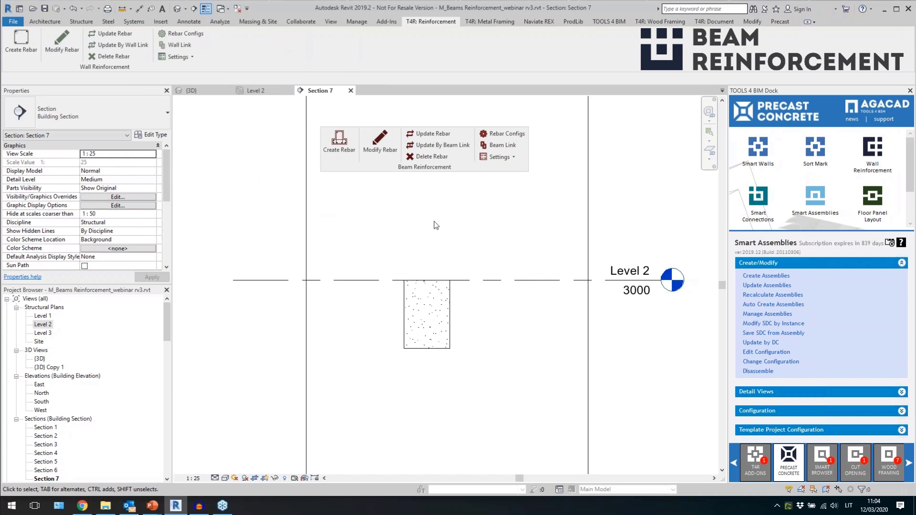
{"action": "scroll", "coordinate": [435, 224], "scroll_direction": "up", "scroll_amount": 1}
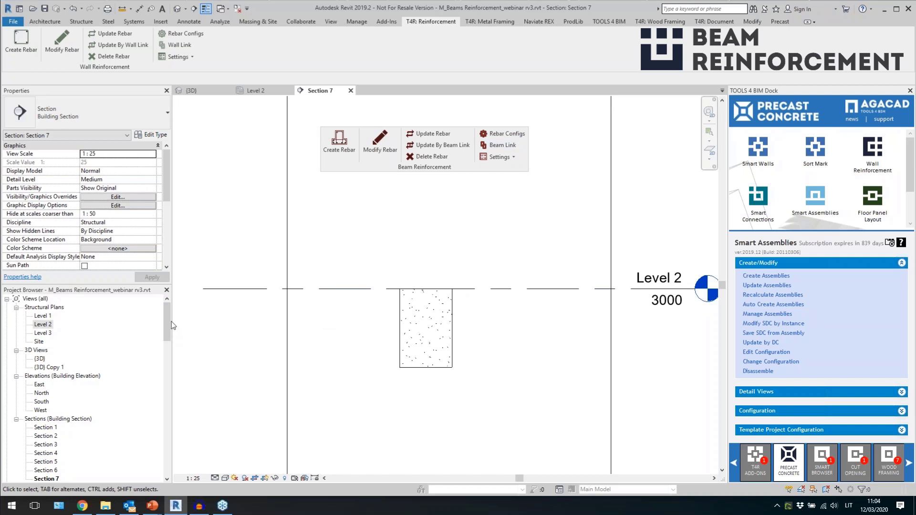
Examine the Rebar Shape families listed under Structural Rebar in the project, and collapse the list again
{"action": "left_click_drag", "start_coordinate": [168, 319], "coordinate": [163, 448]}
{"action": "left_click", "coordinate": [34, 412]}
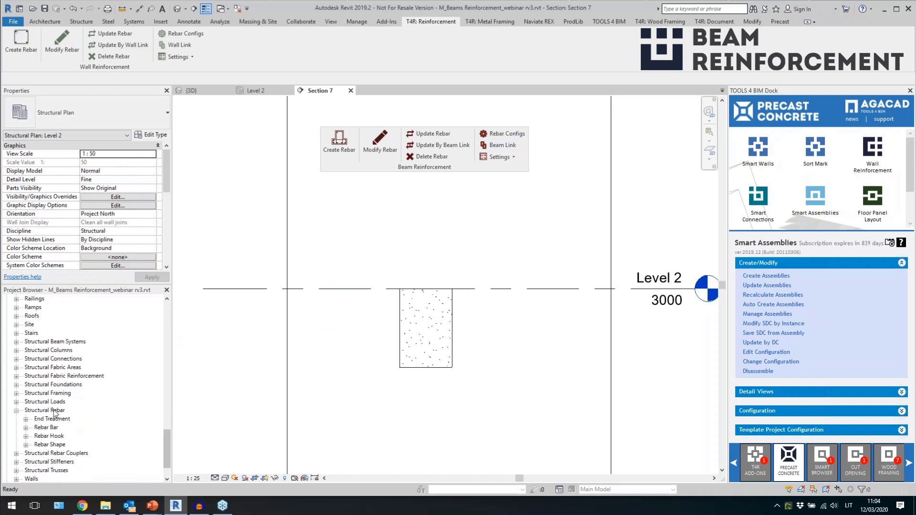
{"action": "double_click", "coordinate": [50, 444]}
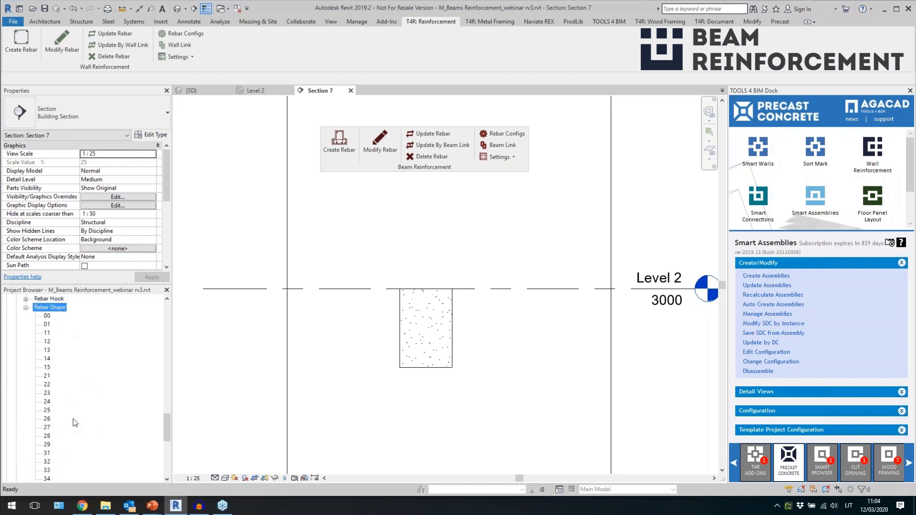
{"action": "scroll", "coordinate": [75, 423], "scroll_direction": "up", "scroll_amount": 1}
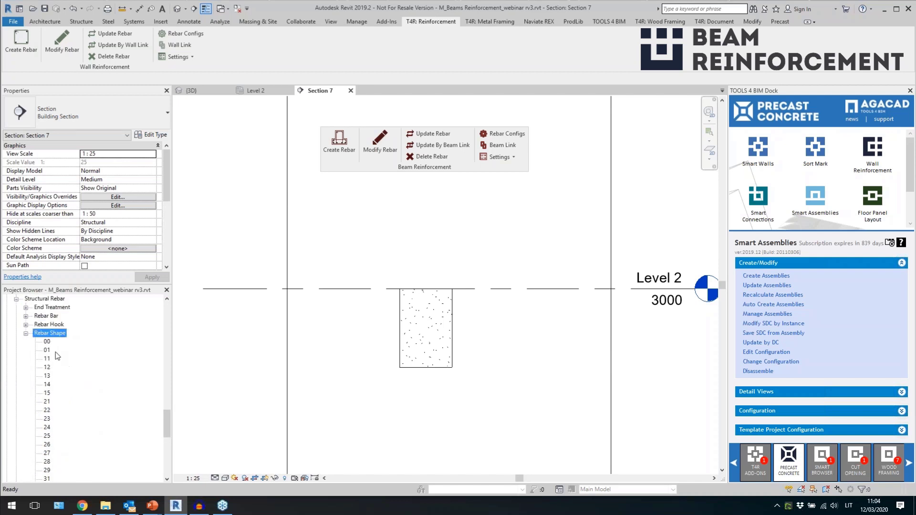
{"action": "left_click", "coordinate": [26, 334]}
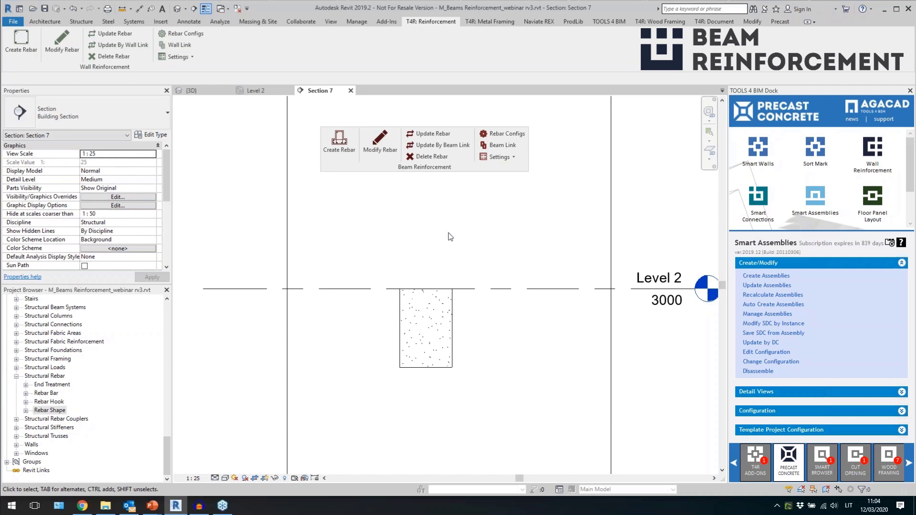
Open the Beam Reinforcement Configurations and review the L Shape, IT Shape and Rectangular sections and the available rectangular configurations
{"action": "left_click", "coordinate": [502, 135]}
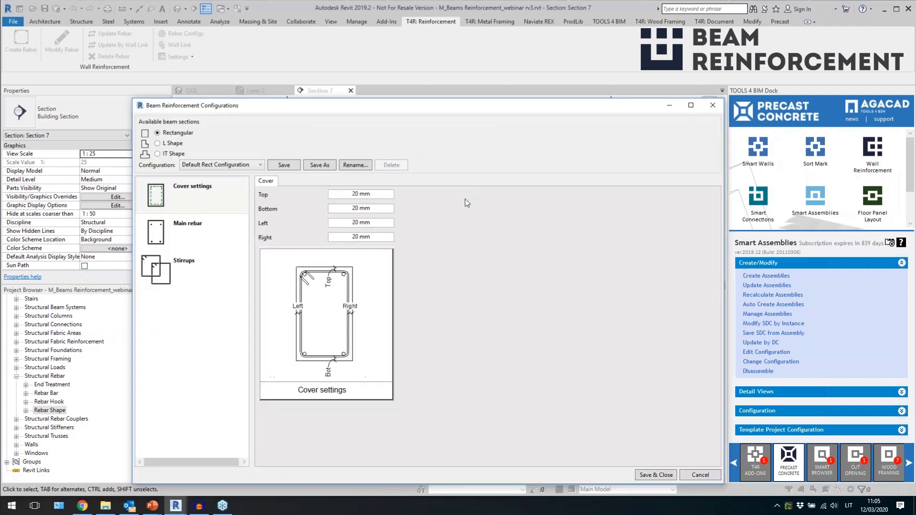
{"action": "left_click", "coordinate": [166, 144]}
{"action": "left_click", "coordinate": [166, 155]}
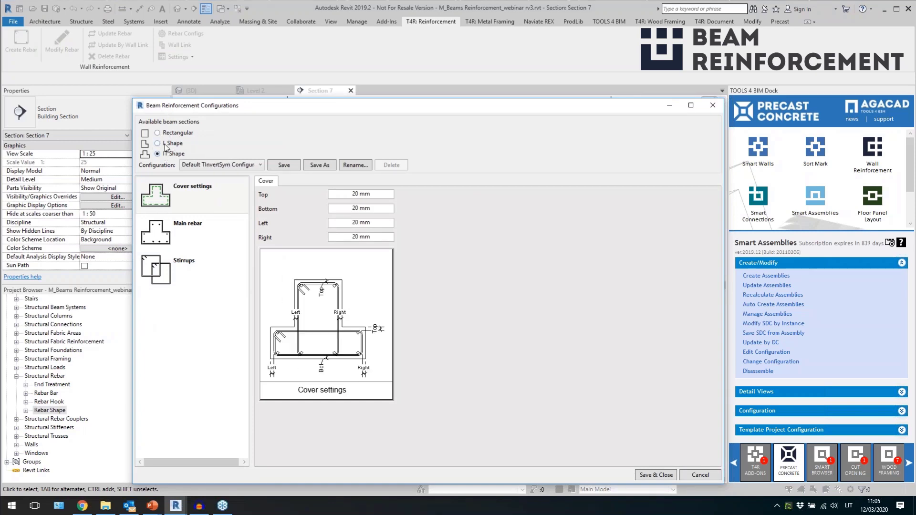
{"action": "left_click", "coordinate": [170, 134]}
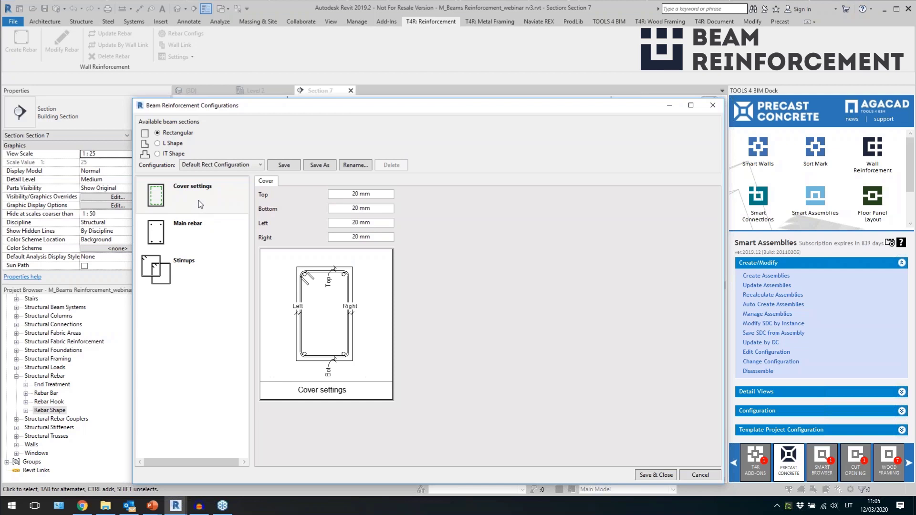
{"action": "left_click", "coordinate": [193, 165]}
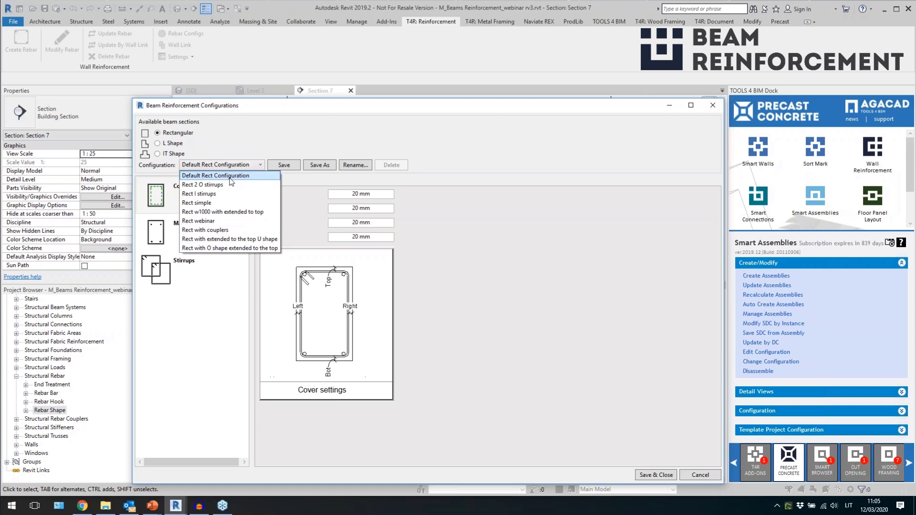
{"action": "left_click", "coordinate": [258, 165]}
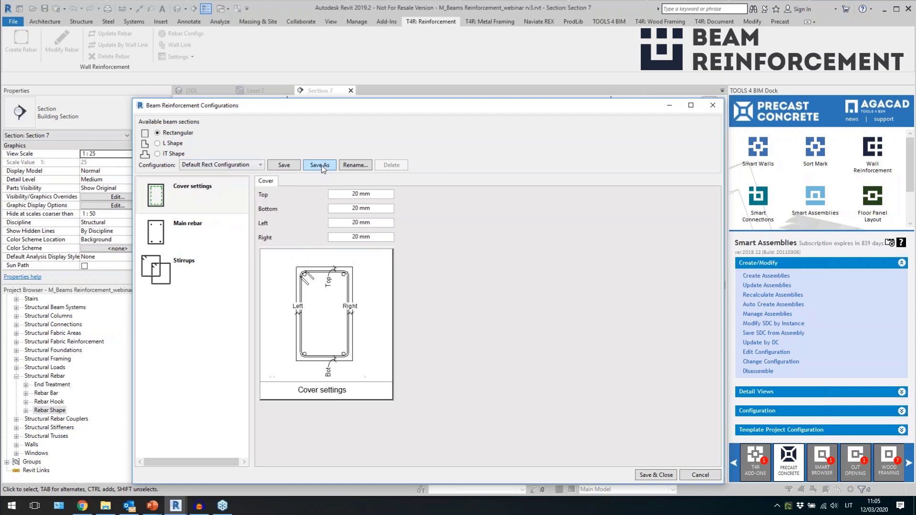
Save a copy of the Default Rect Configuration under the name "03 12 rect"
{"action": "left_click", "coordinate": [322, 167]}
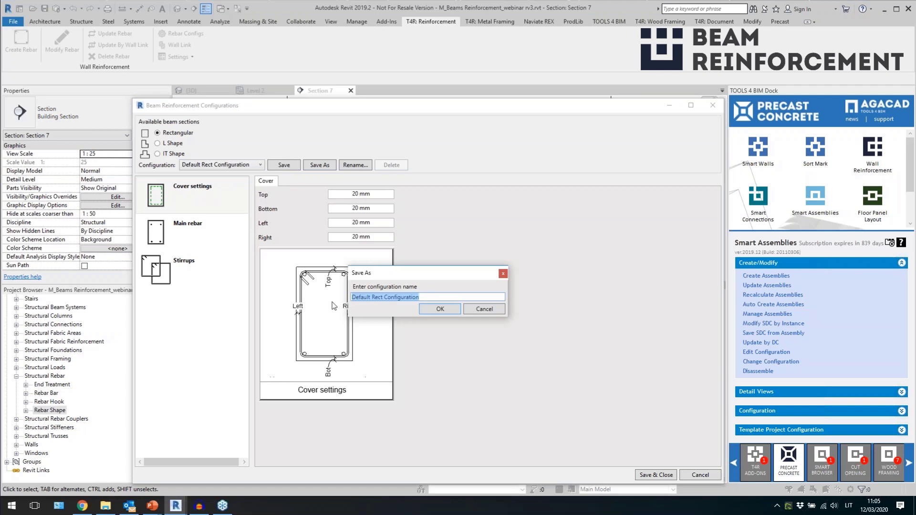
{"action": "type", "text": "03 12 rect"}
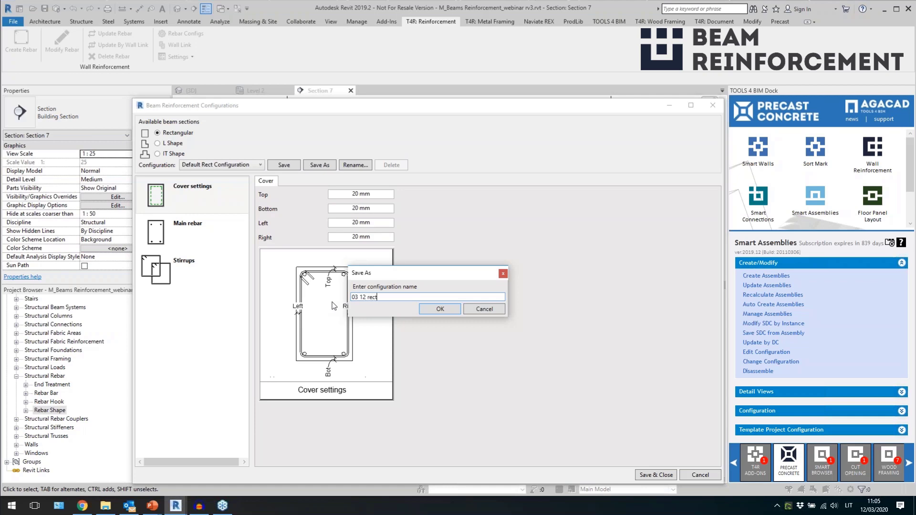
{"action": "key", "text": "Return"}
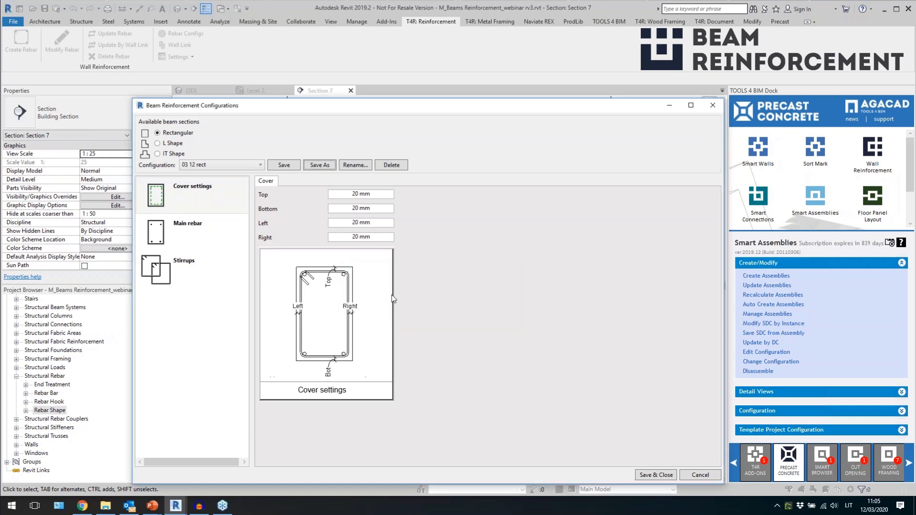
Review the Main rebar and Stirrups sections and the top, bottom, left and right cover settings of the "03 12 rect" configuration
{"action": "left_click", "coordinate": [184, 230]}
{"action": "left_click", "coordinate": [188, 265]}
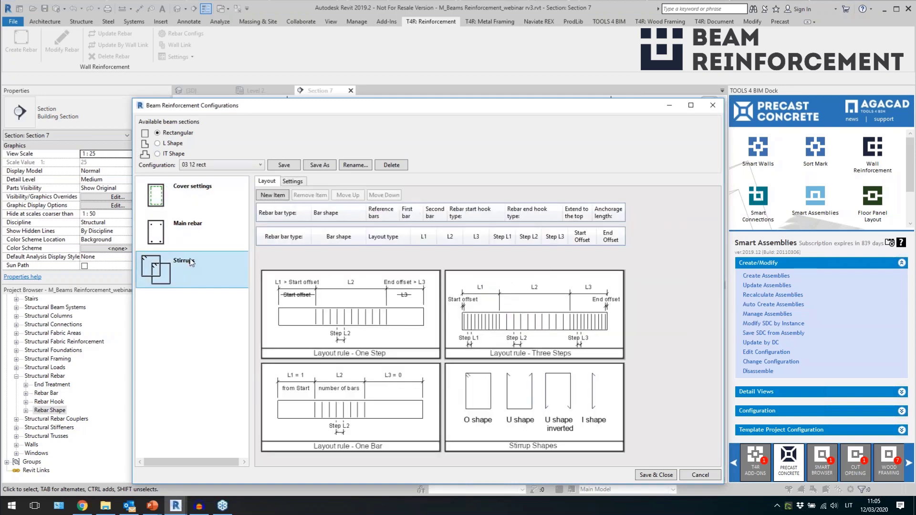
{"action": "left_click", "coordinate": [210, 202]}
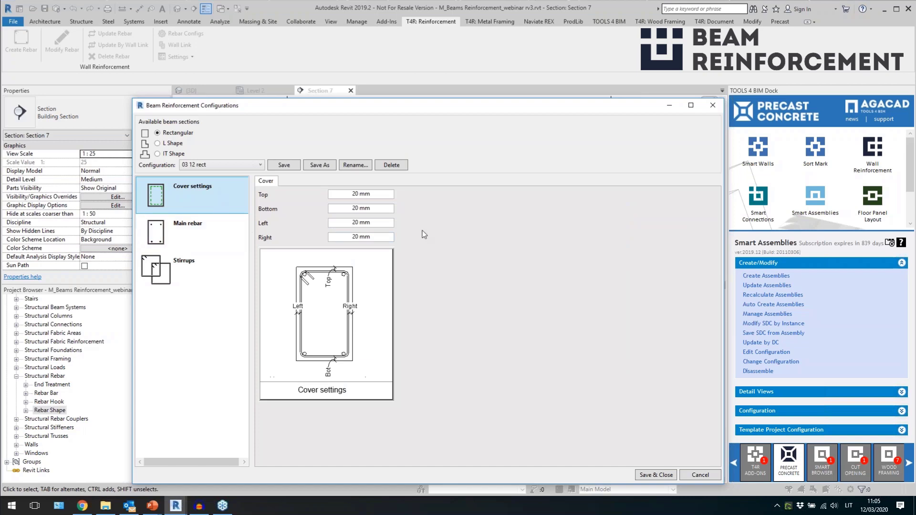
{"action": "left_click", "coordinate": [388, 193]}
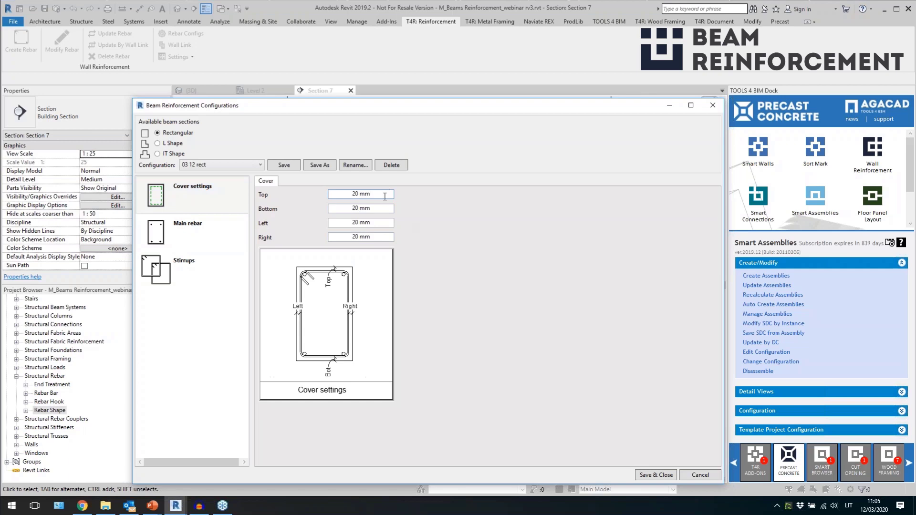
{"action": "left_click", "coordinate": [214, 204]}
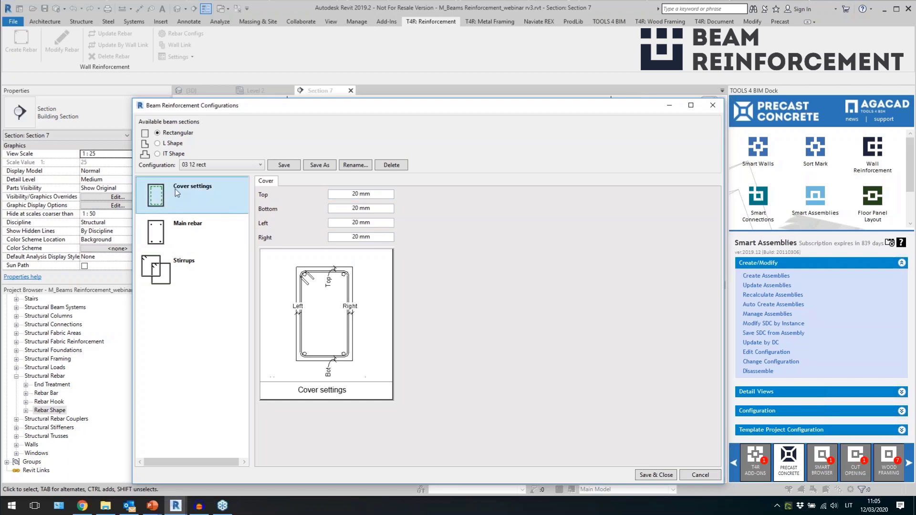
{"action": "left_click_drag", "start_coordinate": [385, 194], "coordinate": [350, 241]}
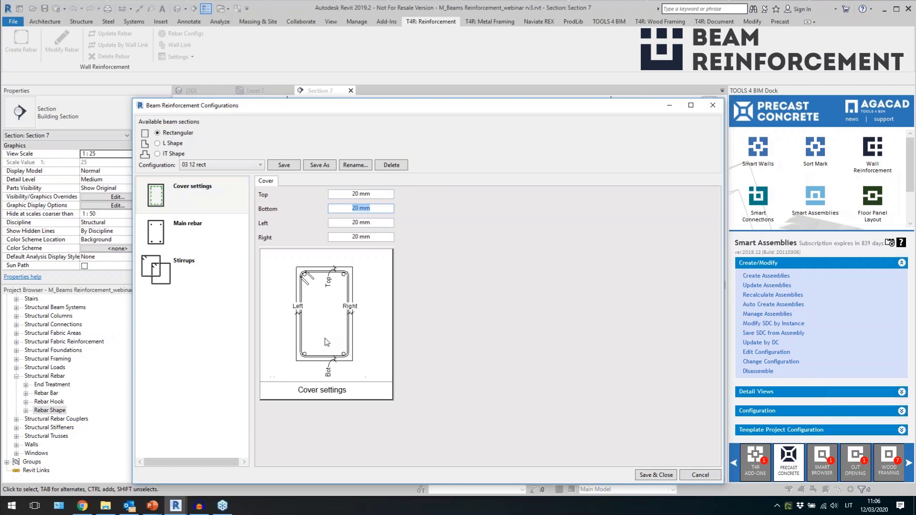
Add a new item to the Main rebar layout and set its row position to Bot1
{"action": "left_click", "coordinate": [213, 231]}
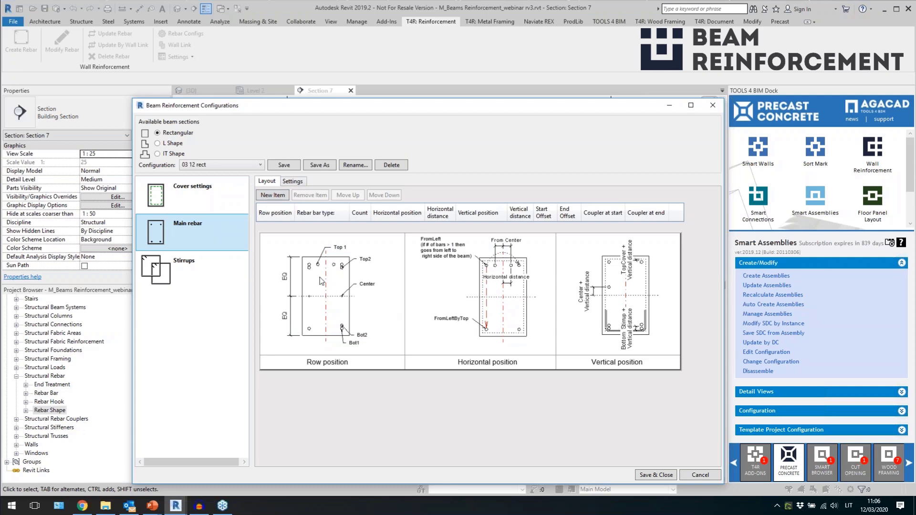
{"action": "left_click", "coordinate": [270, 197]}
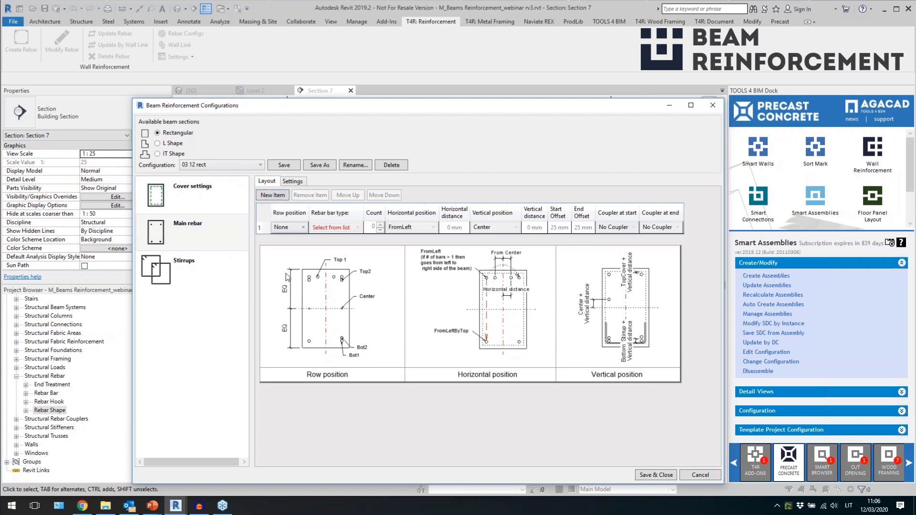
{"action": "left_click", "coordinate": [262, 228]}
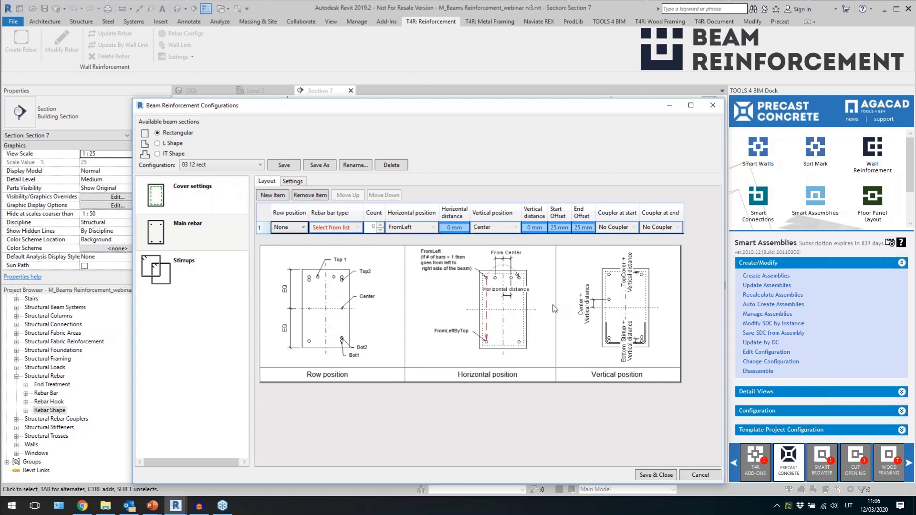
{"action": "left_click", "coordinate": [297, 229]}
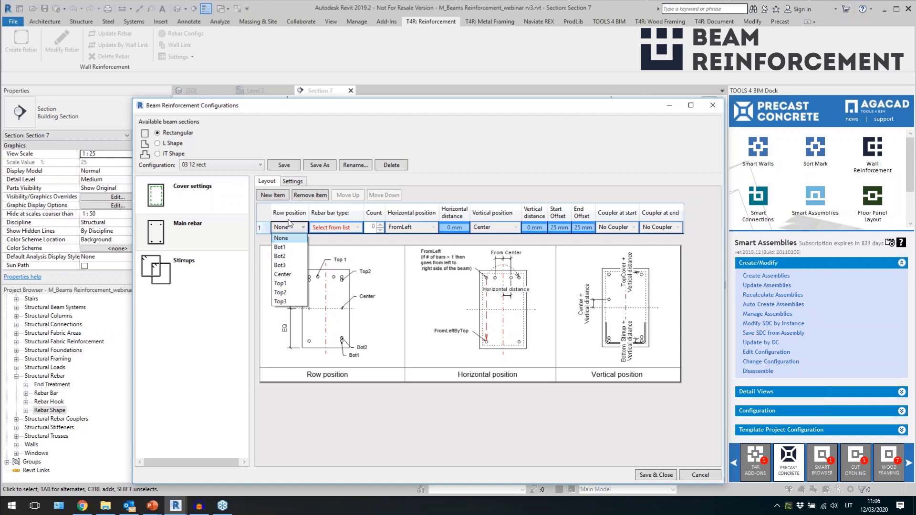
{"action": "left_click", "coordinate": [289, 248]}
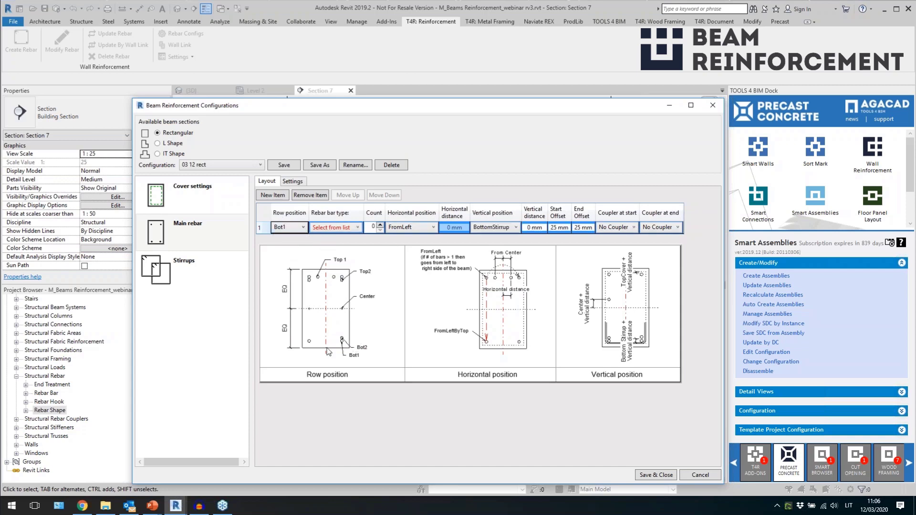
{"action": "left_click", "coordinate": [286, 230]}
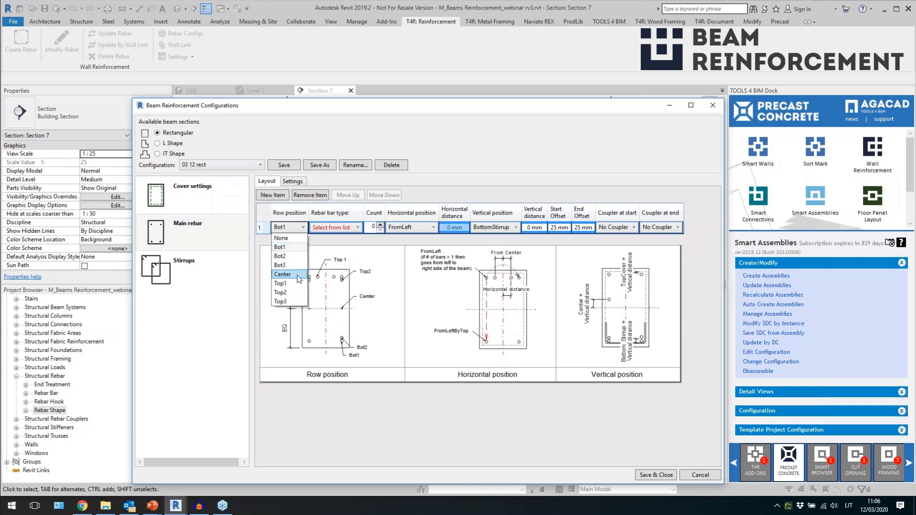
Set the Bot1 row's rebar bar type to H20 and its bar count to 2
{"action": "left_click", "coordinate": [340, 232]}
{"action": "left_click", "coordinate": [340, 229]}
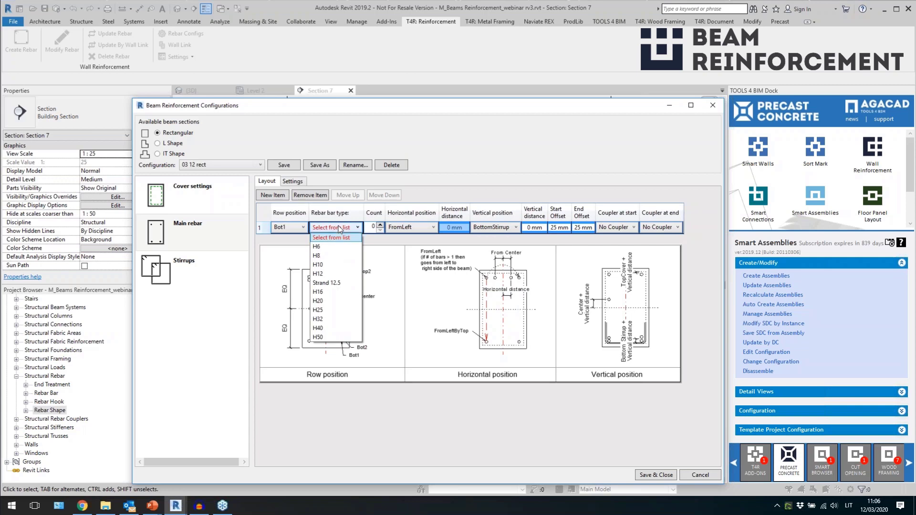
{"action": "left_click", "coordinate": [337, 301]}
{"action": "left_click", "coordinate": [381, 225]}
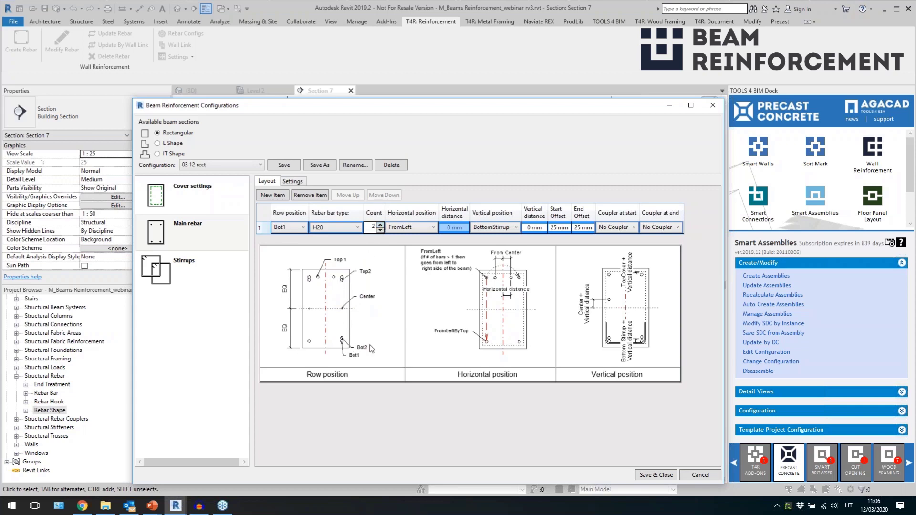
Review the Bot1 row's horizontal and vertical position options, keeping FromLeft, BottomStirrup and two bars
{"action": "left_click", "coordinate": [418, 228]}
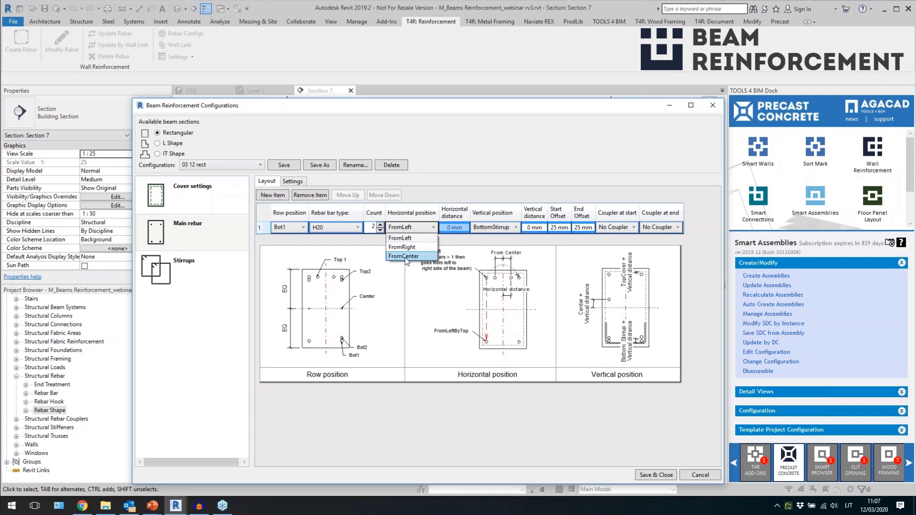
{"action": "left_click", "coordinate": [454, 244]}
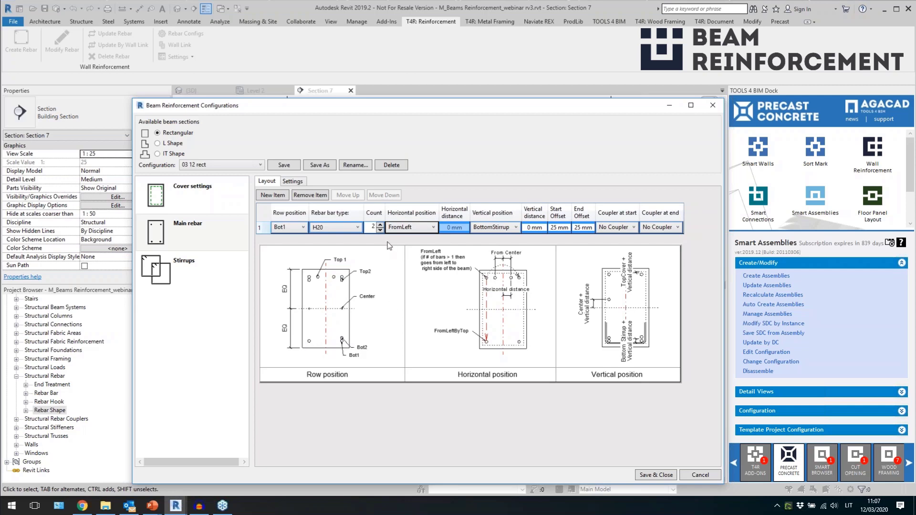
{"action": "left_click", "coordinate": [380, 225]}
{"action": "left_click", "coordinate": [381, 229]}
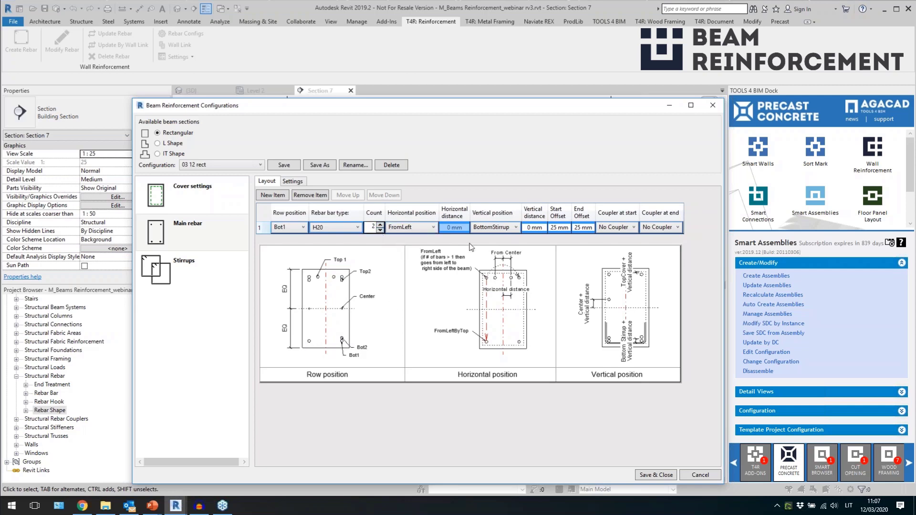
{"action": "left_click", "coordinate": [500, 228]}
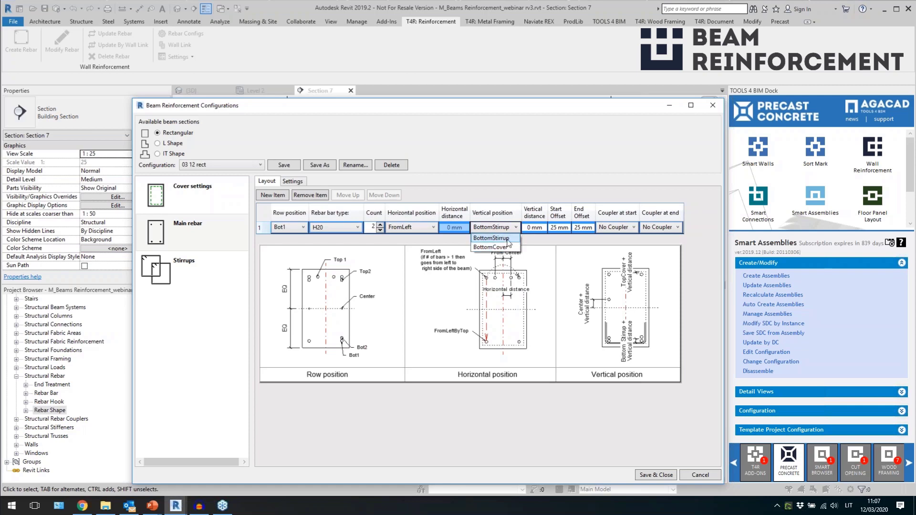
{"action": "left_click", "coordinate": [545, 241]}
{"action": "left_click", "coordinate": [528, 227]}
{"action": "type", "text": "1"}
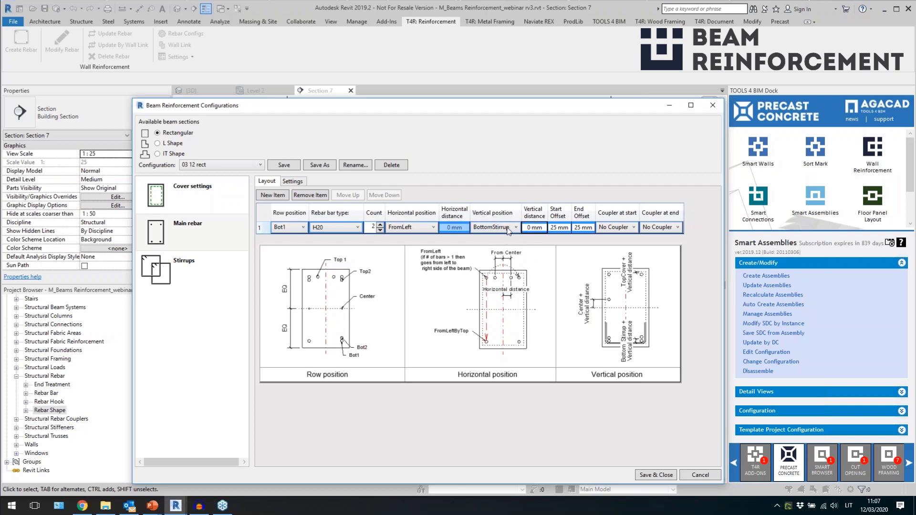
Set both the start offset and the end offset of the Bot1 row to 15 mm
{"action": "left_click", "coordinate": [564, 228]}
{"action": "left_click_drag", "start_coordinate": [566, 228], "coordinate": [553, 247]}
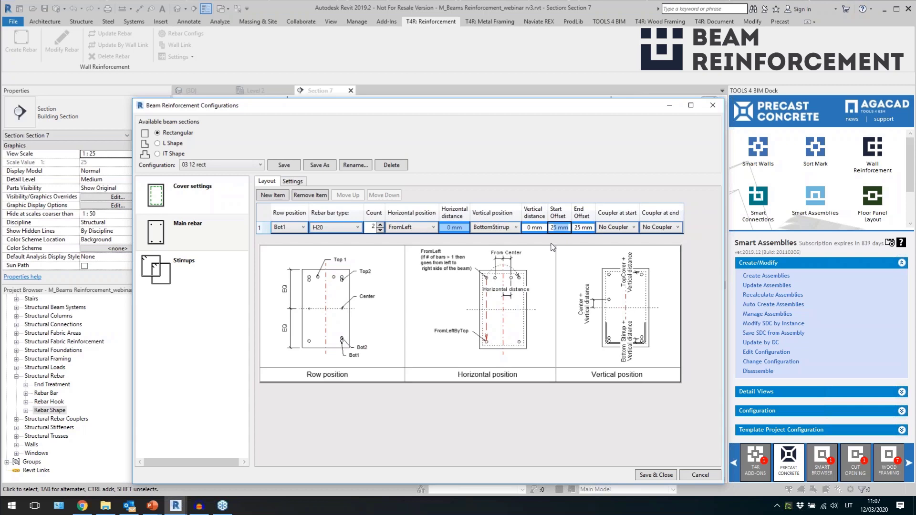
{"action": "type", "text": "2"}
{"action": "left_click", "coordinate": [579, 228]}
{"action": "left_click", "coordinate": [551, 227]}
Add a second main rebar item, set its row position to Top1, and check its offsets against the Bot1 row
{"action": "left_click", "coordinate": [270, 197]}
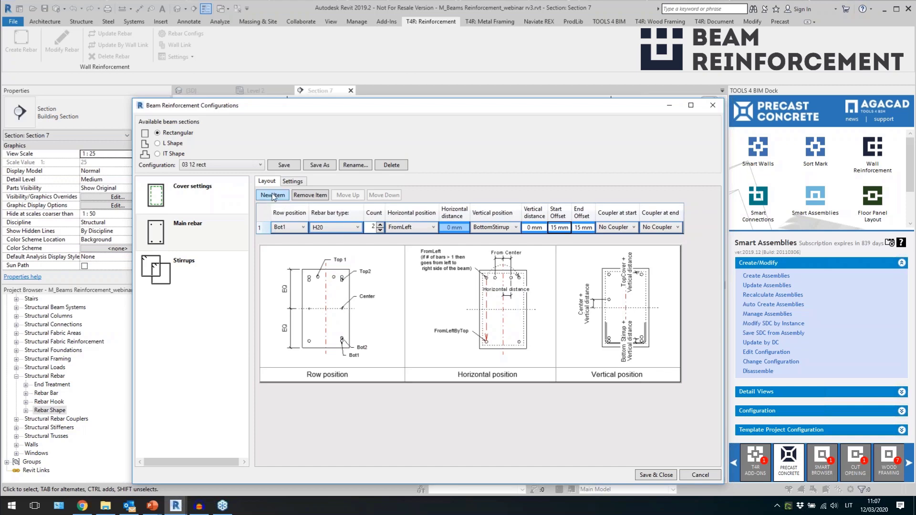
{"action": "left_click", "coordinate": [298, 240]}
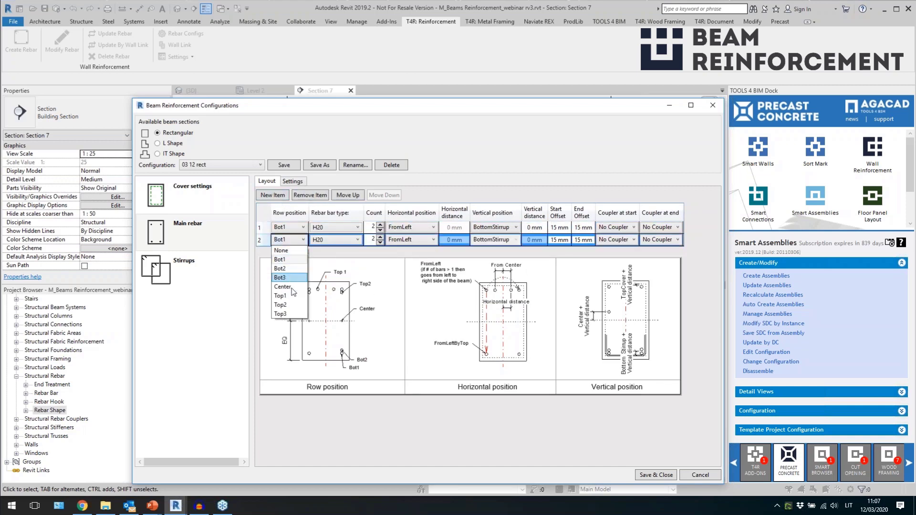
{"action": "left_click", "coordinate": [282, 279]}
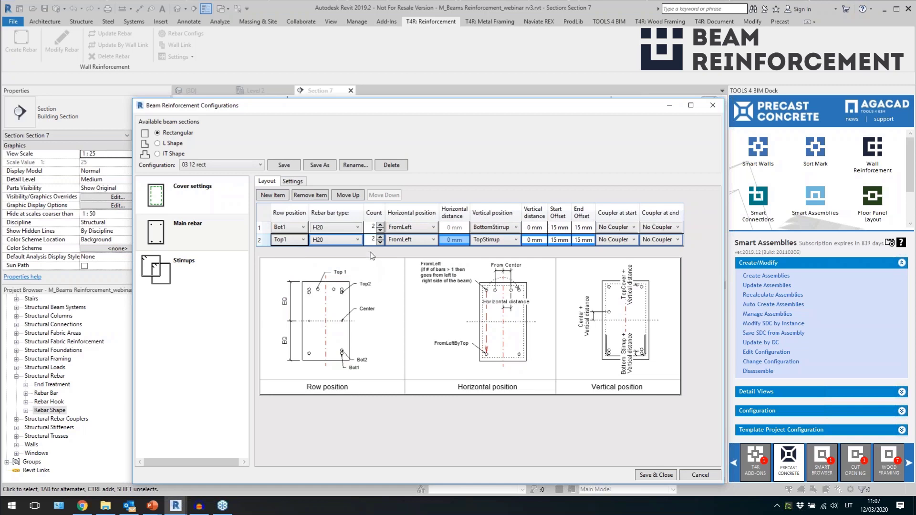
{"action": "left_click", "coordinate": [560, 227]}
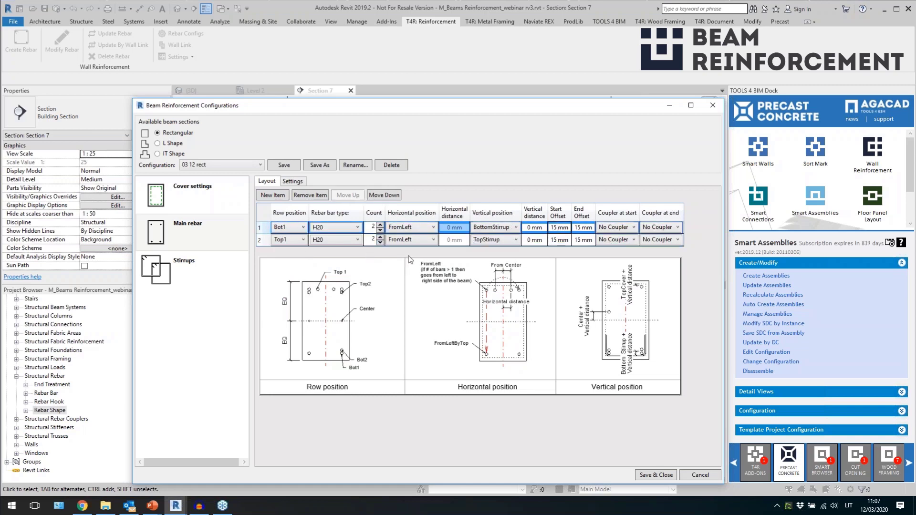
{"action": "left_click", "coordinate": [559, 241]}
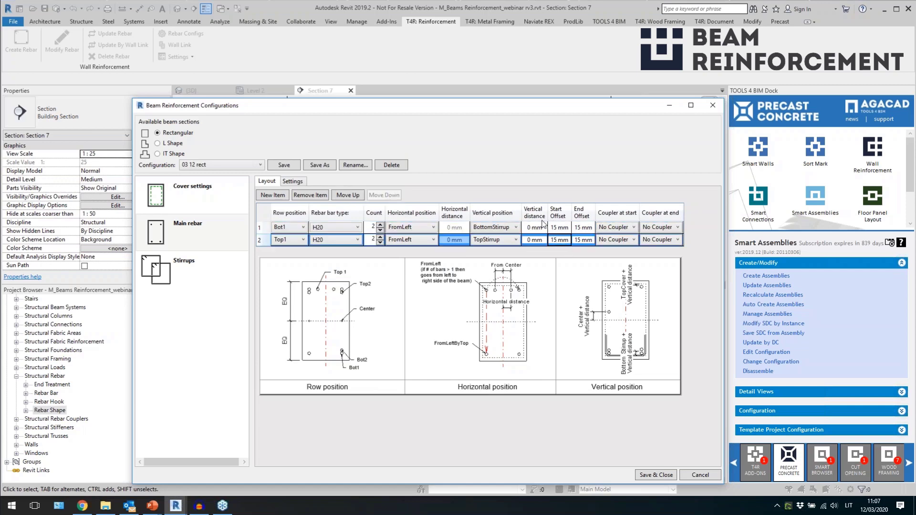
{"action": "left_click", "coordinate": [581, 240]}
Enable Set Solid In View for the main rebar and enter "Main" as its partition
{"action": "left_click", "coordinate": [295, 184]}
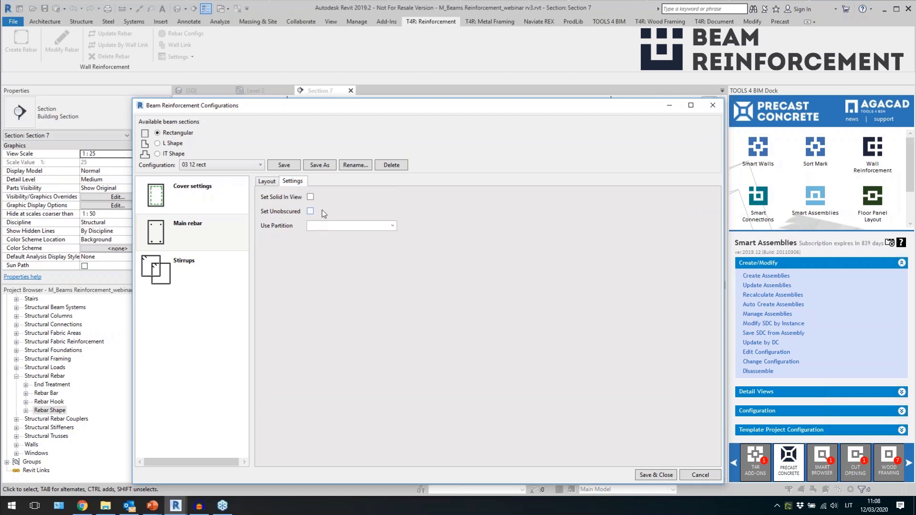
{"action": "left_click", "coordinate": [273, 182]}
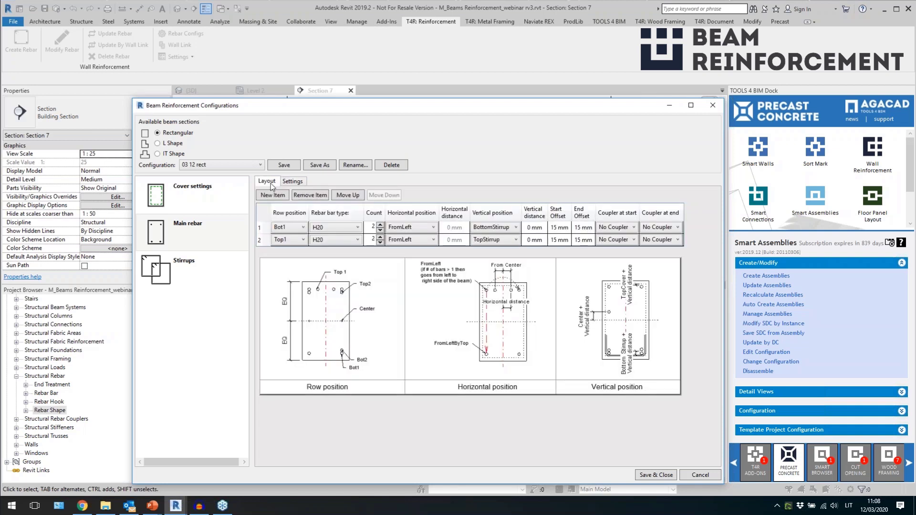
{"action": "left_click", "coordinate": [298, 184]}
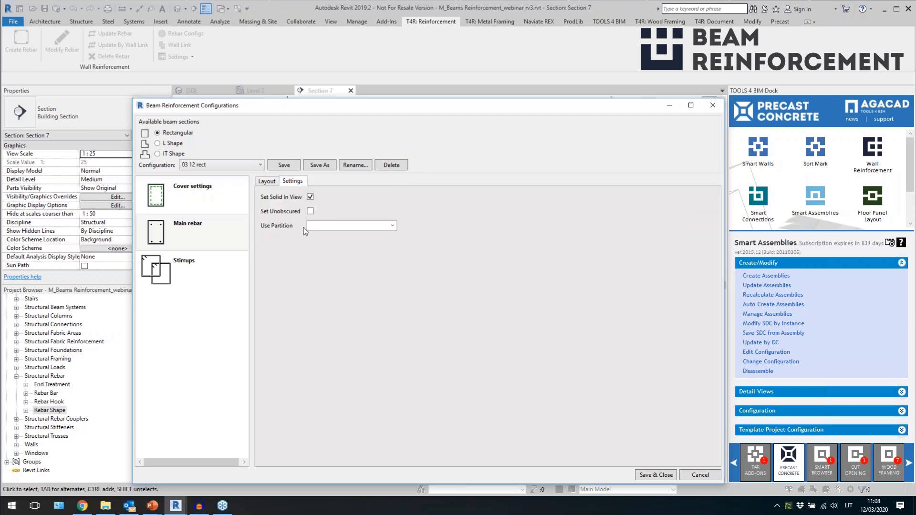
{"action": "left_click", "coordinate": [336, 226]}
{"action": "type", "text": "Main"}
{"action": "left_click", "coordinate": [266, 182]}
Add a new stirrup item with bar type H8, keeping the OShape bar shape
{"action": "left_click", "coordinate": [200, 273]}
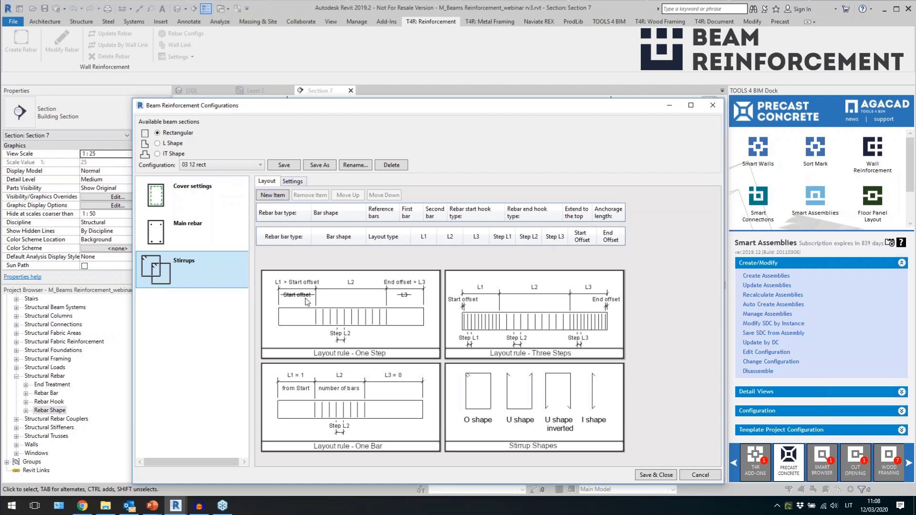
{"action": "left_click", "coordinate": [273, 196]}
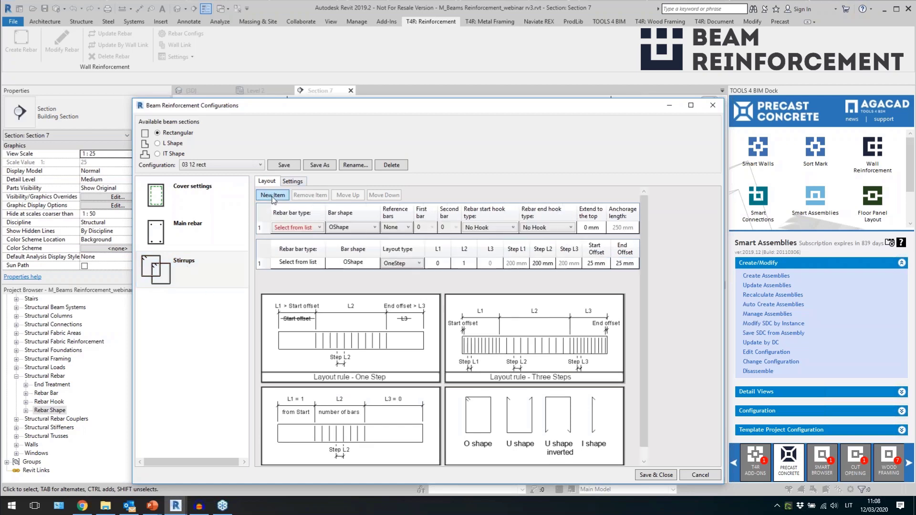
{"action": "left_click", "coordinate": [308, 228]}
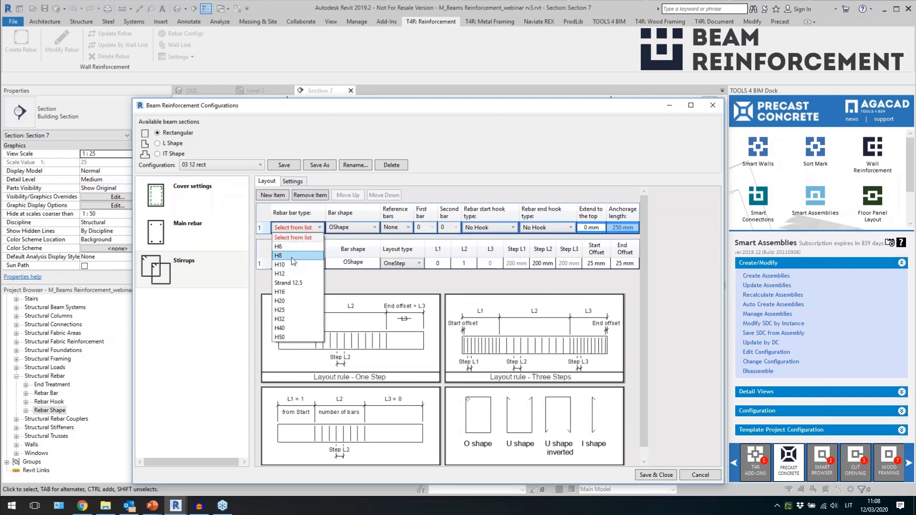
{"action": "left_click", "coordinate": [292, 256]}
{"action": "left_click", "coordinate": [348, 229]}
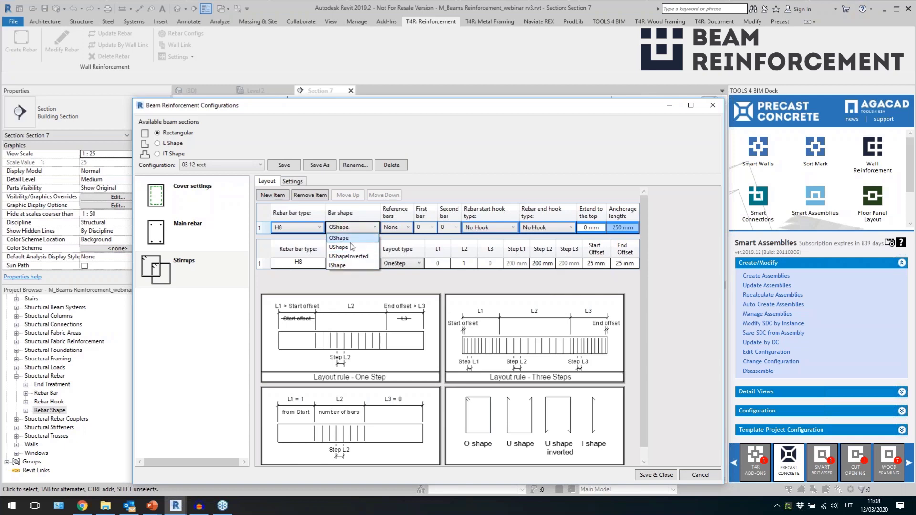
{"action": "left_click", "coordinate": [358, 211]}
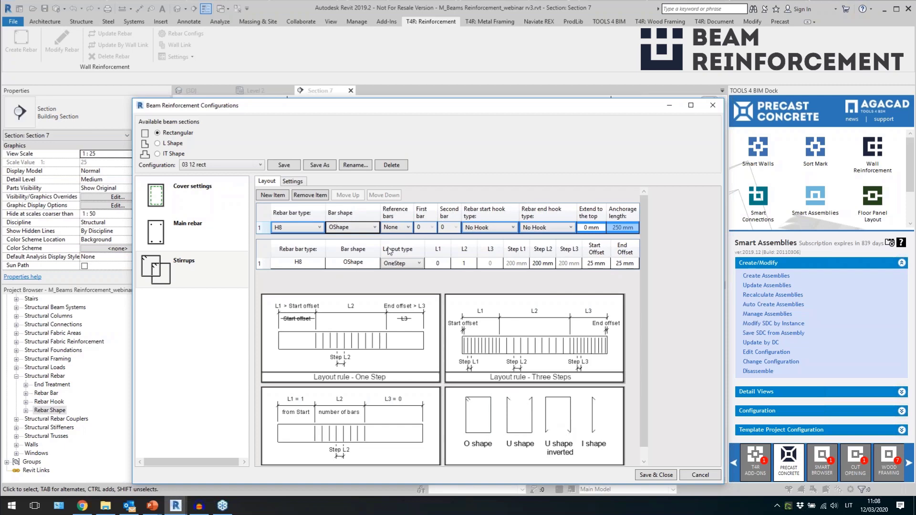
Set the stirrup's reference bars to Bot1, with first bar 1 and second bar 2
{"action": "left_click", "coordinate": [399, 229]}
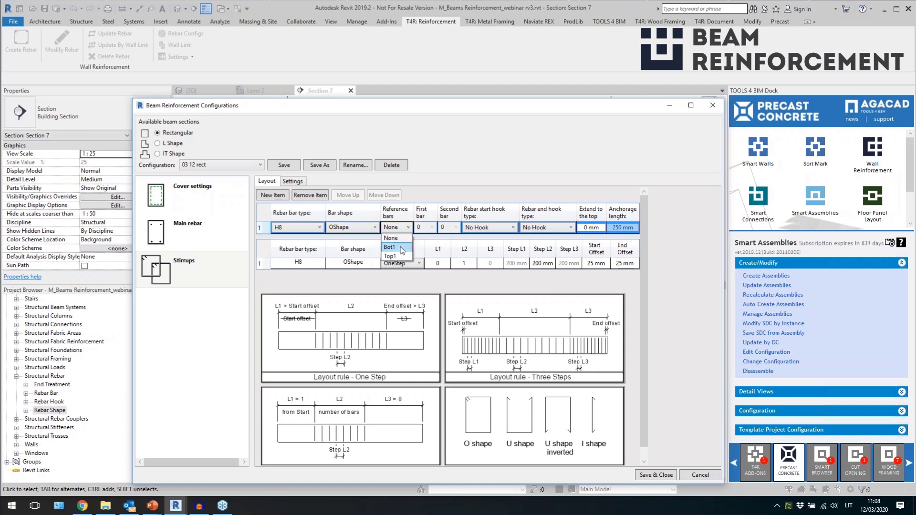
{"action": "left_click", "coordinate": [401, 247]}
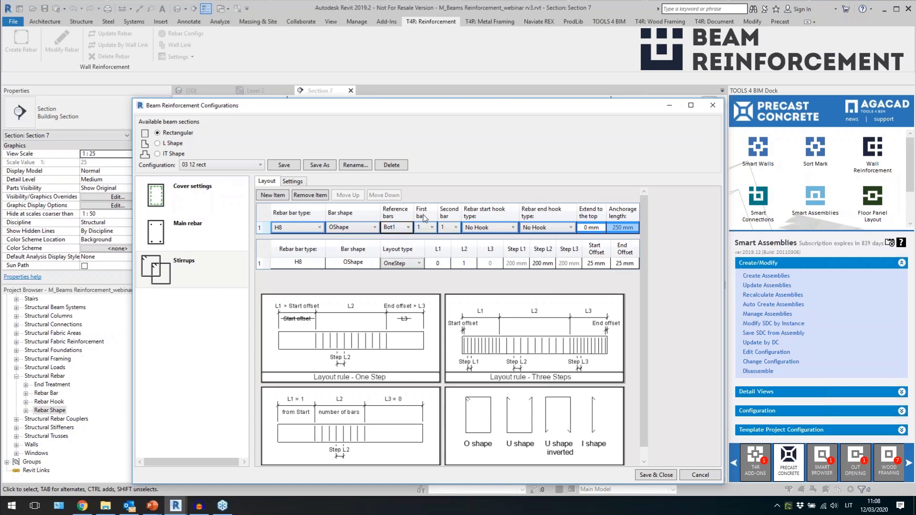
{"action": "left_click", "coordinate": [456, 229]}
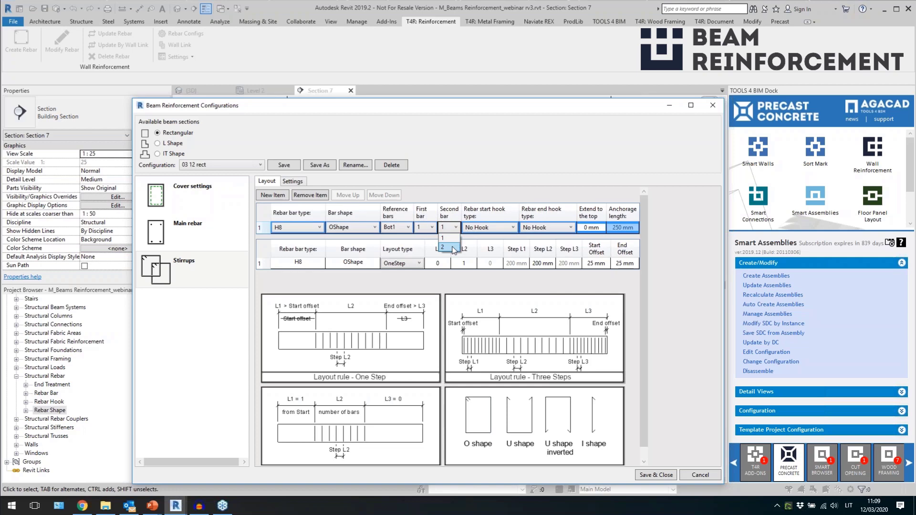
{"action": "left_click", "coordinate": [454, 248]}
{"action": "left_click", "coordinate": [448, 228]}
{"action": "left_click", "coordinate": [461, 211]}
Set both the start and end hook types of the stirrup to Stirrup/Tie - 135 short
{"action": "left_click", "coordinate": [512, 229]}
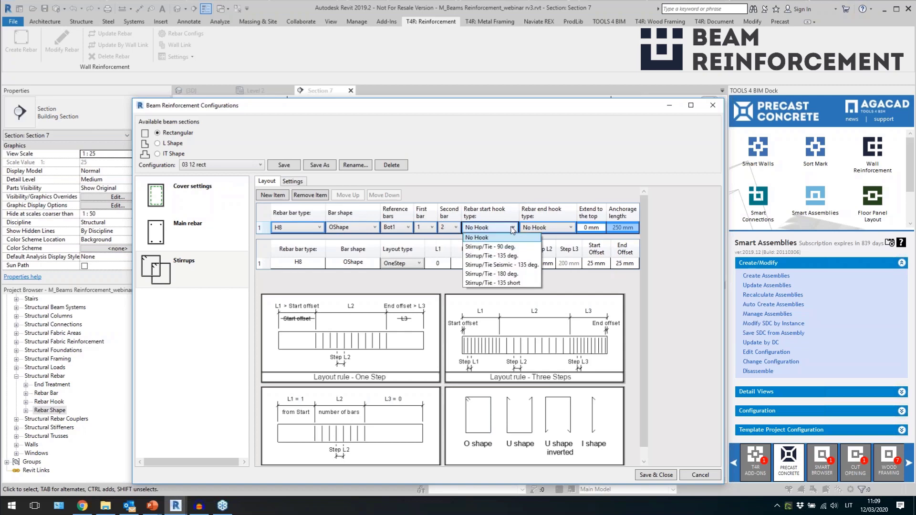
{"action": "left_click", "coordinate": [525, 284]}
{"action": "left_click", "coordinate": [553, 229]}
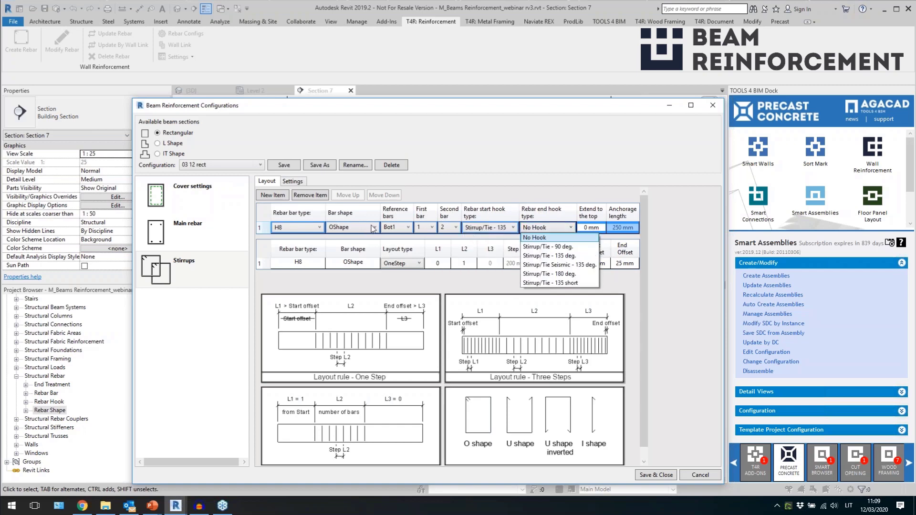
{"action": "left_click", "coordinate": [538, 283]}
{"action": "left_click", "coordinate": [583, 227]}
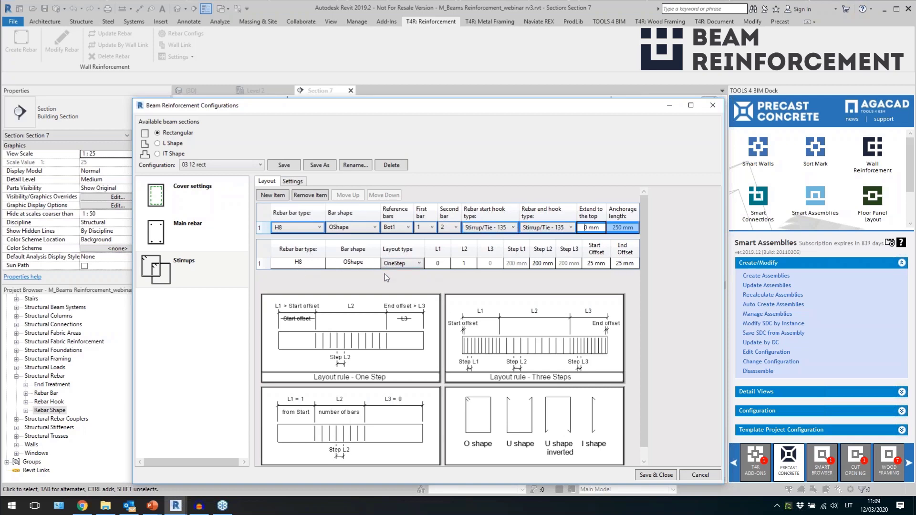
Change the stirrup layout type to ThreeSteps and set Step L1 and Step L3 to 100 mm
{"action": "left_click", "coordinate": [401, 264]}
{"action": "left_click", "coordinate": [401, 263]}
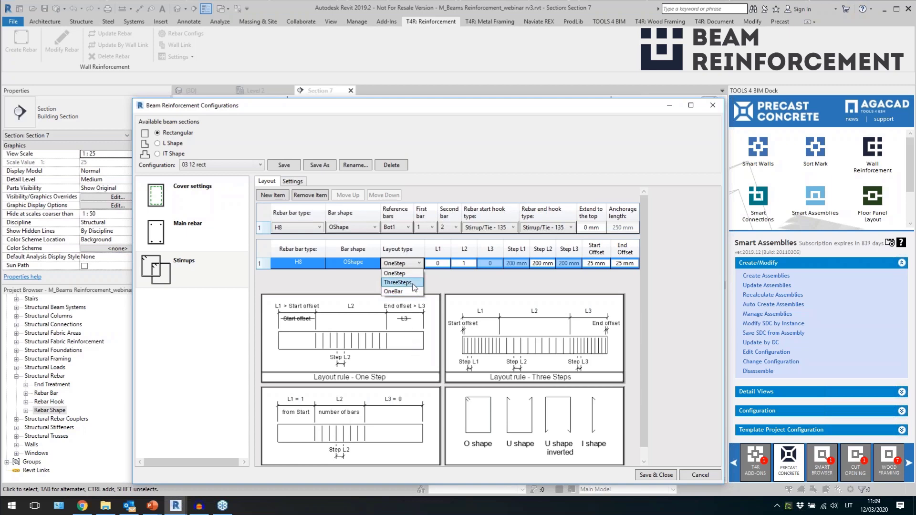
{"action": "left_click", "coordinate": [398, 283]}
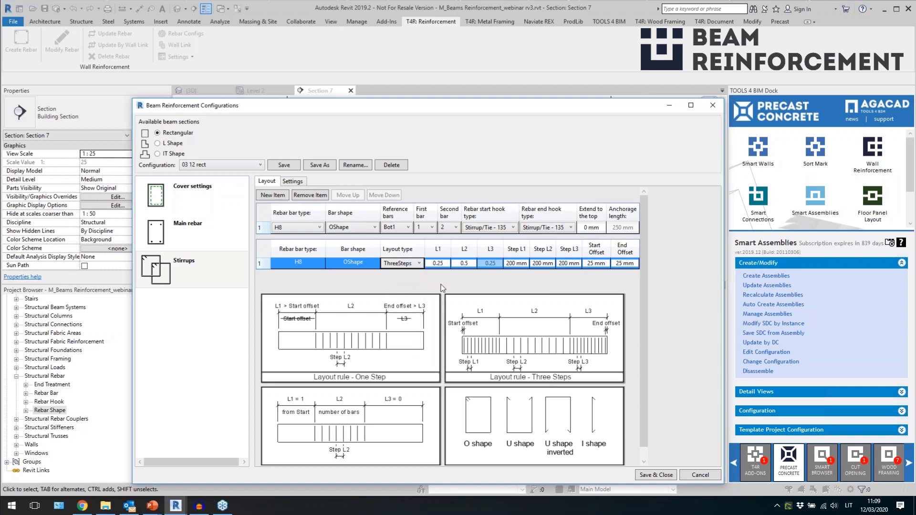
{"action": "left_click", "coordinate": [464, 263]}
{"action": "left_click", "coordinate": [509, 263]}
{"action": "left_click", "coordinate": [562, 263]}
{"action": "left_click", "coordinate": [544, 264]}
Set the stirrup layout's start and end offsets to 40 mm and save the configuration
{"action": "double_click", "coordinate": [595, 264]}
{"action": "type", "text": "40"}
{"action": "double_click", "coordinate": [622, 263]}
{"action": "type", "text": "40"}
{"action": "left_click", "coordinate": [597, 264]}
{"action": "left_click", "coordinate": [285, 166]}
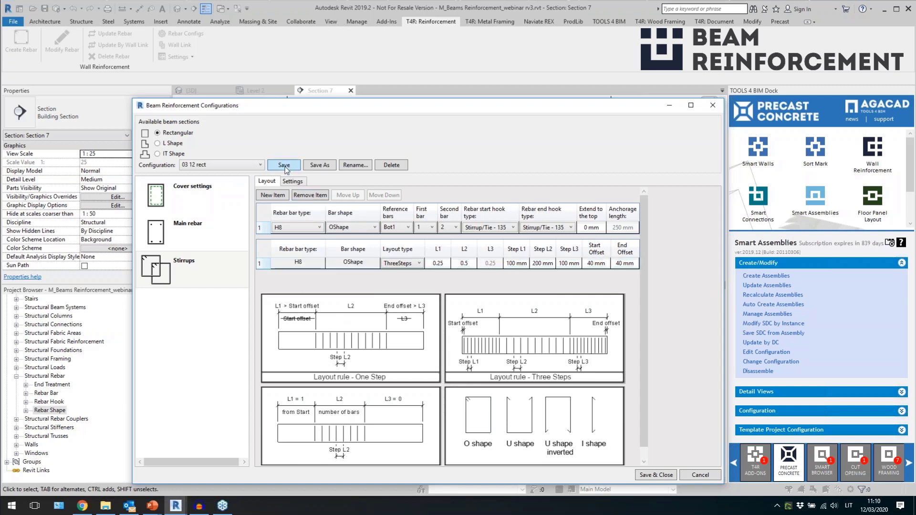
Enable Set Solid In View for the stirrups, set their partition, and save and close the reinforcement configurations
{"action": "left_click", "coordinate": [299, 184]}
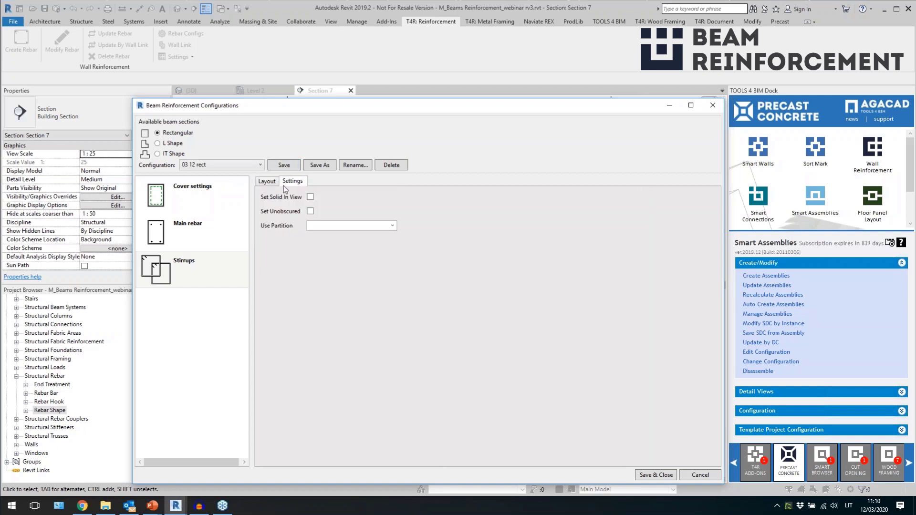
{"action": "left_click", "coordinate": [311, 197]}
{"action": "left_click", "coordinate": [329, 228]}
{"action": "left_click", "coordinate": [649, 475]}
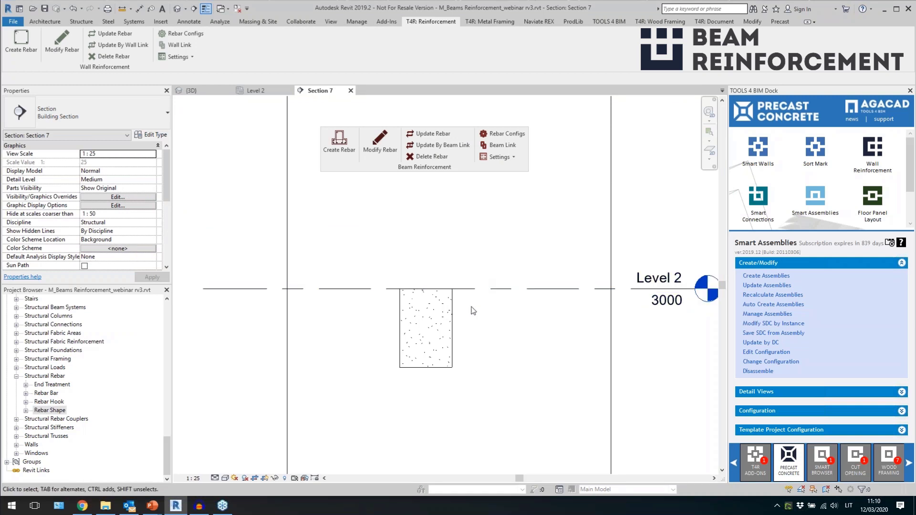
Select the precast rectangular beam in the section view and bring up the Beam Link settings for its 400x600 type
{"action": "left_click", "coordinate": [453, 340]}
{"action": "middle_click_drag", "start_coordinate": [521, 361], "coordinate": [456, 321]}
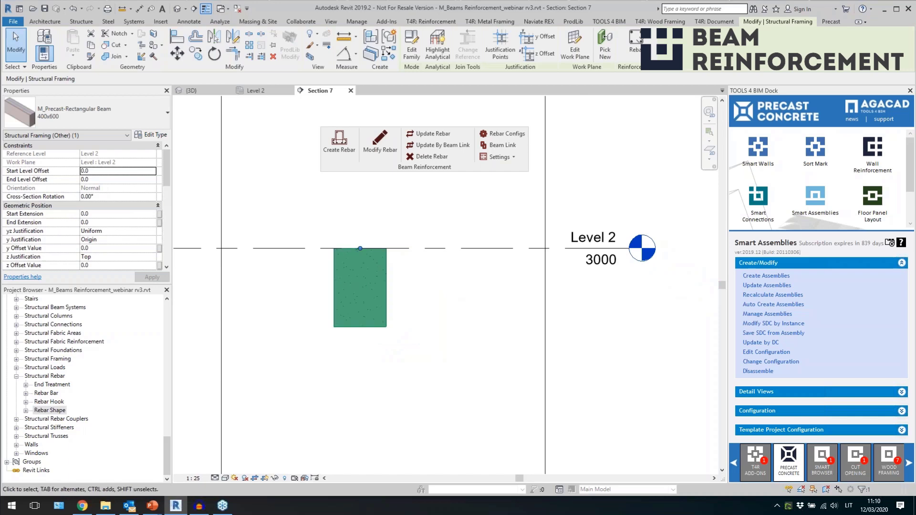
{"action": "left_click", "coordinate": [503, 145]}
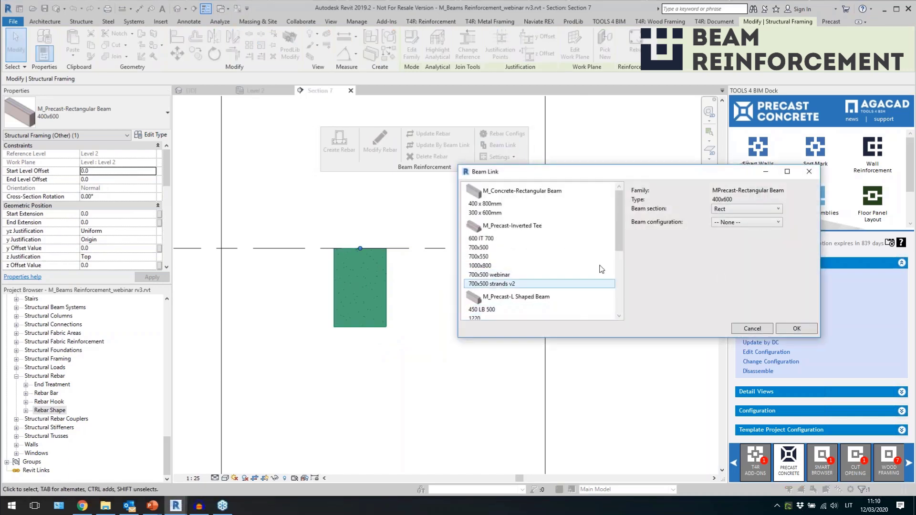
{"action": "left_click_drag", "start_coordinate": [620, 220], "coordinate": [628, 288]}
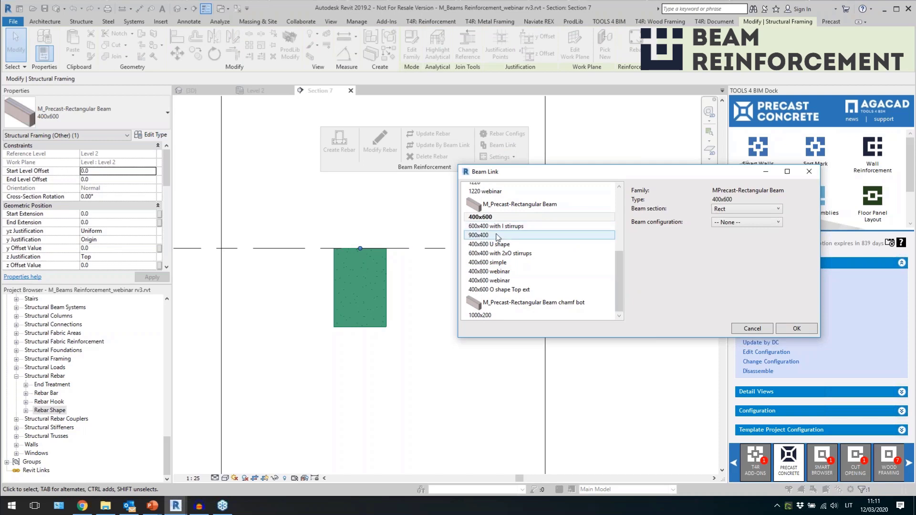
{"action": "left_click", "coordinate": [494, 217]}
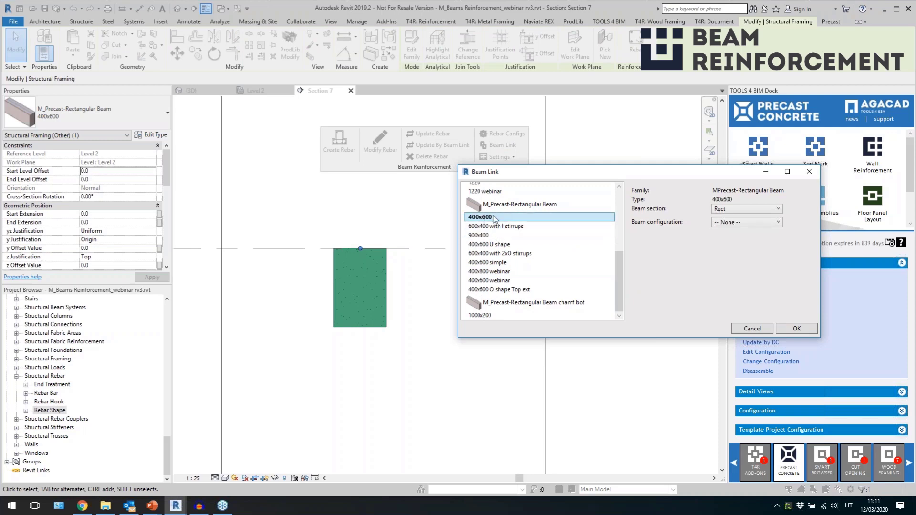
Link the 400x600 beam type with section Rect to the "03 12 rect" configuration and confirm
{"action": "left_click", "coordinate": [764, 210]}
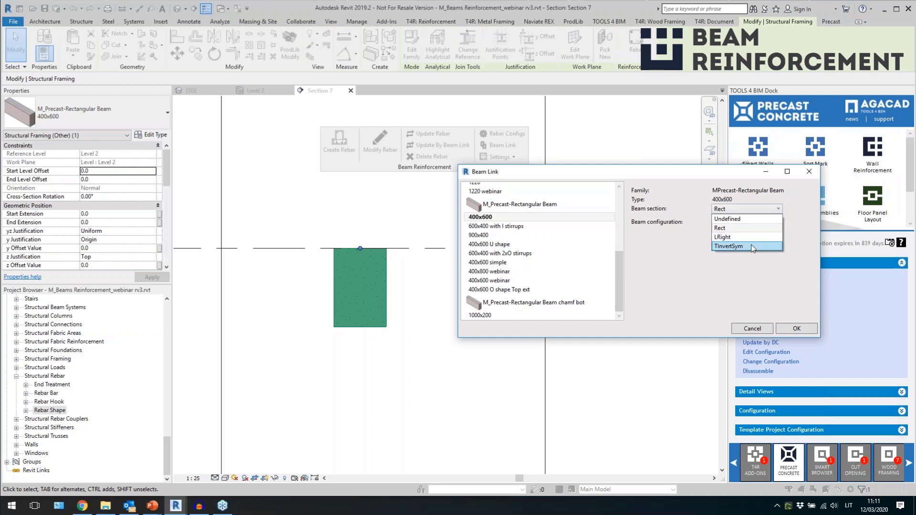
{"action": "left_click", "coordinate": [747, 229]}
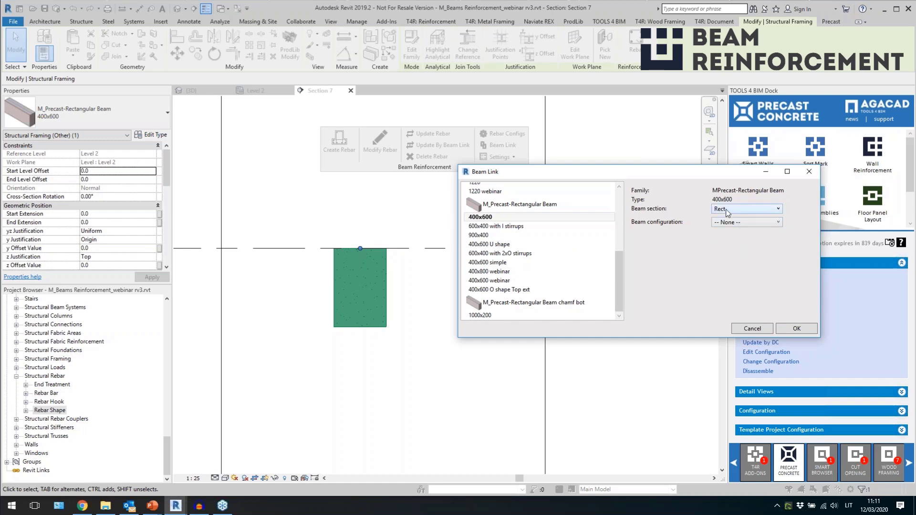
{"action": "left_click", "coordinate": [750, 223]}
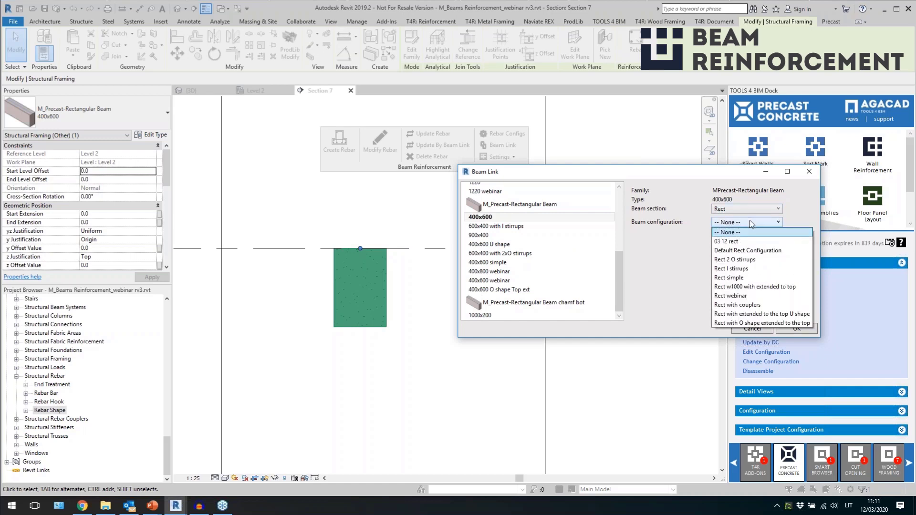
{"action": "left_click", "coordinate": [726, 241]}
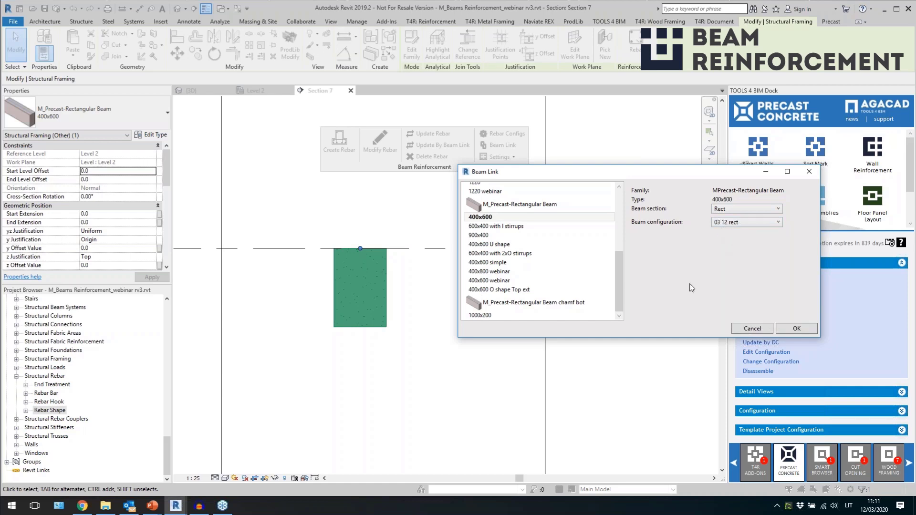
{"action": "left_click", "coordinate": [795, 329]}
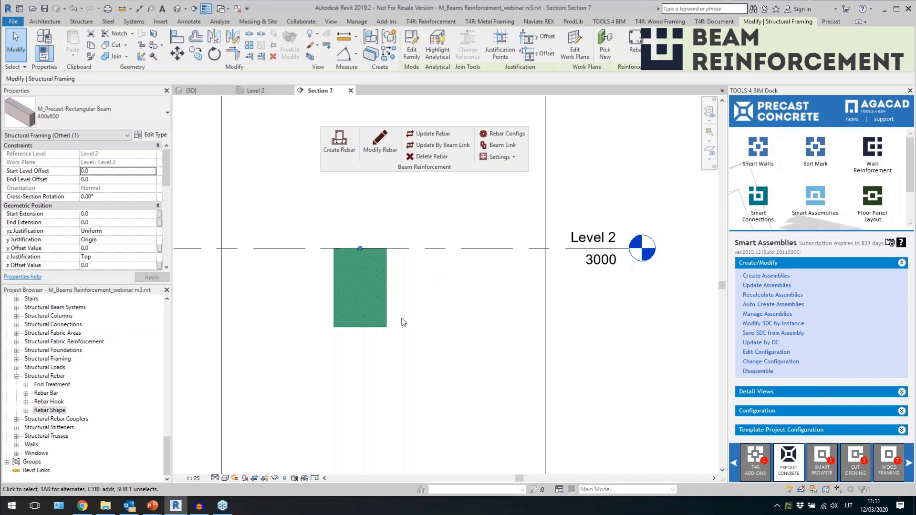
Create the rebar in the selected beam and inspect the properties of its bottom main bars
{"action": "left_click", "coordinate": [339, 141]}
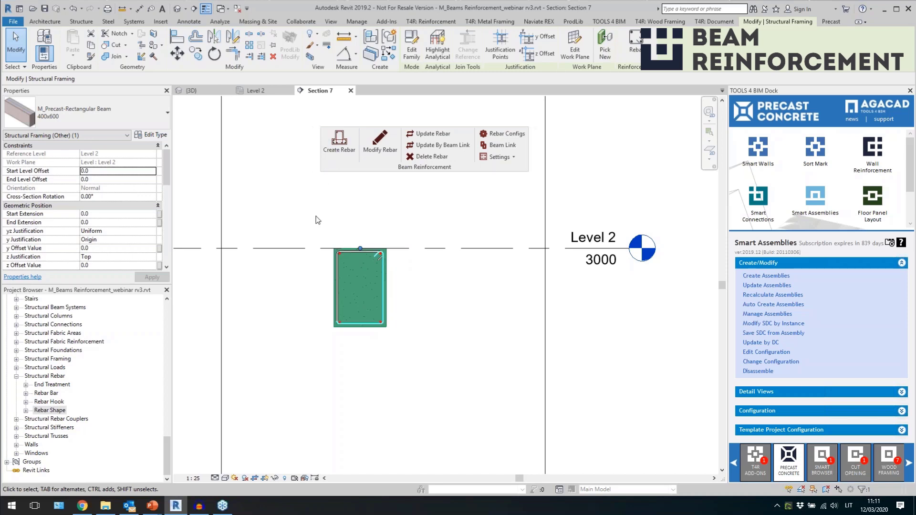
{"action": "key", "text": "Escape"}
{"action": "scroll", "coordinate": [354, 288], "scroll_direction": "up", "scroll_amount": 5}
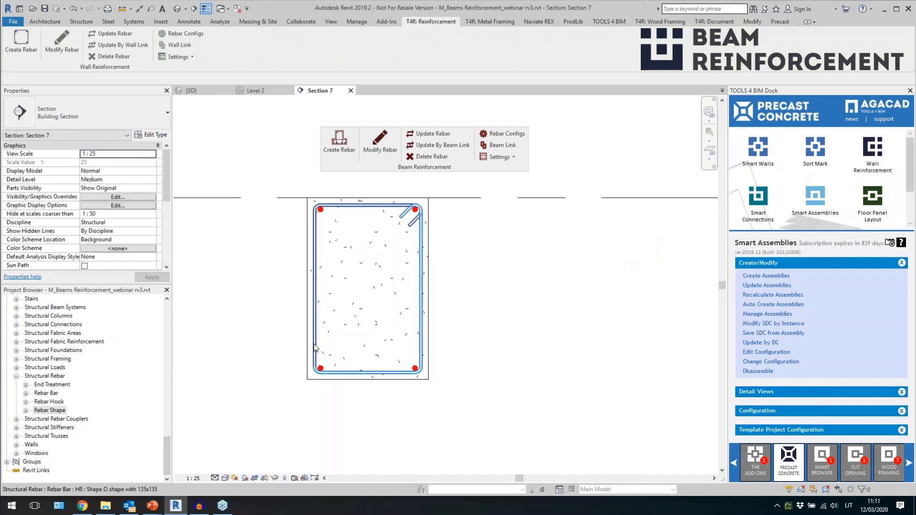
{"action": "scroll", "coordinate": [329, 371], "scroll_direction": "up", "scroll_amount": 2}
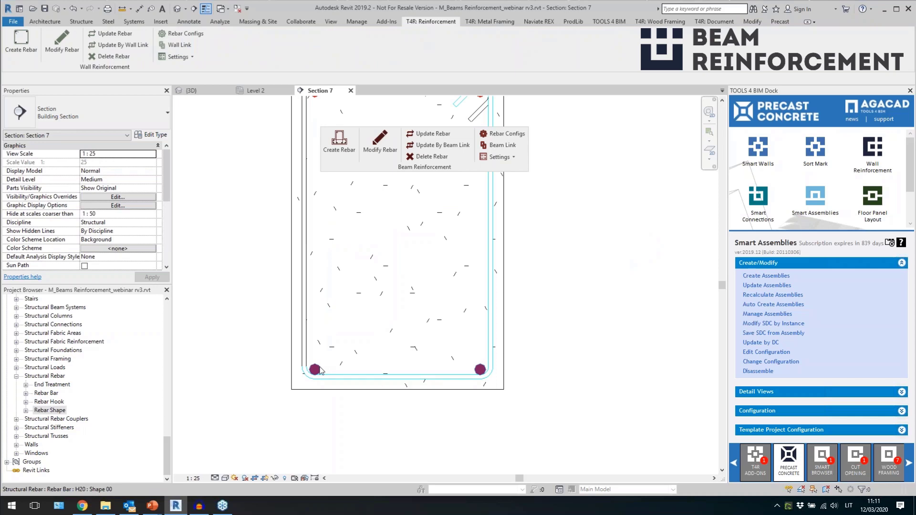
{"action": "left_click", "coordinate": [316, 371]}
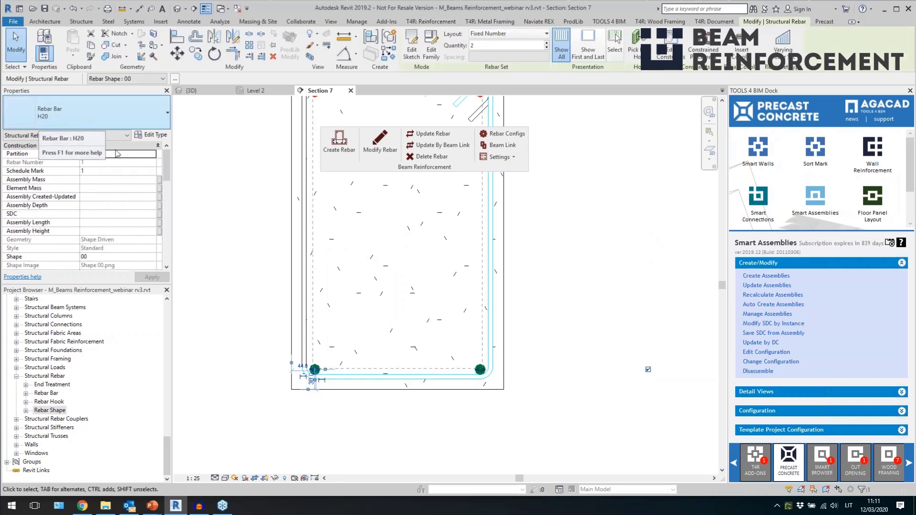
{"action": "key", "text": "Escape"}
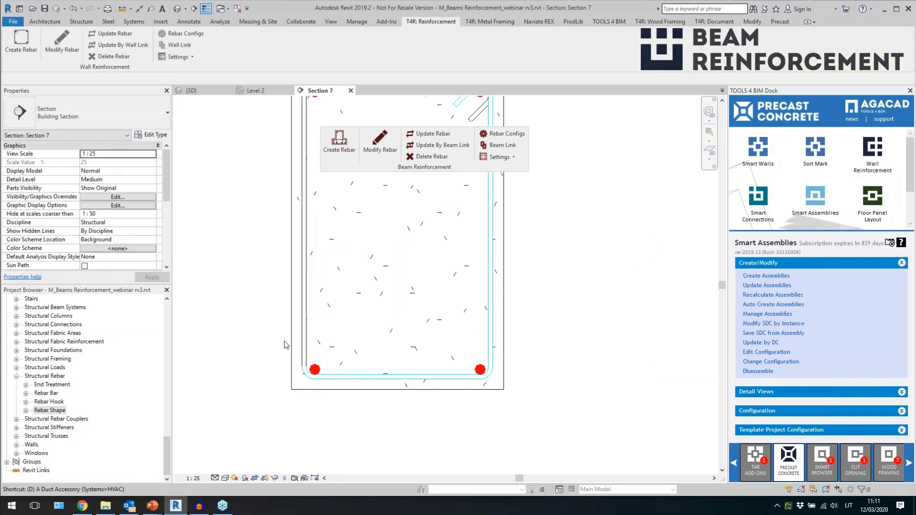
Dimension the concrete cover between the stirrup and the beam's left side and bottom faces
{"action": "key", "text": "d"}
{"action": "key", "text": "i"}
{"action": "left_click", "coordinate": [303, 329]}
{"action": "left_click", "coordinate": [248, 278]}
{"action": "scroll", "coordinate": [249, 276], "scroll_direction": "down", "scroll_amount": 2}
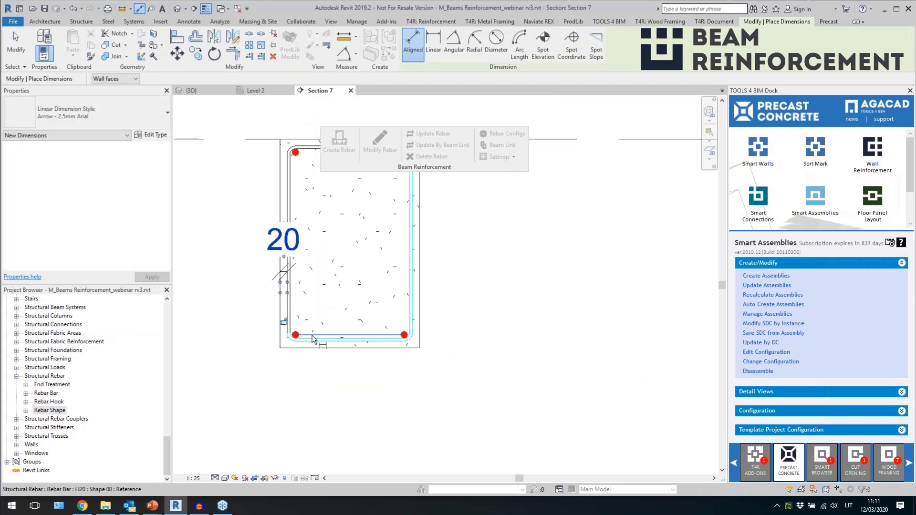
{"action": "left_click", "coordinate": [316, 345]}
{"action": "left_click", "coordinate": [316, 349]}
{"action": "left_click", "coordinate": [375, 377]}
{"action": "key", "text": "Escape"}
{"action": "key", "text": "Escape"}
Check the beam's rebar cover properties against the dimensions and inspect the stirrup set's layout
{"action": "left_click", "coordinate": [436, 339]}
{"action": "scroll", "coordinate": [130, 191], "scroll_direction": "down", "scroll_amount": 5}
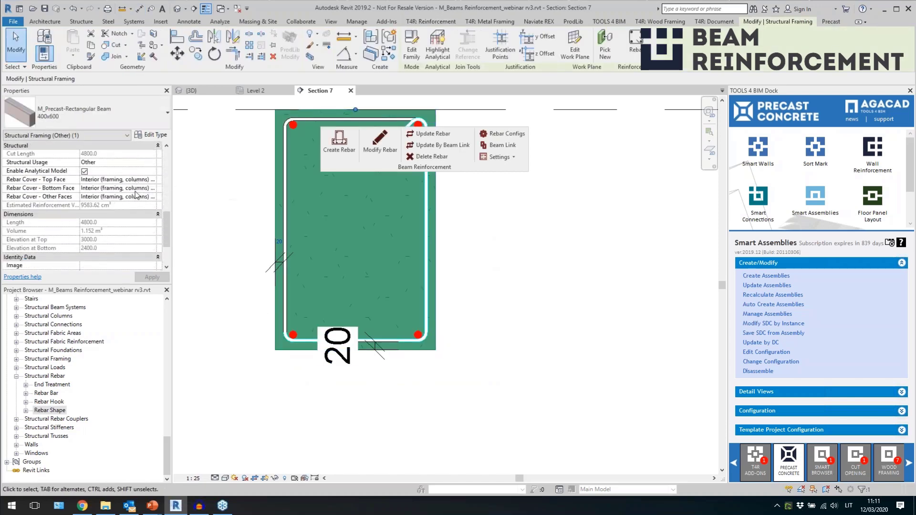
{"action": "left_click", "coordinate": [249, 250]}
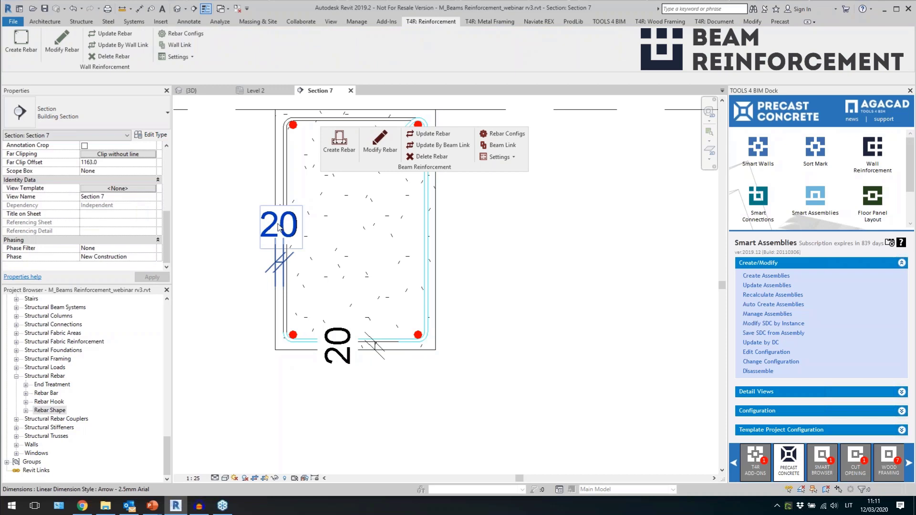
{"action": "scroll", "coordinate": [294, 358], "scroll_direction": "down", "scroll_amount": 3}
{"action": "scroll", "coordinate": [256, 272], "scroll_direction": "up", "scroll_amount": 2}
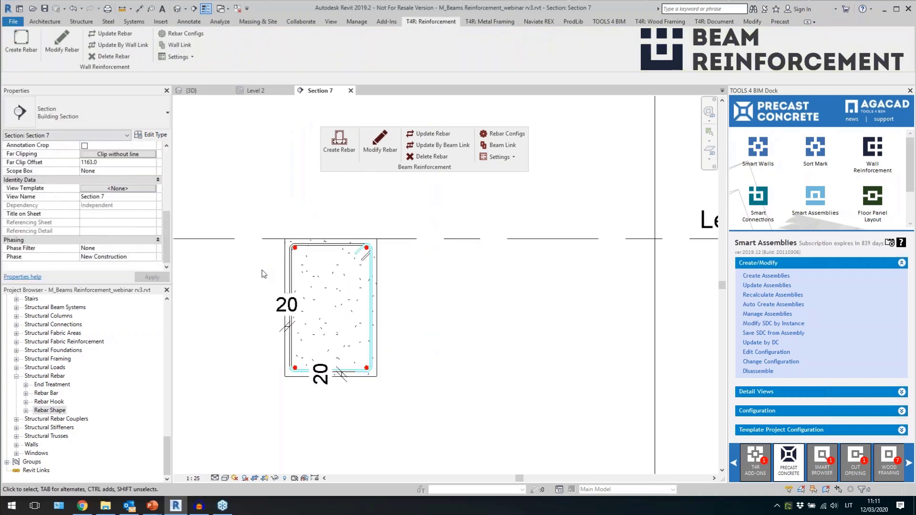
{"action": "left_click", "coordinate": [369, 266]}
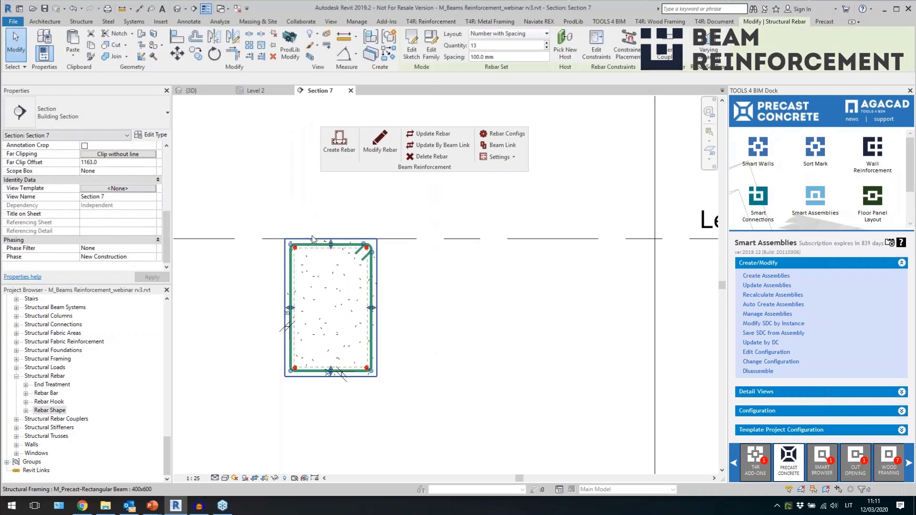
{"action": "key", "text": "Escape"}
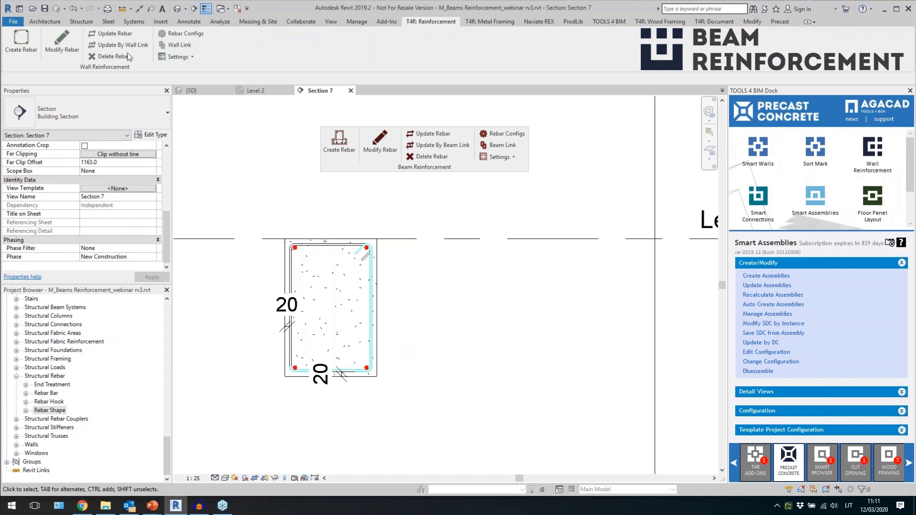
In the Level 2 plan, draw a lengthwise section line alongside the reinforced beam, with the view facing the beam
{"action": "left_click", "coordinate": [194, 8]}
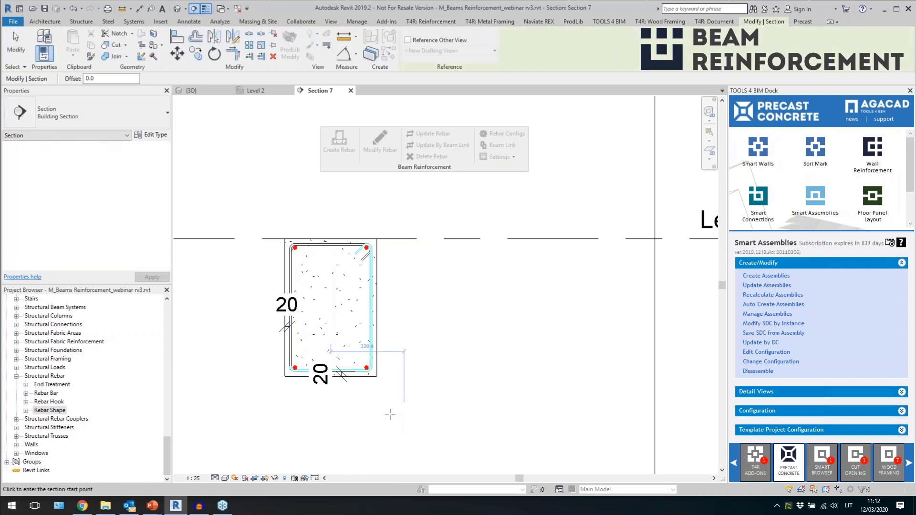
{"action": "key", "text": "Escape"}
{"action": "left_click_drag", "start_coordinate": [166, 455], "coordinate": [174, 317]}
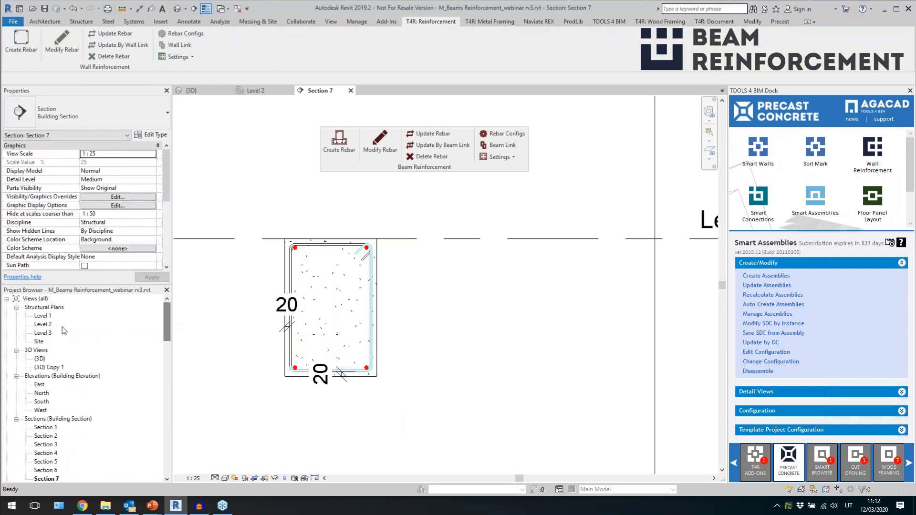
{"action": "double_click", "coordinate": [44, 325]}
{"action": "scroll", "coordinate": [429, 328], "scroll_direction": "up", "scroll_amount": 2}
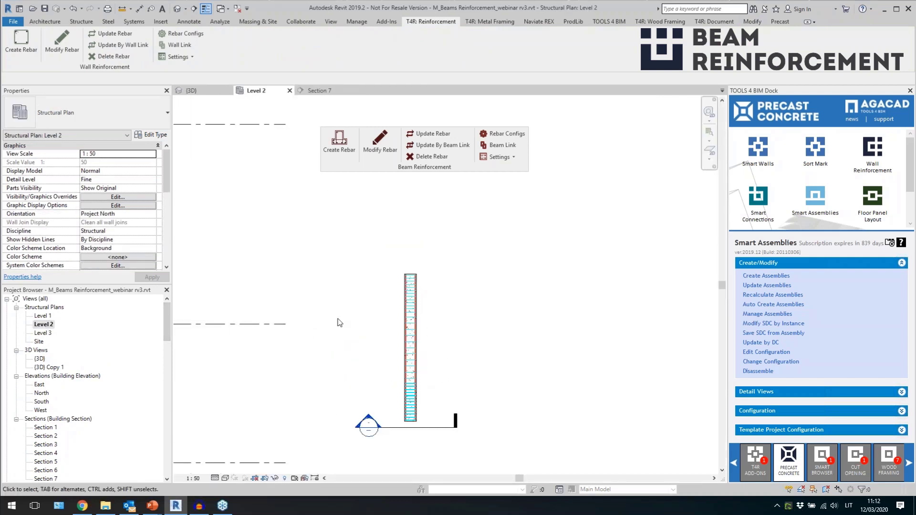
{"action": "left_click", "coordinate": [194, 8]}
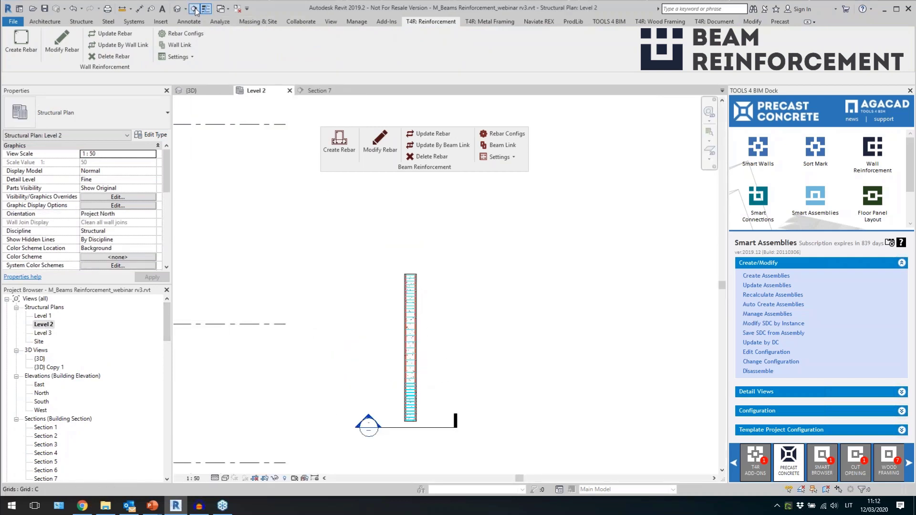
{"action": "left_click", "coordinate": [428, 446]}
{"action": "left_click", "coordinate": [427, 262]}
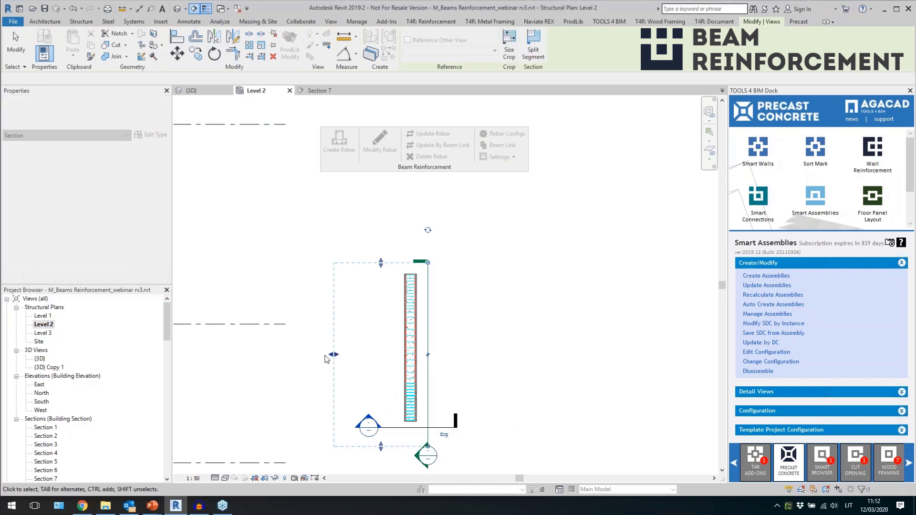
{"action": "key", "text": "Escape"}
{"action": "key", "text": "Escape"}
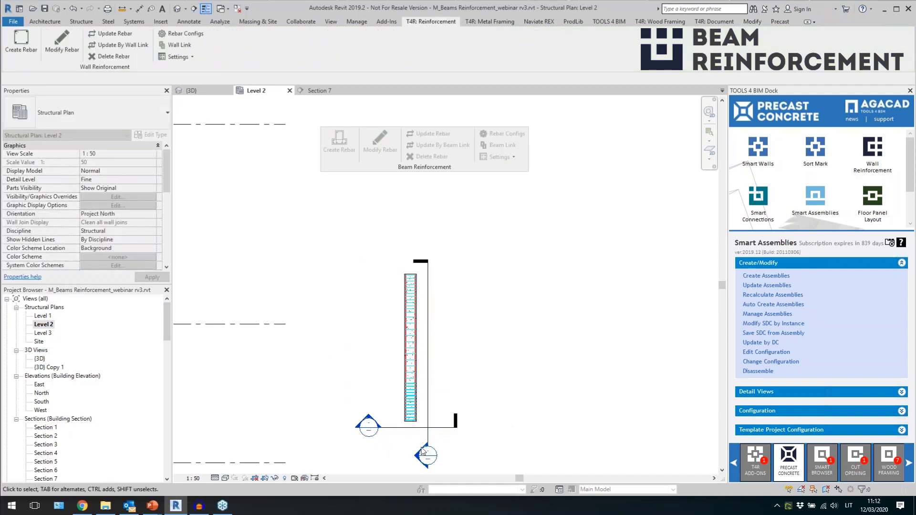
Open the new lengthwise section and set its view scale to 1:25 and detail level to Medium
{"action": "double_click", "coordinate": [423, 451]}
{"action": "scroll", "coordinate": [470, 334], "scroll_direction": "up", "scroll_amount": 2}
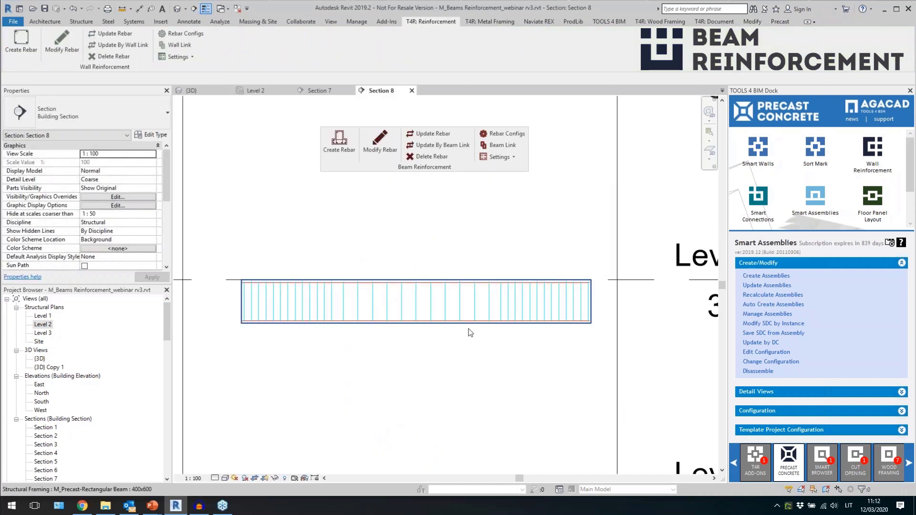
{"action": "scroll", "coordinate": [453, 351], "scroll_direction": "up", "scroll_amount": 1}
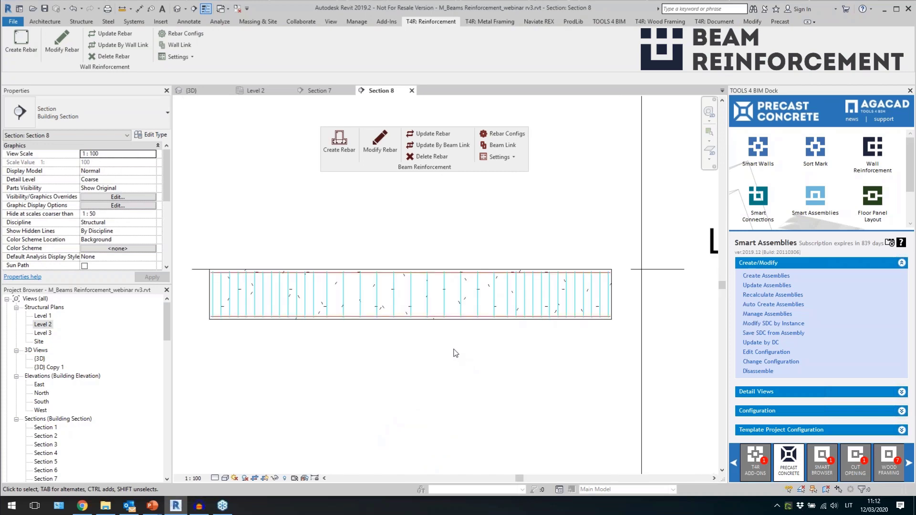
{"action": "left_click", "coordinate": [195, 478]}
{"action": "left_click", "coordinate": [201, 394]}
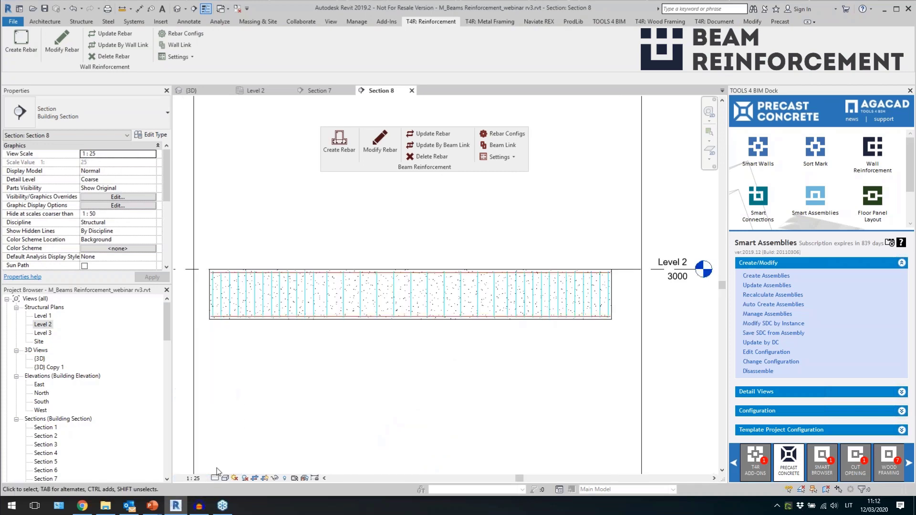
{"action": "left_click", "coordinate": [215, 478]}
{"action": "left_click", "coordinate": [224, 459]}
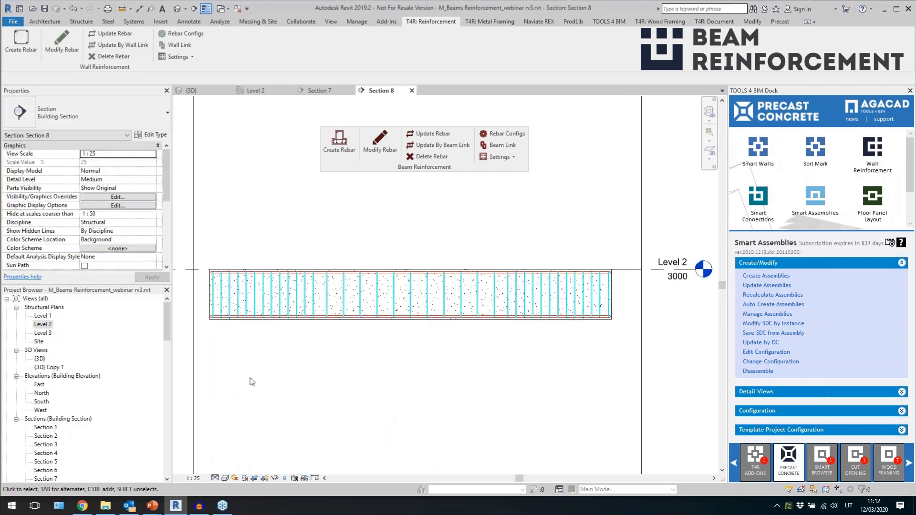
Place an aligned dimension string above the beam from its end faces to the first and last stirrups
{"action": "scroll", "coordinate": [229, 304], "scroll_direction": "up", "scroll_amount": 1}
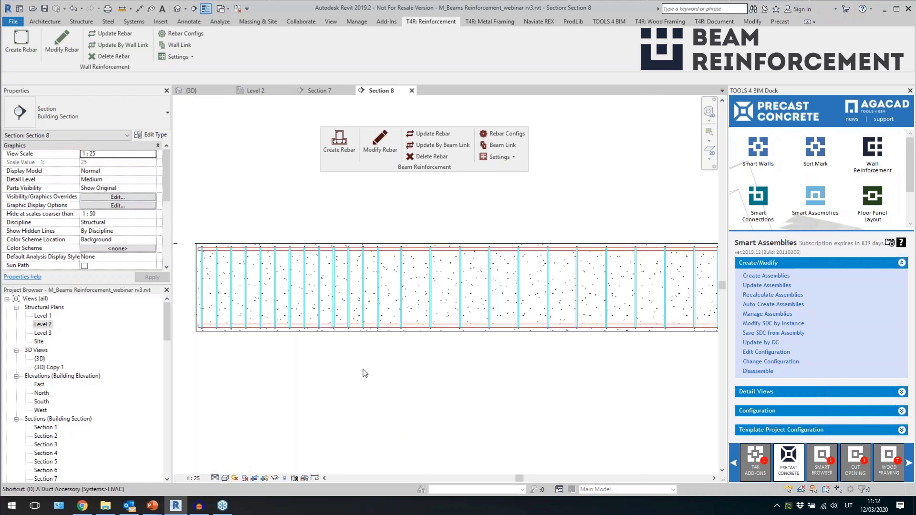
{"action": "key", "text": "d"}
{"action": "key", "text": "i"}
{"action": "left_click", "coordinate": [200, 307]}
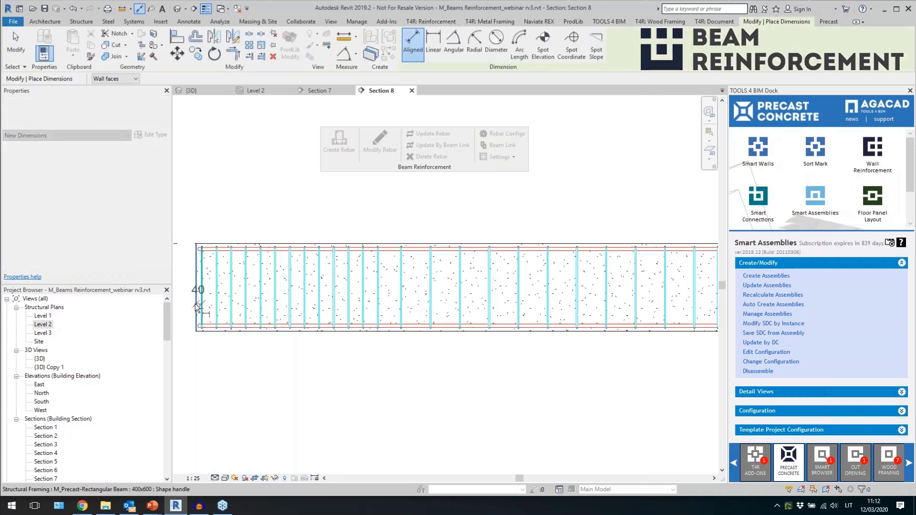
{"action": "left_click", "coordinate": [200, 241]}
{"action": "scroll", "coordinate": [201, 251], "scroll_direction": "down", "scroll_amount": 2}
{"action": "scroll", "coordinate": [502, 256], "scroll_direction": "up", "scroll_amount": 1}
{"action": "left_click", "coordinate": [502, 256]}
{"action": "left_click", "coordinate": [503, 256]}
{"action": "left_click", "coordinate": [506, 256]}
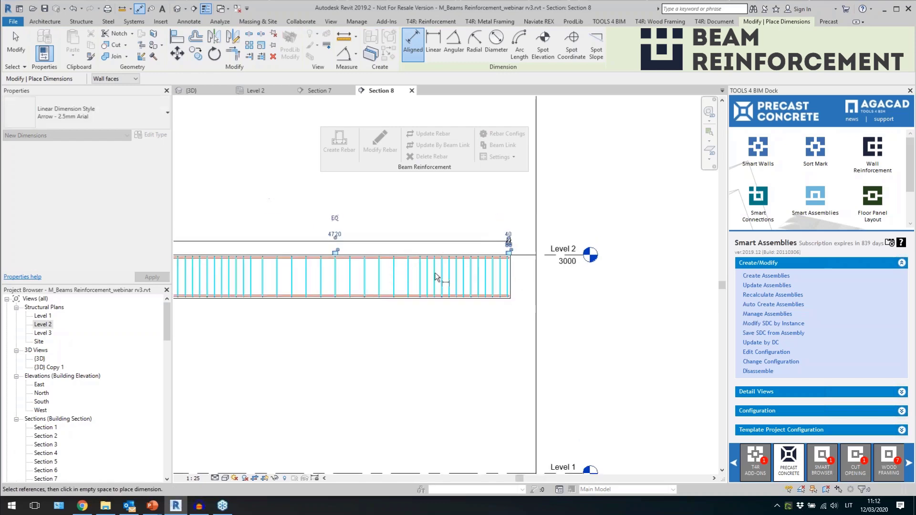
{"action": "middle_click_drag", "start_coordinate": [401, 288], "coordinate": [486, 300]}
{"action": "key", "text": "Escape"}
{"action": "key", "text": "Escape"}
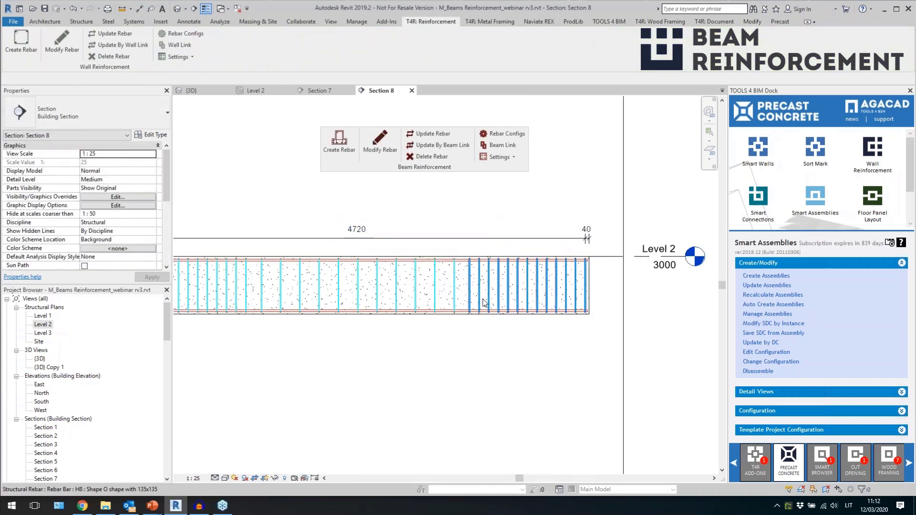
Inspect the quantity and spacing of the beam's end and middle stirrup sets
{"action": "scroll", "coordinate": [619, 348], "scroll_direction": "down", "scroll_amount": 1}
{"action": "left_click", "coordinate": [308, 310]}
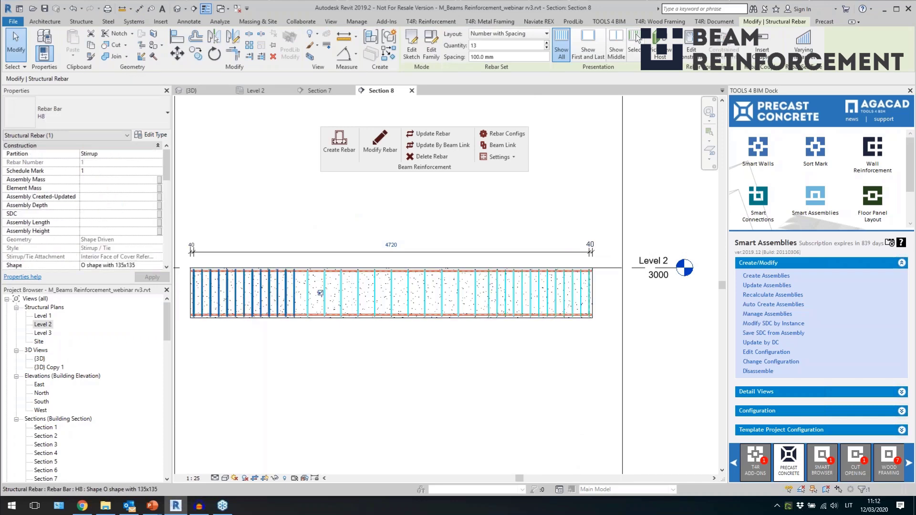
{"action": "left_click", "coordinate": [325, 311]}
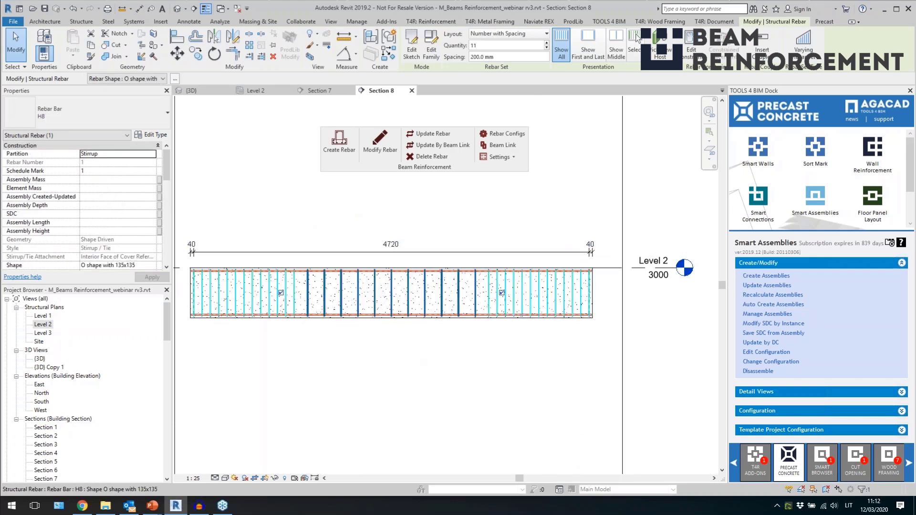
{"action": "scroll", "coordinate": [483, 365], "scroll_direction": "up", "scroll_amount": 1}
{"action": "scroll", "coordinate": [418, 377], "scroll_direction": "down", "scroll_amount": 1}
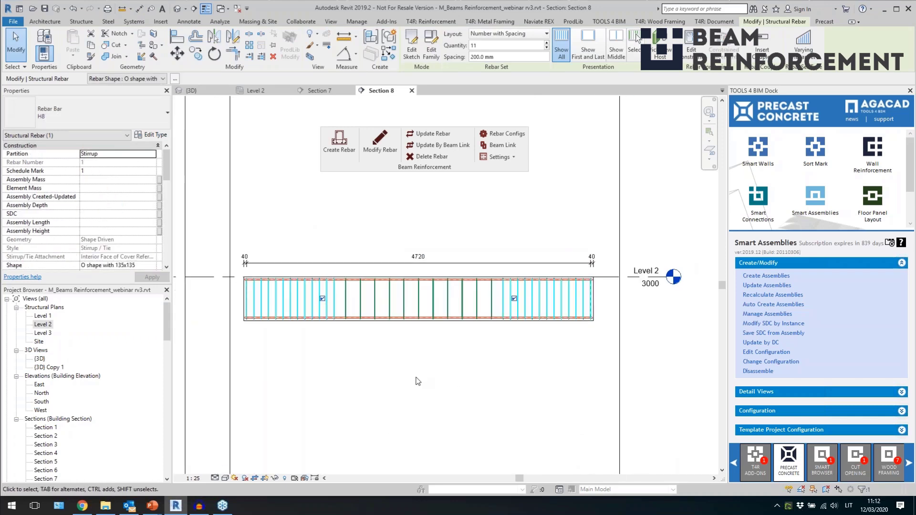
{"action": "key", "text": "Escape"}
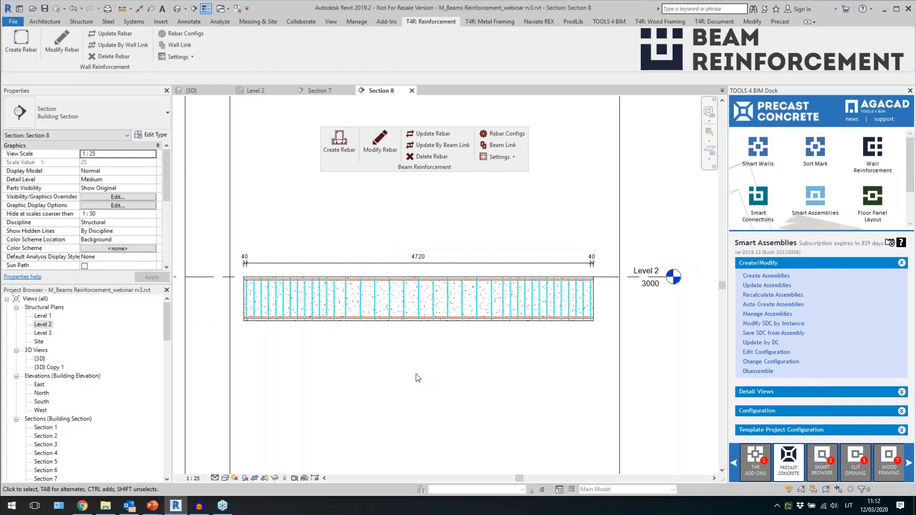
Switch back to the beam's cross-section in the Section 7 view
{"action": "scroll", "coordinate": [409, 385], "scroll_direction": "down", "scroll_amount": 4}
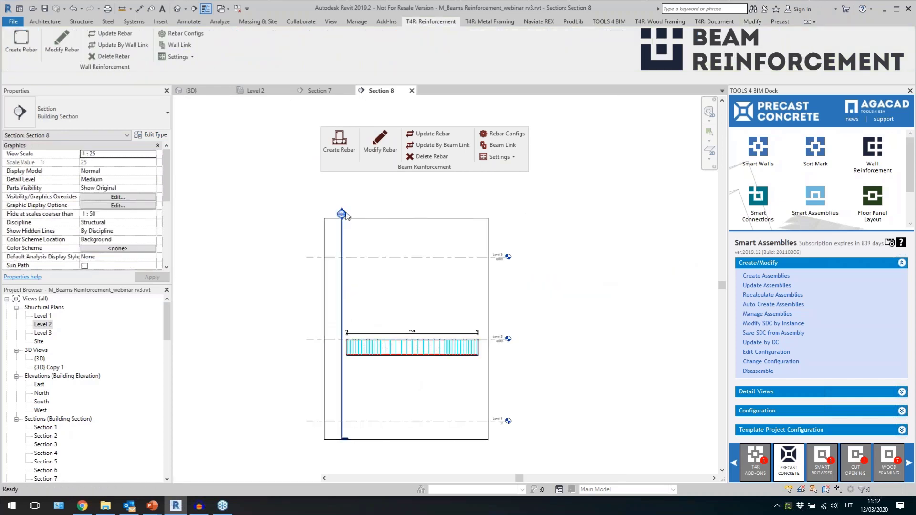
{"action": "key", "text": "ctrl+Tab"}
{"action": "scroll", "coordinate": [371, 292], "scroll_direction": "down", "scroll_amount": 2}
{"action": "scroll", "coordinate": [366, 298], "scroll_direction": "up", "scroll_amount": 1}
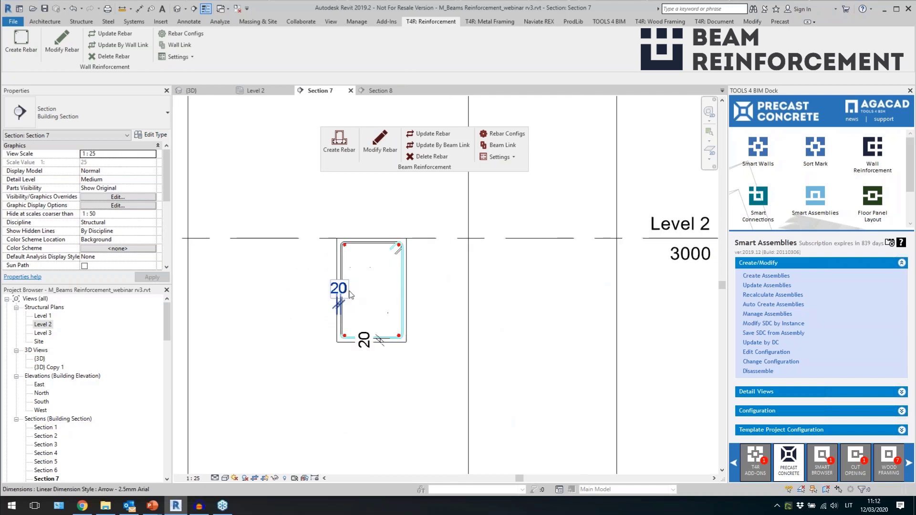
{"action": "scroll", "coordinate": [431, 285], "scroll_direction": "up", "scroll_amount": 1}
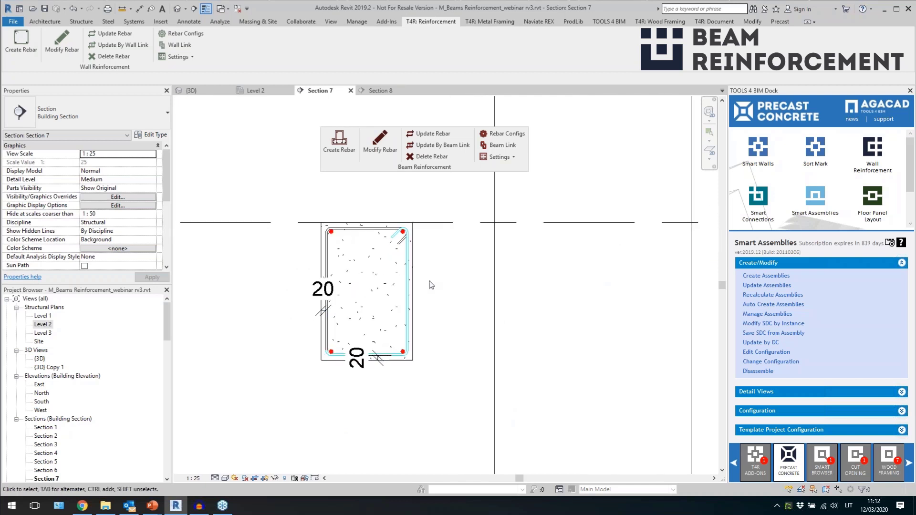
{"action": "scroll", "coordinate": [242, 320], "scroll_direction": "down", "scroll_amount": 1}
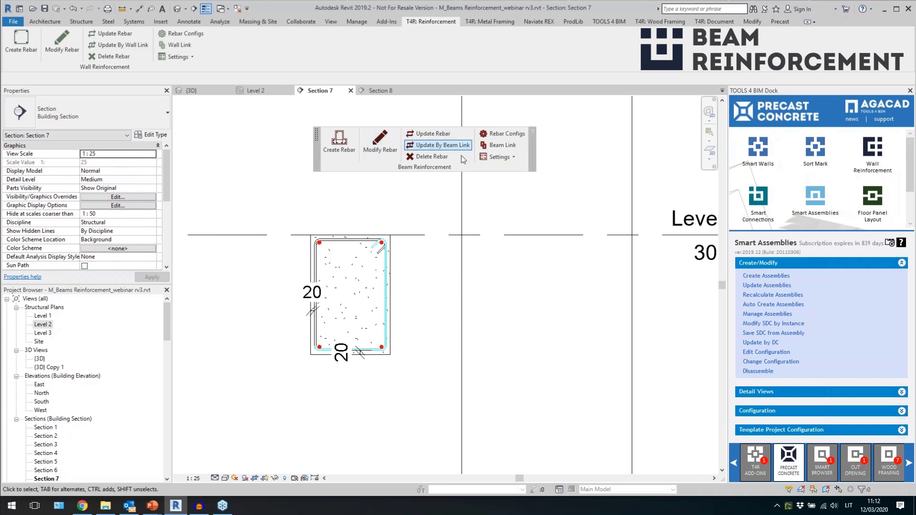
Modify the beam's reinforcement by setting the Bot1 and Top1 main bar counts to 5, and save the configuration
{"action": "left_click", "coordinate": [380, 150]}
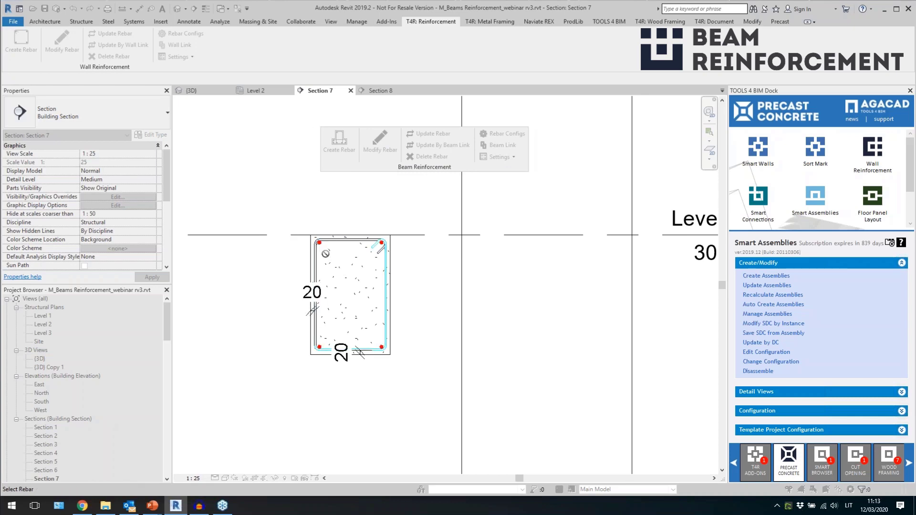
{"action": "double_click", "coordinate": [320, 246]}
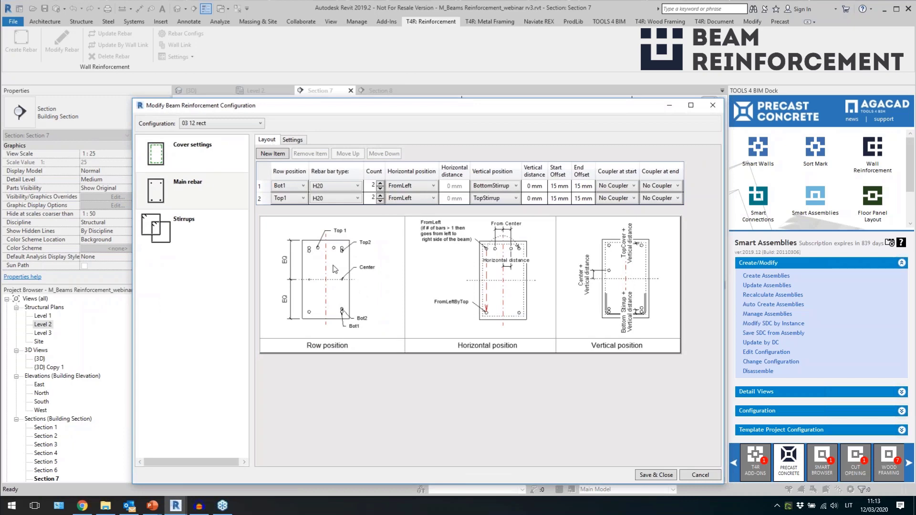
{"action": "left_click", "coordinate": [380, 184]}
{"action": "left_click", "coordinate": [380, 184]}
{"action": "left_click", "coordinate": [380, 197]}
{"action": "left_click", "coordinate": [380, 198]}
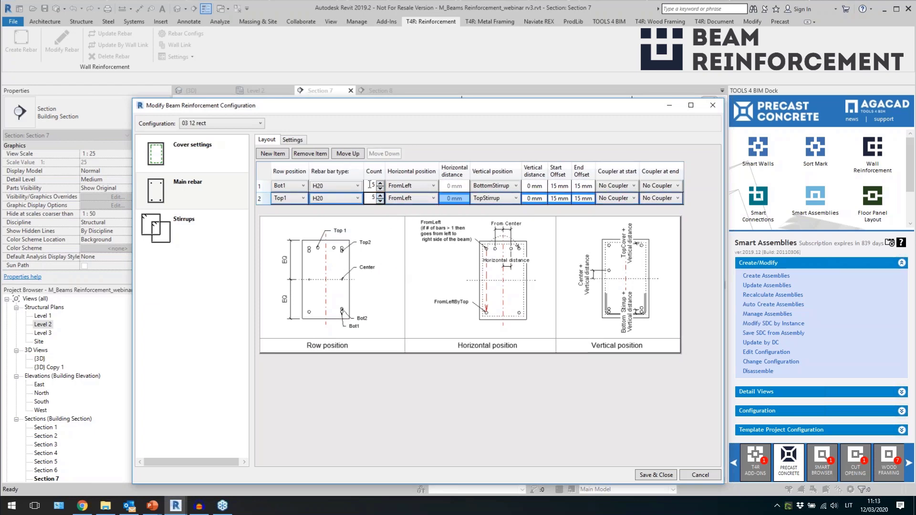
{"action": "left_click", "coordinate": [654, 476]}
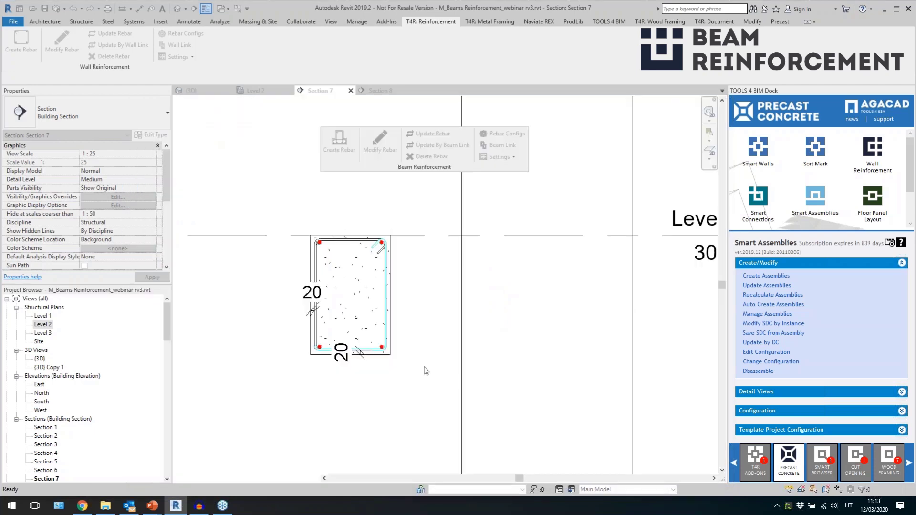
Check which main bars the stirrup encloses in the updated beam cross-section
{"action": "scroll", "coordinate": [368, 295], "scroll_direction": "up", "scroll_amount": 2}
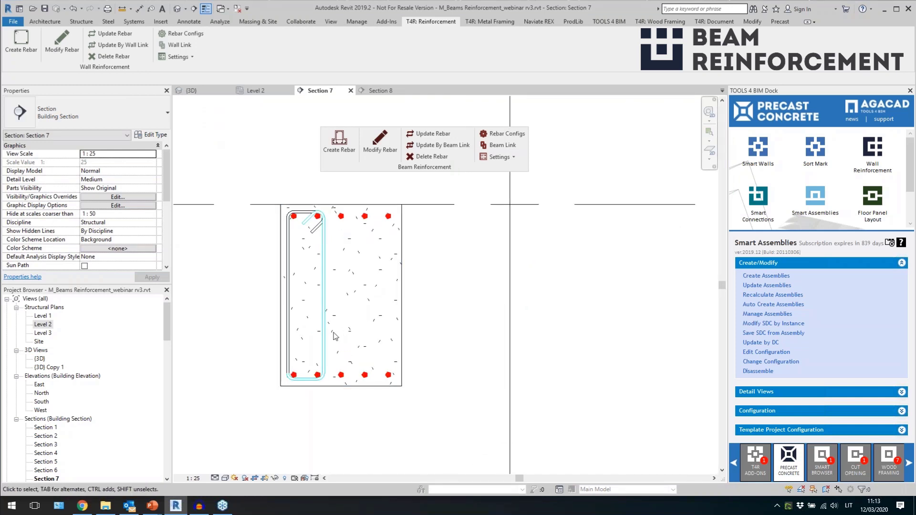
{"action": "left_click", "coordinate": [298, 249]}
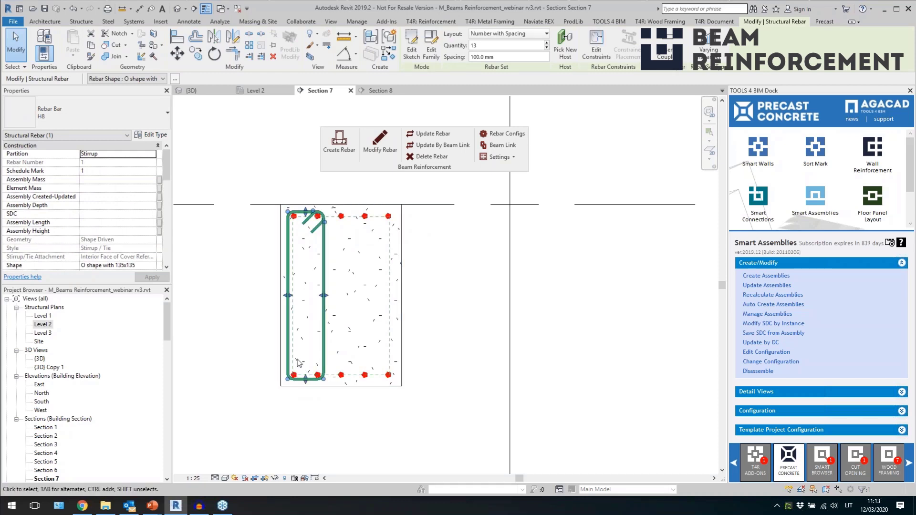
{"action": "left_click", "coordinate": [302, 428]}
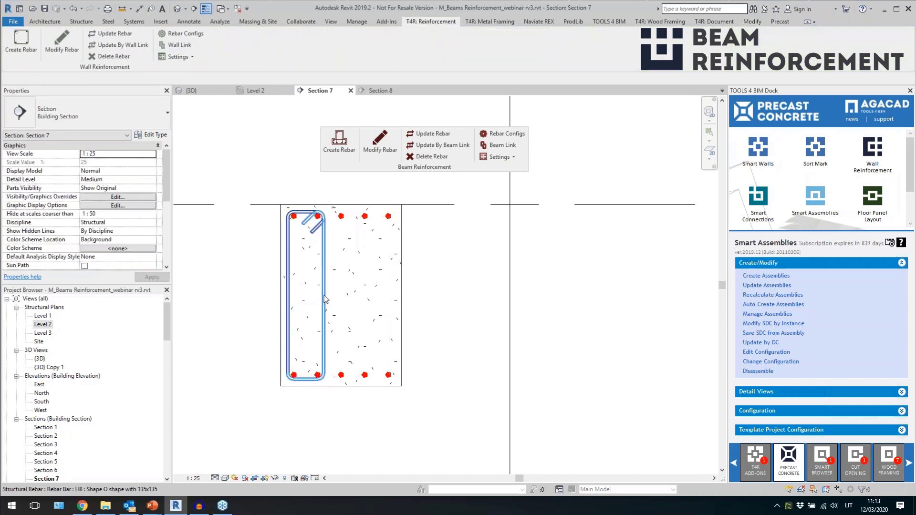
Modify the stirrup configuration so its second reference bar is 5, save it, and check the updated cross-section
{"action": "scroll", "coordinate": [315, 324], "scroll_direction": "down", "scroll_amount": 2}
{"action": "left_click", "coordinate": [371, 152]}
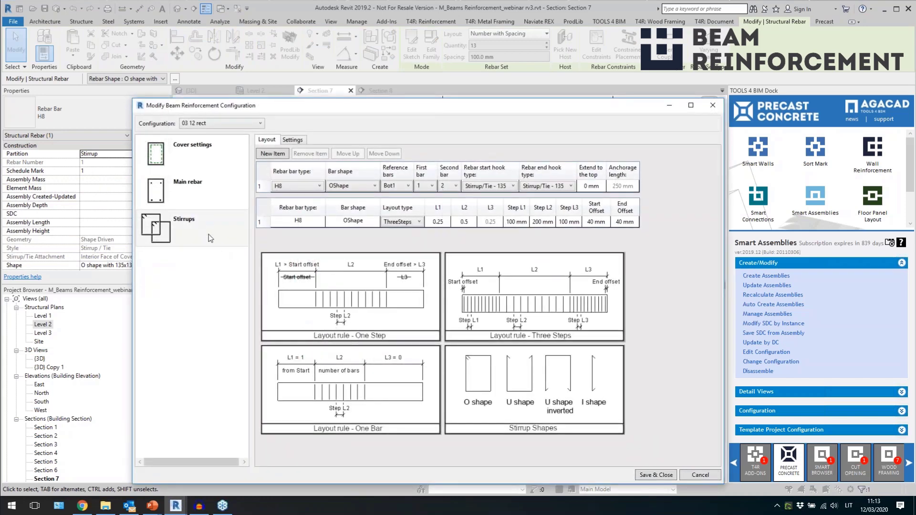
{"action": "left_click", "coordinate": [213, 234]}
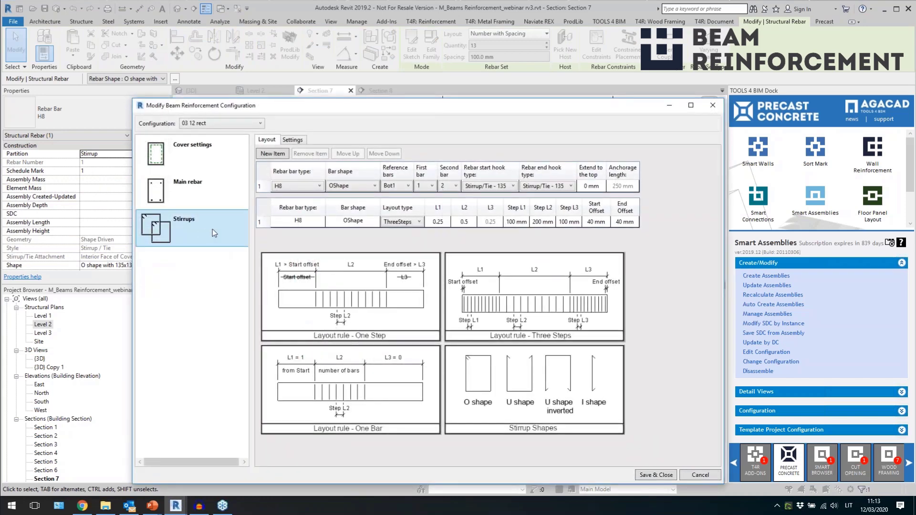
{"action": "left_click", "coordinate": [449, 185]}
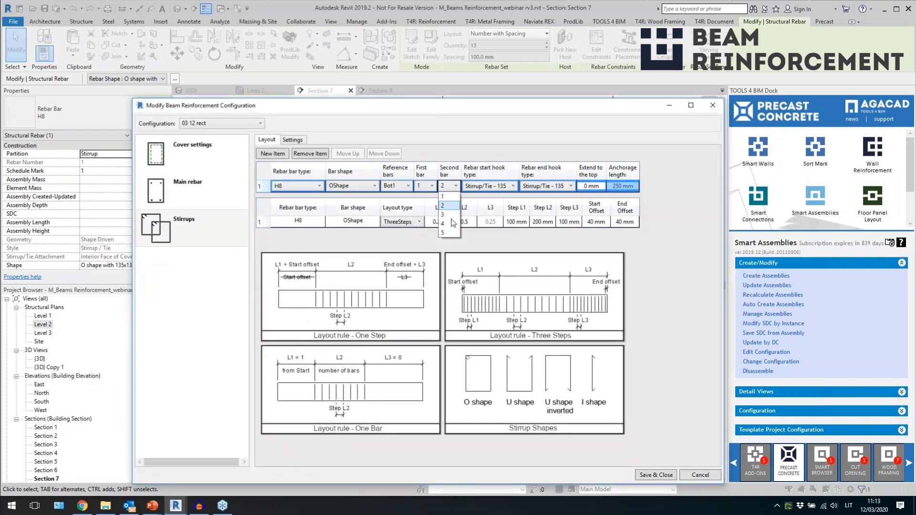
{"action": "left_click", "coordinate": [449, 232]}
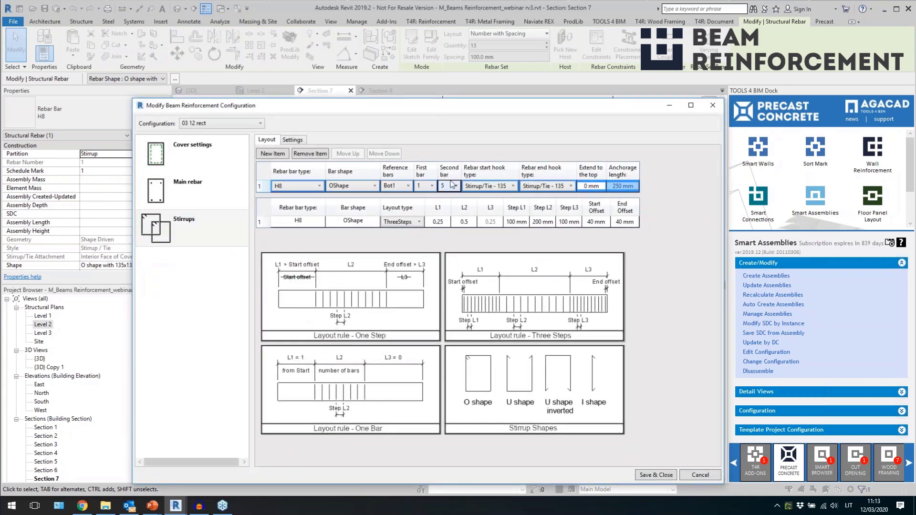
{"action": "left_click", "coordinate": [656, 475]}
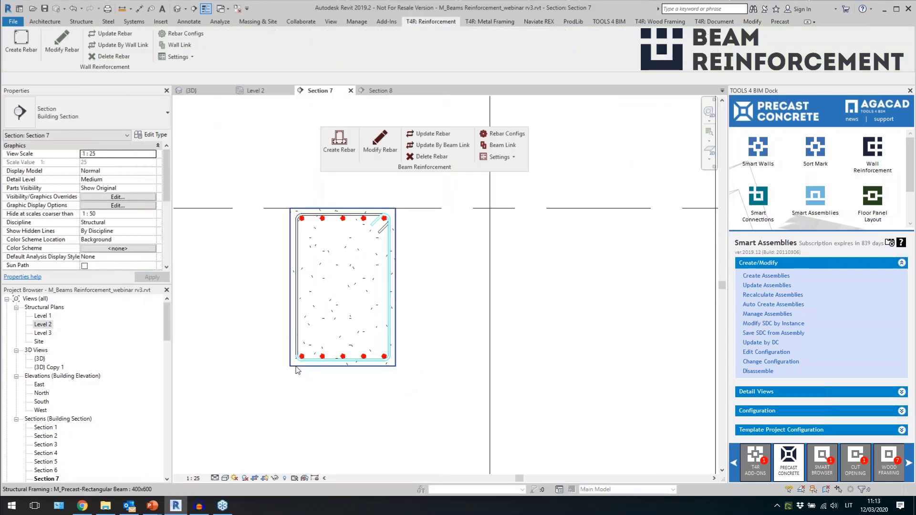
{"action": "scroll", "coordinate": [413, 318], "scroll_direction": "down", "scroll_amount": 2}
{"action": "scroll", "coordinate": [415, 302], "scroll_direction": "up", "scroll_amount": 1}
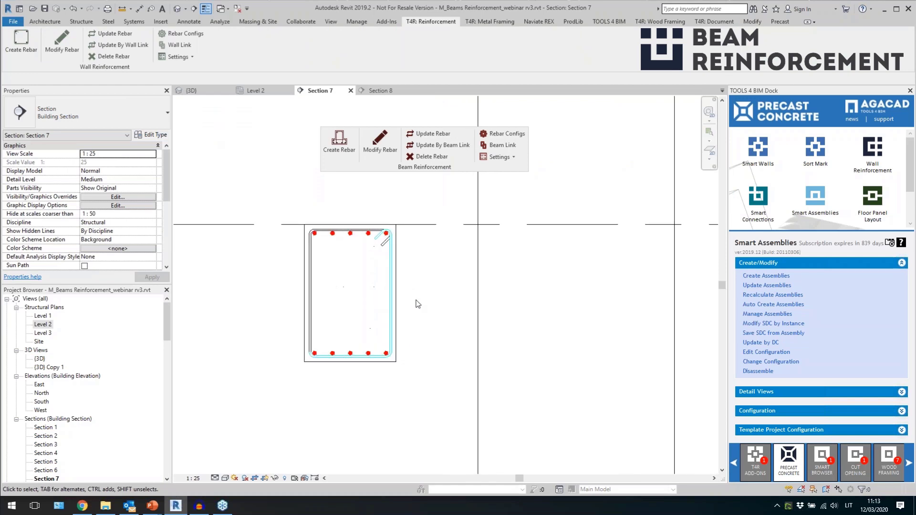
Modify the beam's reinforcement by adding a second stirrup item with the IShape bar shape
{"action": "left_click", "coordinate": [393, 308]}
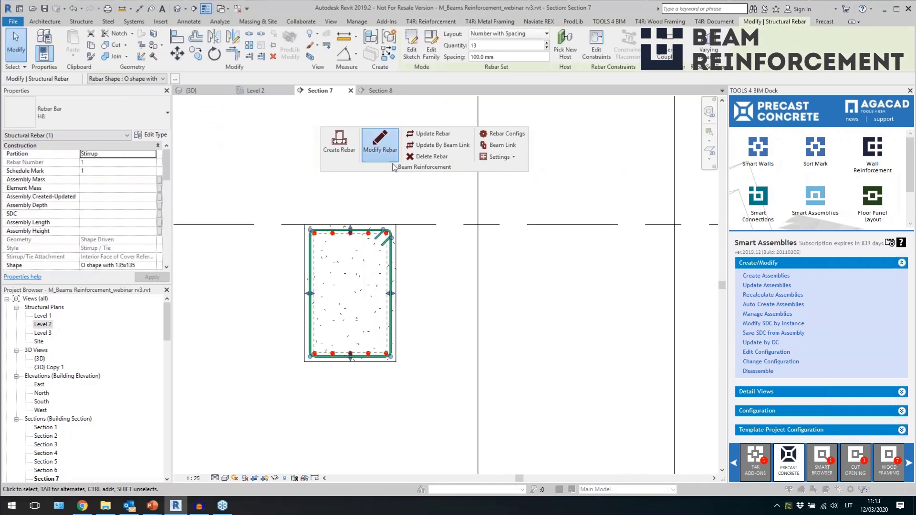
{"action": "left_click", "coordinate": [388, 150]}
{"action": "left_click", "coordinate": [275, 155]}
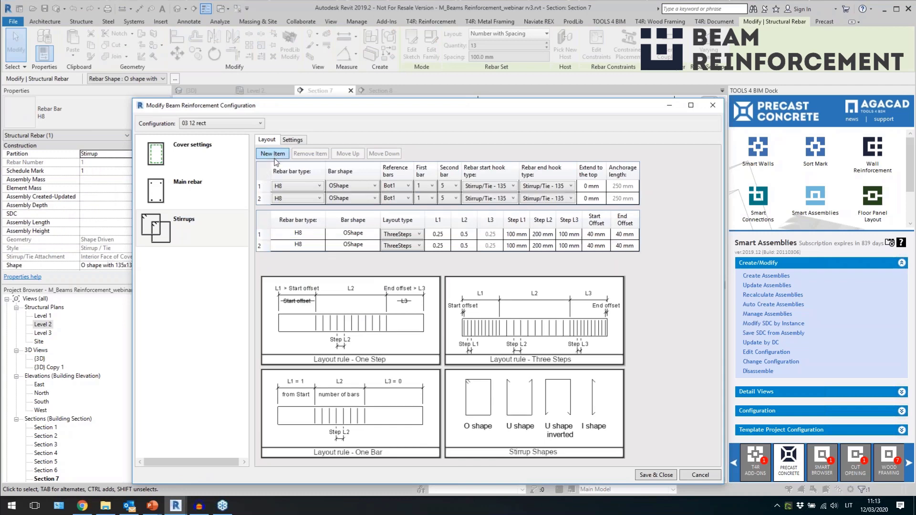
{"action": "left_click", "coordinate": [365, 198]}
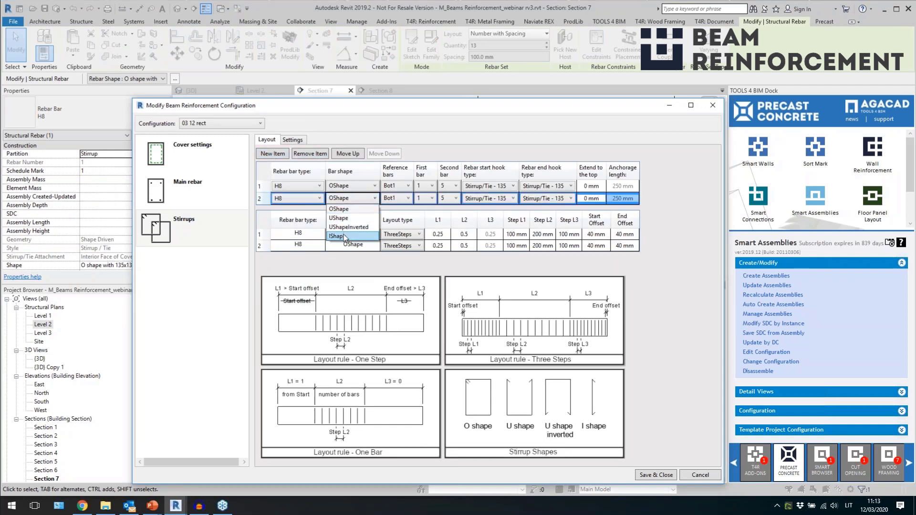
{"action": "left_click", "coordinate": [344, 236]}
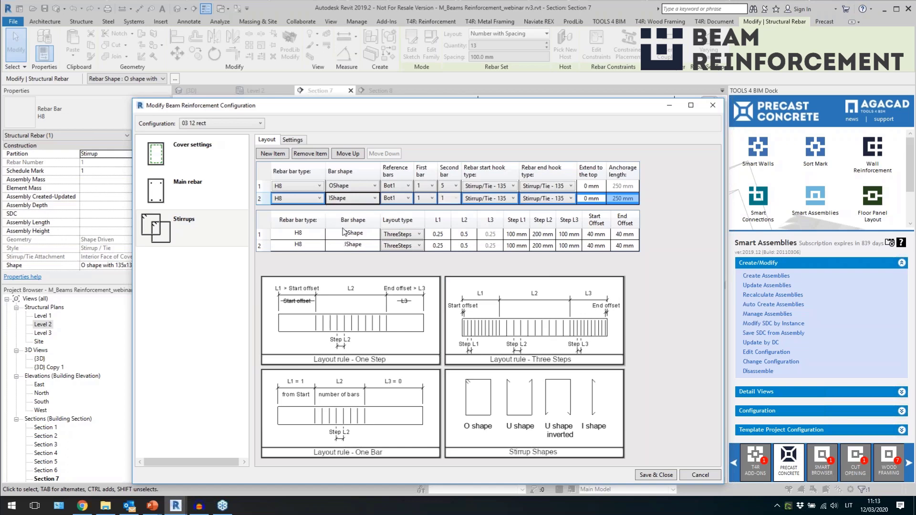
Reference the I-shaped stirrup to Bot1 bar 3 and set its start and end hooks to Stirrup/Tie - 180
{"action": "left_click", "coordinate": [396, 198]}
{"action": "left_click", "coordinate": [387, 204]}
{"action": "left_click", "coordinate": [432, 198]}
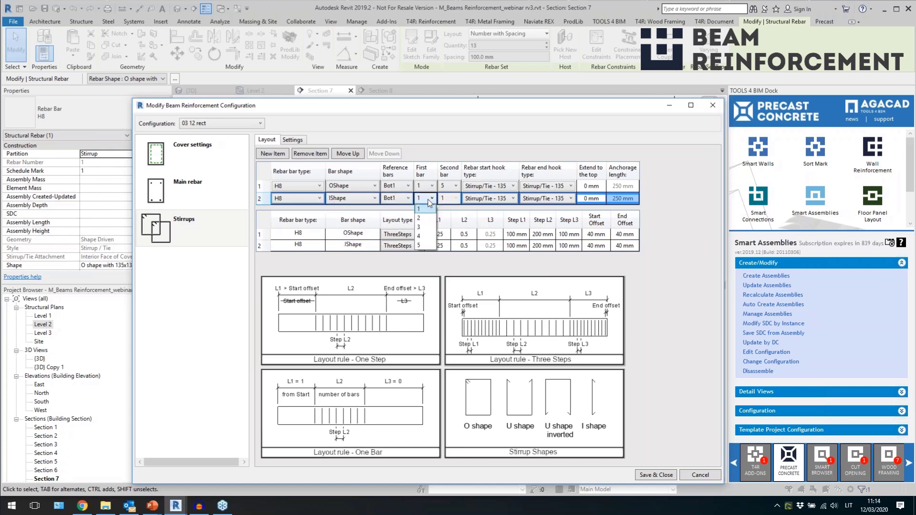
{"action": "left_click", "coordinate": [425, 225]}
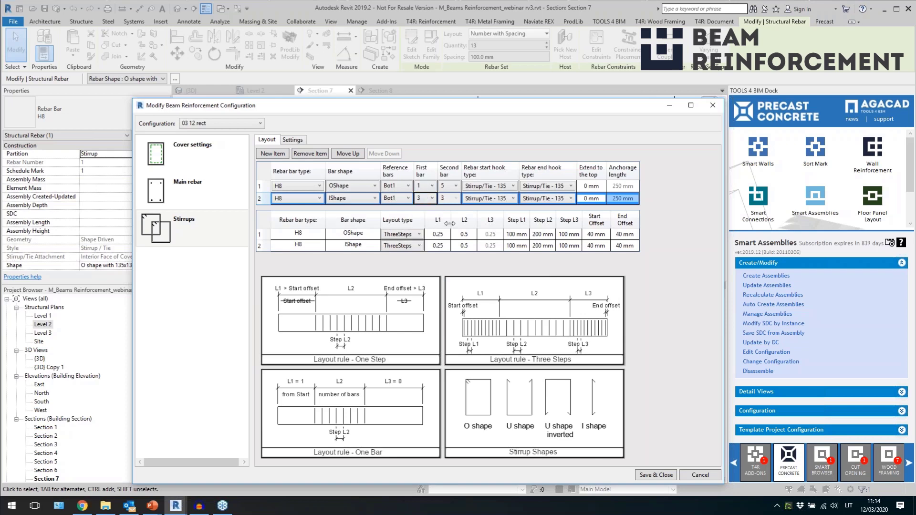
{"action": "left_click", "coordinate": [493, 199]}
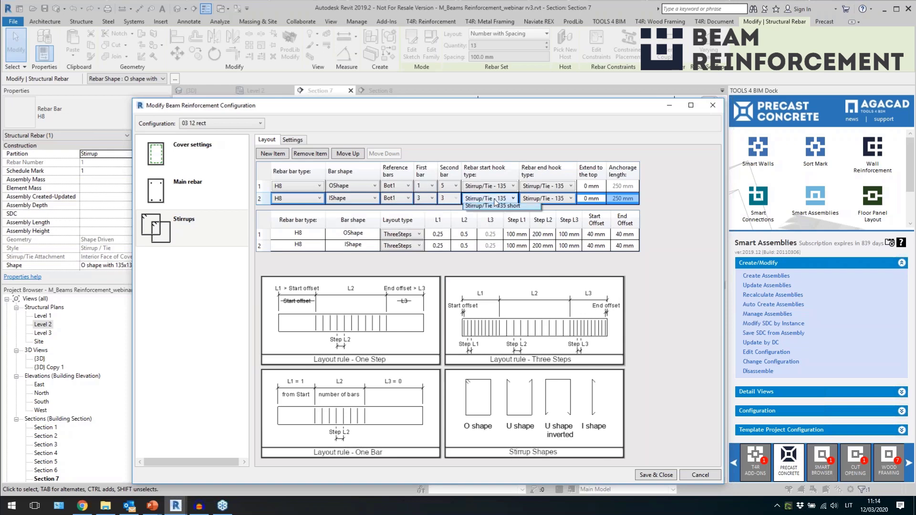
{"action": "left_click", "coordinate": [491, 244]}
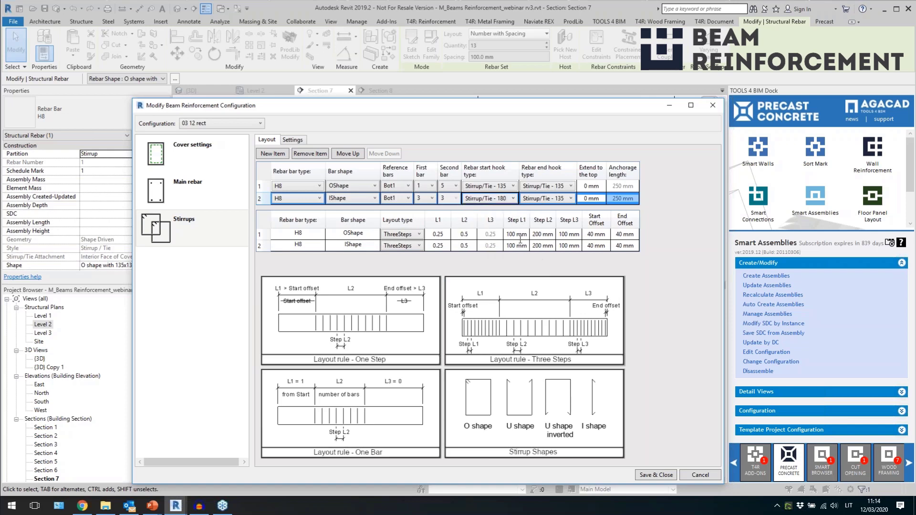
{"action": "left_click", "coordinate": [549, 199]}
{"action": "left_click", "coordinate": [553, 245]}
Set the I-shaped stirrup's start and end offsets to 55 mm and save the configuration
{"action": "left_click", "coordinate": [604, 246]}
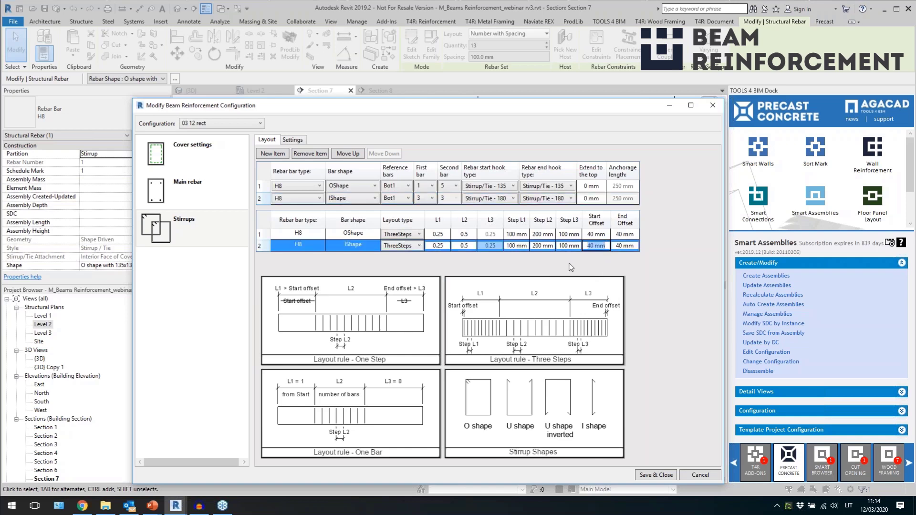
{"action": "type", "text": "55"}
{"action": "left_click", "coordinate": [634, 245]}
{"action": "type", "text": "55"}
{"action": "left_click", "coordinate": [596, 234]}
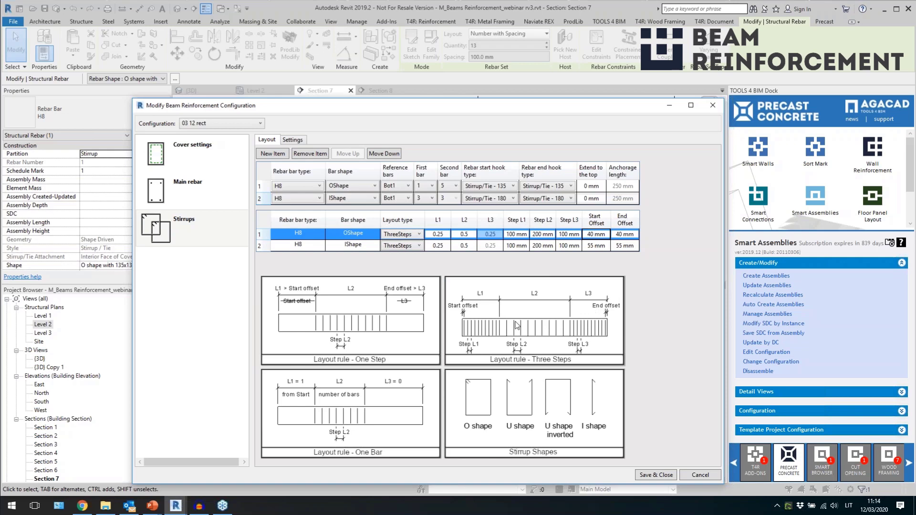
{"action": "left_click", "coordinate": [654, 475]}
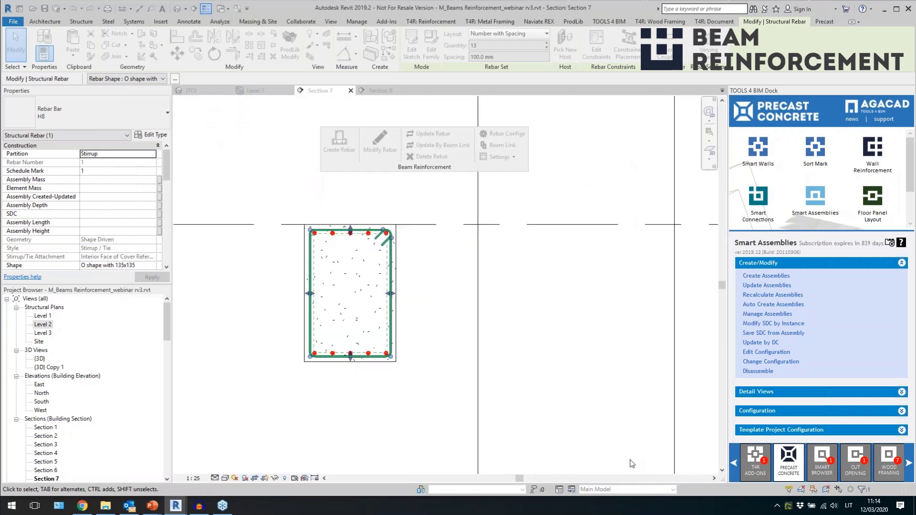
Check the new I-shaped stirrup in the Section 7 cross-section and at the beam's end in the 3D view
{"action": "scroll", "coordinate": [375, 342], "scroll_direction": "up", "scroll_amount": 2}
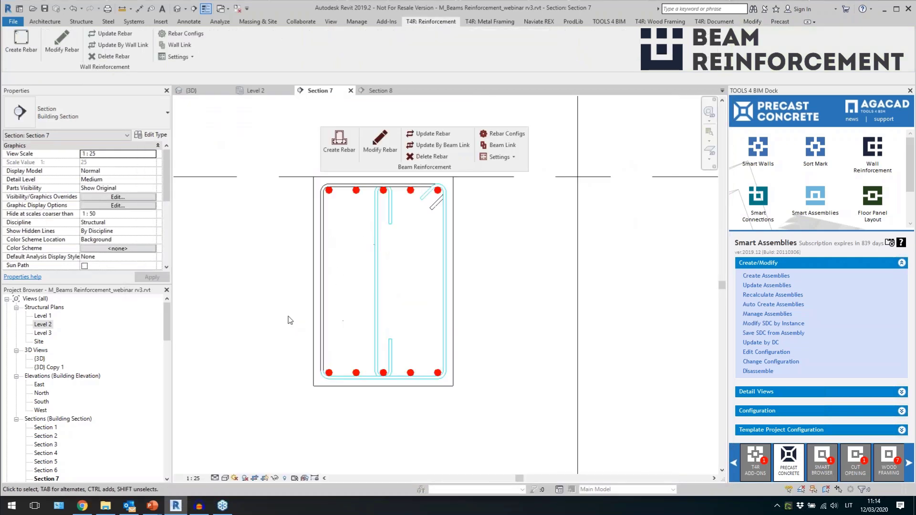
{"action": "left_click", "coordinate": [374, 338]}
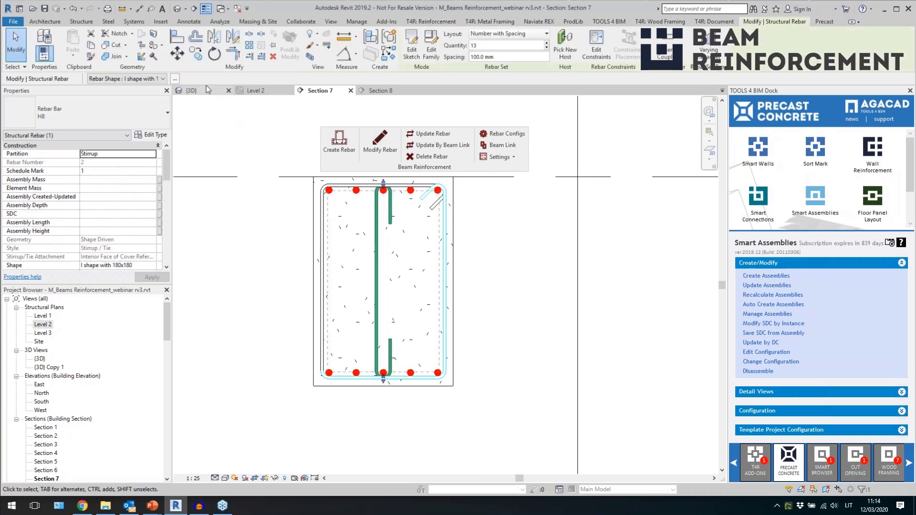
{"action": "left_click", "coordinate": [177, 8]}
{"action": "scroll", "coordinate": [438, 357], "scroll_direction": "up", "scroll_amount": 5}
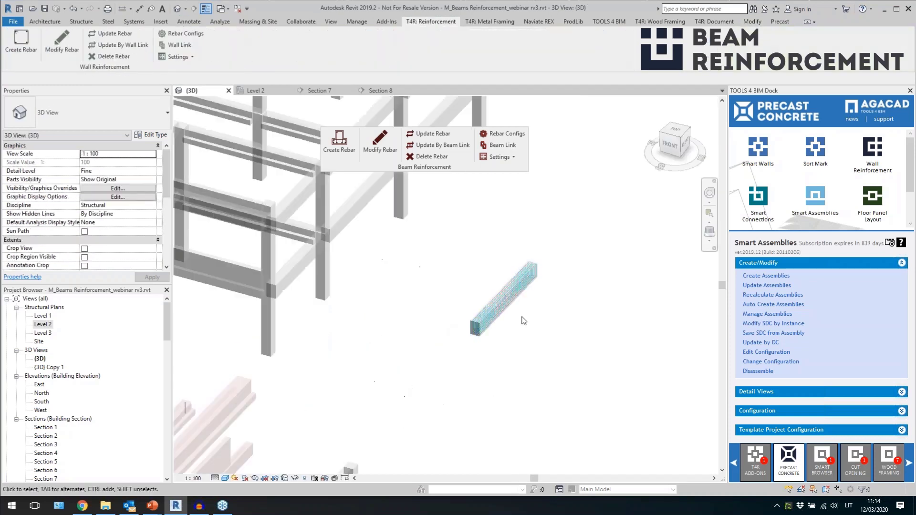
{"action": "left_click", "coordinate": [429, 354]}
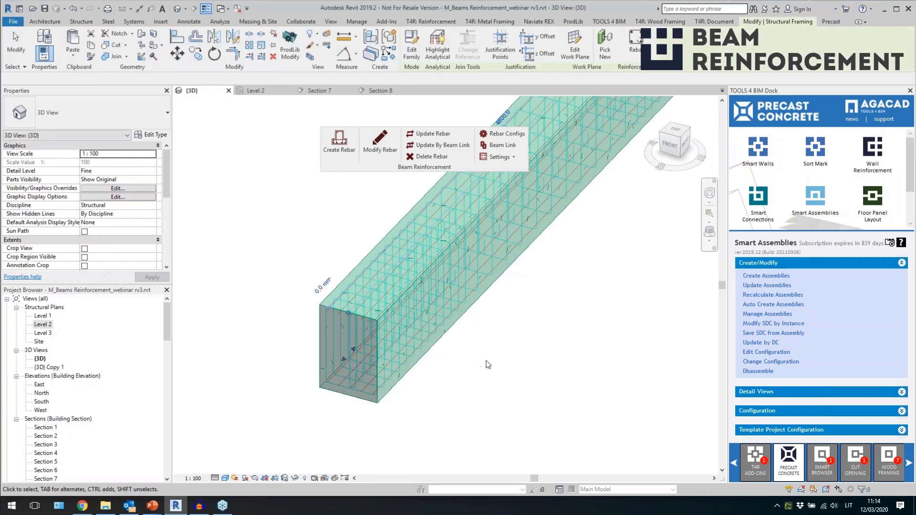
{"action": "scroll", "coordinate": [467, 370], "scroll_direction": "up", "scroll_amount": 1}
{"action": "scroll", "coordinate": [308, 347], "scroll_direction": "up", "scroll_amount": 2}
{"action": "key", "text": "Escape"}
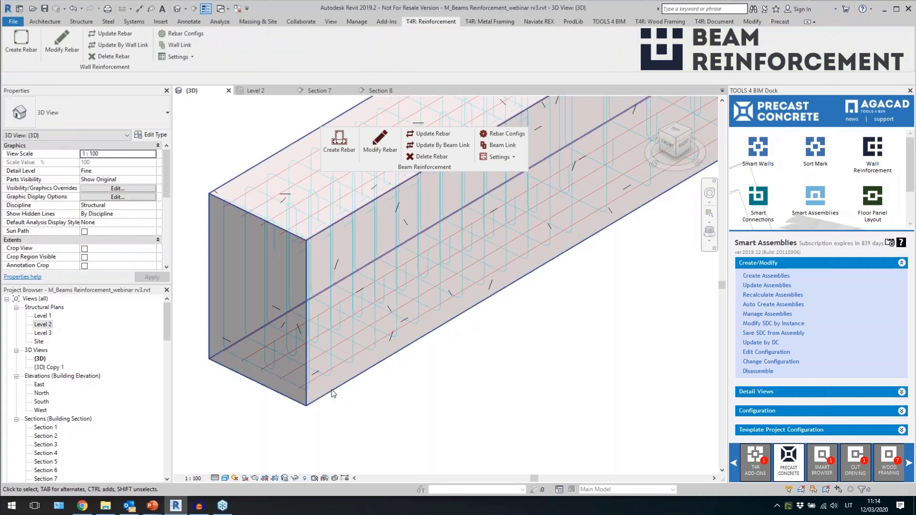
Display the rebar of the 400x600 precast beam as solid in the 3D view
{"action": "left_click", "coordinate": [317, 405]}
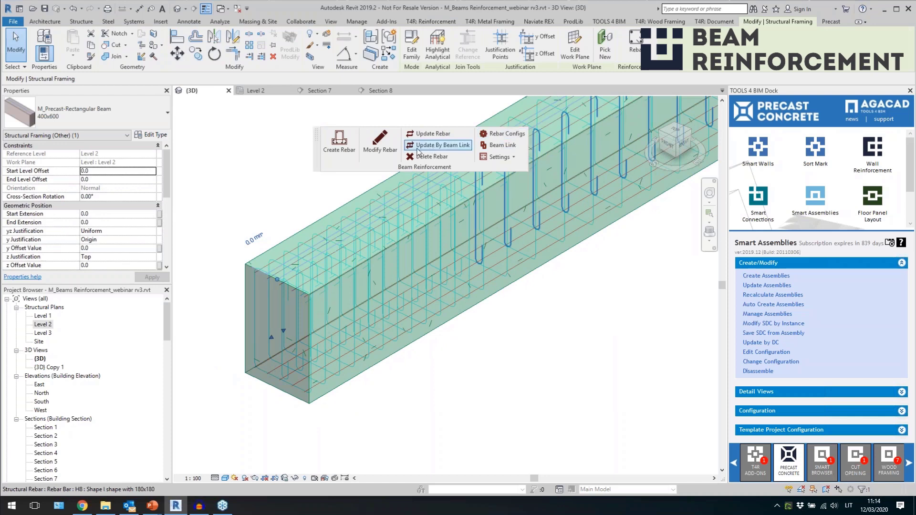
{"action": "left_click", "coordinate": [380, 143]}
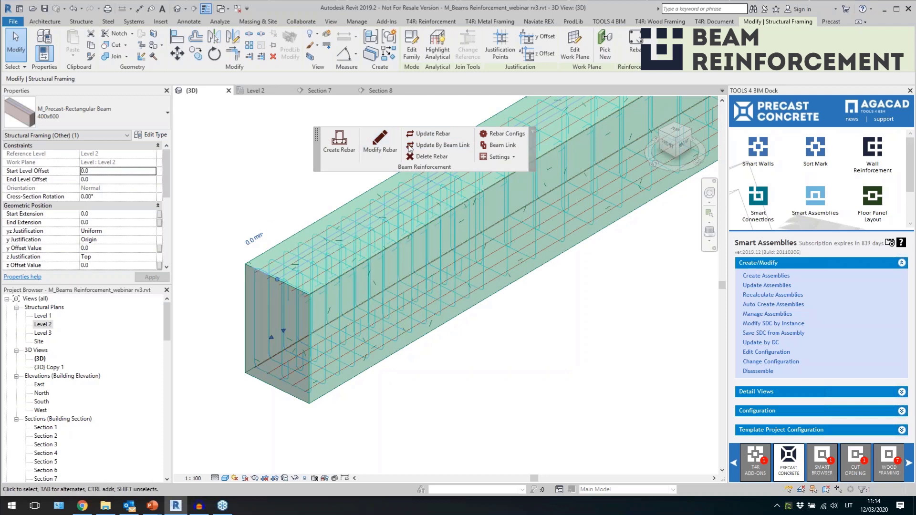
{"action": "left_click", "coordinate": [432, 134]}
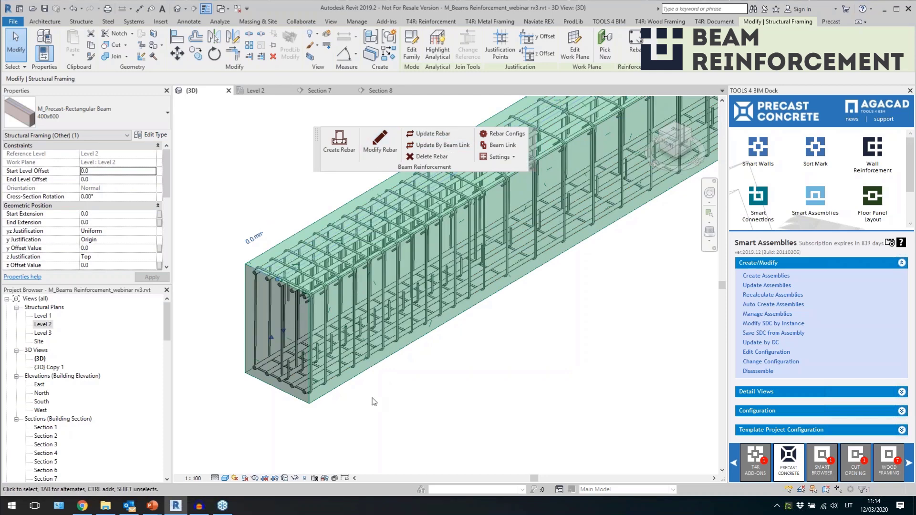
{"action": "left_click", "coordinate": [375, 405]}
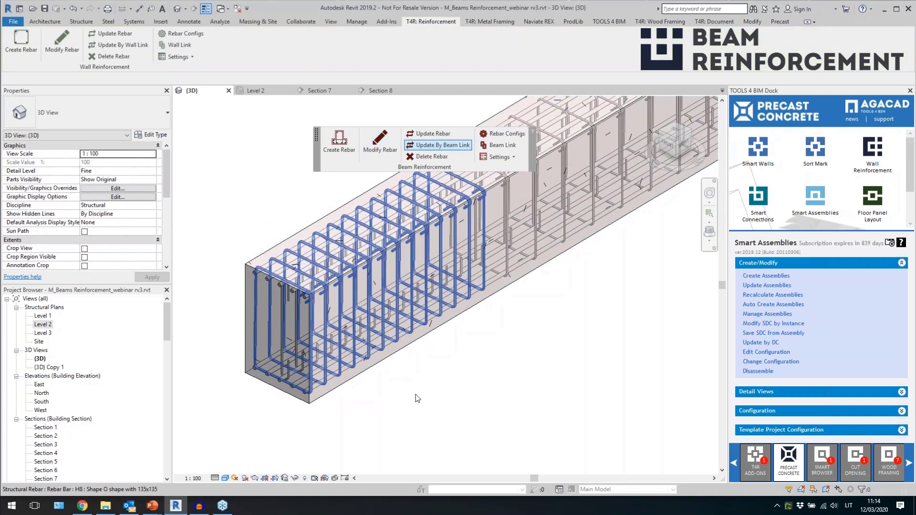
Examine how the hooks of the I-shaped and O-shaped stirrups wrap the main bars at the beam's end in 3D
{"action": "scroll", "coordinate": [248, 322], "scroll_direction": "up", "scroll_amount": 2}
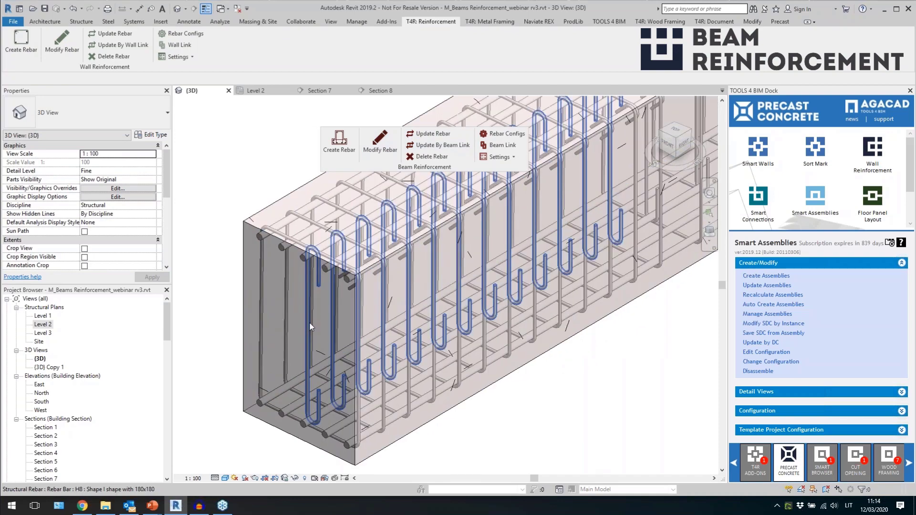
{"action": "left_click", "coordinate": [311, 327]}
{"action": "middle_click_drag", "start_coordinate": [310, 327], "coordinate": [459, 496], "text": "shift"}
{"action": "scroll", "coordinate": [319, 234], "scroll_direction": "up", "scroll_amount": 3}
{"action": "left_click", "coordinate": [320, 193]}
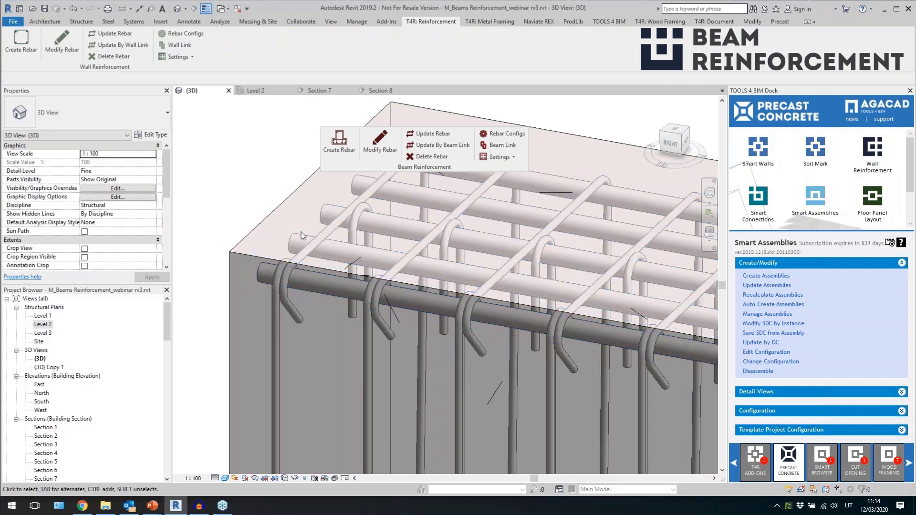
{"action": "scroll", "coordinate": [303, 234], "scroll_direction": "down", "scroll_amount": 2}
{"action": "scroll", "coordinate": [334, 236], "scroll_direction": "up", "scroll_amount": 2}
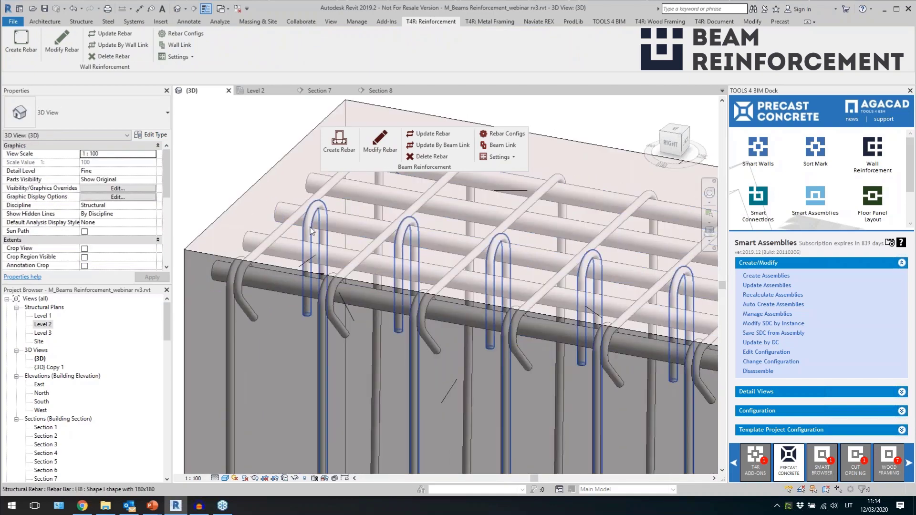
{"action": "left_click", "coordinate": [328, 243]}
{"action": "middle_click_drag", "start_coordinate": [329, 242], "coordinate": [295, 261], "text": "shift"}
{"action": "scroll", "coordinate": [288, 244], "scroll_direction": "down", "scroll_amount": 3}
{"action": "left_click", "coordinate": [363, 314]}
{"action": "scroll", "coordinate": [365, 310], "scroll_direction": "down", "scroll_amount": 2}
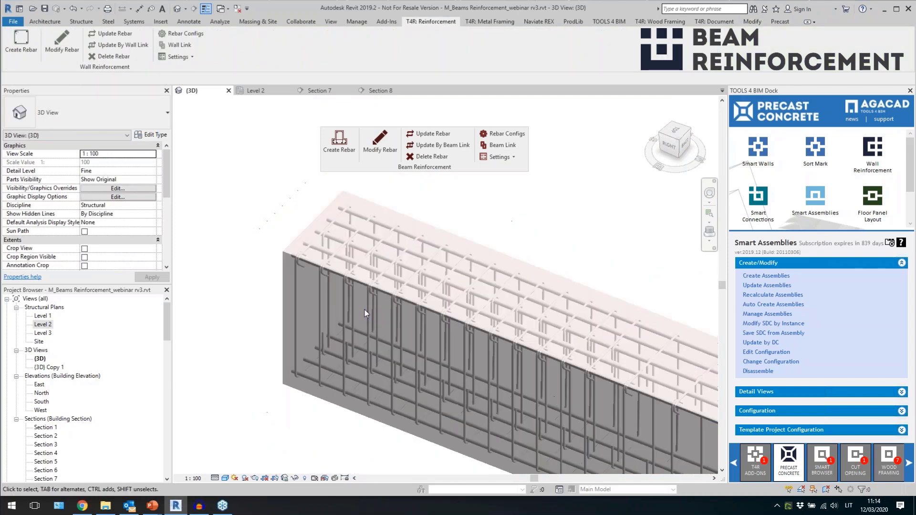
{"action": "middle_click_drag", "start_coordinate": [365, 310], "coordinate": [525, 354], "text": "shift"}
Modify the beam's reinforcement again by adding a third stirrup item with the UShapeInverted bar shape
{"action": "left_click", "coordinate": [380, 143]}
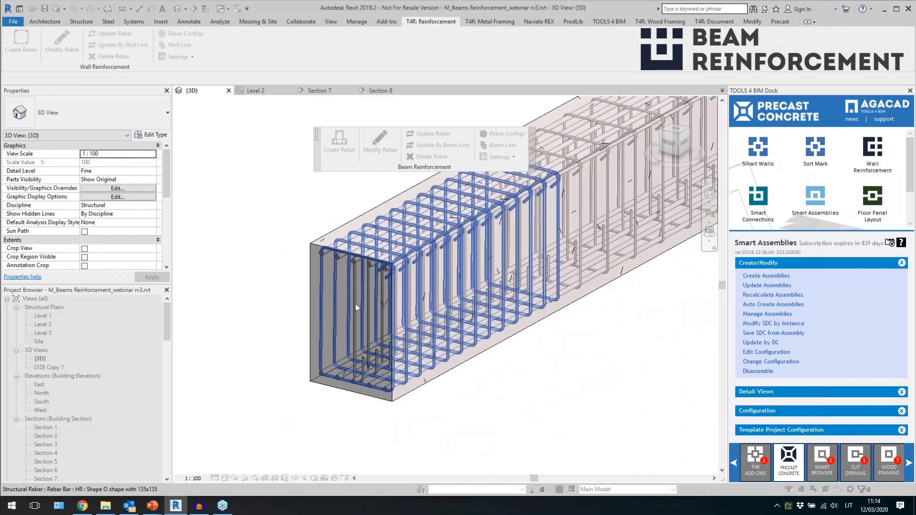
{"action": "left_click", "coordinate": [351, 311]}
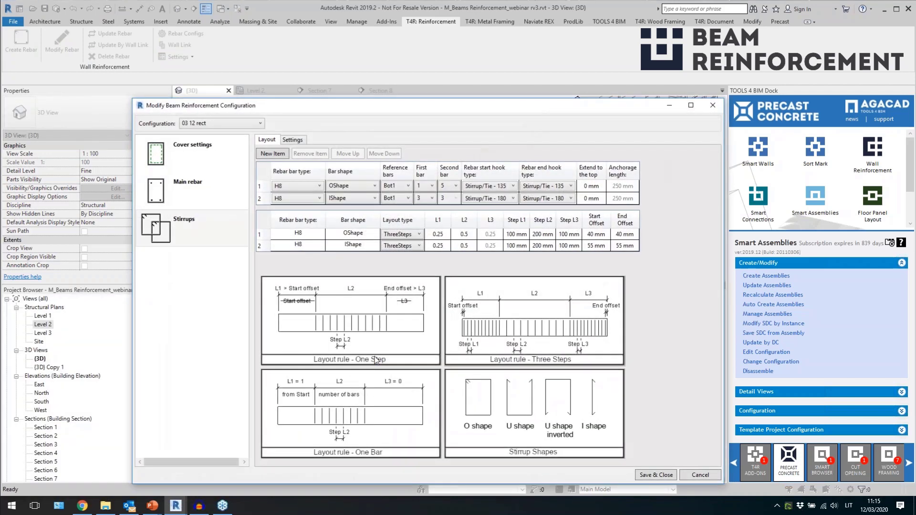
{"action": "left_click", "coordinate": [273, 154]}
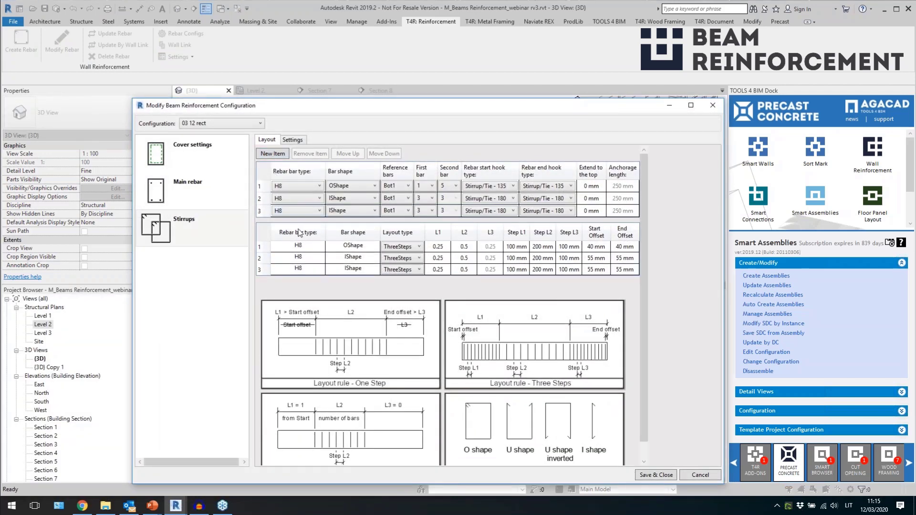
{"action": "left_click", "coordinate": [351, 211]}
{"action": "left_click", "coordinate": [352, 210]}
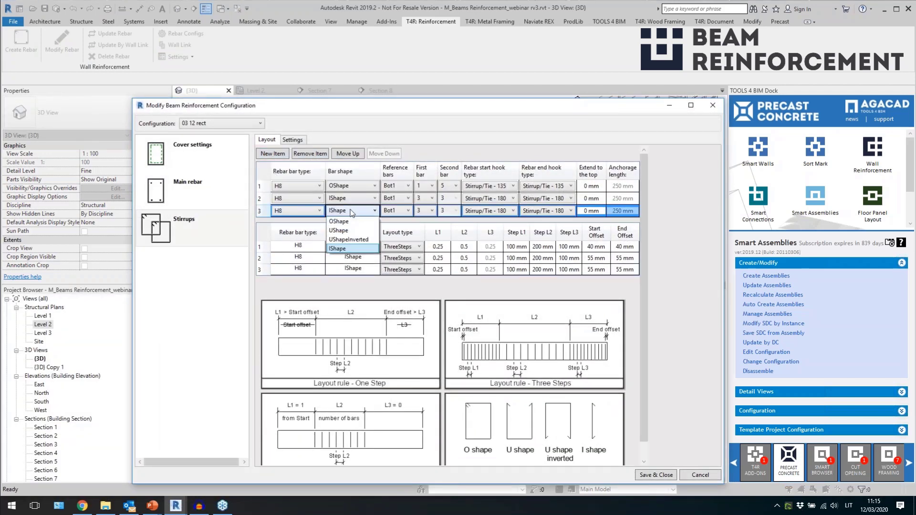
{"action": "left_click", "coordinate": [362, 240]}
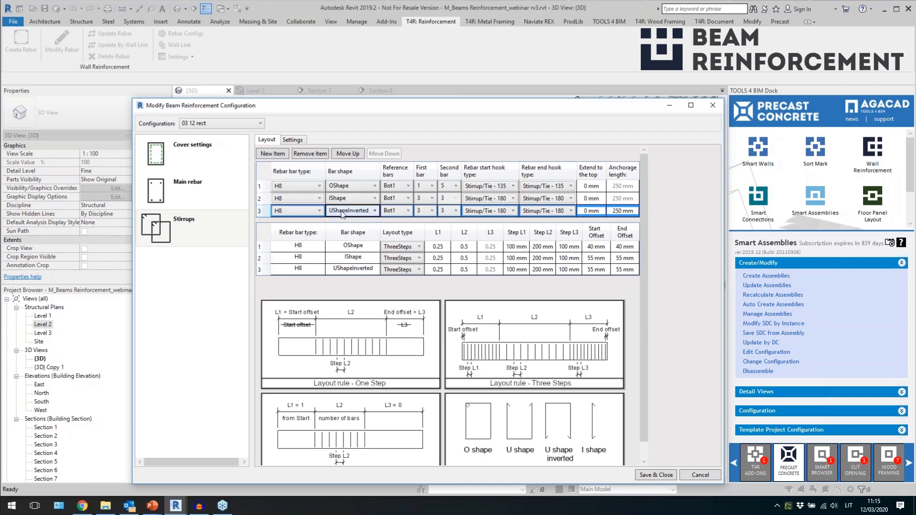
Reference the inverted U-shaped stirrup to Top1, with first bar 2 and second bar 4
{"action": "left_click", "coordinate": [398, 211]}
{"action": "left_click", "coordinate": [399, 241]}
{"action": "left_click", "coordinate": [430, 211]}
{"action": "left_click", "coordinate": [426, 228]}
{"action": "left_click", "coordinate": [451, 214]}
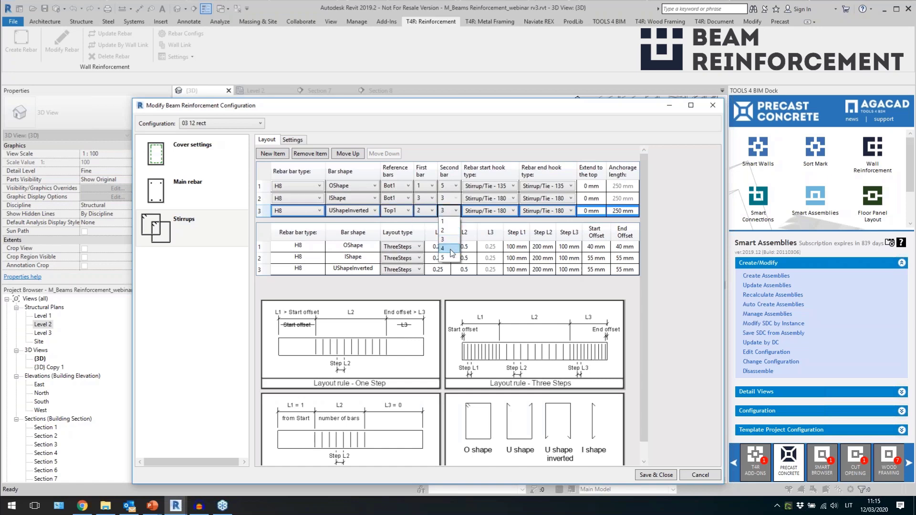
{"action": "left_click", "coordinate": [451, 250]}
Set the inverted U-shaped stirrup to No Hook at both ends, 150 mm top extension and 450 mm anchorage length, and save the configuration
{"action": "left_click", "coordinate": [498, 213]}
{"action": "left_click", "coordinate": [496, 220]}
{"action": "left_click", "coordinate": [549, 211]}
{"action": "left_click", "coordinate": [550, 222]}
{"action": "left_click", "coordinate": [586, 211]}
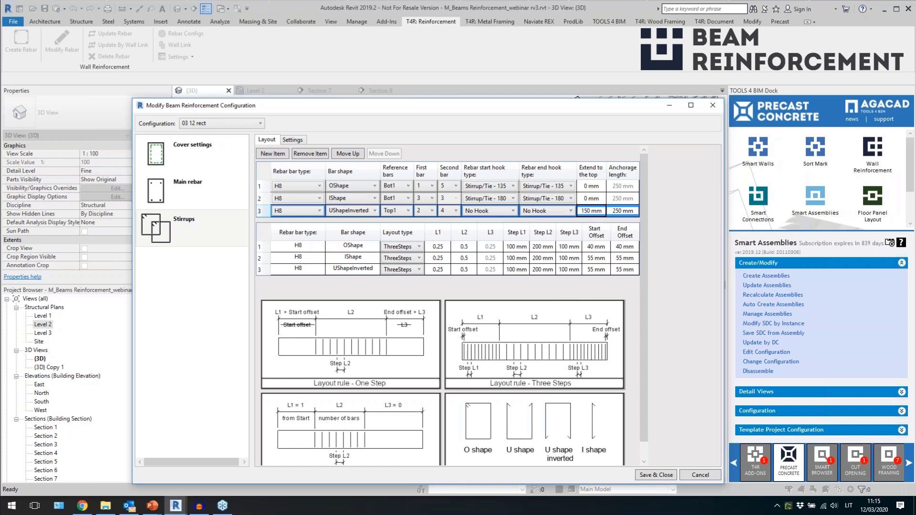
{"action": "left_click", "coordinate": [615, 211]}
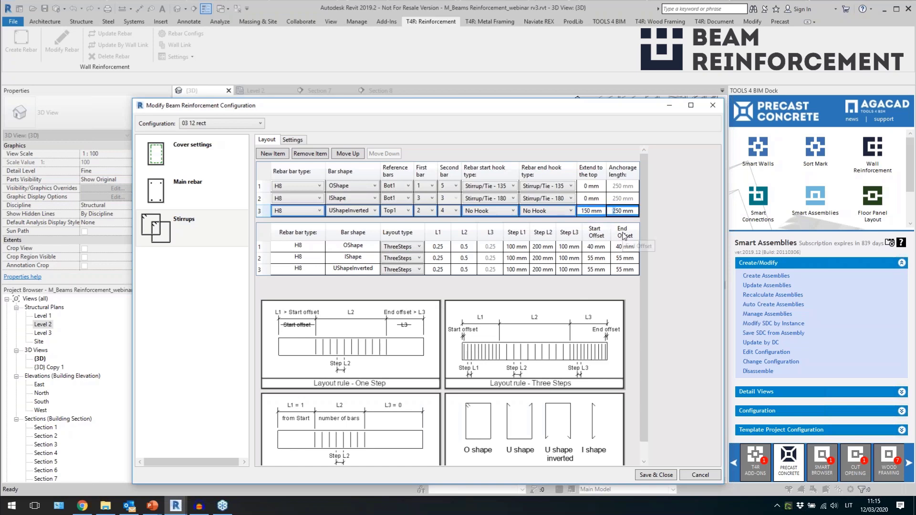
{"action": "left_click", "coordinate": [595, 211]}
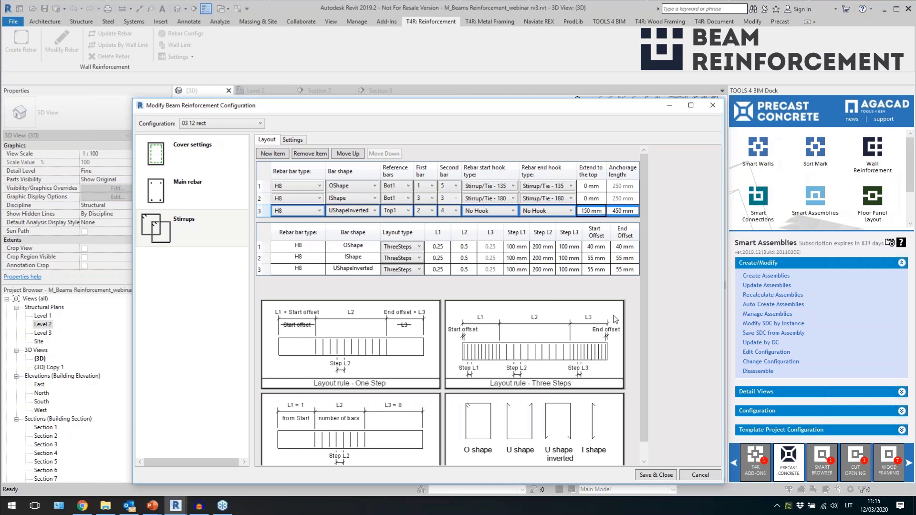
{"action": "left_click", "coordinate": [657, 475]}
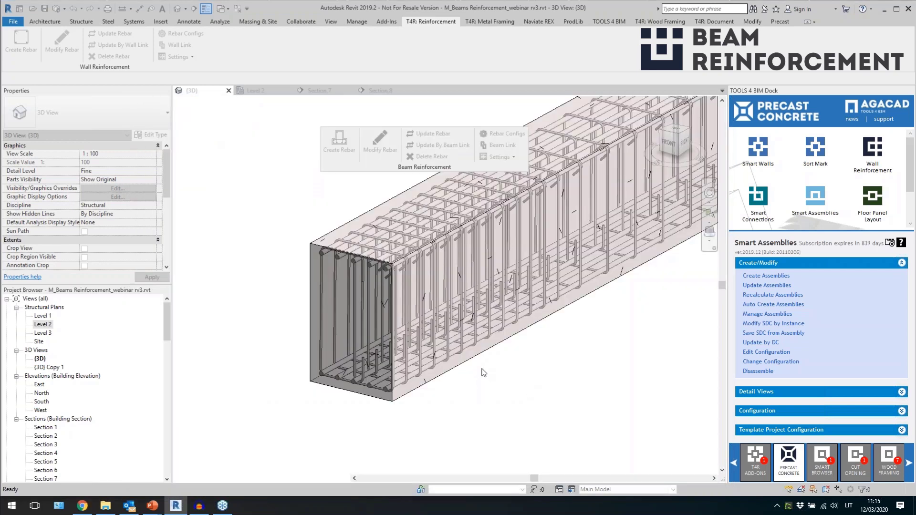
{"action": "scroll", "coordinate": [380, 239], "scroll_direction": "up", "scroll_amount": 2}
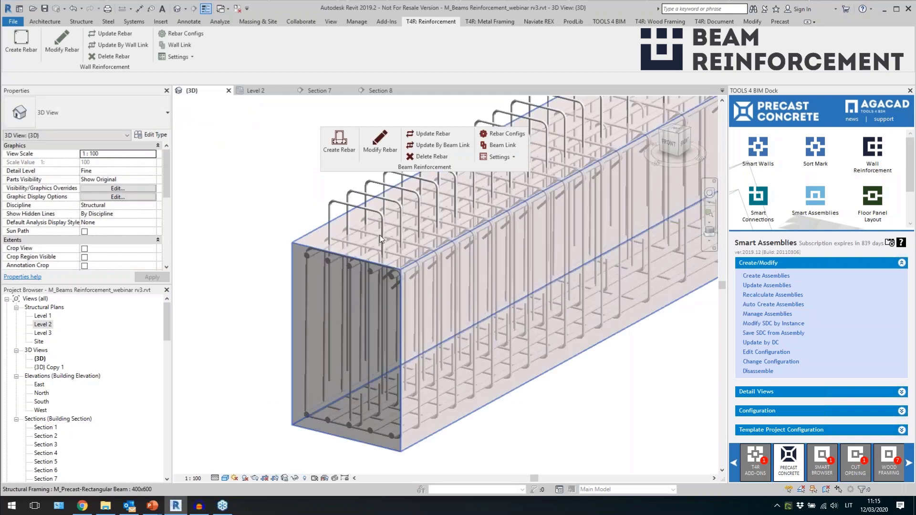
Examine the inverted U-shaped stirrup from the front in 3D and in the beam's cross-section, Section 7
{"action": "left_click", "coordinate": [388, 230]}
{"action": "middle_click_drag", "start_coordinate": [479, 299], "coordinate": [539, 267], "text": "shift"}
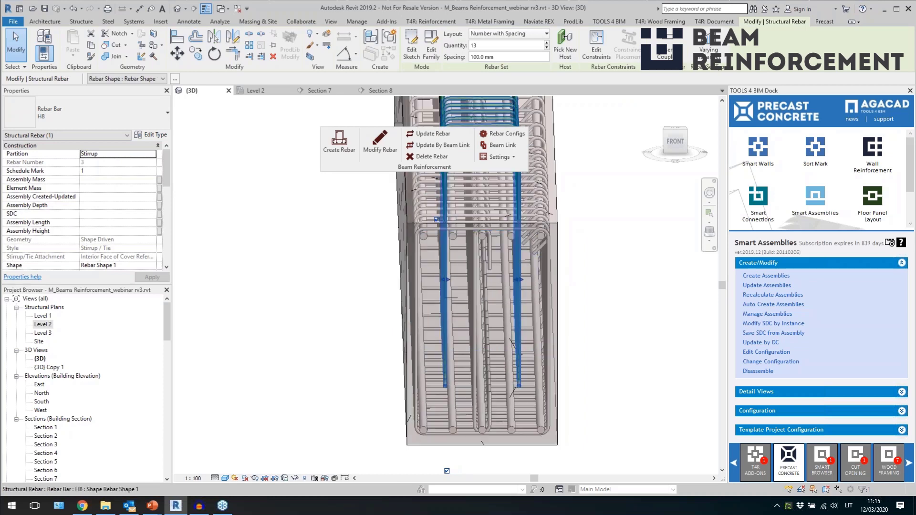
{"action": "scroll", "coordinate": [511, 224], "scroll_direction": "up", "scroll_amount": 2}
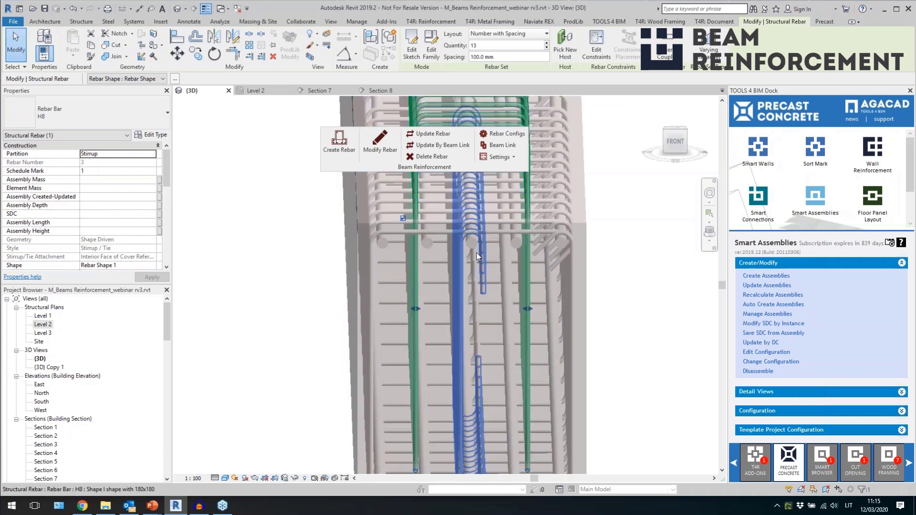
{"action": "left_click", "coordinate": [281, 91]}
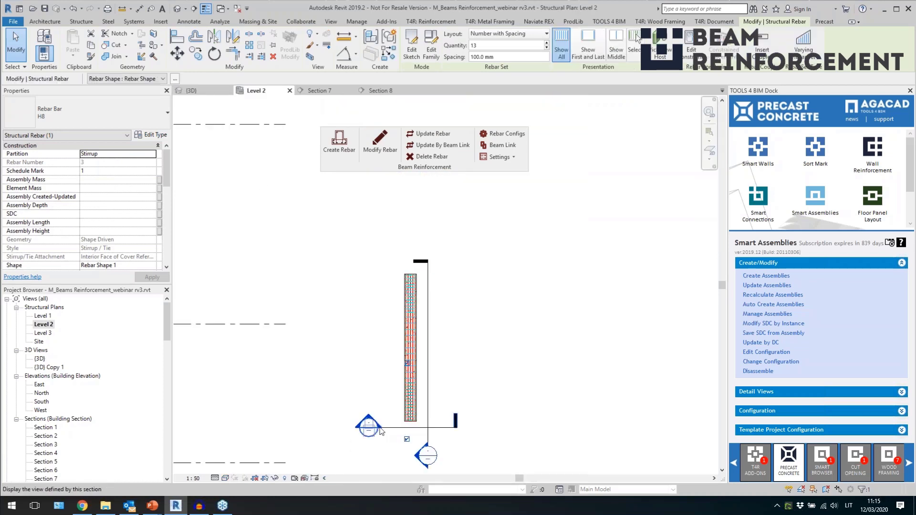
{"action": "double_click", "coordinate": [371, 427]}
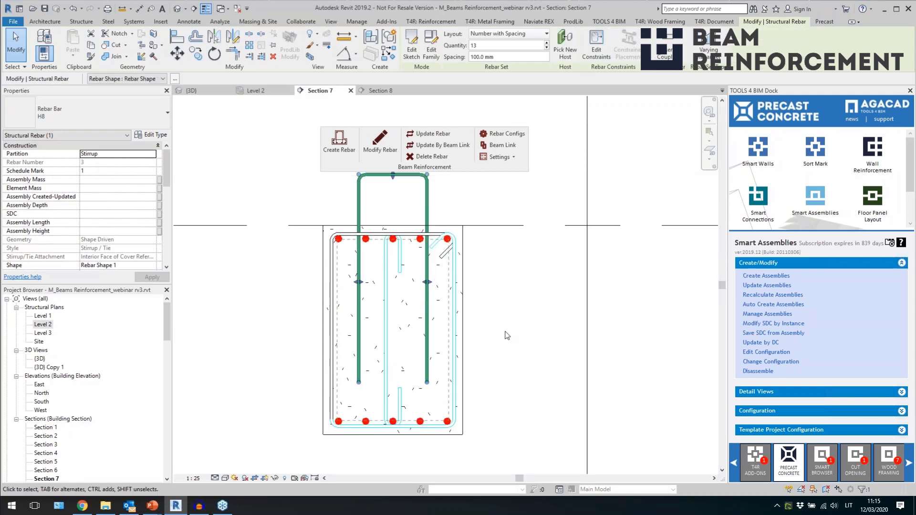
{"action": "key", "text": "Escape"}
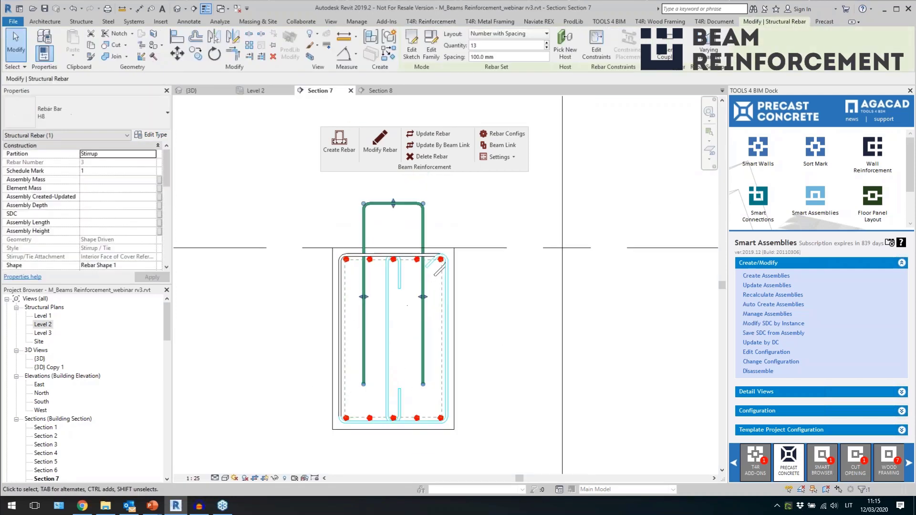
{"action": "left_click", "coordinate": [462, 218]}
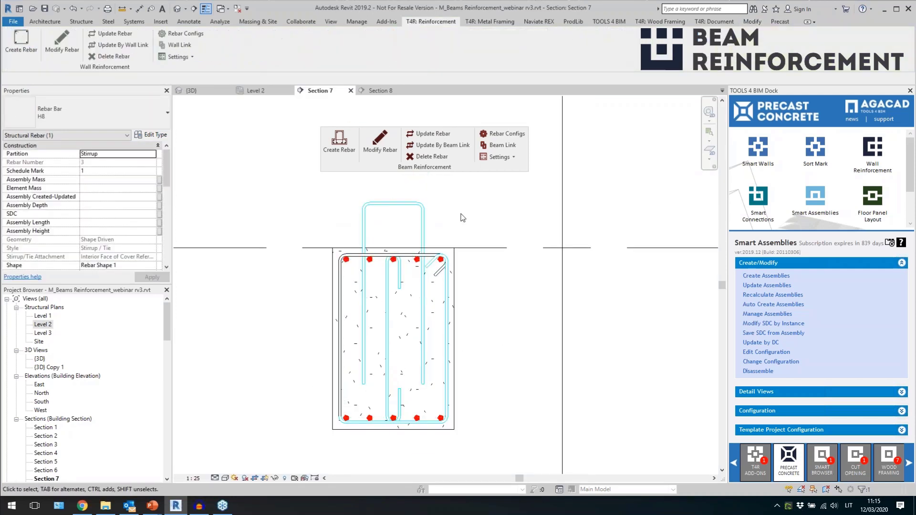
Dimension the inverted U-shaped stirrup's extension above the beam's top face in Section 7
{"action": "key", "text": "i"}
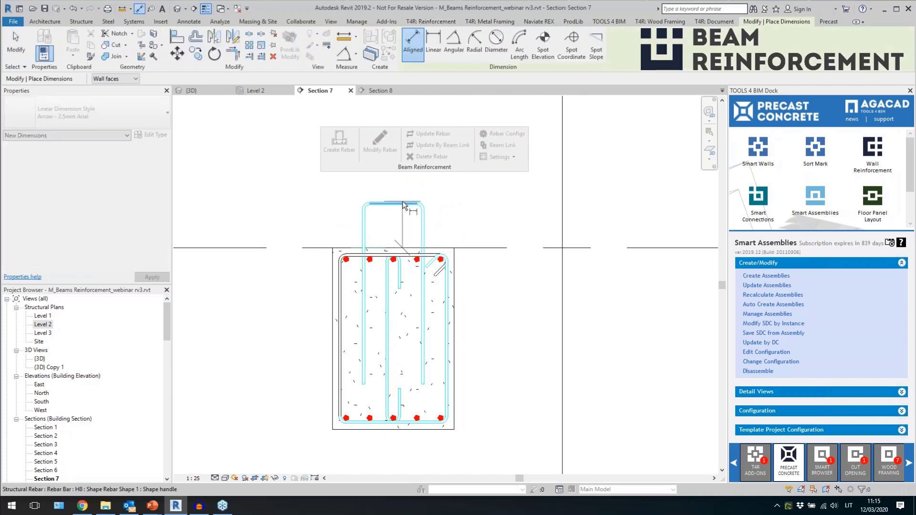
{"action": "left_click", "coordinate": [401, 202]}
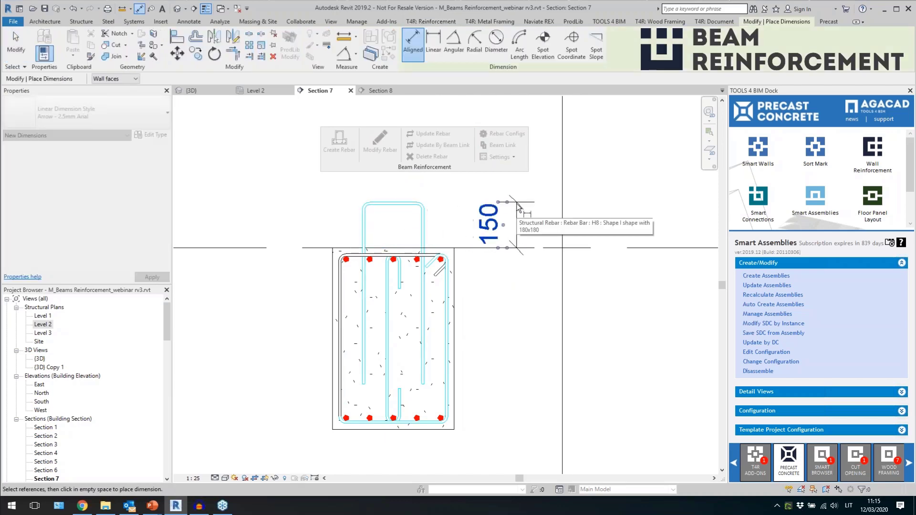
{"action": "left_click", "coordinate": [517, 203]}
{"action": "key", "text": "Escape"}
{"action": "key", "text": "Escape"}
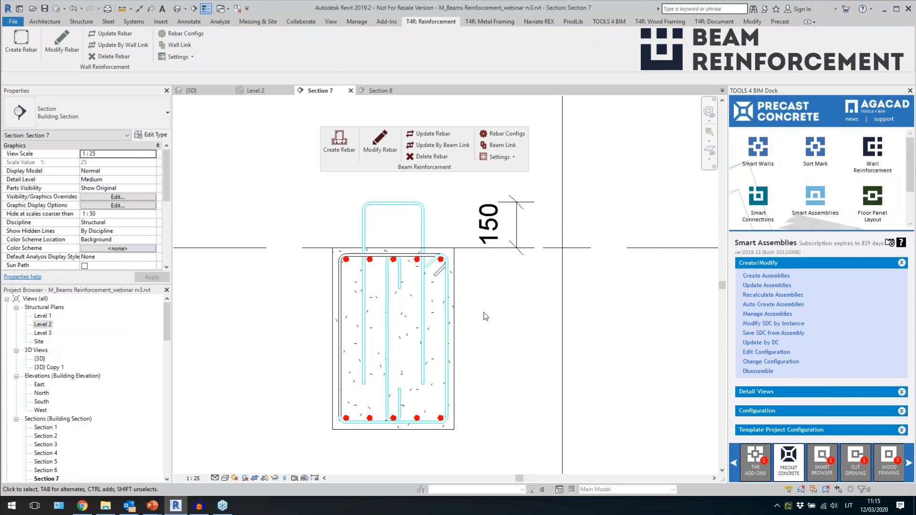
{"action": "left_click", "coordinate": [428, 344]}
{"action": "key", "text": "Escape"}
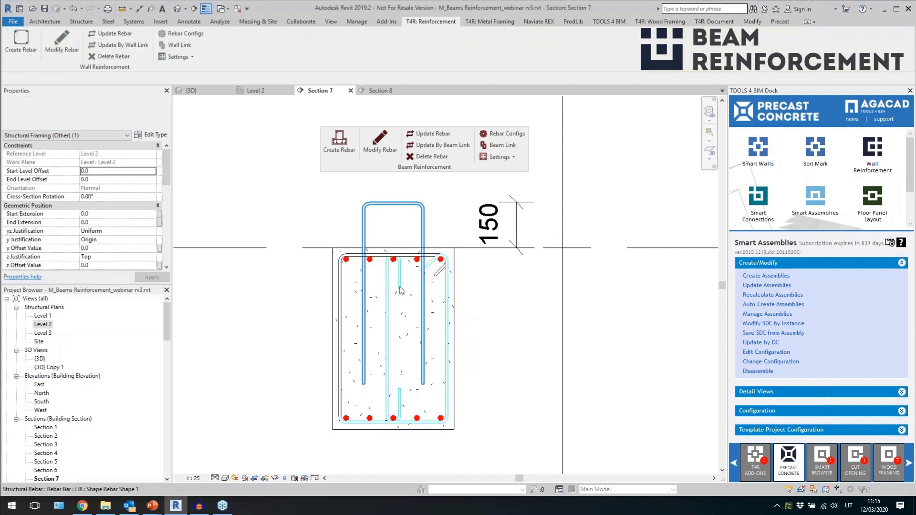
{"action": "scroll", "coordinate": [420, 353], "scroll_direction": "down", "scroll_amount": 3}
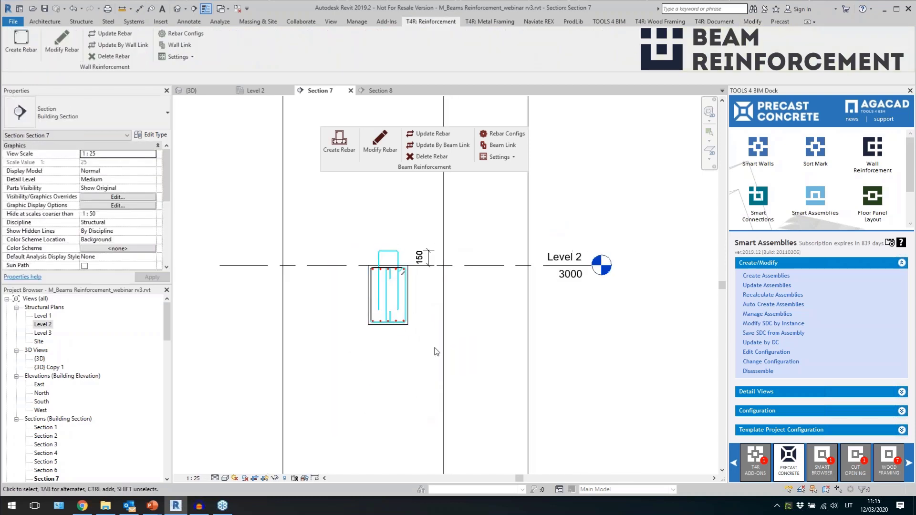
Copy the reinforced 400x600 beam 800 mm to its right in the Level 2 plan
{"action": "double_click", "coordinate": [48, 326]}
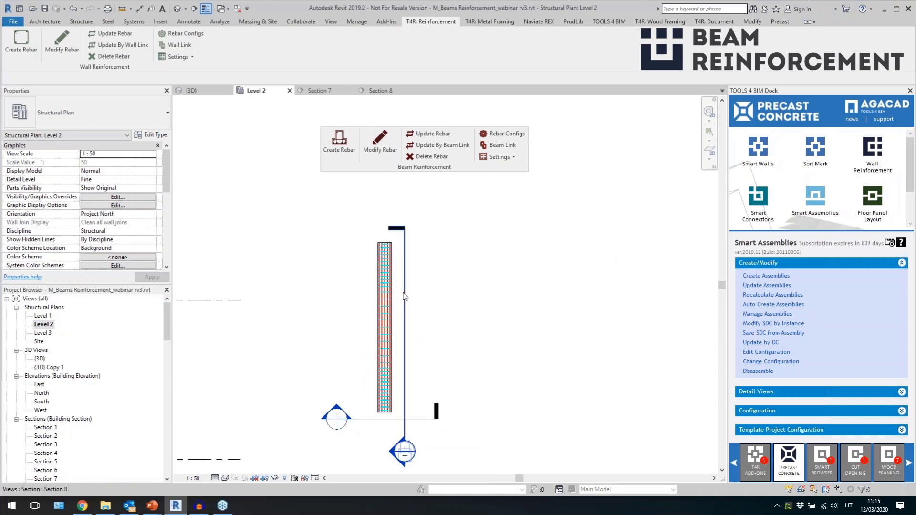
{"action": "left_click", "coordinate": [394, 311]}
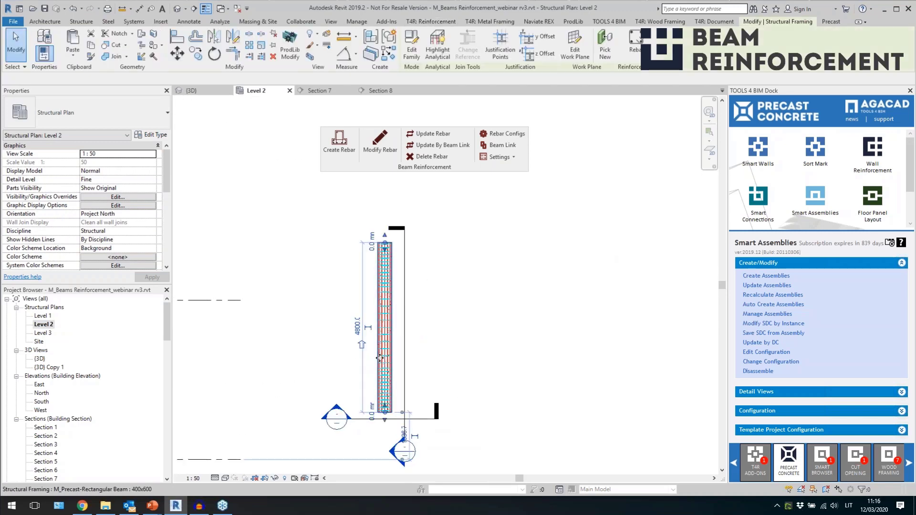
{"action": "scroll", "coordinate": [394, 334], "scroll_direction": "up", "scroll_amount": 1}
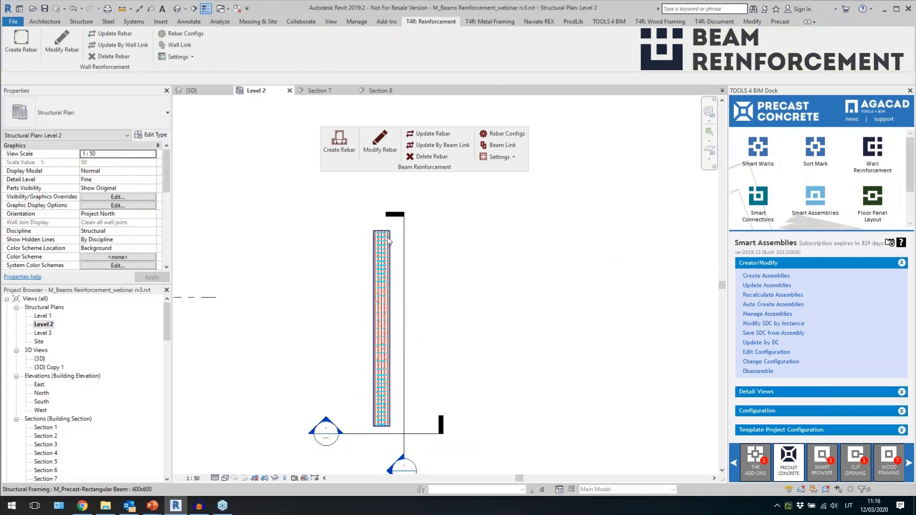
{"action": "left_click", "coordinate": [394, 341]}
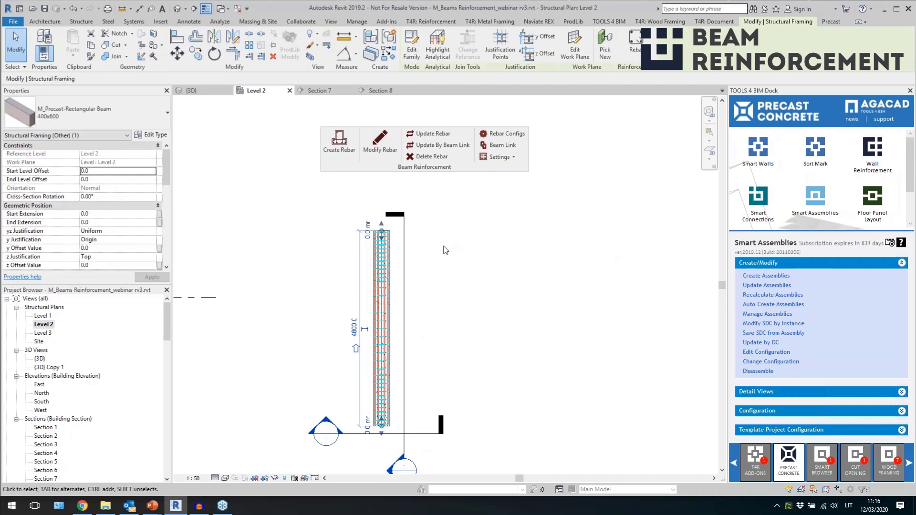
{"action": "scroll", "coordinate": [429, 277], "scroll_direction": "down", "scroll_amount": 1}
{"action": "scroll", "coordinate": [417, 297], "scroll_direction": "up", "scroll_amount": 1}
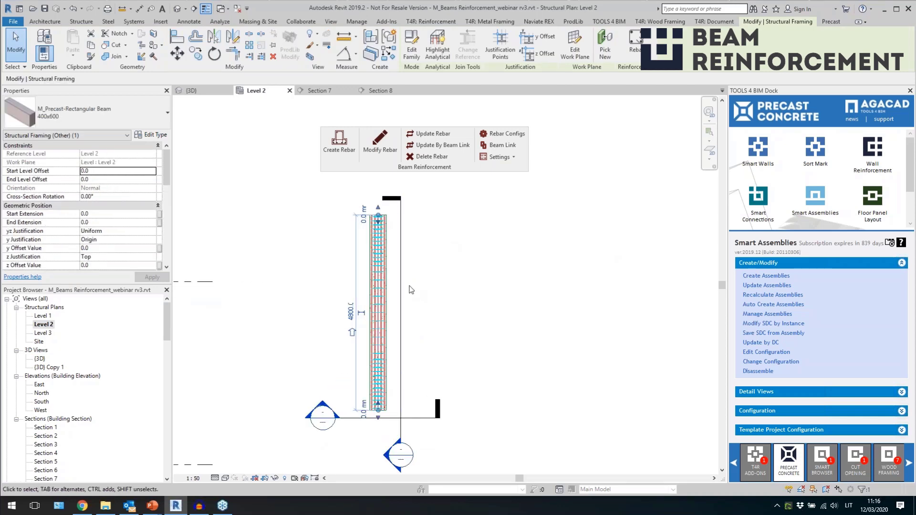
{"action": "left_click", "coordinate": [380, 205]}
{"action": "left_click", "coordinate": [496, 326]}
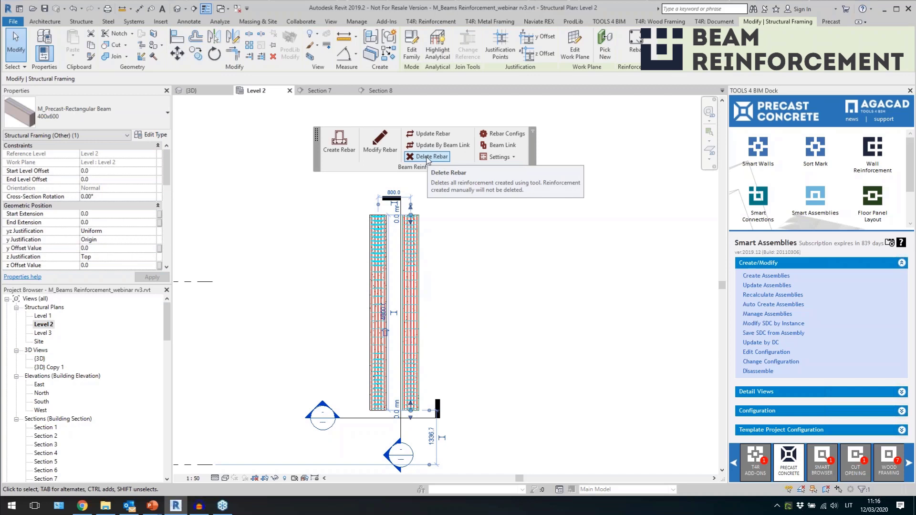
Delete the copied beam's rebar and change its type to M_Precast-Inverted Tee 700x500
{"action": "left_click", "coordinate": [427, 157]}
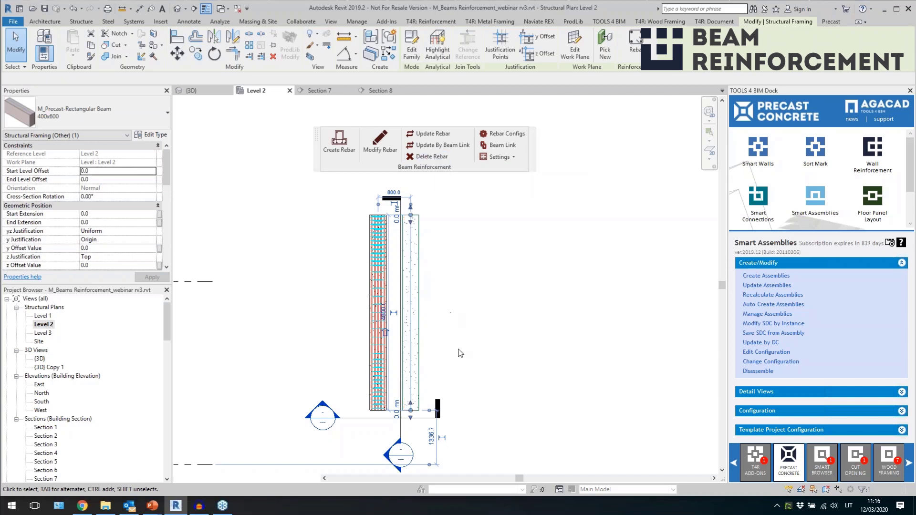
{"action": "left_click", "coordinate": [128, 112]}
{"action": "scroll", "coordinate": [112, 232], "scroll_direction": "up", "scroll_amount": 3}
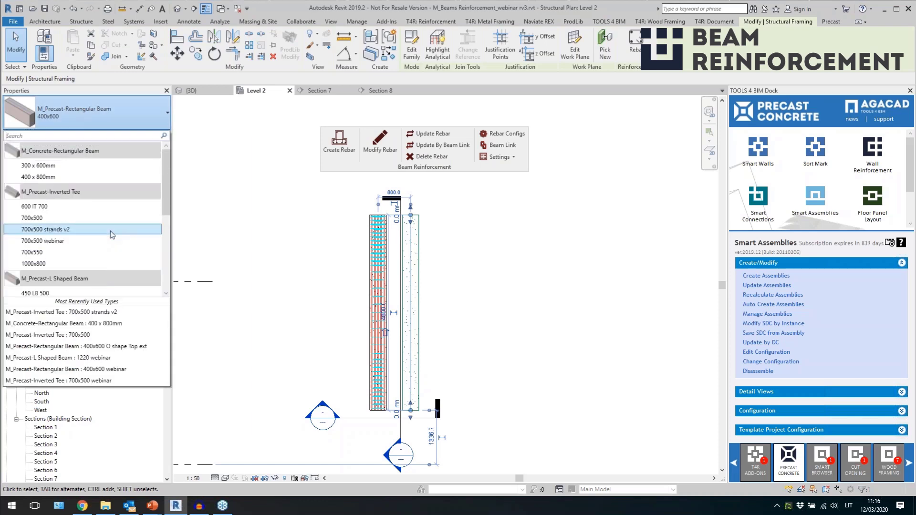
{"action": "left_click", "coordinate": [74, 218]}
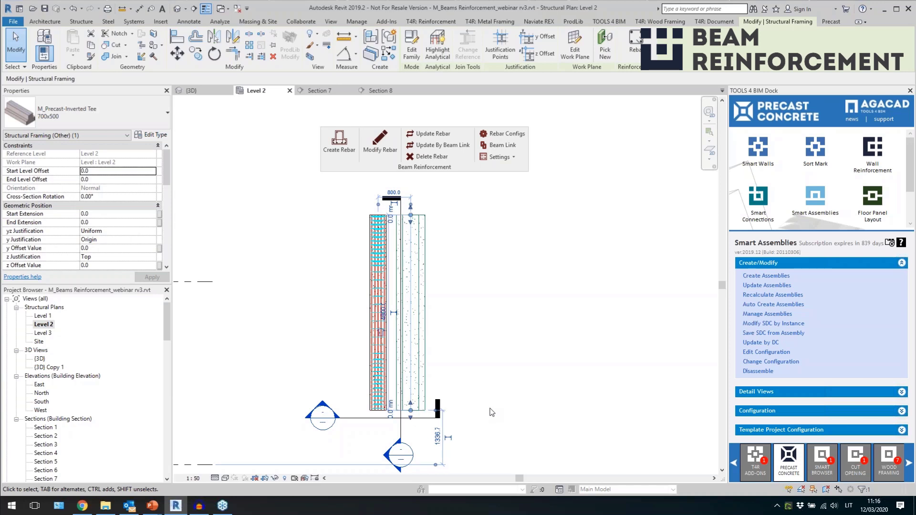
Open Section 7 and delete the dimension above the rectangular beam
{"action": "double_click", "coordinate": [321, 418]}
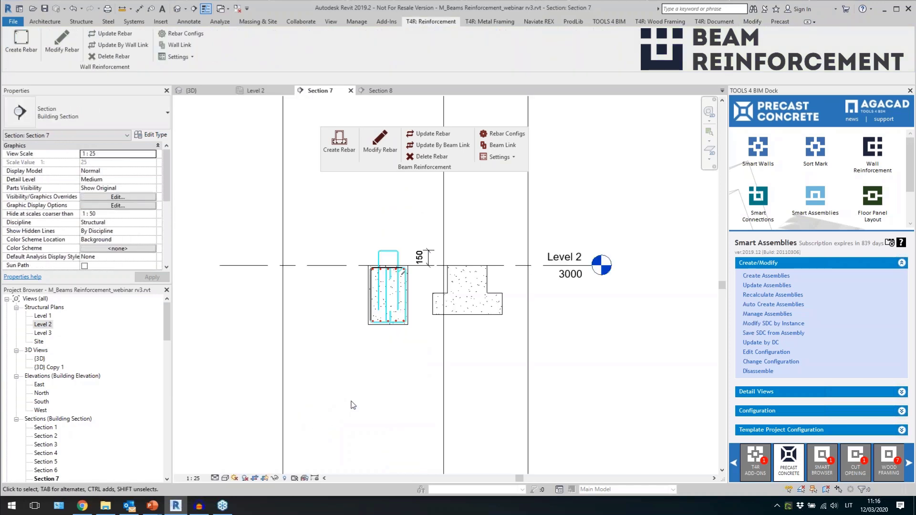
{"action": "scroll", "coordinate": [303, 365], "scroll_direction": "down", "scroll_amount": 2}
{"action": "scroll", "coordinate": [442, 343], "scroll_direction": "up", "scroll_amount": 2}
{"action": "left_click", "coordinate": [351, 267]}
{"action": "key", "text": "Delete"}
{"action": "scroll", "coordinate": [463, 322], "scroll_direction": "up", "scroll_amount": 1}
{"action": "scroll", "coordinate": [460, 392], "scroll_direction": "down", "scroll_amount": 3}
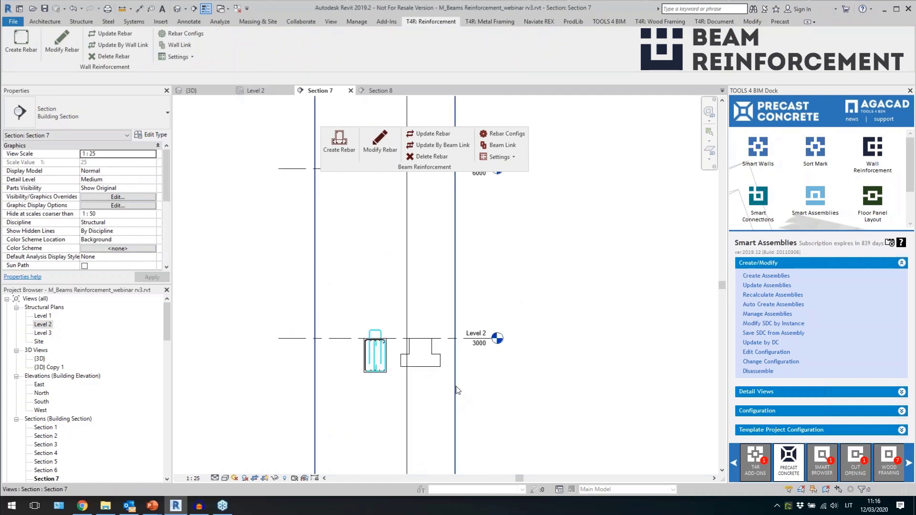
{"action": "scroll", "coordinate": [449, 364], "scroll_direction": "up", "scroll_amount": 2}
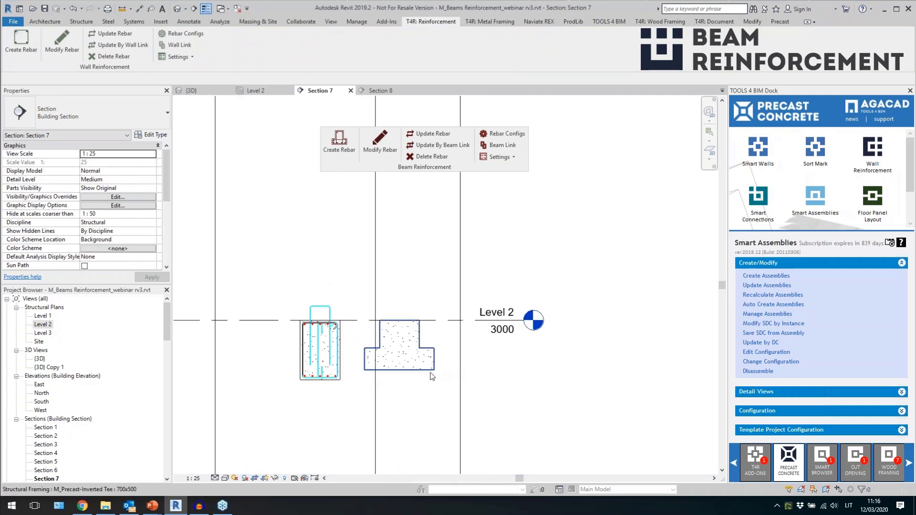
Save the default IT Shape beam reinforcement configuration under the new name "03 12 IT beam"
{"action": "left_click", "coordinate": [431, 373]}
{"action": "scroll", "coordinate": [430, 398], "scroll_direction": "up", "scroll_amount": 1}
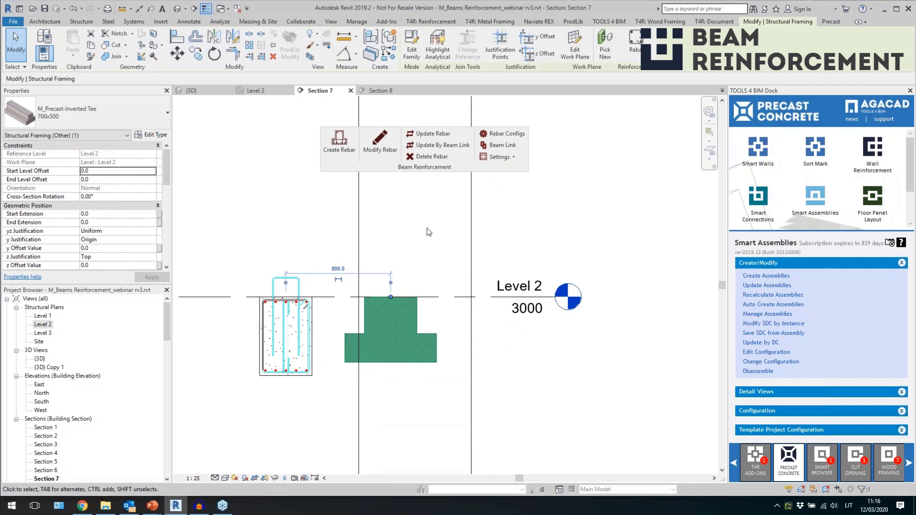
{"action": "left_click", "coordinate": [510, 137]}
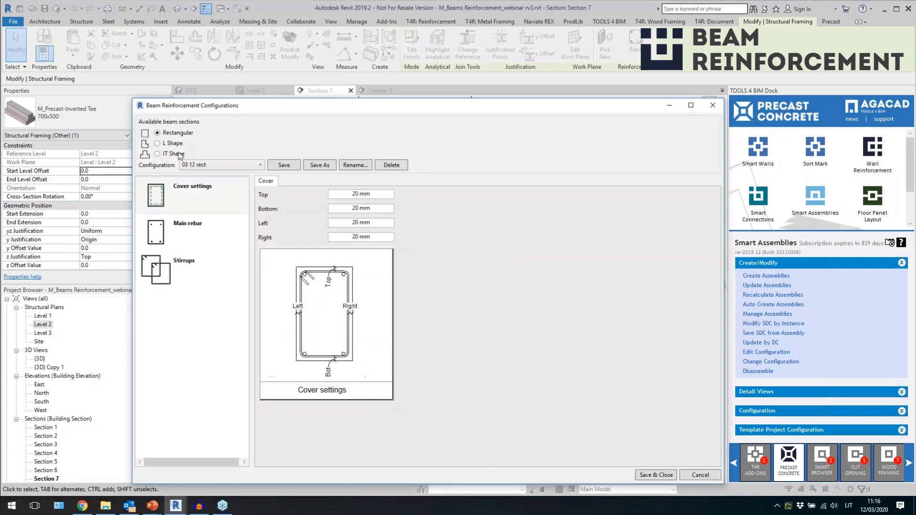
{"action": "left_click", "coordinate": [176, 154]}
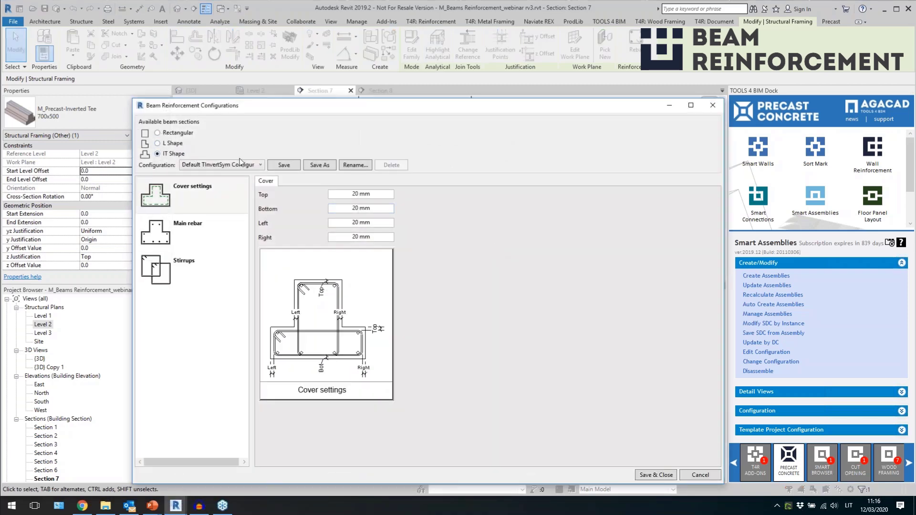
{"action": "left_click", "coordinate": [317, 166]}
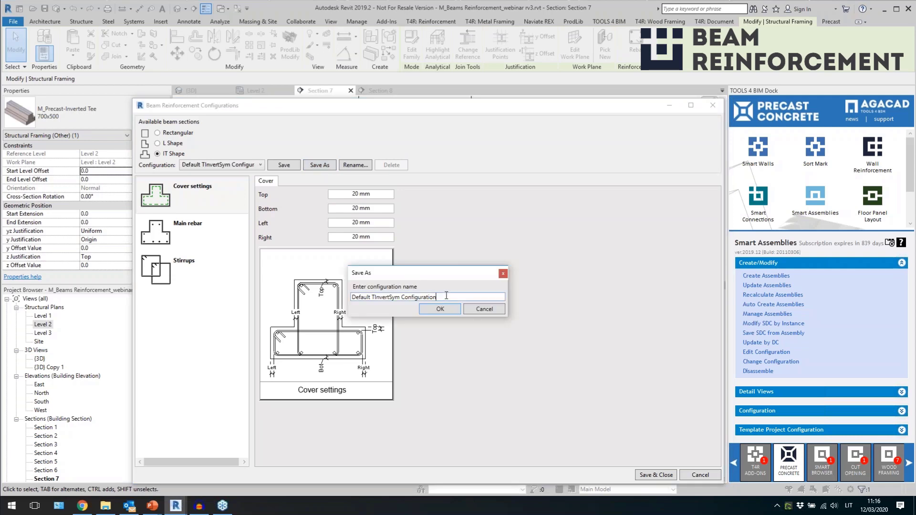
{"action": "left_click_drag", "start_coordinate": [447, 297], "coordinate": [316, 309]}
{"action": "type", "text": "03"}
{"action": "key", "text": "Return"}
Add a main rebar item at row position Bot1 with two H25 bars to the IT beam configuration
{"action": "left_click", "coordinate": [208, 237]}
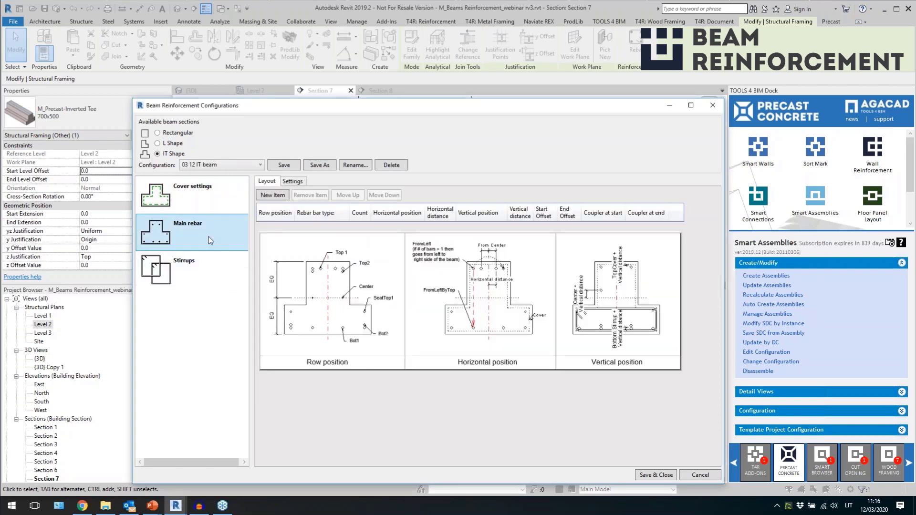
{"action": "left_click", "coordinate": [276, 195]}
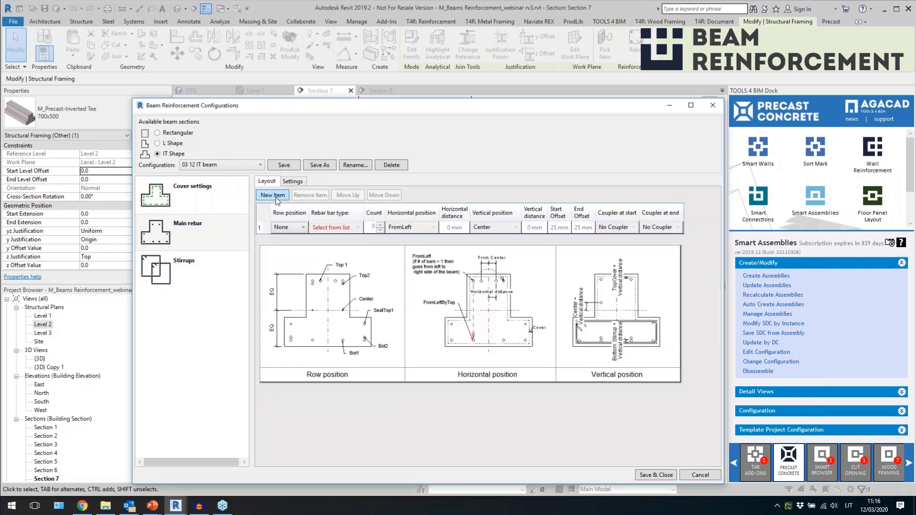
{"action": "left_click", "coordinate": [305, 227]}
{"action": "left_click", "coordinate": [292, 249]}
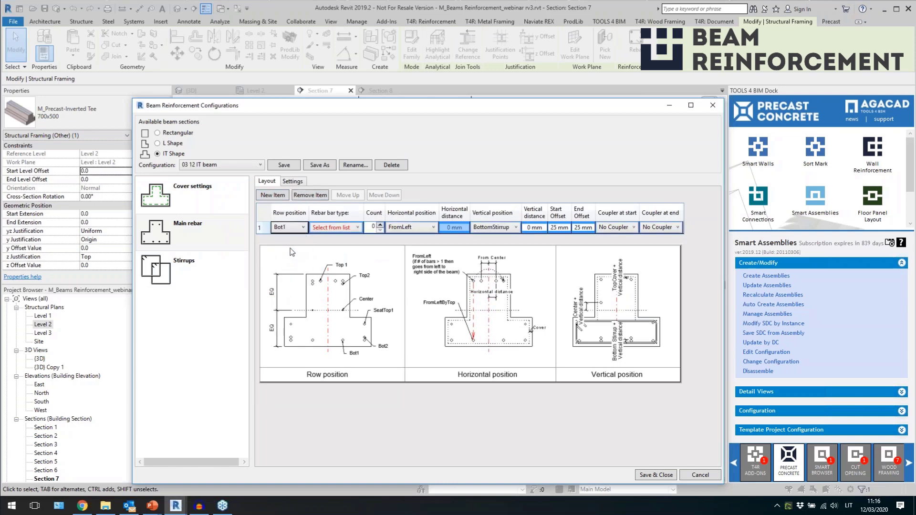
{"action": "left_click", "coordinate": [335, 228]}
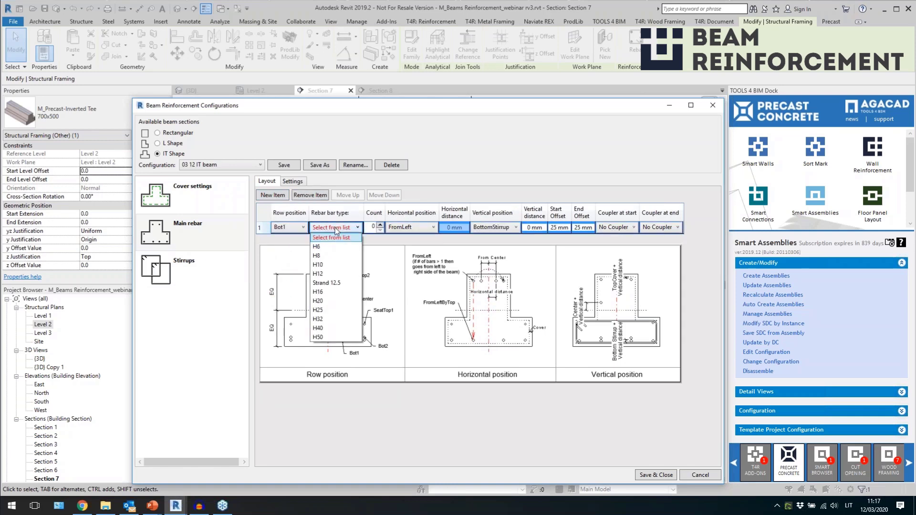
{"action": "left_click", "coordinate": [332, 310]}
{"action": "left_click", "coordinate": [380, 226]}
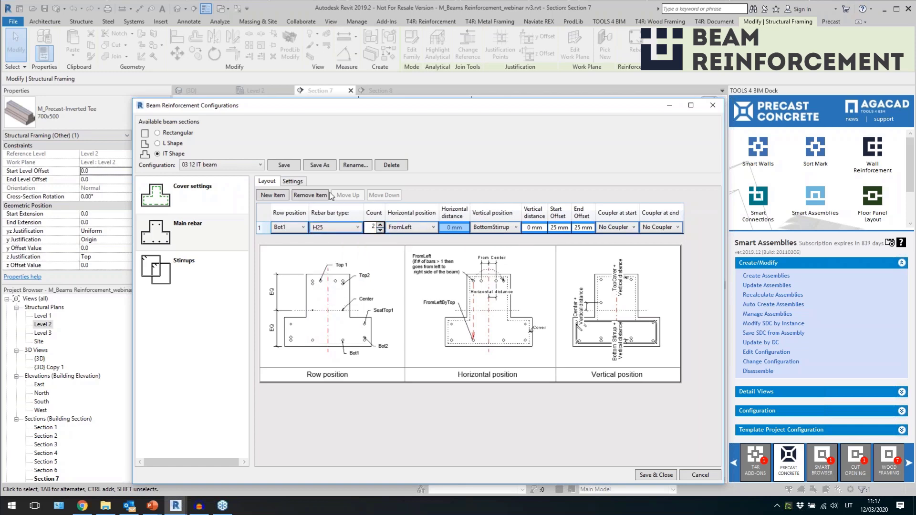
Add a second main rebar item with two H25 bars at row position Top1
{"action": "left_click", "coordinate": [280, 195]}
{"action": "left_click", "coordinate": [297, 240]}
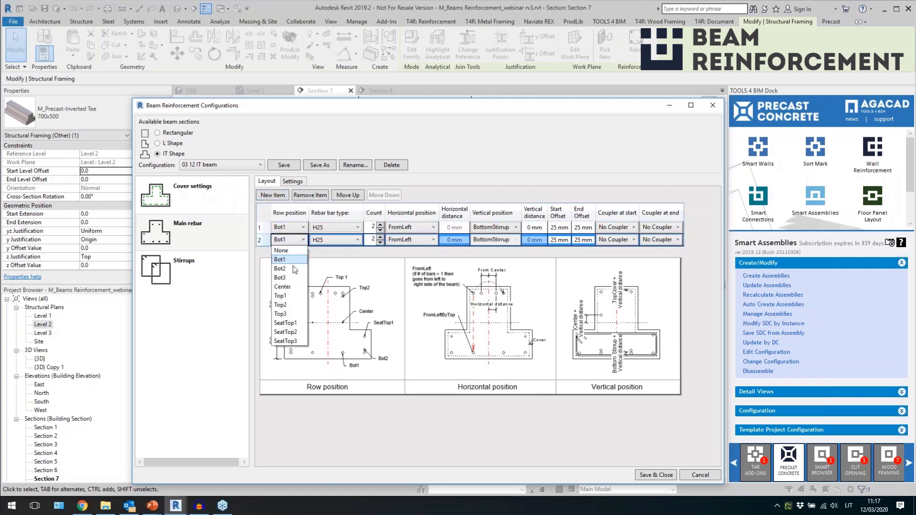
{"action": "left_click", "coordinate": [292, 296]}
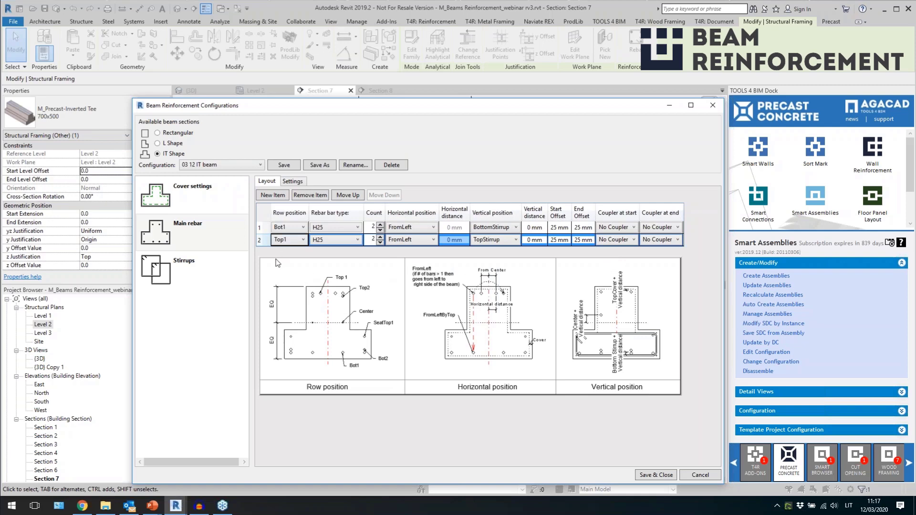
Add a third main rebar item at row position SeatTop1 with two H12 bars
{"action": "left_click", "coordinate": [270, 196]}
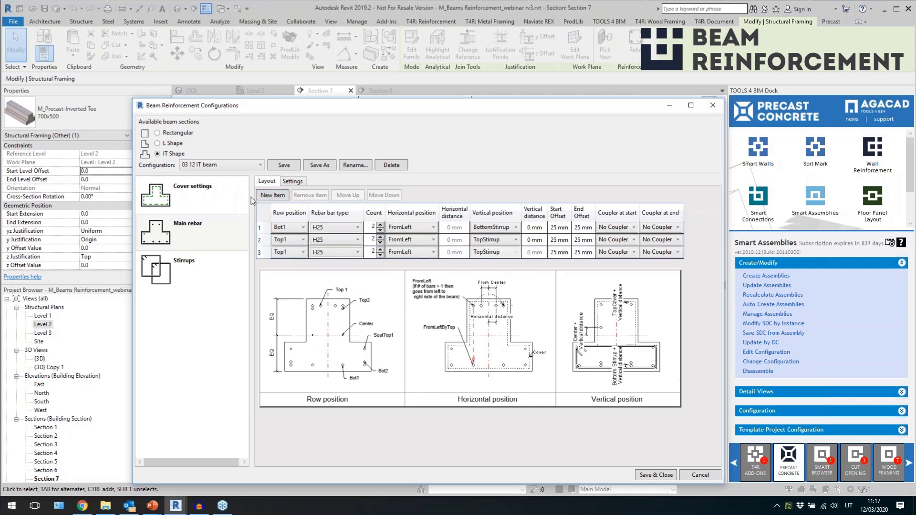
{"action": "left_click", "coordinate": [297, 256]}
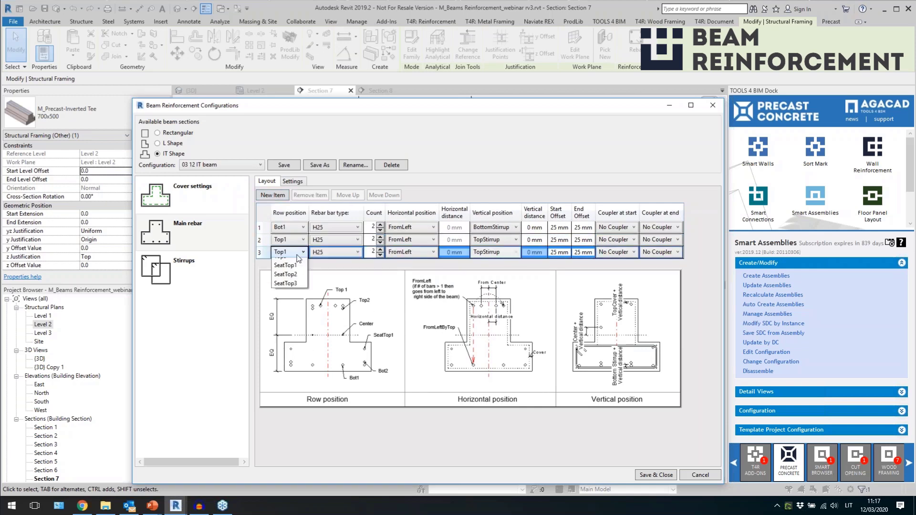
{"action": "left_click", "coordinate": [298, 257]}
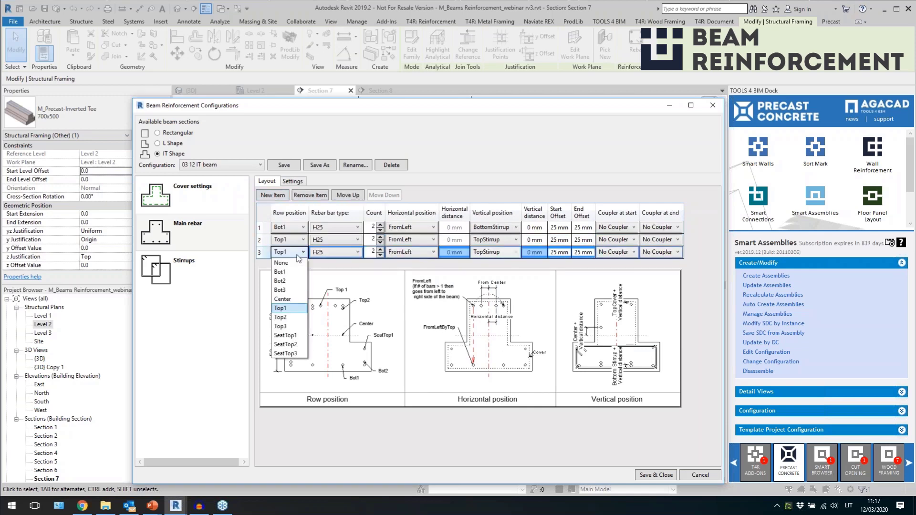
{"action": "left_click", "coordinate": [293, 336]}
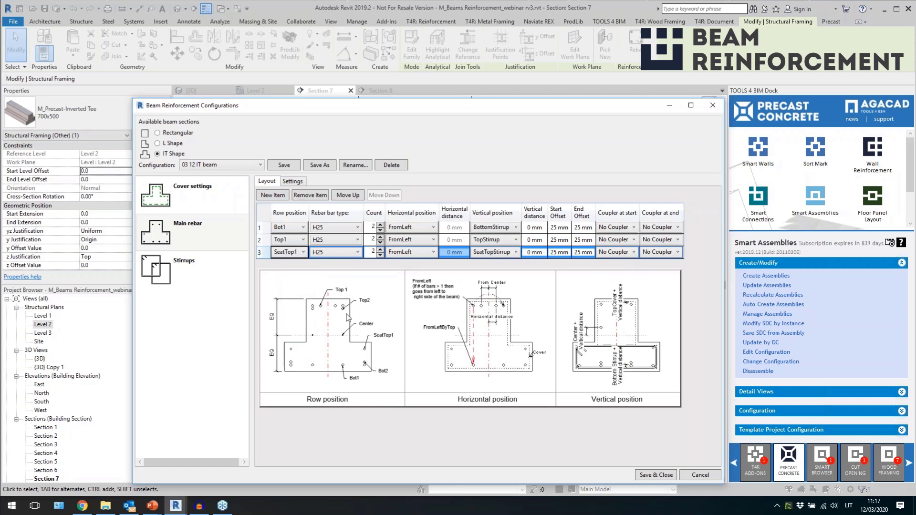
{"action": "left_click", "coordinate": [334, 252]}
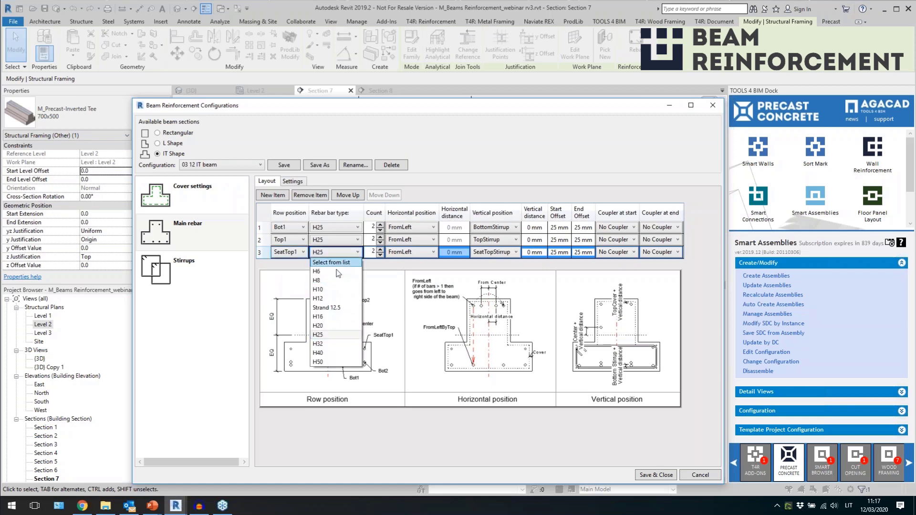
{"action": "left_click", "coordinate": [334, 302]}
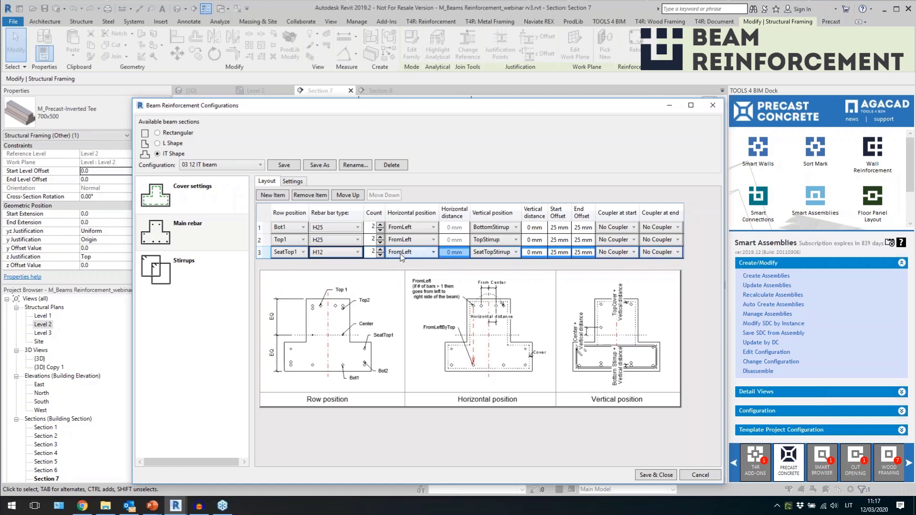
Add a fourth main rebar item with two H12 bars at row position Bot1, horizontally positioned FromLeftByTop
{"action": "left_click", "coordinate": [274, 196]}
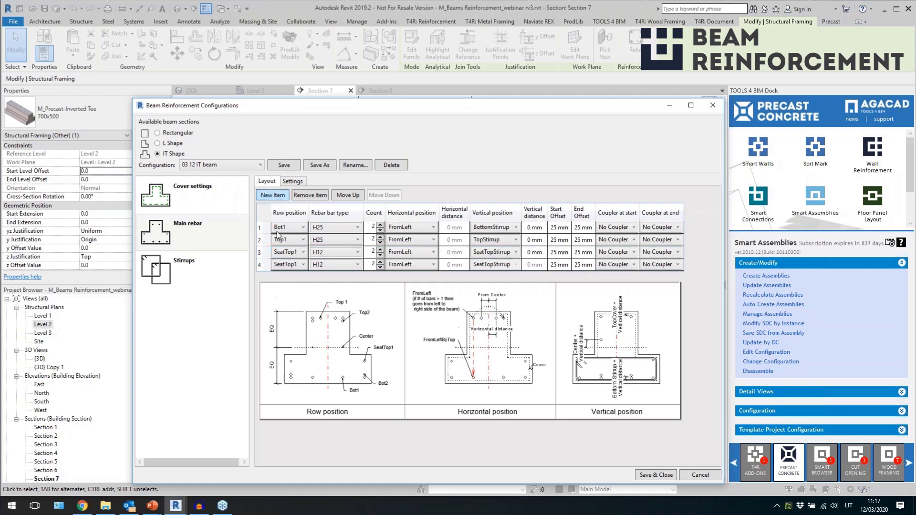
{"action": "left_click", "coordinate": [294, 266]}
{"action": "left_click", "coordinate": [292, 284]}
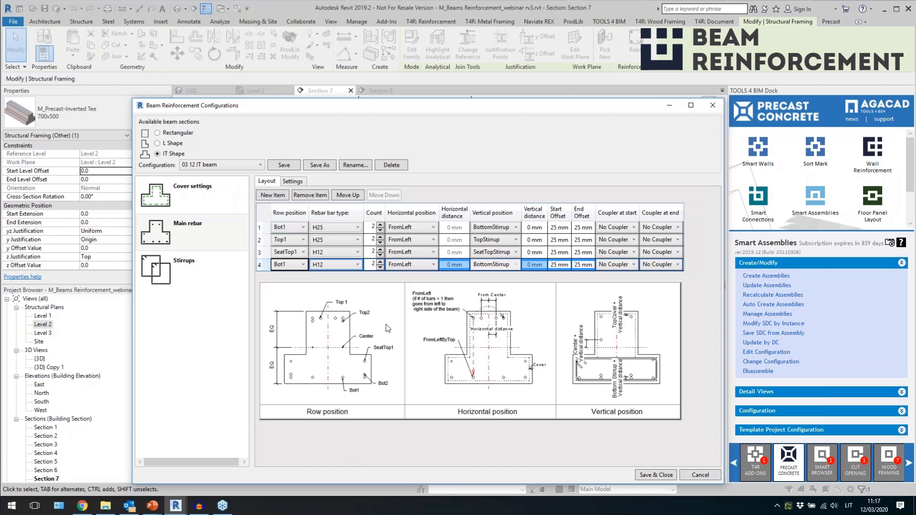
{"action": "left_click", "coordinate": [418, 265]}
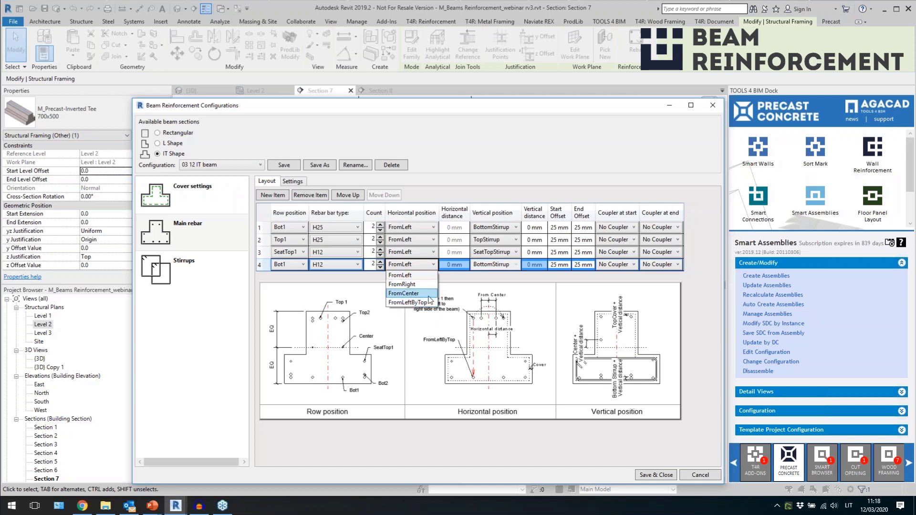
{"action": "left_click", "coordinate": [408, 302]}
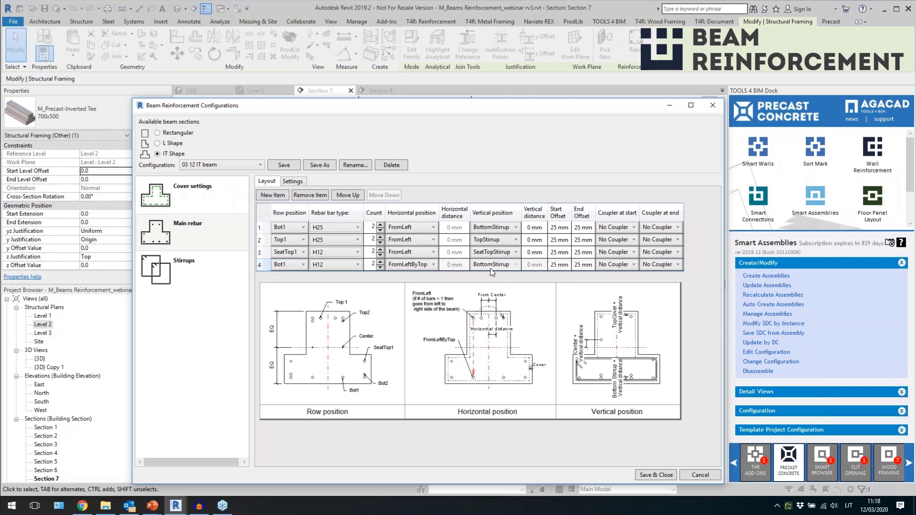
{"action": "left_click", "coordinate": [277, 227]}
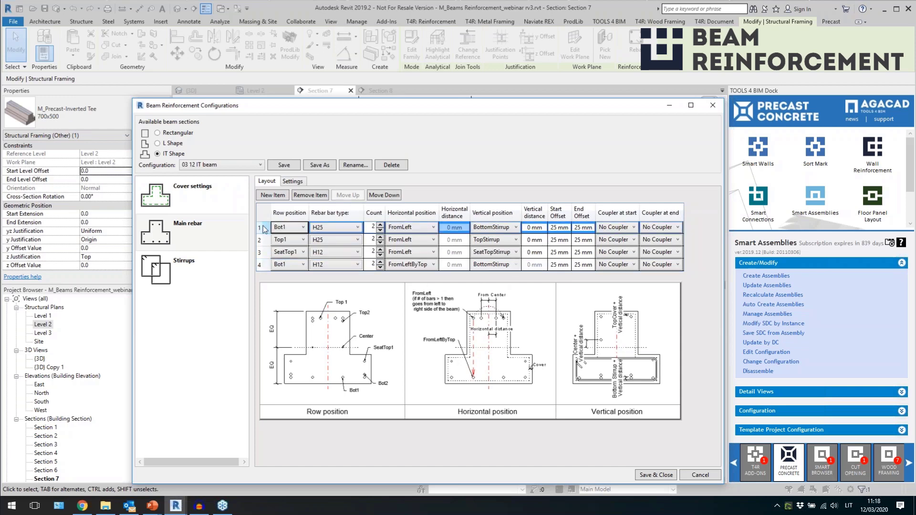
{"action": "left_click", "coordinate": [264, 265]}
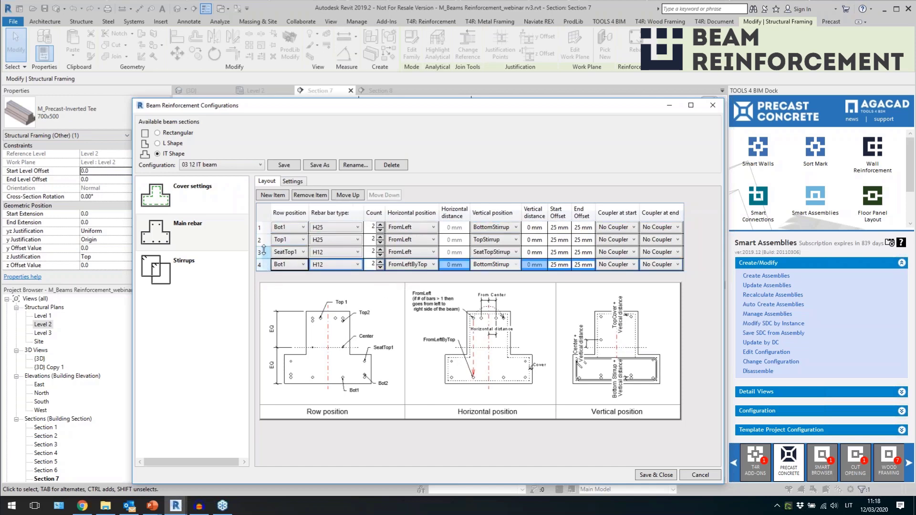
Add an H8 OShape stirrup item referenced to the Bot1 bars, from first bar 1 to second bar 4
{"action": "left_click", "coordinate": [201, 268]}
{"action": "left_click", "coordinate": [273, 195]}
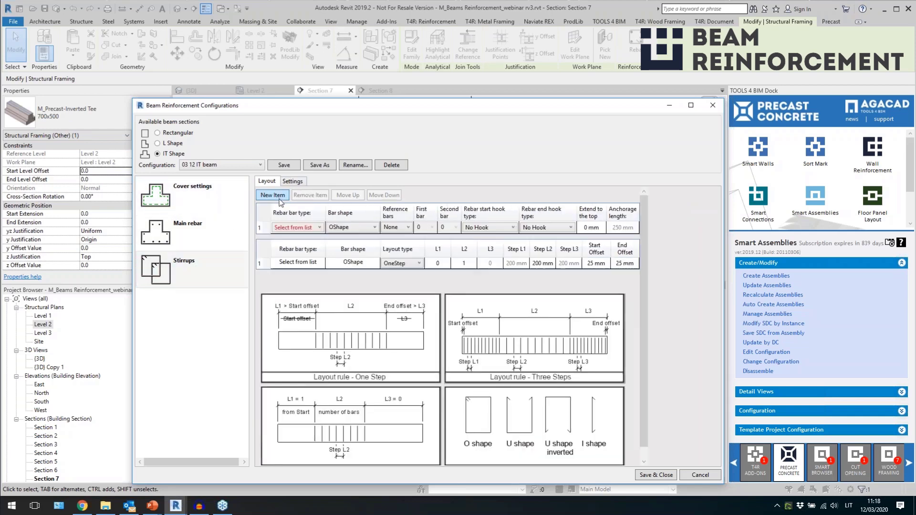
{"action": "left_click", "coordinate": [301, 229]}
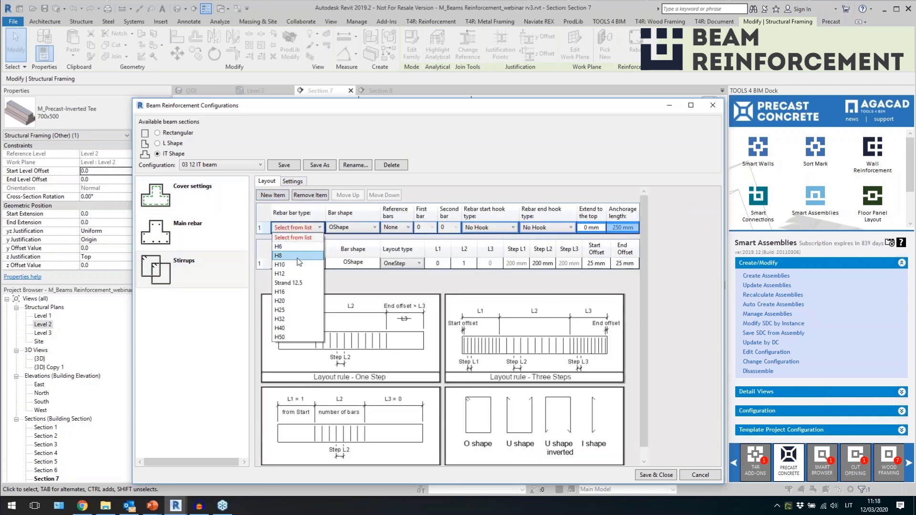
{"action": "left_click", "coordinate": [279, 256]}
{"action": "left_click", "coordinate": [403, 229]}
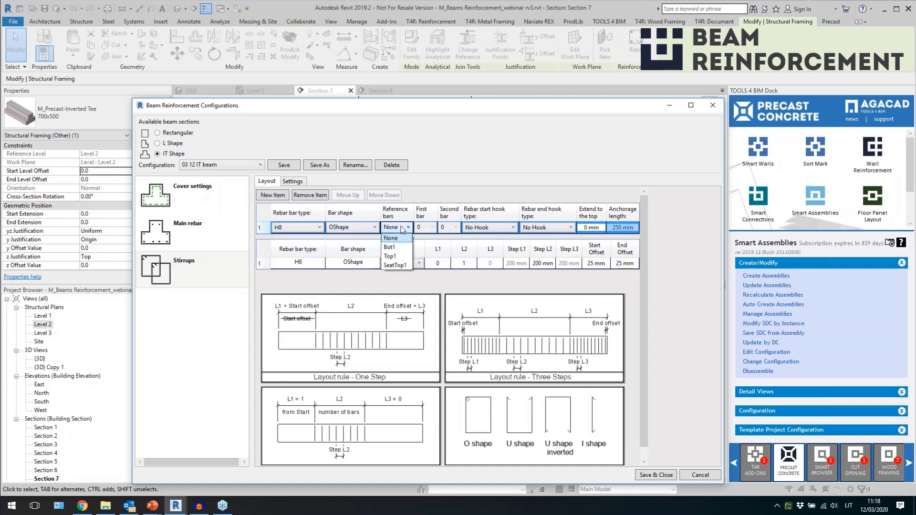
{"action": "left_click", "coordinate": [391, 247]}
{"action": "left_click", "coordinate": [454, 228]}
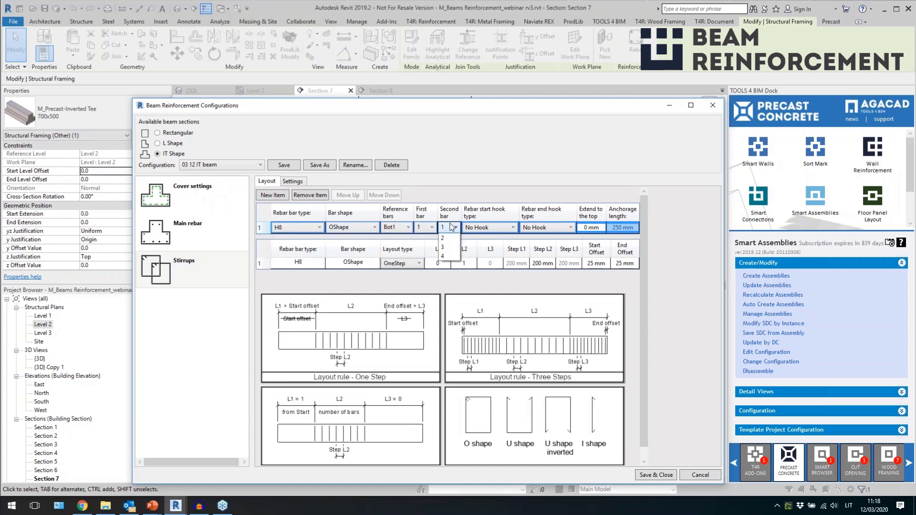
{"action": "left_click", "coordinate": [448, 265]}
Set the stirrup's start and end hook types to the 90-degree Stirrup/Tie hook
{"action": "left_click", "coordinate": [507, 228]}
{"action": "left_click", "coordinate": [505, 246]}
{"action": "left_click", "coordinate": [547, 229]}
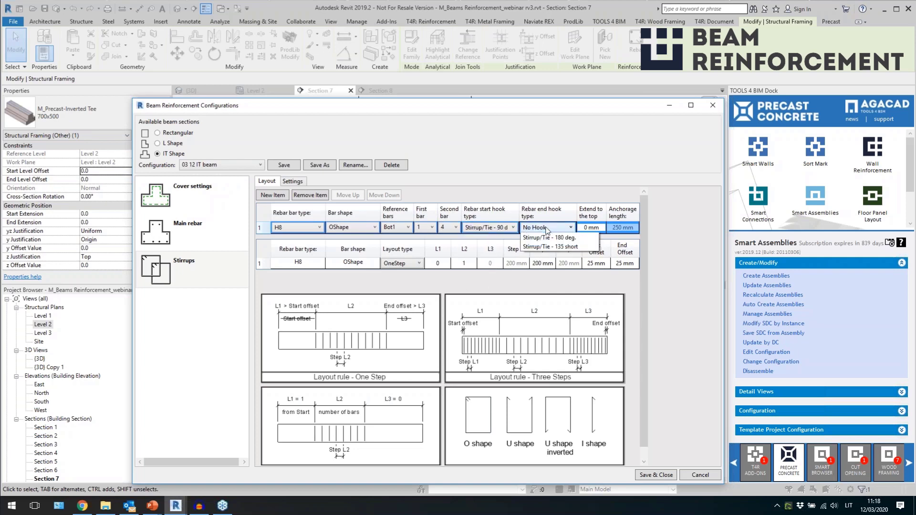
{"action": "left_click", "coordinate": [548, 243]}
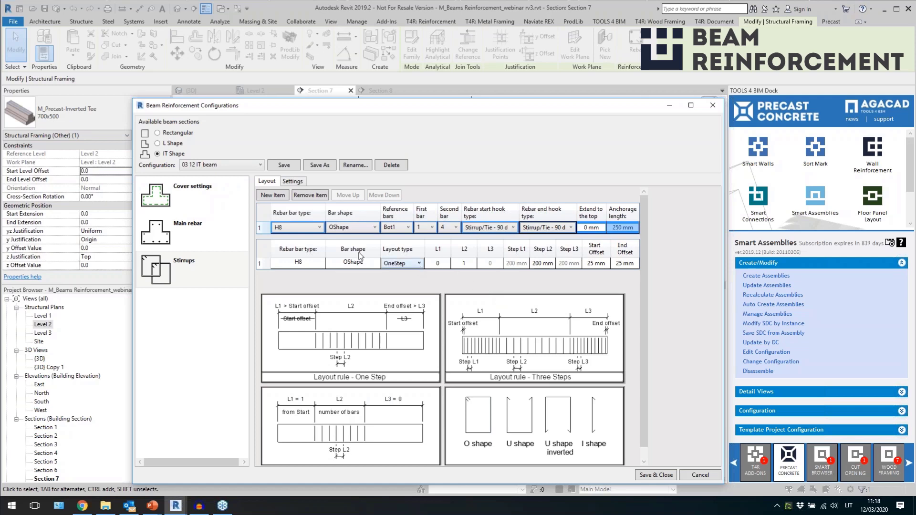
Add a second H8 OShape stirrup around Top1 bars 1 and 2, and save the IT beam configuration
{"action": "left_click", "coordinate": [273, 195]}
{"action": "left_click", "coordinate": [319, 240]}
{"action": "left_click", "coordinate": [291, 250]}
{"action": "left_click", "coordinate": [397, 240]}
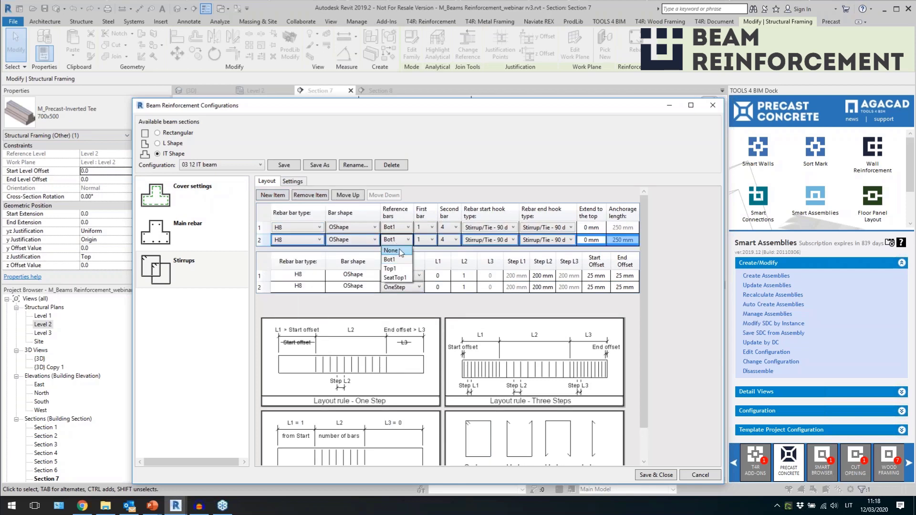
{"action": "left_click", "coordinate": [393, 259]}
{"action": "left_click", "coordinate": [448, 241]}
{"action": "left_click", "coordinate": [447, 256]}
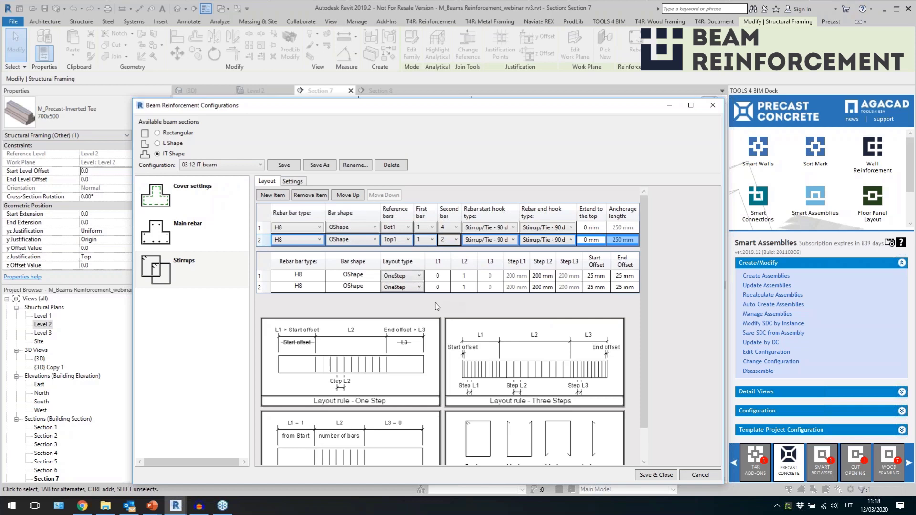
{"action": "left_click", "coordinate": [283, 165]}
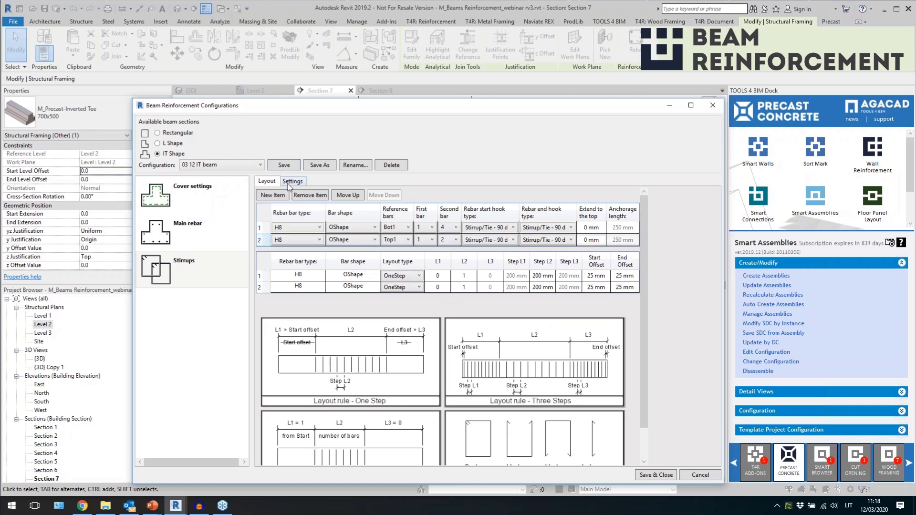
{"action": "left_click", "coordinate": [655, 476]}
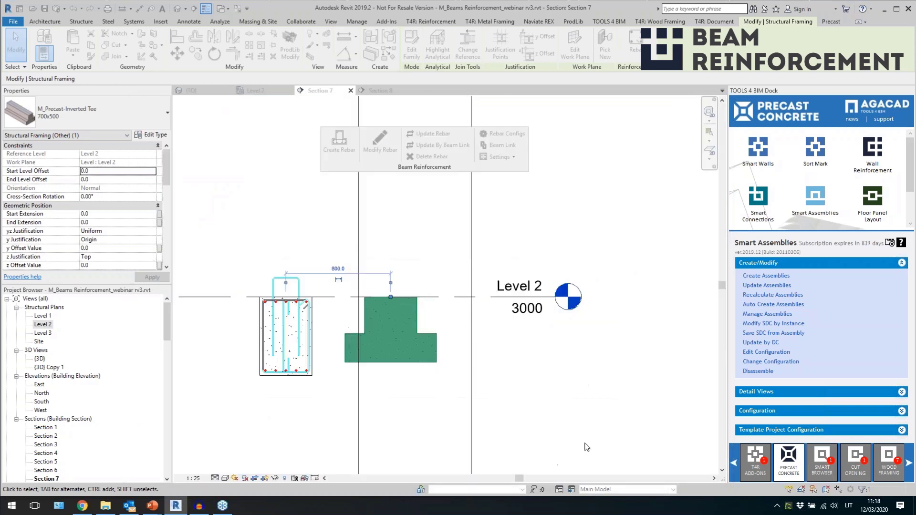
Link the 700x500 inverted tee to beam section TInvertSym and configuration "03 12 IT beam", and create its reinforcement
{"action": "left_click", "coordinate": [340, 143]}
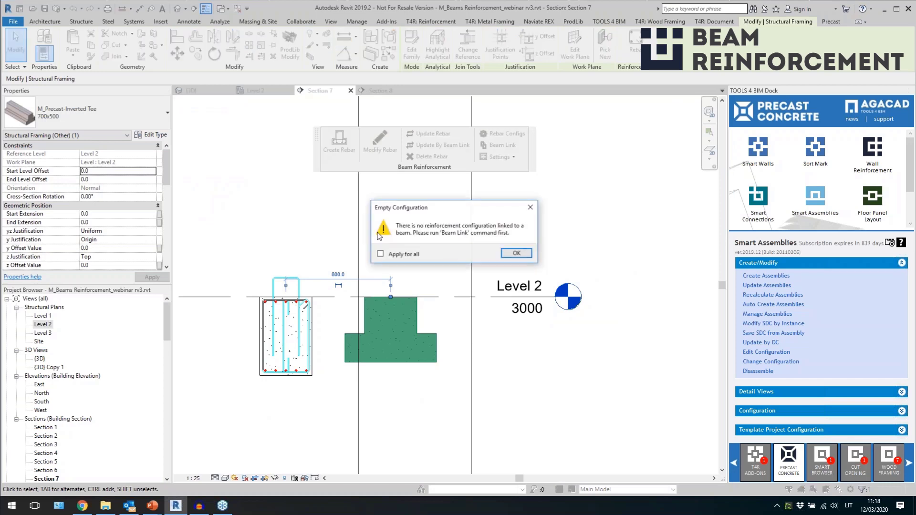
{"action": "left_click", "coordinate": [515, 254]}
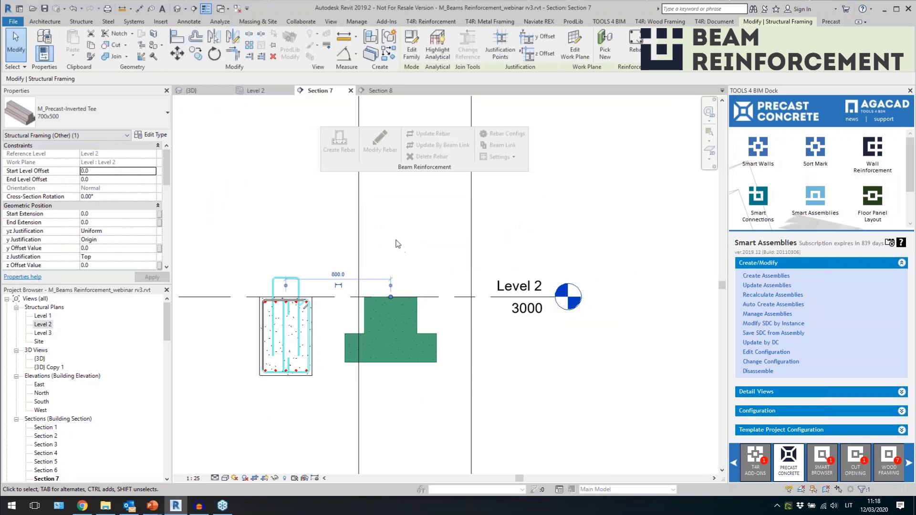
{"action": "left_click", "coordinate": [497, 146]}
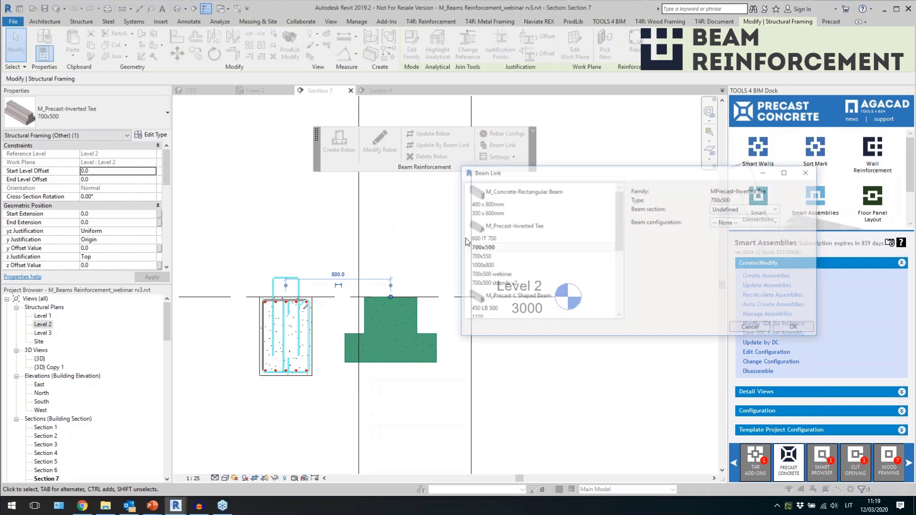
{"action": "left_click", "coordinate": [746, 210]}
{"action": "left_click", "coordinate": [735, 245]}
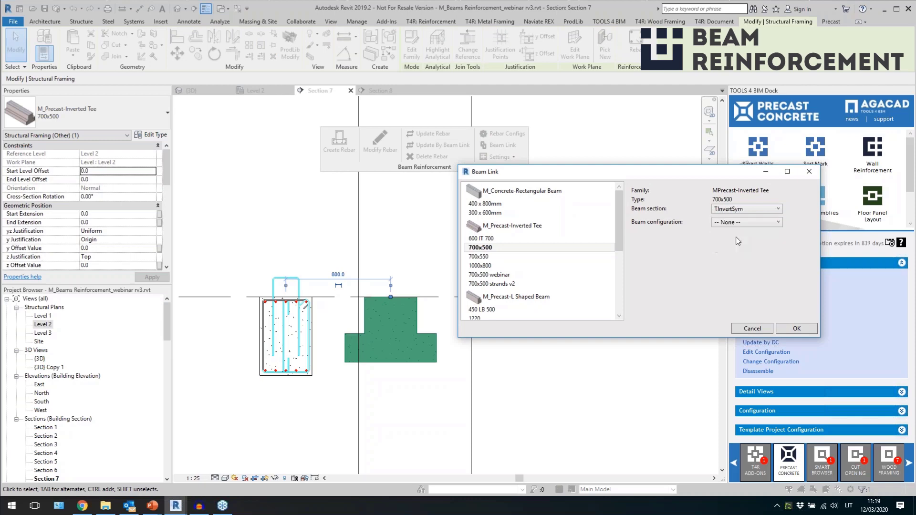
{"action": "left_click", "coordinate": [752, 224]}
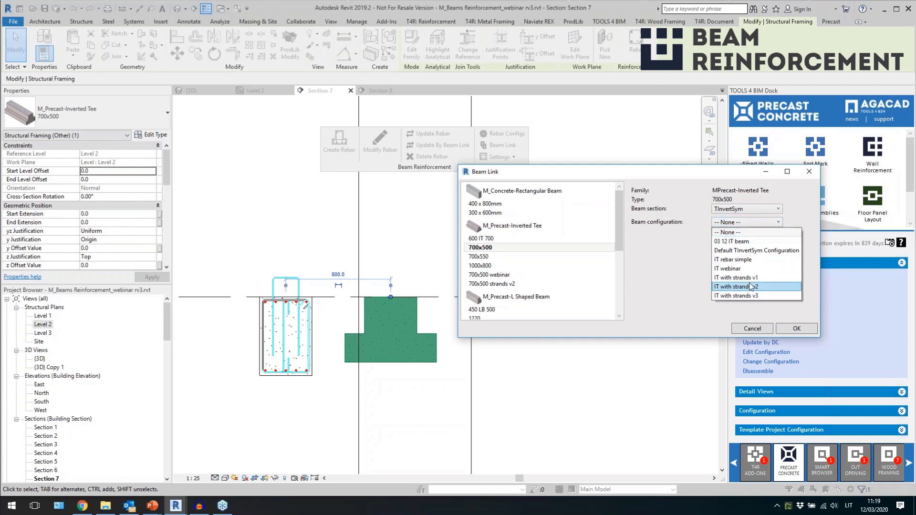
{"action": "left_click", "coordinate": [738, 242]}
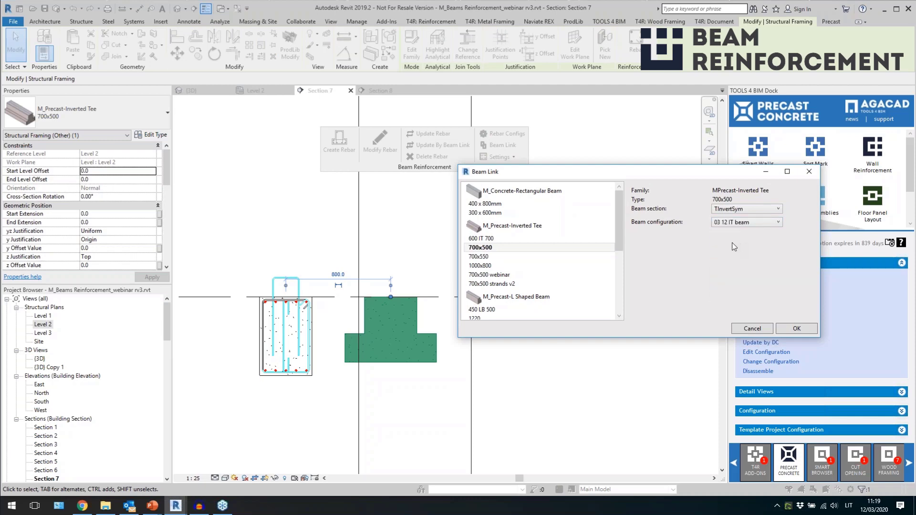
{"action": "left_click", "coordinate": [797, 328]}
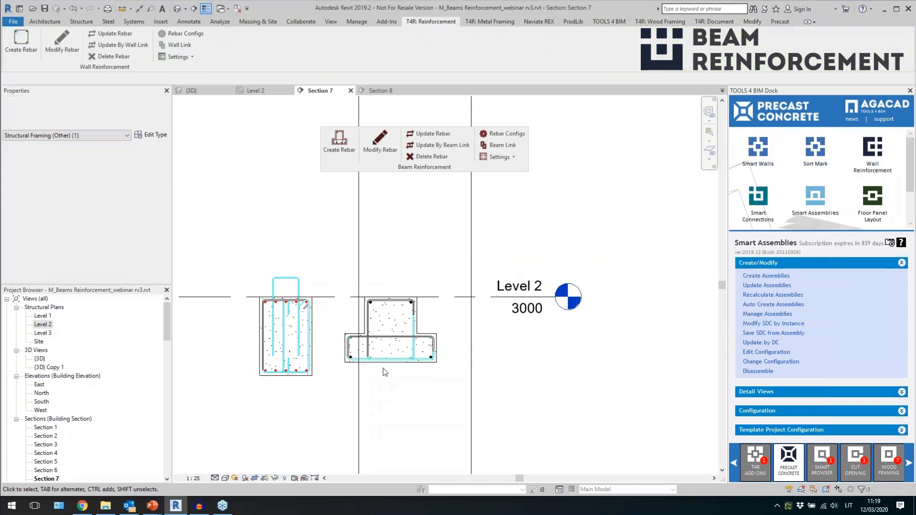
Inspect the inverted tee beam's reinforcement in Section 7, checking the H12 bars at the bottom corners of the upper stirrup
{"action": "scroll", "coordinate": [387, 368], "scroll_direction": "up", "scroll_amount": 4}
{"action": "scroll", "coordinate": [377, 244], "scroll_direction": "up", "scroll_amount": 2}
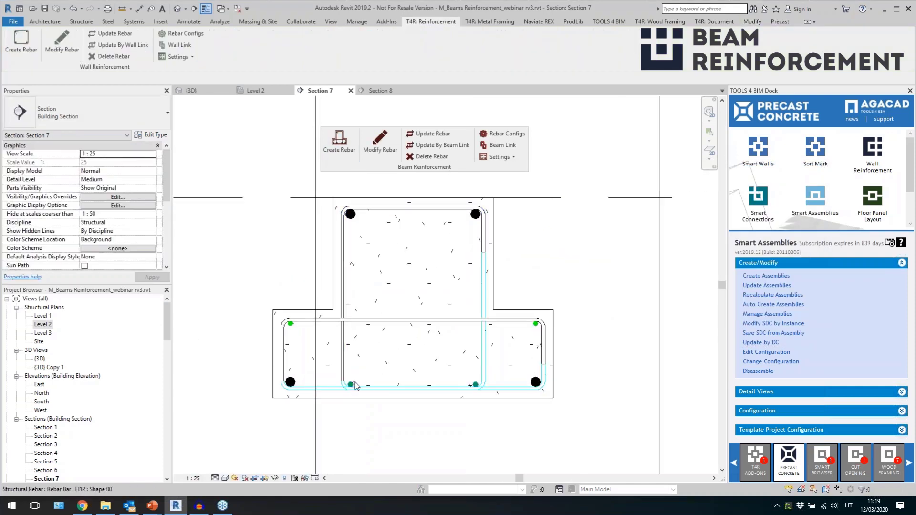
{"action": "left_click", "coordinate": [354, 387]}
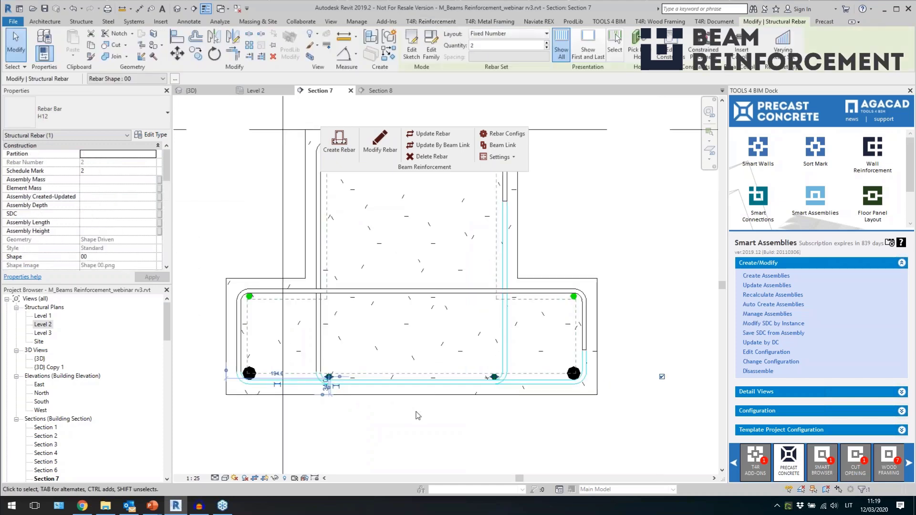
{"action": "left_click", "coordinate": [581, 233]}
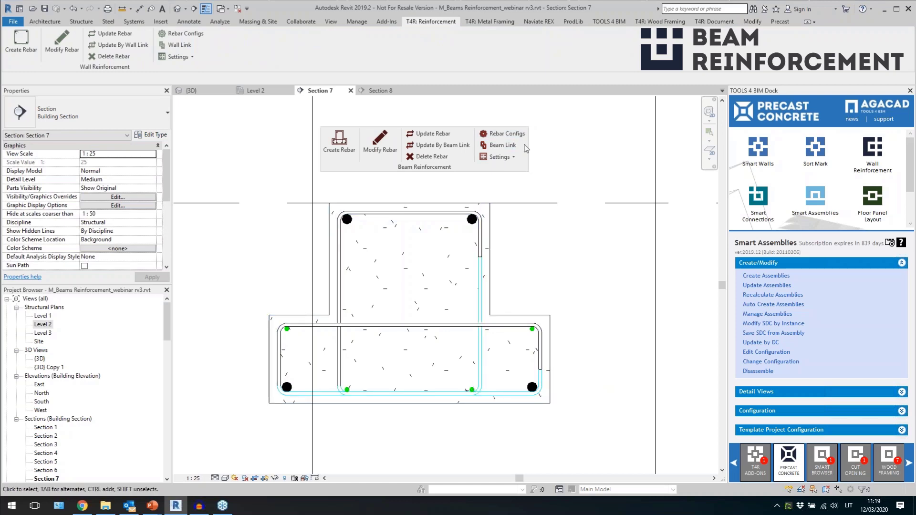
Set the bar type of the FromLeftByTop Bot1 row in the "03 12 IT beam" configuration to H25, and save and close the configuration
{"action": "left_click", "coordinate": [505, 134]}
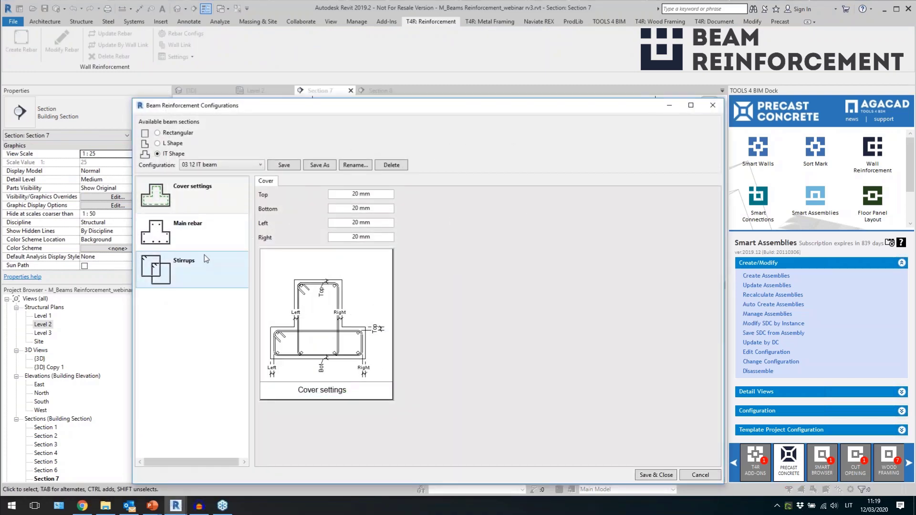
{"action": "left_click", "coordinate": [204, 236]}
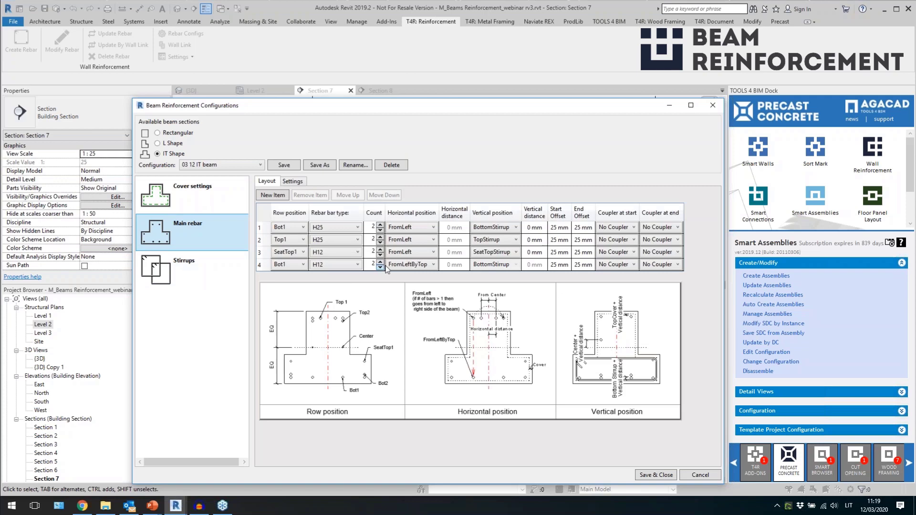
{"action": "left_click", "coordinate": [342, 266]}
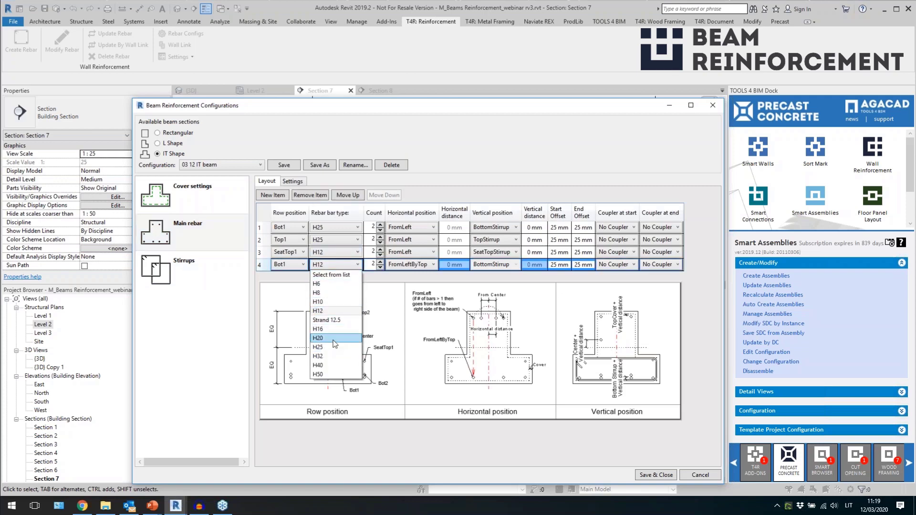
{"action": "left_click", "coordinate": [334, 338]}
{"action": "left_click", "coordinate": [338, 265]}
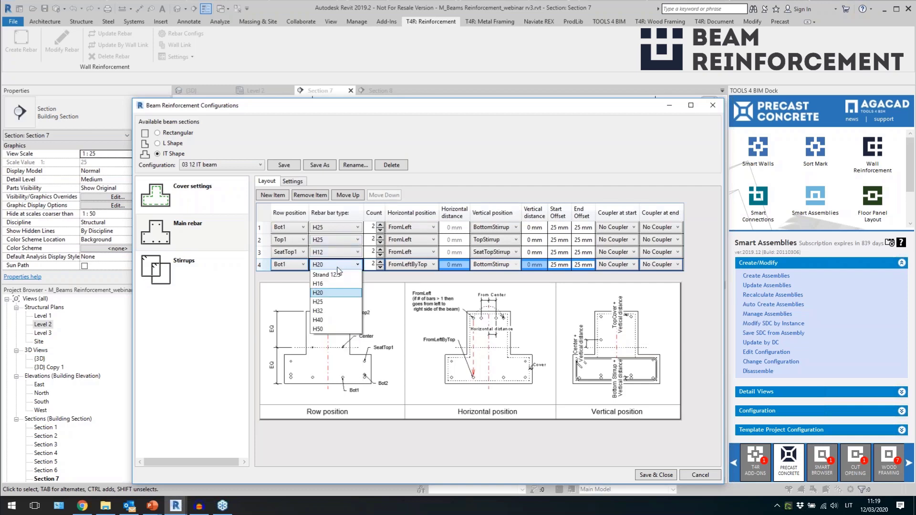
{"action": "left_click", "coordinate": [336, 348]}
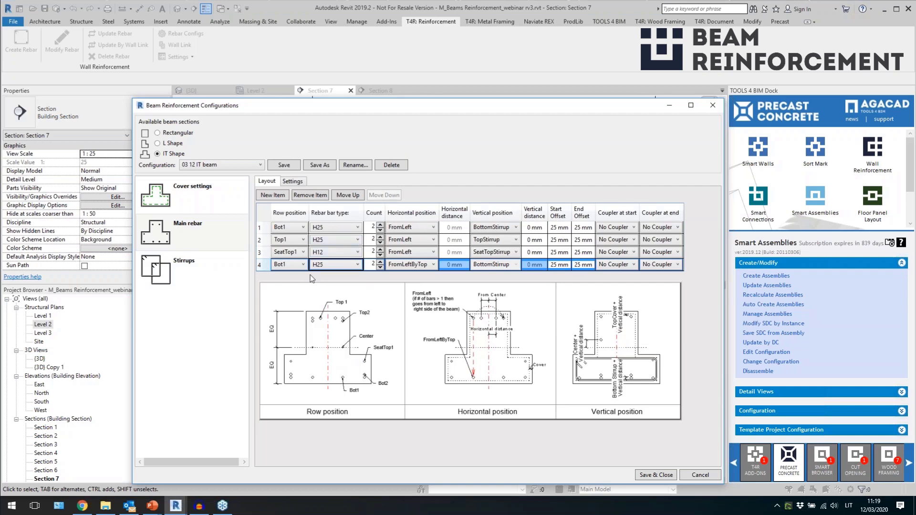
{"action": "left_click", "coordinate": [283, 168]}
{"action": "left_click", "coordinate": [656, 475]}
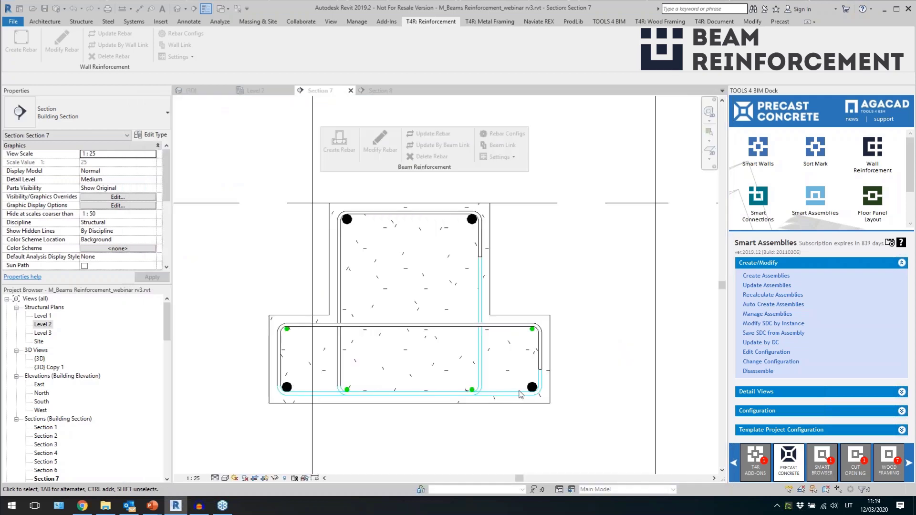
Lengthen the 700x500 inverted tee beam in the 3D view and update its rebar to fit the new length
{"action": "left_click", "coordinate": [521, 407]}
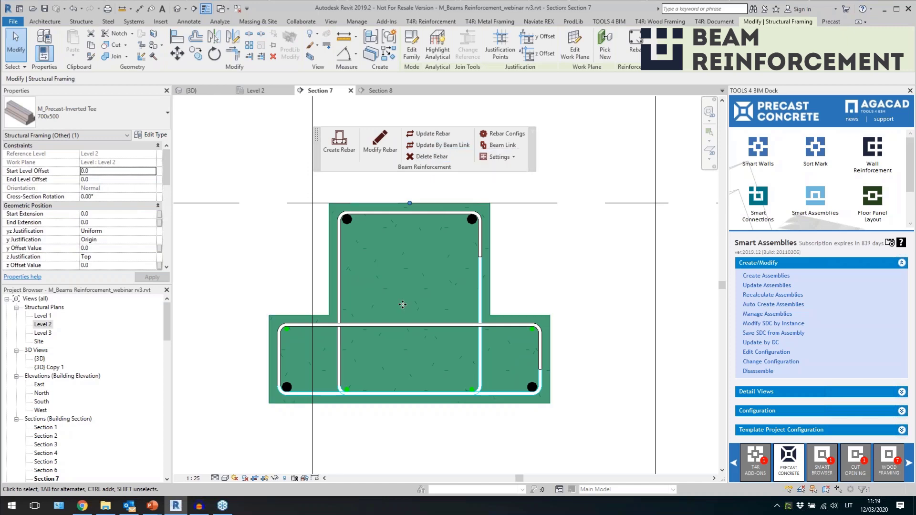
{"action": "scroll", "coordinate": [402, 305], "scroll_direction": "down", "scroll_amount": 3}
{"action": "scroll", "coordinate": [467, 310], "scroll_direction": "up", "scroll_amount": 2}
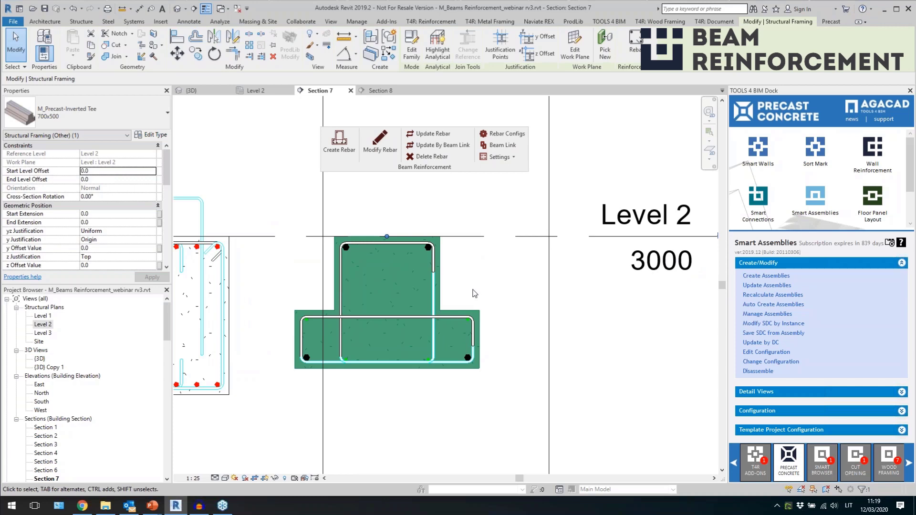
{"action": "left_click", "coordinate": [178, 9]}
{"action": "scroll", "coordinate": [418, 279], "scroll_direction": "down", "scroll_amount": 6}
{"action": "middle_click_drag", "start_coordinate": [602, 348], "coordinate": [470, 270], "text": "shift"}
{"action": "left_click", "coordinate": [503, 352]}
{"action": "left_click", "coordinate": [469, 270]}
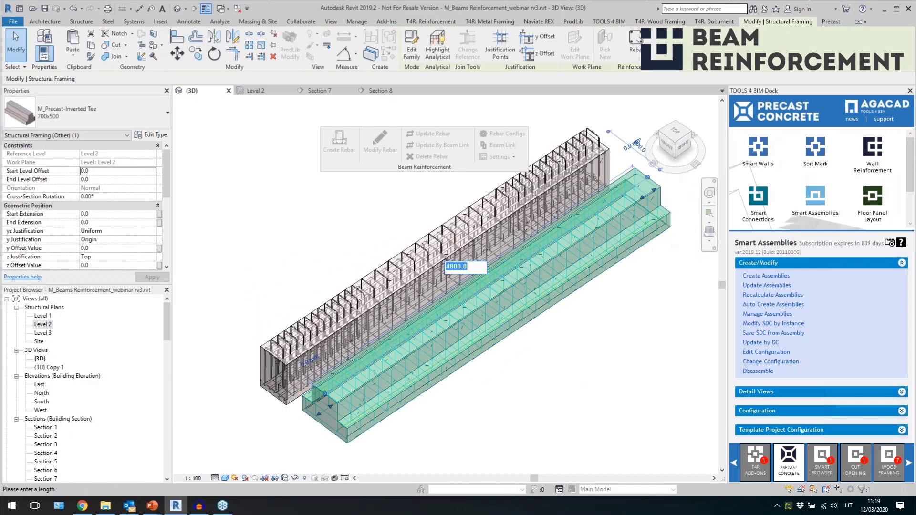
{"action": "type", "text": "5"}
{"action": "key", "text": "Return"}
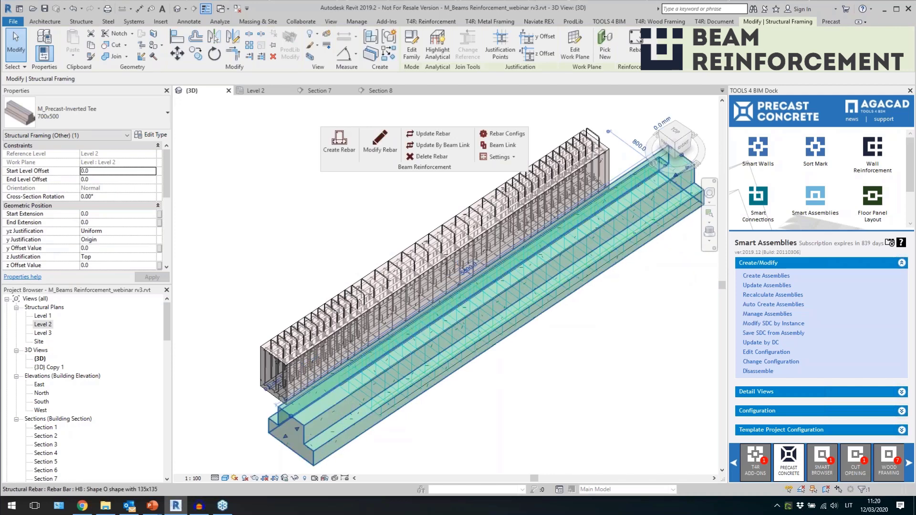
{"action": "left_click", "coordinate": [422, 139]}
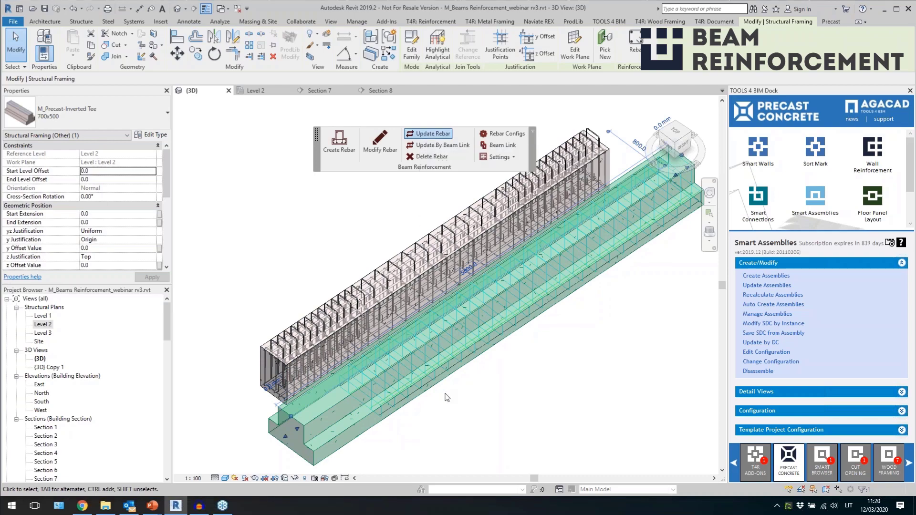
Inspect the inverted tee's inner bottom bars in the 3D view and Section 7 to check their bar type
{"action": "scroll", "coordinate": [296, 444], "scroll_direction": "up", "scroll_amount": 6}
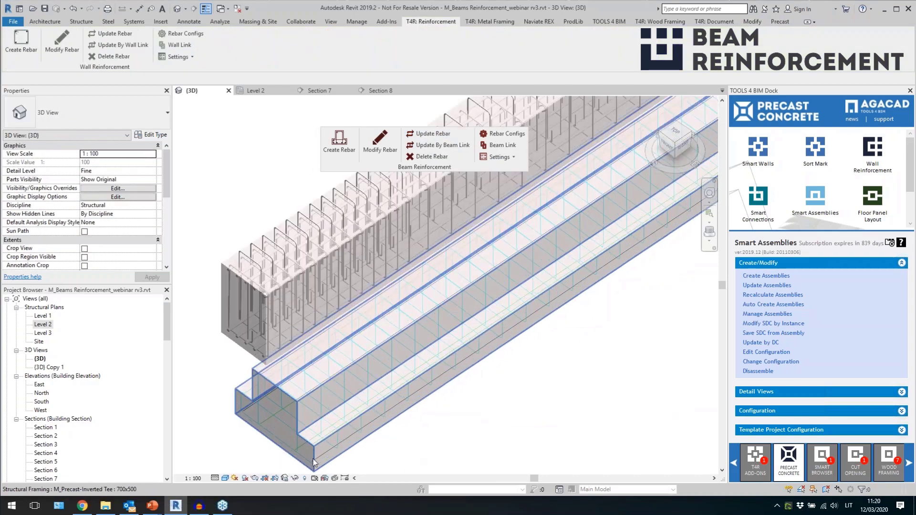
{"action": "left_click", "coordinate": [302, 419]}
{"action": "scroll", "coordinate": [302, 420], "scroll_direction": "down", "scroll_amount": 3}
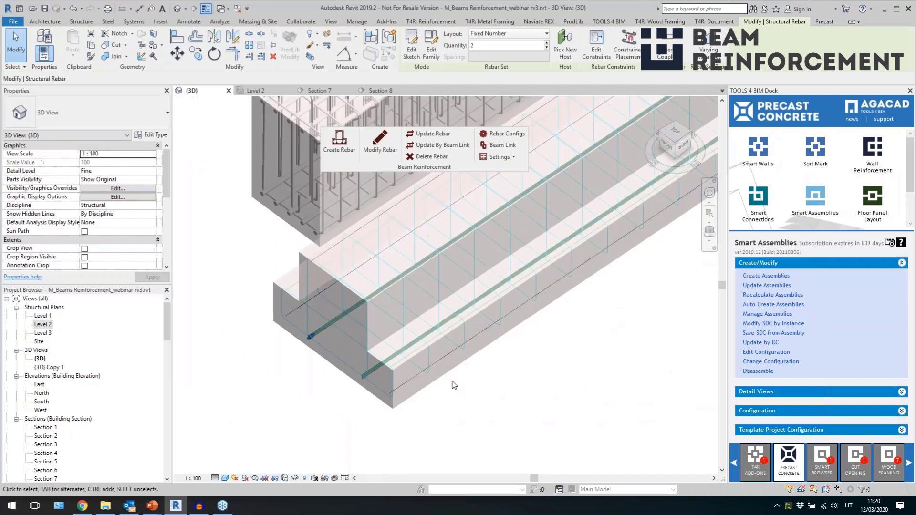
{"action": "left_click", "coordinate": [382, 90]}
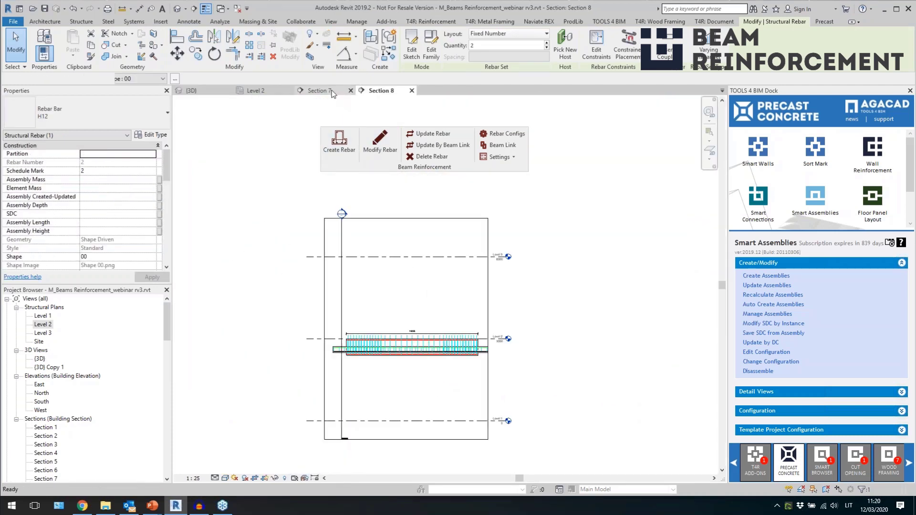
{"action": "left_click", "coordinate": [319, 91]}
{"action": "scroll", "coordinate": [289, 337], "scroll_direction": "up", "scroll_amount": 2}
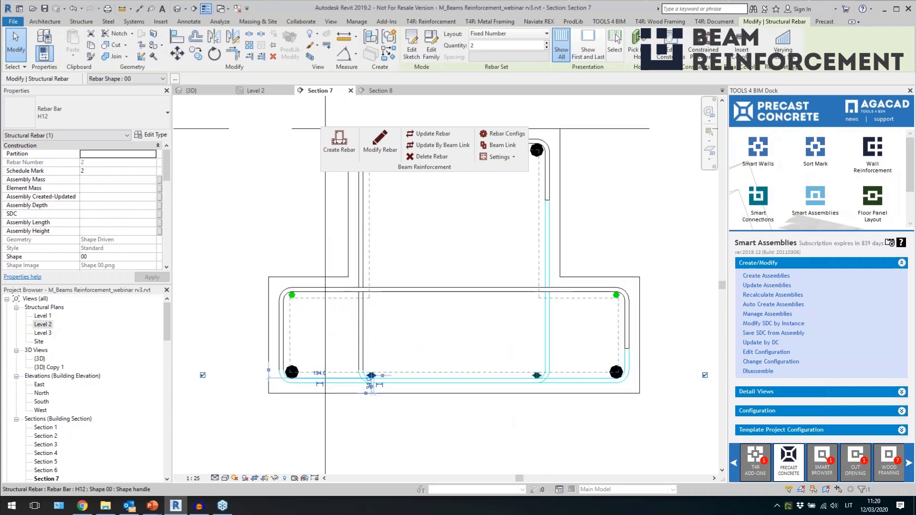
{"action": "left_click", "coordinate": [434, 274]}
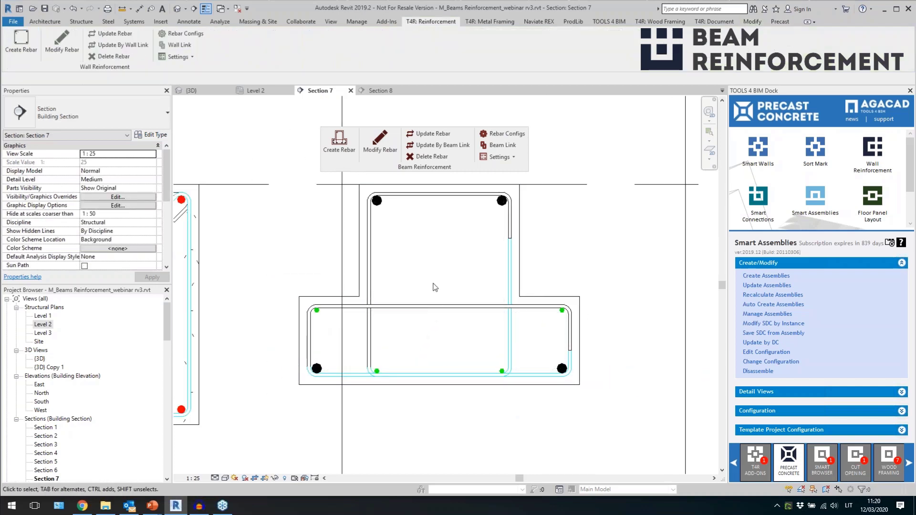
{"action": "left_click", "coordinate": [382, 372]}
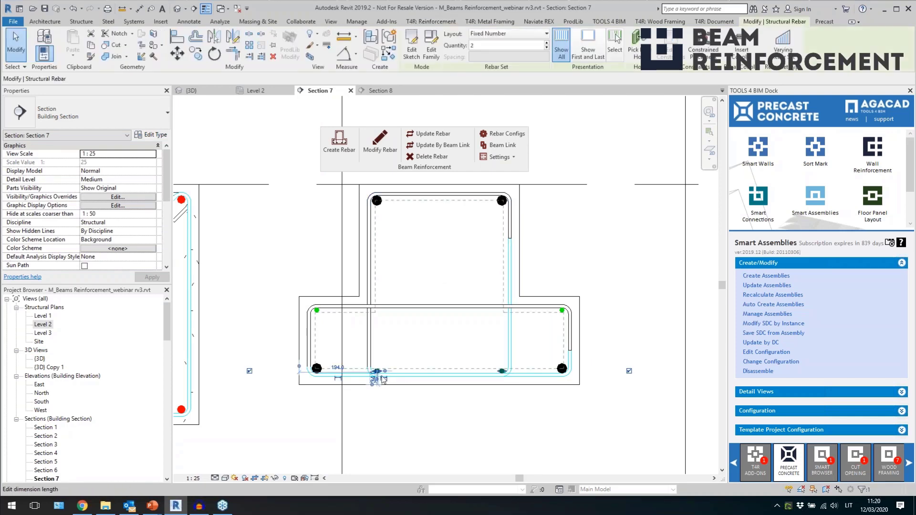
{"action": "key", "text": "Escape"}
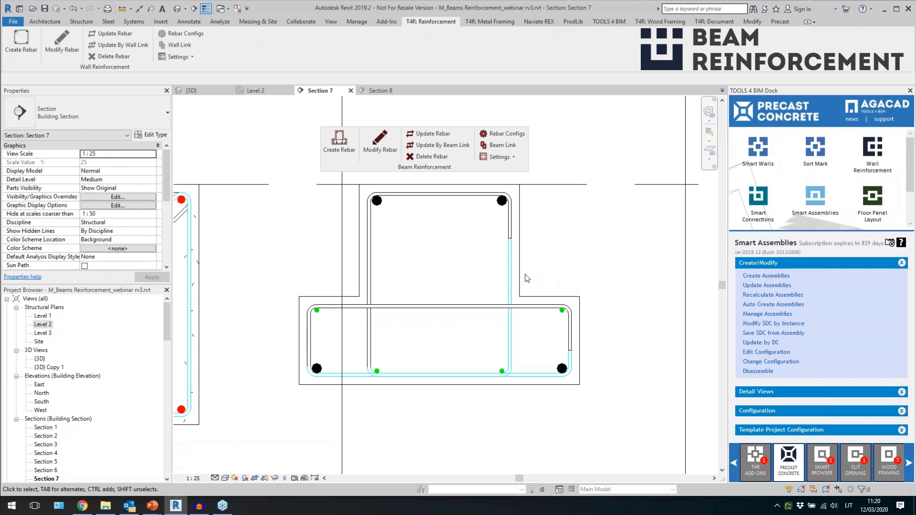
Update the inverted tee beam's reinforcement to the saved configuration and check its inner bottom bars in Section 7
{"action": "left_click", "coordinate": [520, 278]}
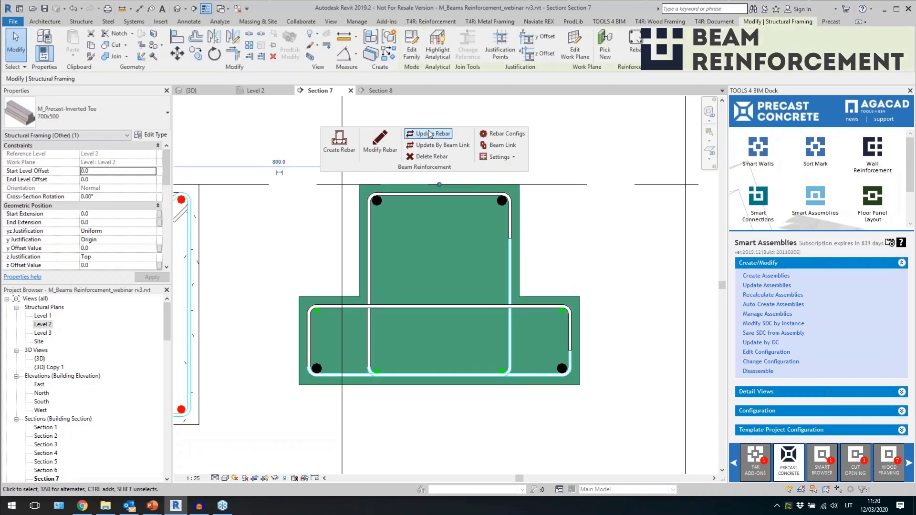
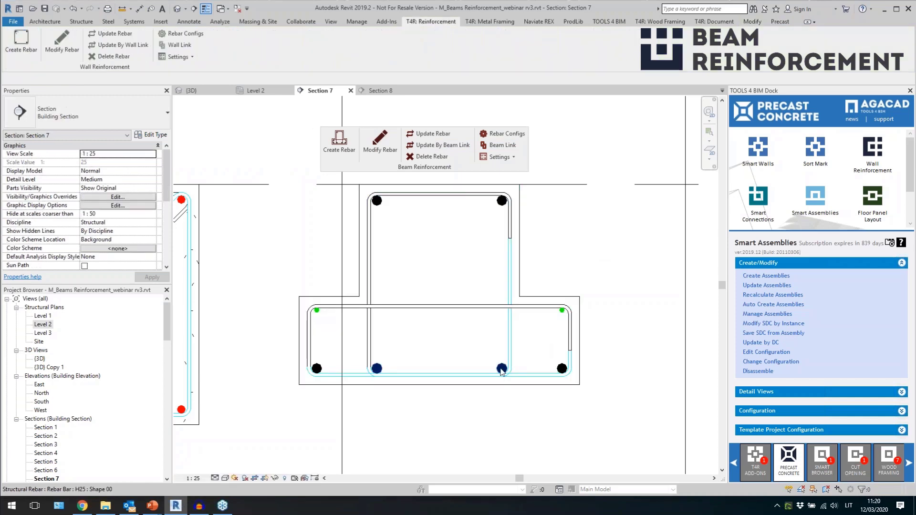
{"action": "left_click", "coordinate": [359, 371]}
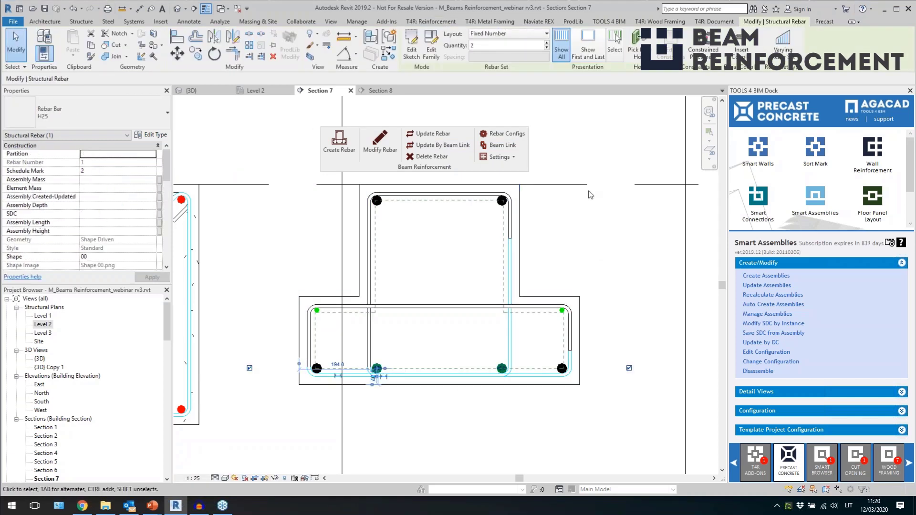
{"action": "key", "text": "Escape"}
Review the configuration files' storage location under Shared Company Project I in the beam reinforcement settings, and close them without saving
{"action": "scroll", "coordinate": [456, 336], "scroll_direction": "down", "scroll_amount": 2}
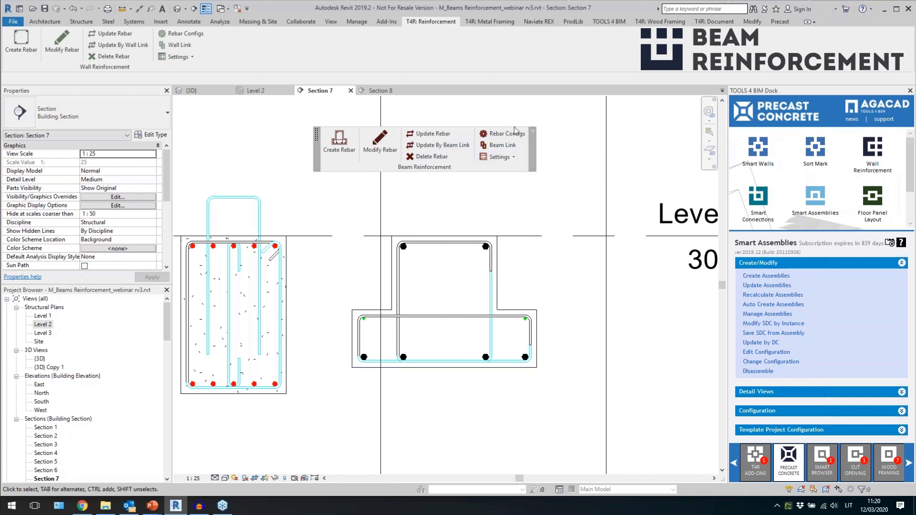
{"action": "left_click", "coordinate": [511, 161]}
{"action": "left_click", "coordinate": [513, 170]}
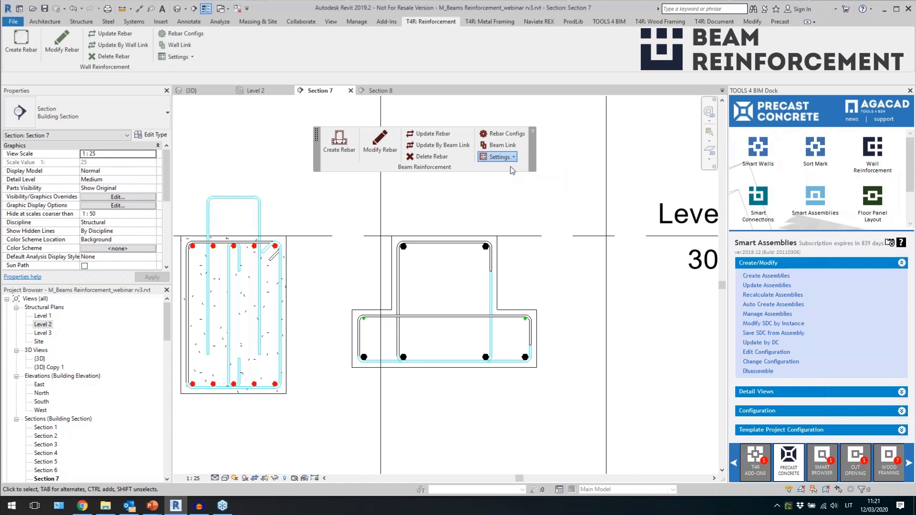
{"action": "left_click_drag", "start_coordinate": [437, 314], "coordinate": [249, 330]}
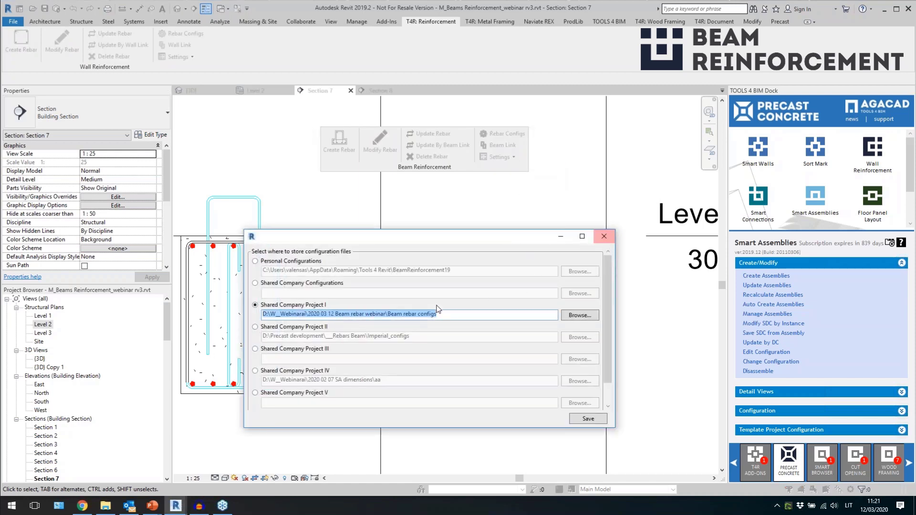
{"action": "left_click", "coordinate": [604, 236]}
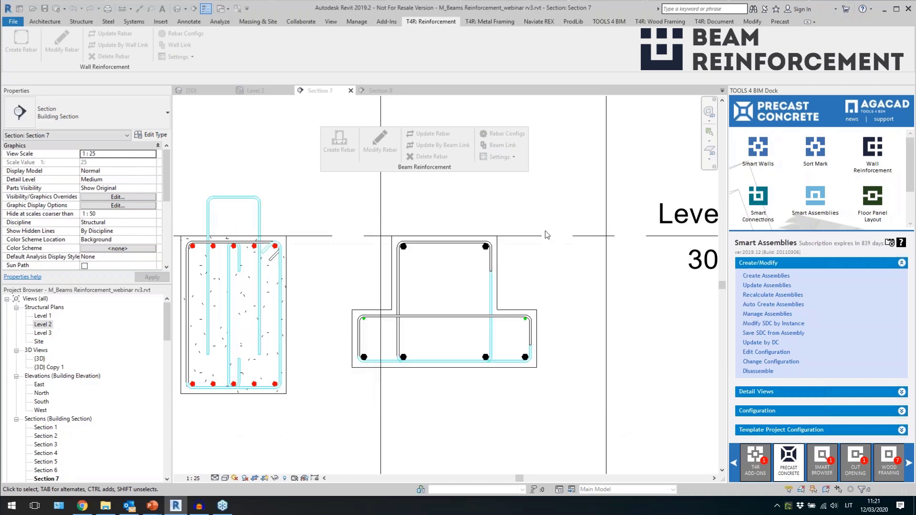
Delete the inverted tee beam's reinforcement in Section 7 and undo the deletion
{"action": "scroll", "coordinate": [533, 306], "scroll_direction": "down", "scroll_amount": 1}
{"action": "scroll", "coordinate": [435, 249], "scroll_direction": "up", "scroll_amount": 1}
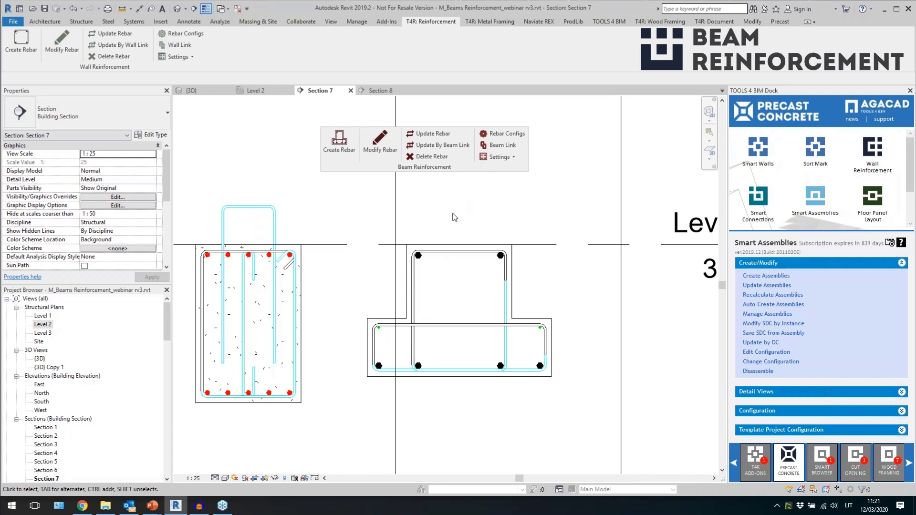
{"action": "left_click", "coordinate": [409, 303]}
{"action": "left_click", "coordinate": [430, 157]}
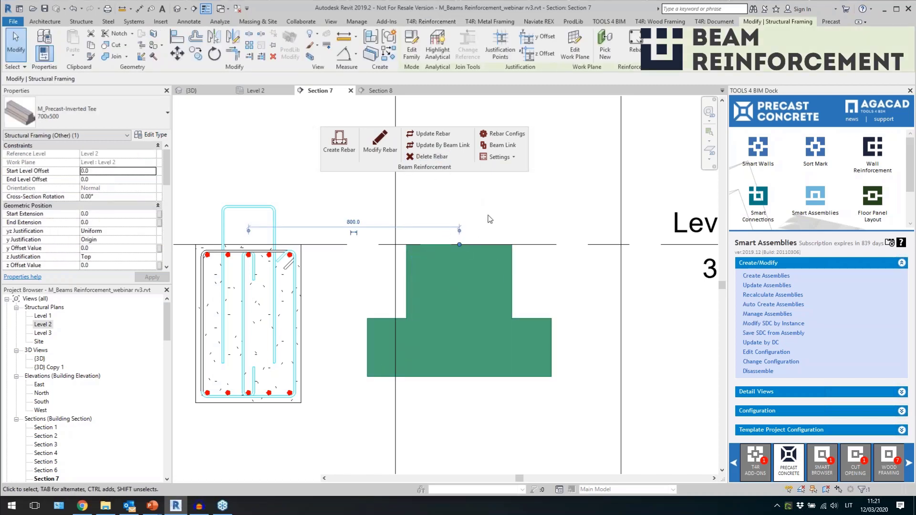
{"action": "key", "text": "Escape"}
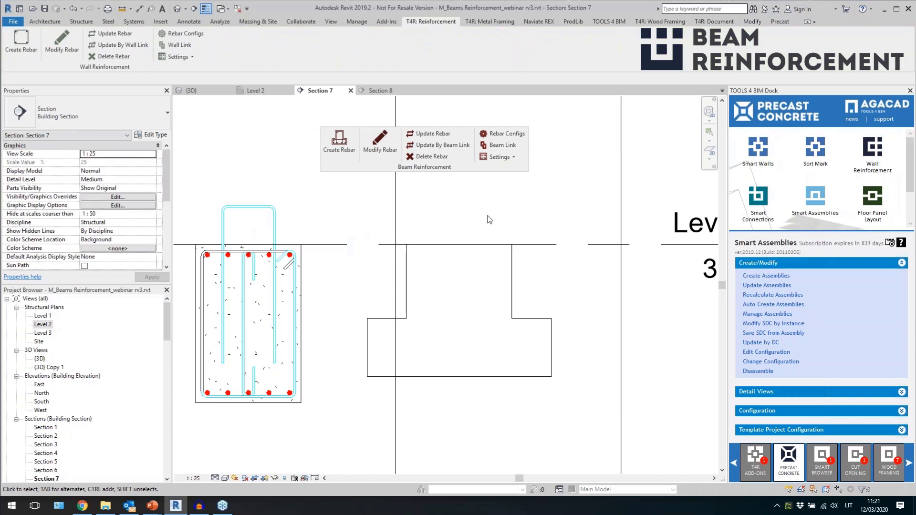
{"action": "key", "text": "ctrl+z"}
Update the 400x600 rectangular beam's reinforcement in Section 7 from its beam link
{"action": "scroll", "coordinate": [482, 396], "scroll_direction": "down", "scroll_amount": 2}
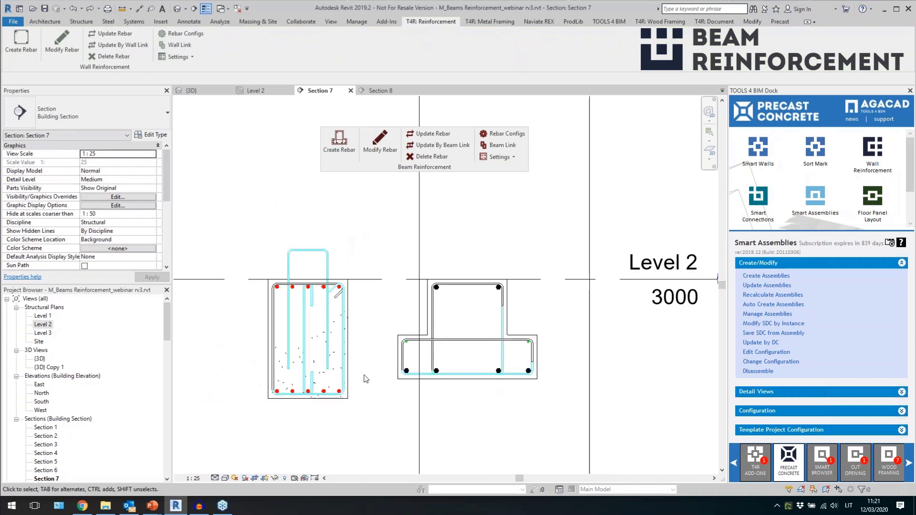
{"action": "scroll", "coordinate": [364, 379], "scroll_direction": "up", "scroll_amount": 2}
{"action": "left_click", "coordinate": [344, 382]}
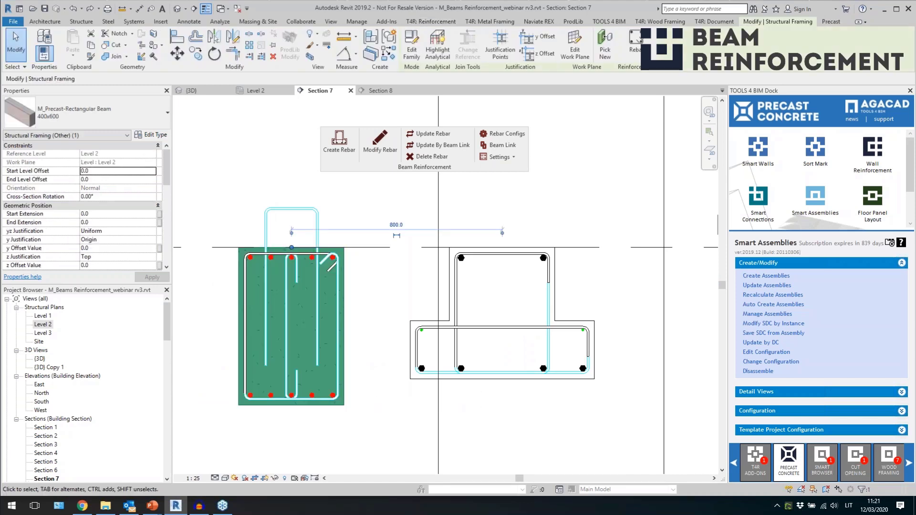
{"action": "scroll", "coordinate": [251, 346], "scroll_direction": "up", "scroll_amount": 1}
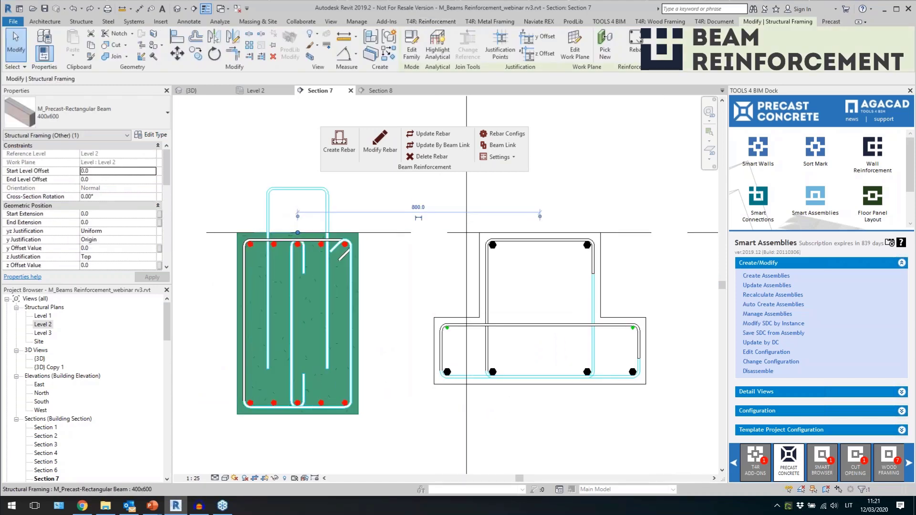
{"action": "scroll", "coordinate": [343, 277], "scroll_direction": "down", "scroll_amount": 1}
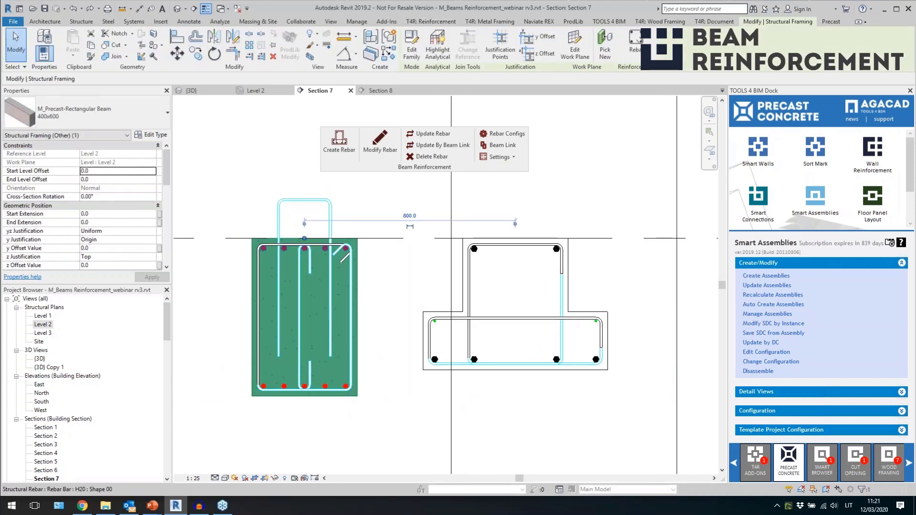
{"action": "scroll", "coordinate": [579, 286], "scroll_direction": "down", "scroll_amount": 3}
{"action": "scroll", "coordinate": [400, 291], "scroll_direction": "up", "scroll_amount": 1}
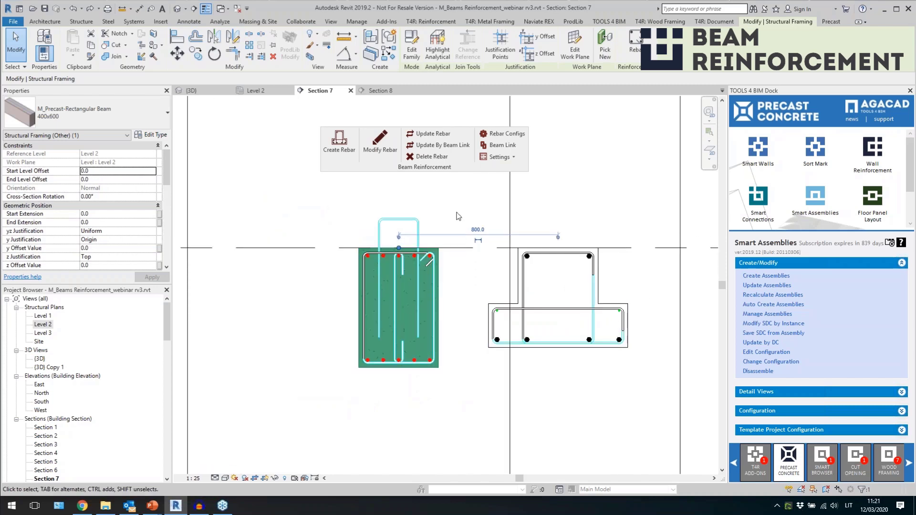
{"action": "scroll", "coordinate": [450, 202], "scroll_direction": "up", "scroll_amount": 1}
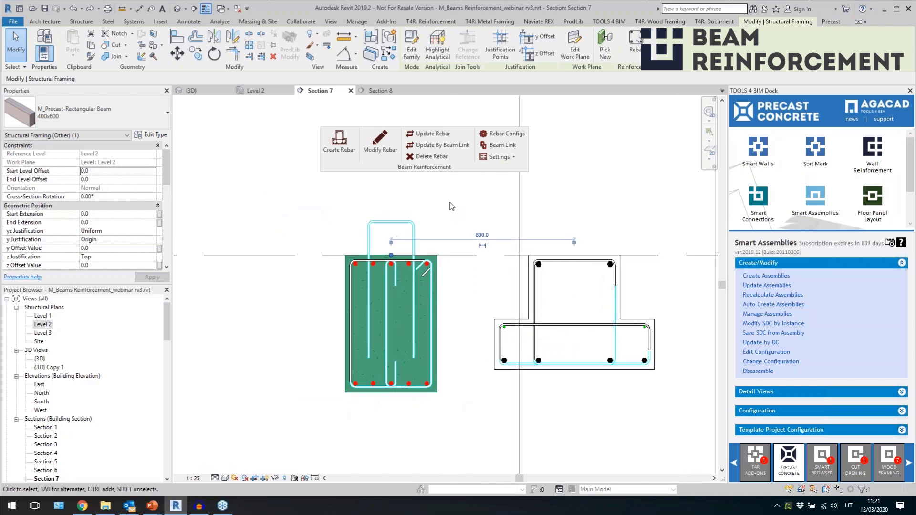
{"action": "left_click", "coordinate": [440, 145]}
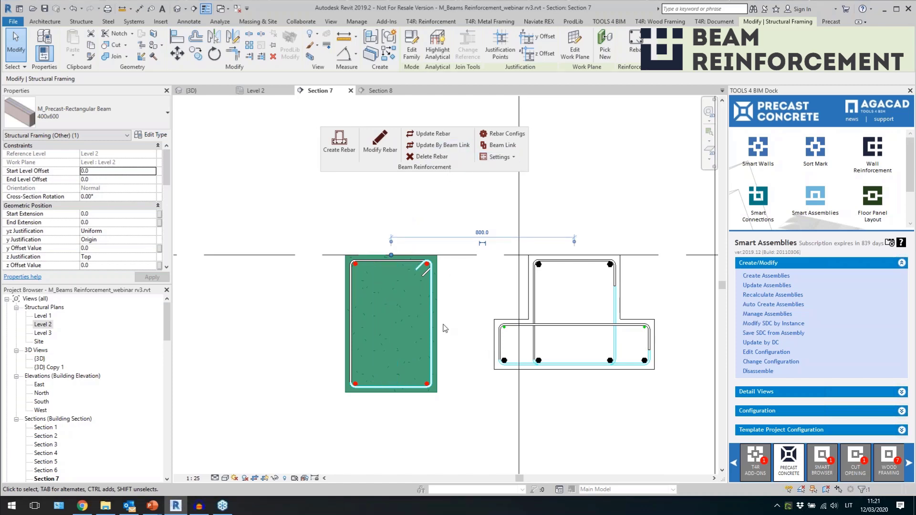
Open Section 8 from its section line in Section 7 to show the rectangular beam along its length
{"action": "left_click", "coordinate": [457, 344]}
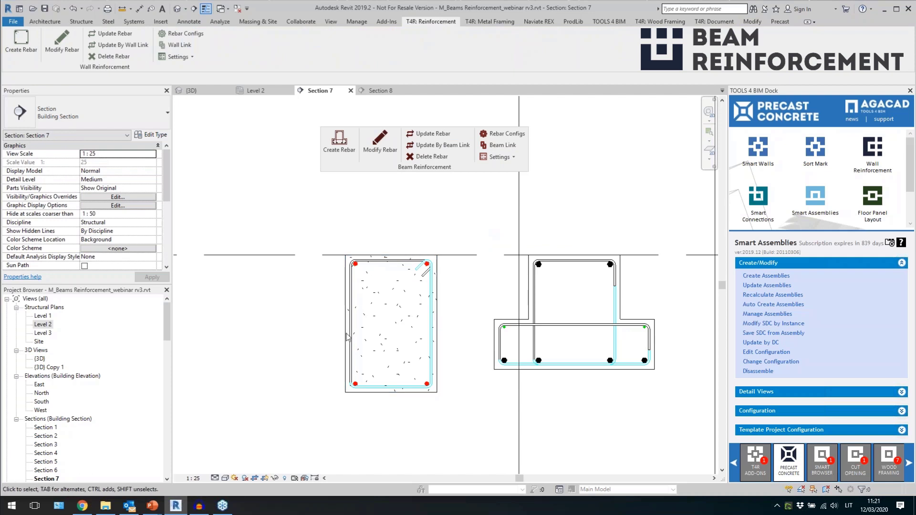
{"action": "scroll", "coordinate": [411, 361], "scroll_direction": "down", "scroll_amount": 2}
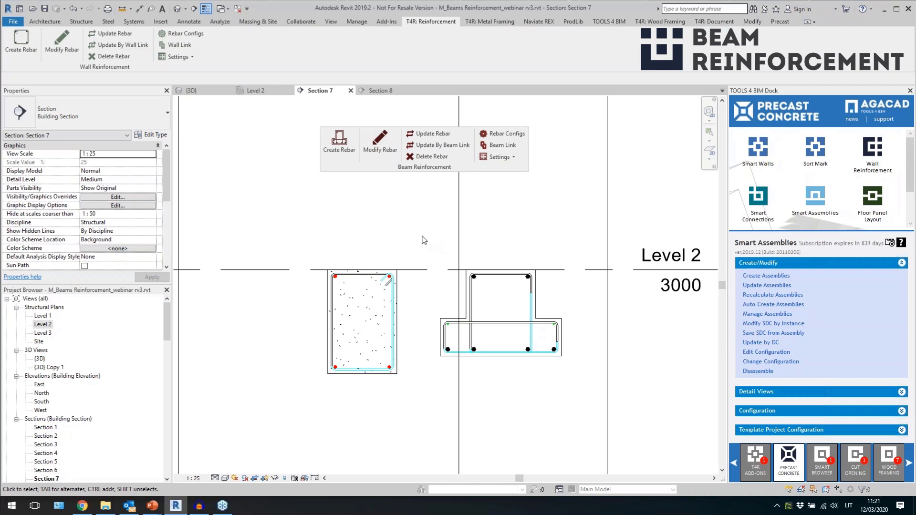
{"action": "scroll", "coordinate": [422, 264], "scroll_direction": "down", "scroll_amount": 3}
{"action": "left_click", "coordinate": [435, 304]}
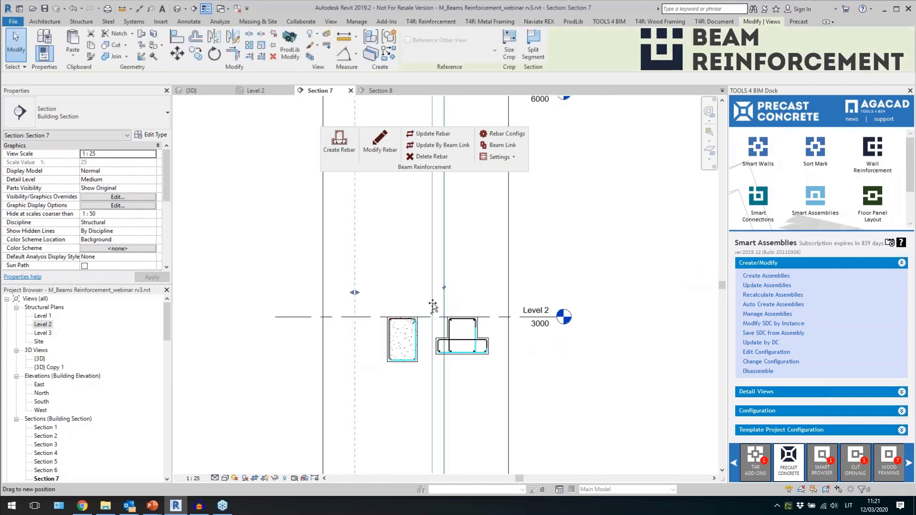
{"action": "left_click", "coordinate": [434, 304]}
{"action": "scroll", "coordinate": [403, 375], "scroll_direction": "down", "scroll_amount": 3}
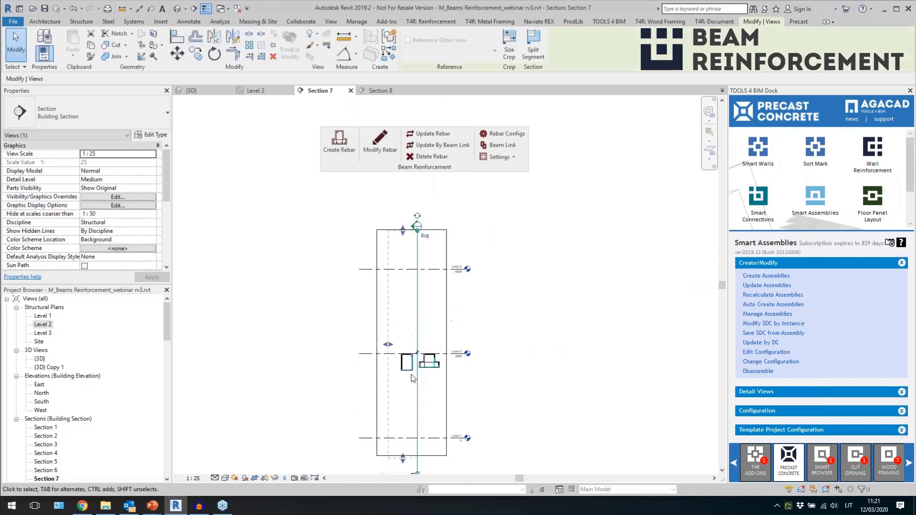
{"action": "double_click", "coordinate": [423, 240]}
{"action": "scroll", "coordinate": [407, 380], "scroll_direction": "up", "scroll_amount": 4}
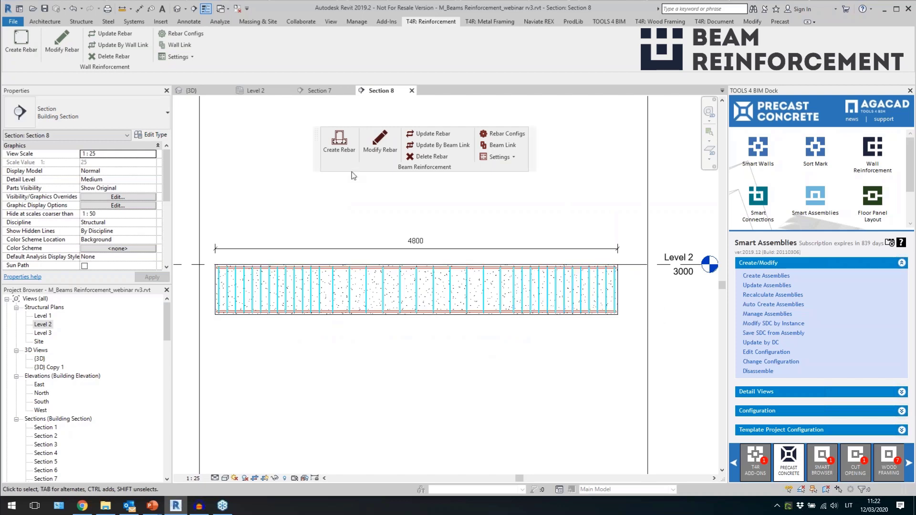
Modify the rectangular beam's stirrups in three-step layout with L1 0.1 and L2 0.6, save, and inspect the stirrups
{"action": "left_click", "coordinate": [380, 142]}
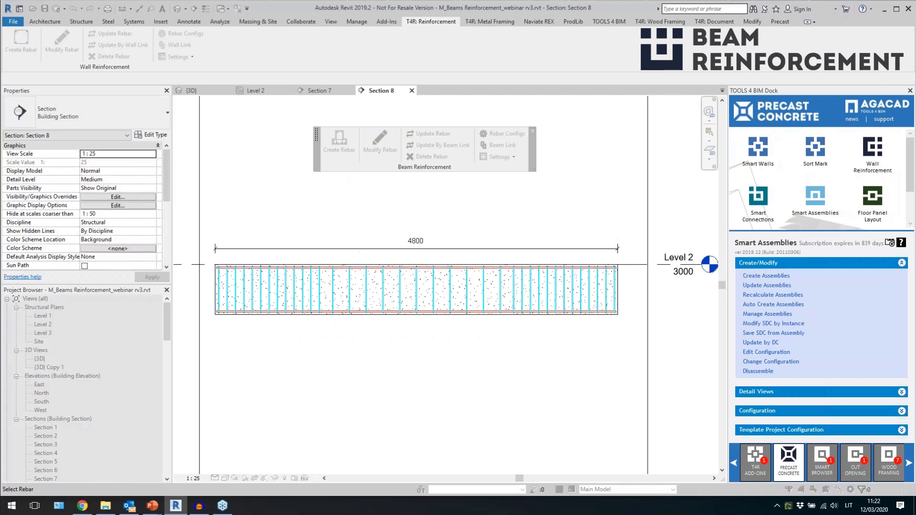
{"action": "left_click", "coordinate": [324, 286]}
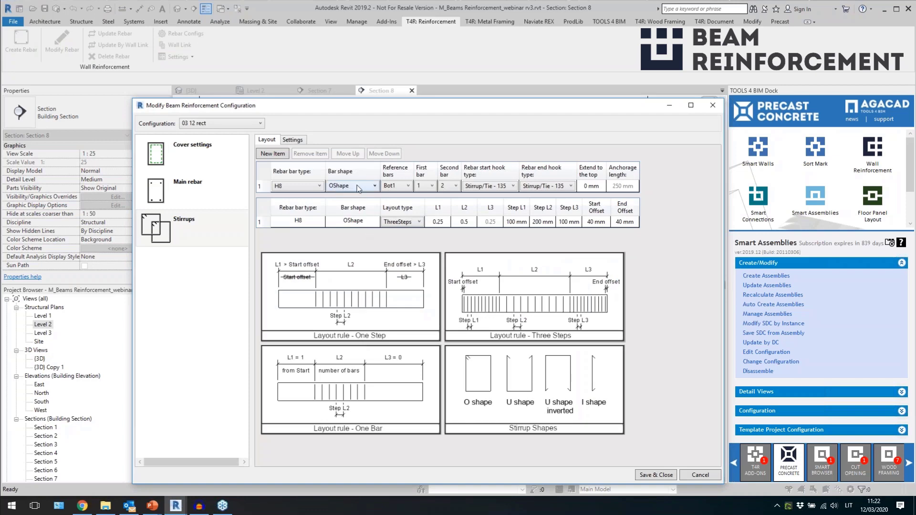
{"action": "left_click", "coordinate": [394, 222]}
{"action": "left_click", "coordinate": [396, 222]}
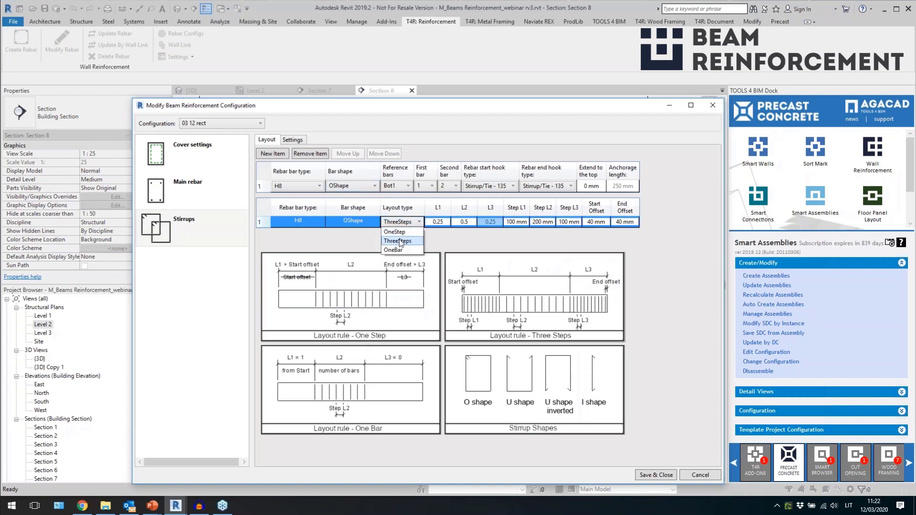
{"action": "left_click", "coordinate": [449, 223]}
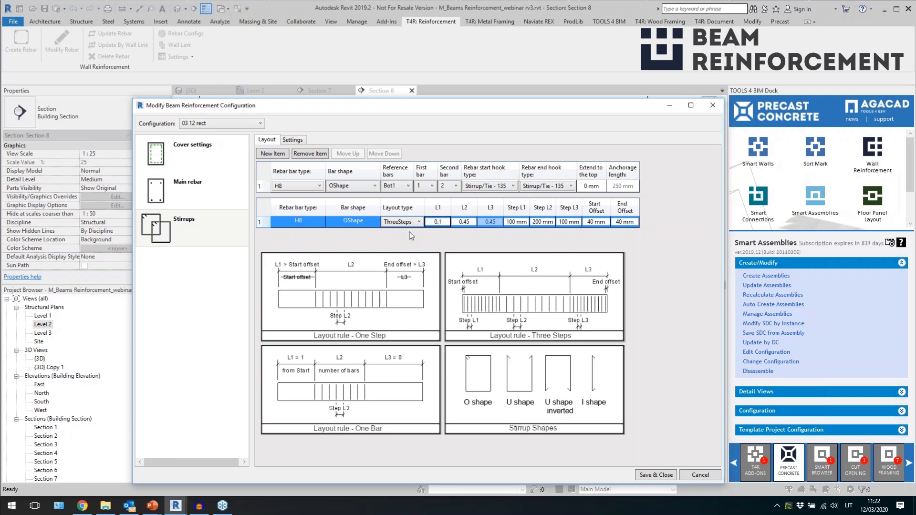
{"action": "left_click", "coordinate": [476, 221]}
{"action": "type", "text": "0"}
{"action": "left_click", "coordinate": [645, 475]}
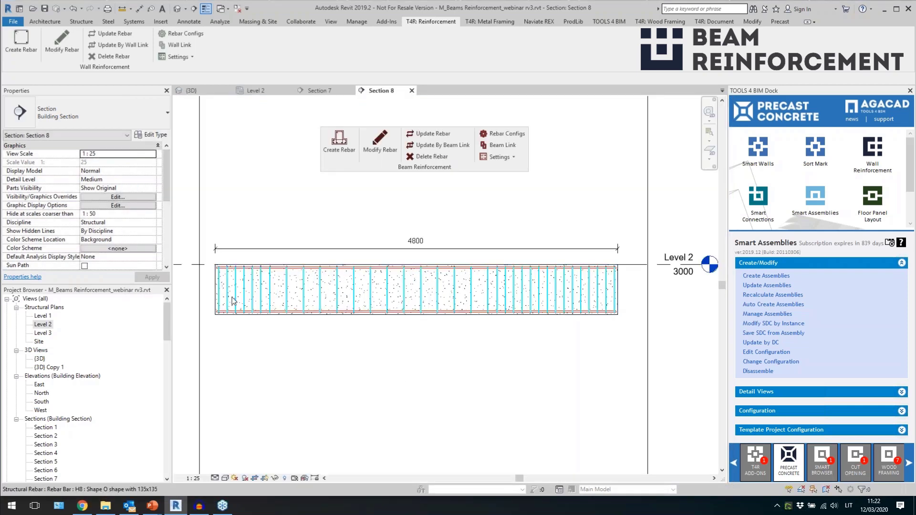
{"action": "left_click", "coordinate": [275, 293]}
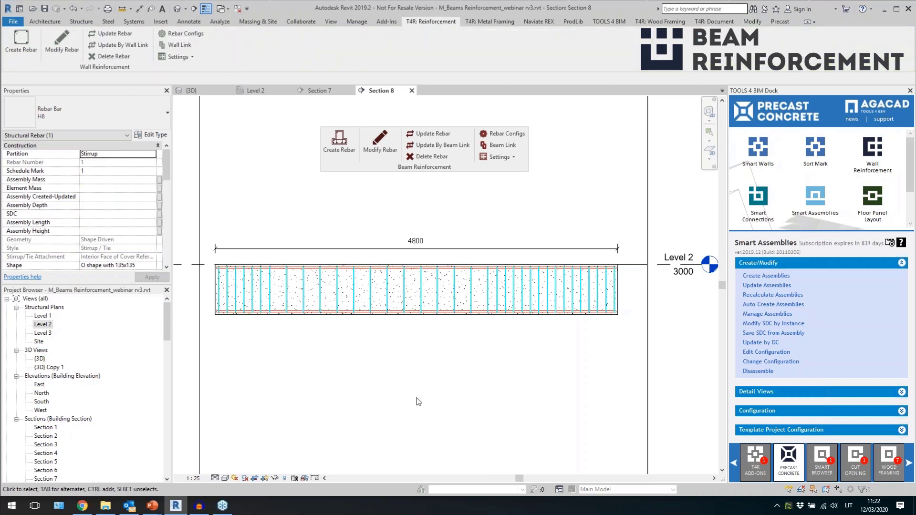
{"action": "left_click", "coordinate": [418, 401]}
Switch the stirrup layout of the "03 12 rect" configuration to OneStep with L1 0.25 and L2 0.5
{"action": "left_click", "coordinate": [380, 141]}
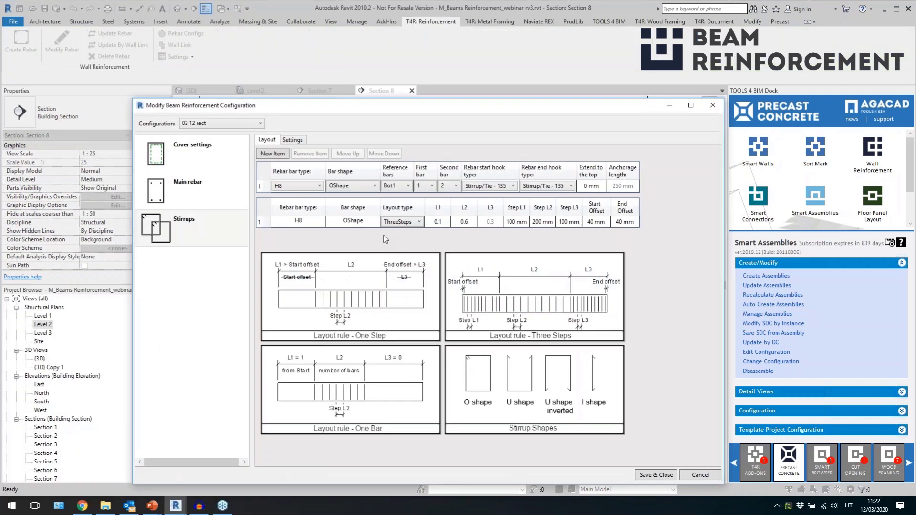
{"action": "left_click", "coordinate": [403, 222]}
{"action": "left_click", "coordinate": [419, 222]}
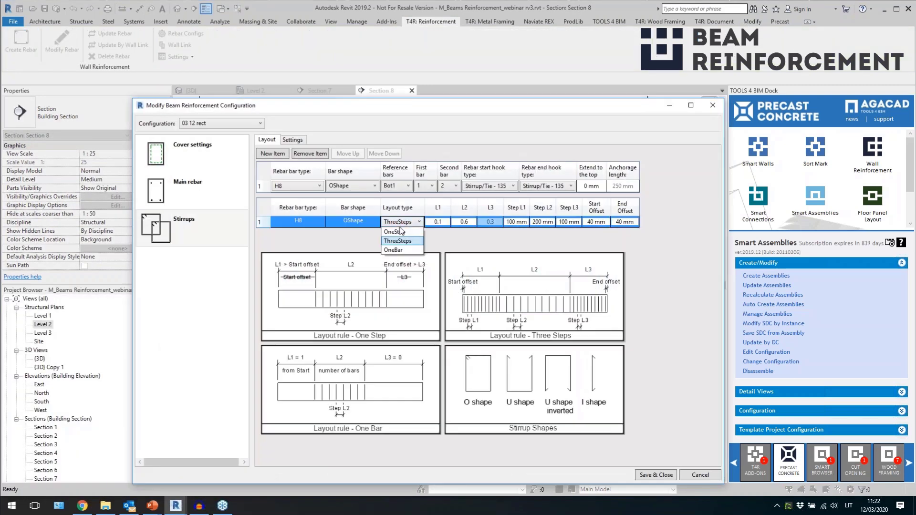
{"action": "left_click", "coordinate": [398, 232]}
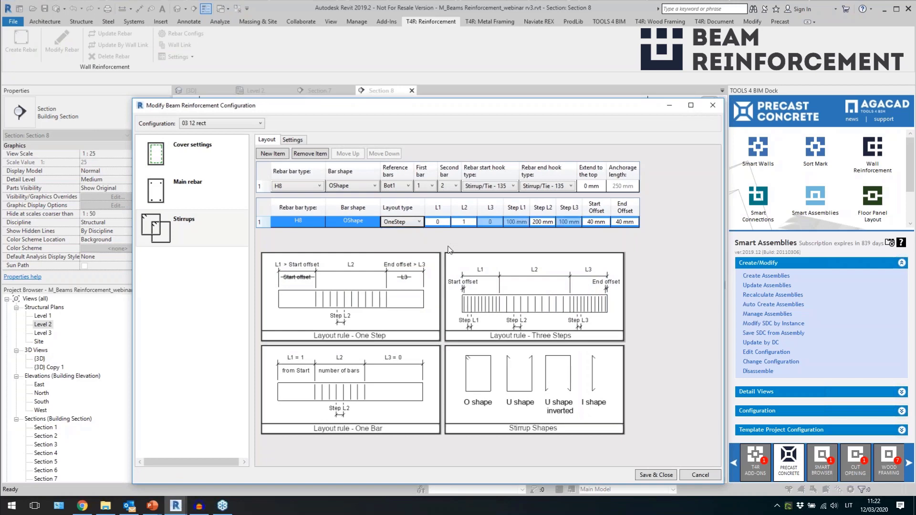
{"action": "left_click", "coordinate": [445, 221]}
{"action": "left_click", "coordinate": [472, 222]}
{"action": "type", "text": "0.75"}
{"action": "left_click_drag", "start_coordinate": [472, 222], "coordinate": [459, 232]}
{"action": "key", "text": "Return"}
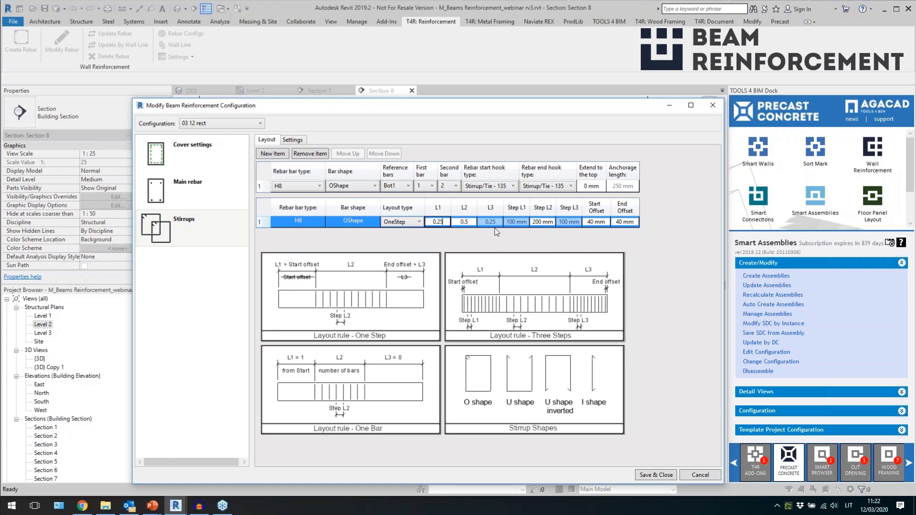
Review the one-step layout's length, spacing and offset values, and save the configuration to the beam
{"action": "left_click", "coordinate": [543, 222]}
{"action": "left_click", "coordinate": [471, 221]}
{"action": "left_click", "coordinate": [597, 222]}
{"action": "left_click", "coordinate": [446, 221]}
{"action": "left_click_drag", "start_coordinate": [443, 222], "coordinate": [426, 229]}
{"action": "left_click_drag", "start_coordinate": [608, 221], "coordinate": [578, 225]}
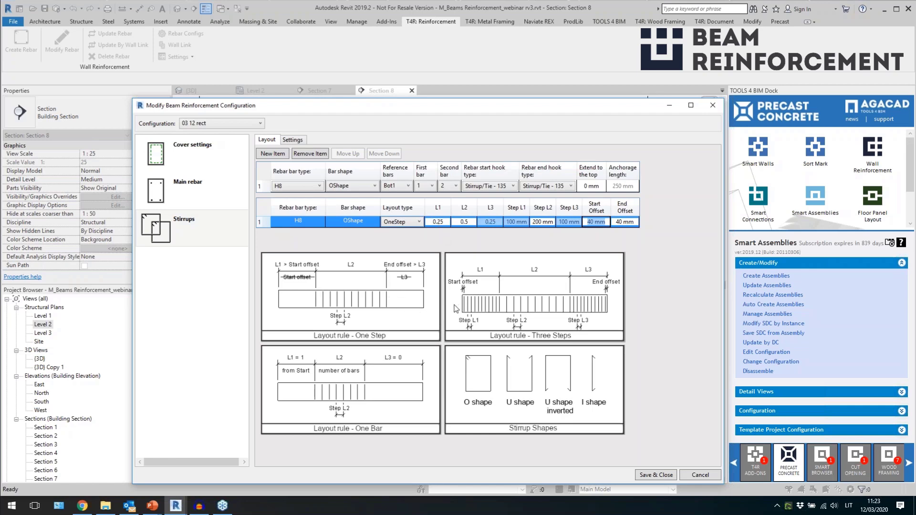
{"action": "left_click", "coordinate": [440, 222]}
{"action": "left_click", "coordinate": [650, 475]}
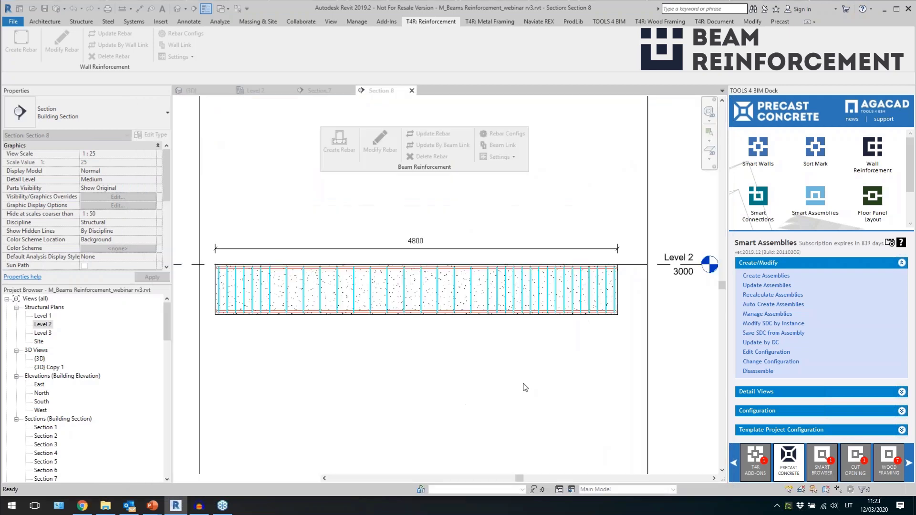
Modify the beam's one-step stirrup layout to L1 0 and L2 1, and save it
{"action": "left_click", "coordinate": [383, 303]}
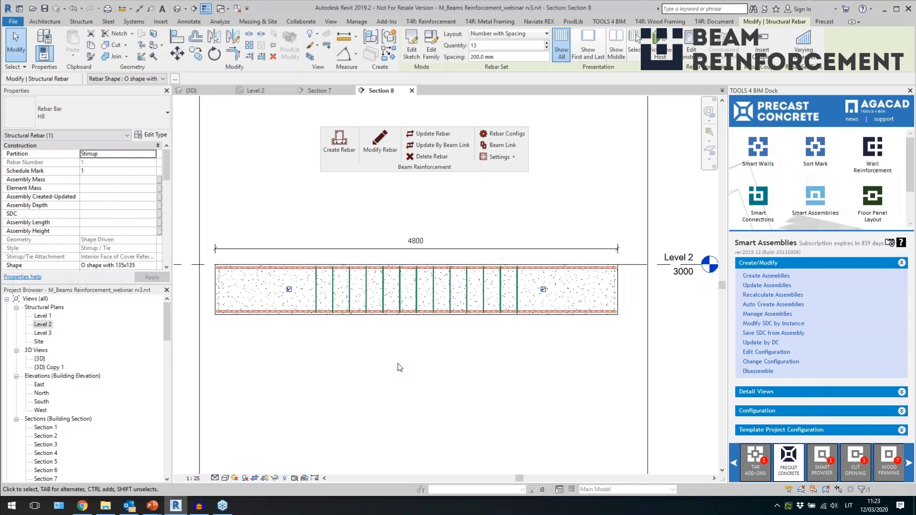
{"action": "left_click", "coordinate": [381, 148]}
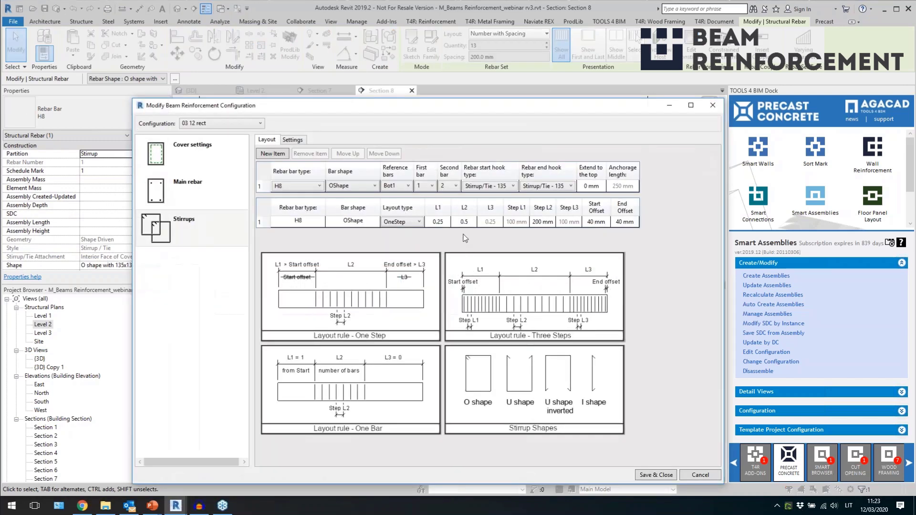
{"action": "left_click", "coordinate": [430, 223]}
{"action": "type", "text": "0"}
{"action": "left_click", "coordinate": [472, 222]}
{"action": "type", "text": "1"}
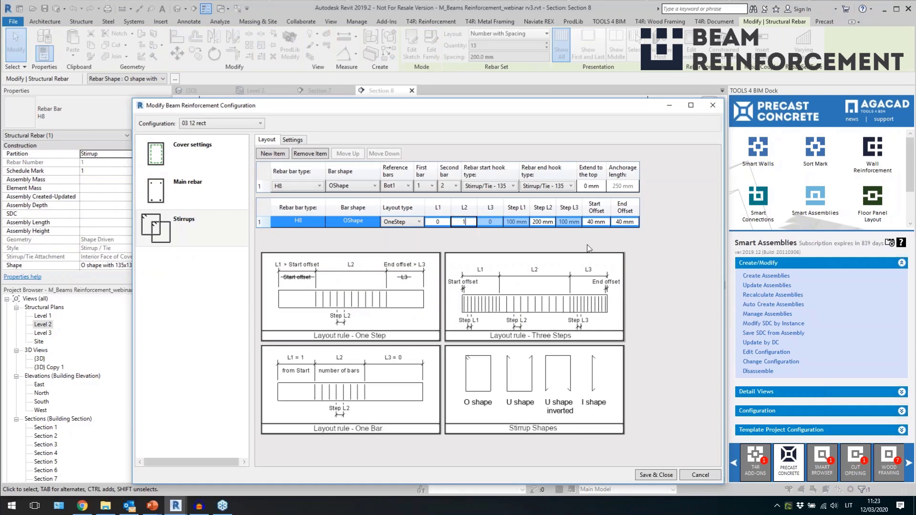
{"action": "left_click", "coordinate": [671, 473]}
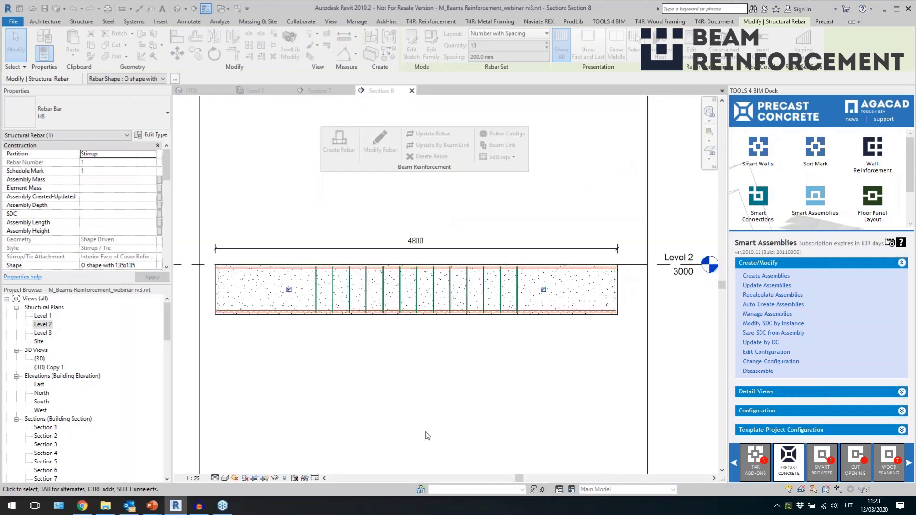
Place an aligned dimension string below the beam between its ends and the stirrups nearest to them
{"action": "left_click", "coordinate": [419, 305]}
{"action": "key", "text": "d"}
{"action": "key", "text": "i"}
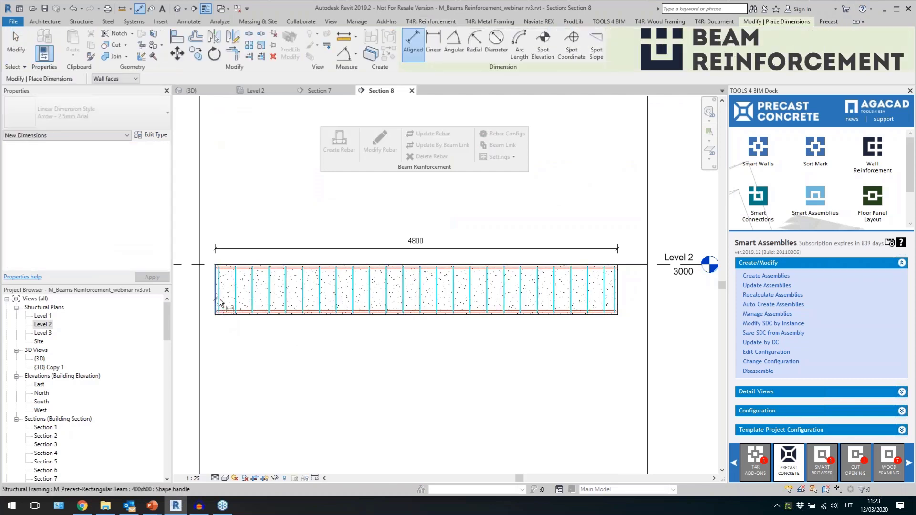
{"action": "left_click", "coordinate": [221, 302]}
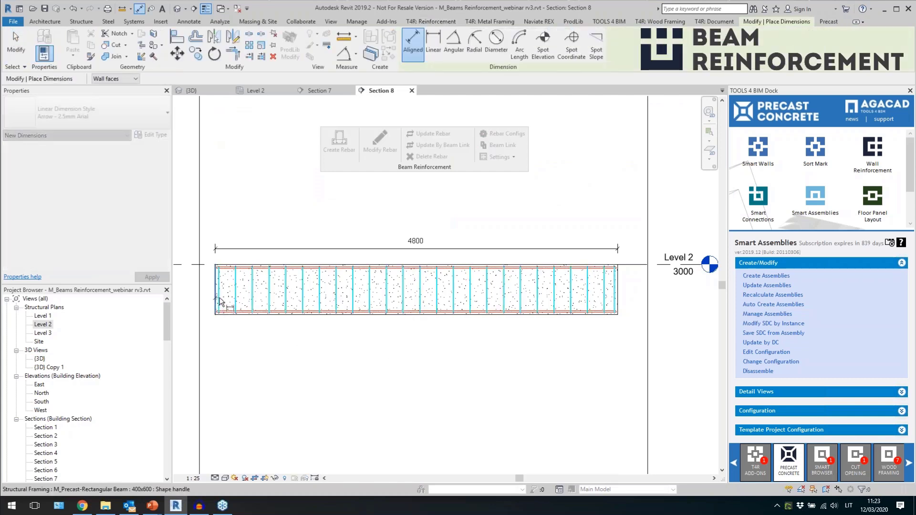
{"action": "left_click", "coordinate": [614, 301]}
{"action": "left_click", "coordinate": [617, 300]}
{"action": "left_click", "coordinate": [610, 359]}
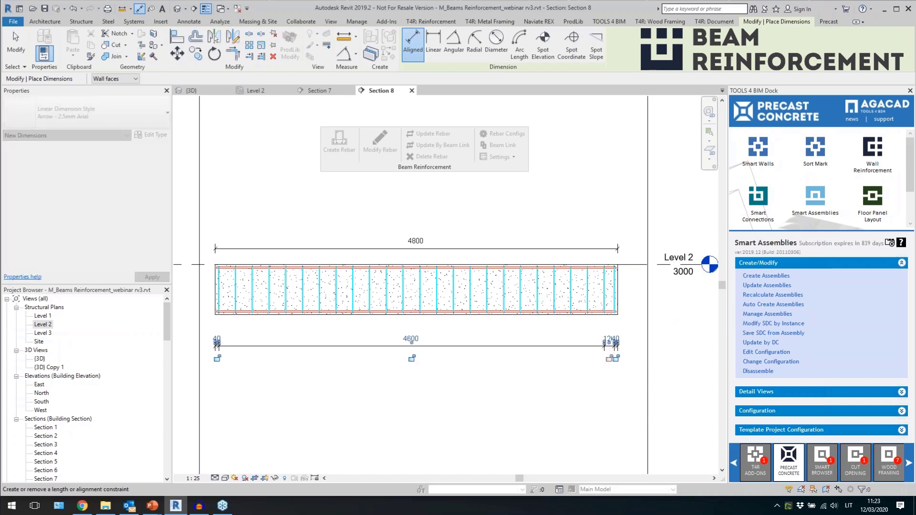
{"action": "key", "text": "Escape"}
{"action": "key", "text": "Escape"}
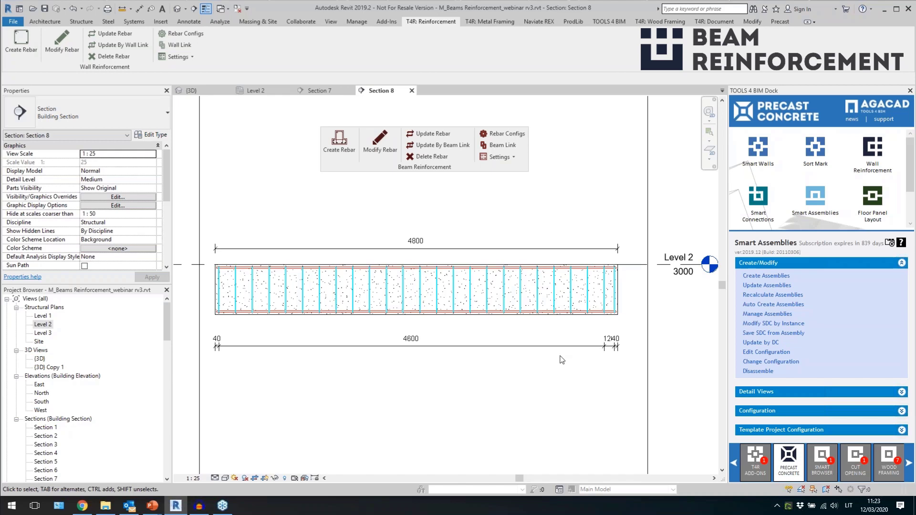
Set the stirrups' start offset to 400 mm and save the configuration
{"action": "left_click", "coordinate": [380, 143]}
{"action": "left_click", "coordinate": [407, 287]}
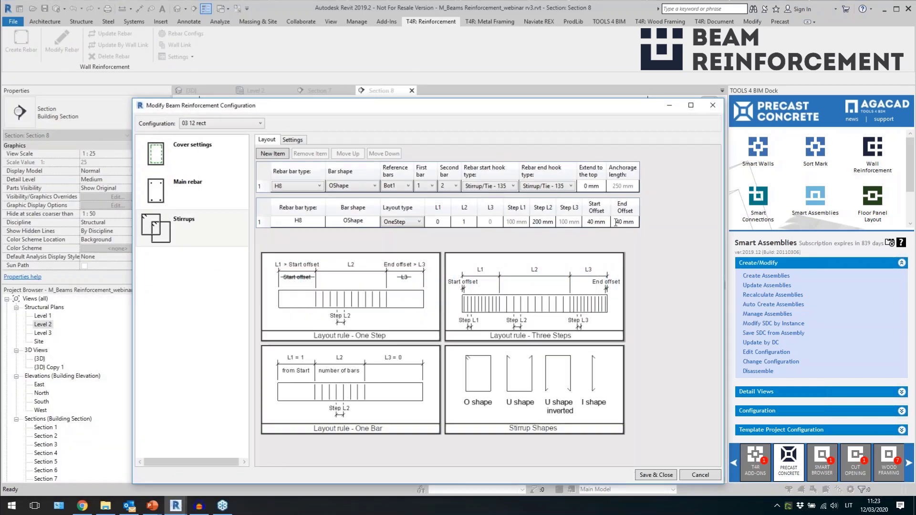
{"action": "left_click", "coordinate": [595, 221]}
{"action": "type", "text": "0"}
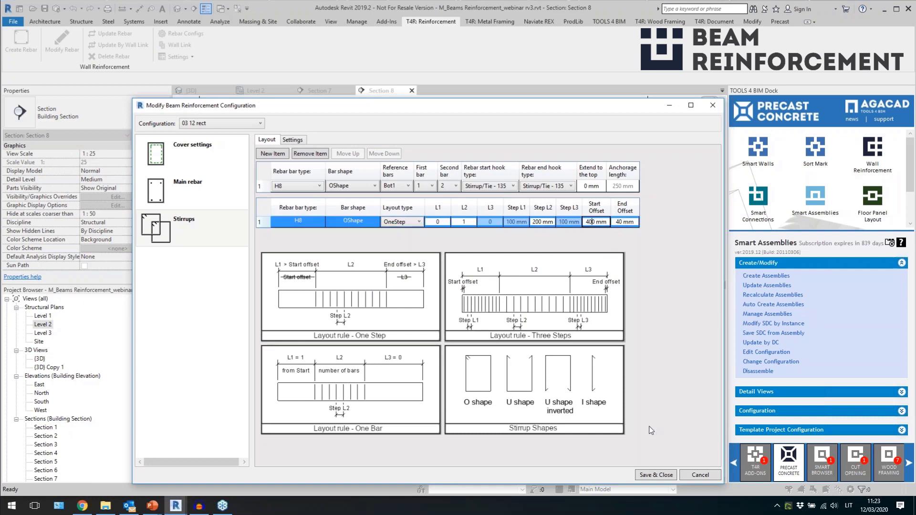
{"action": "left_click", "coordinate": [653, 475]}
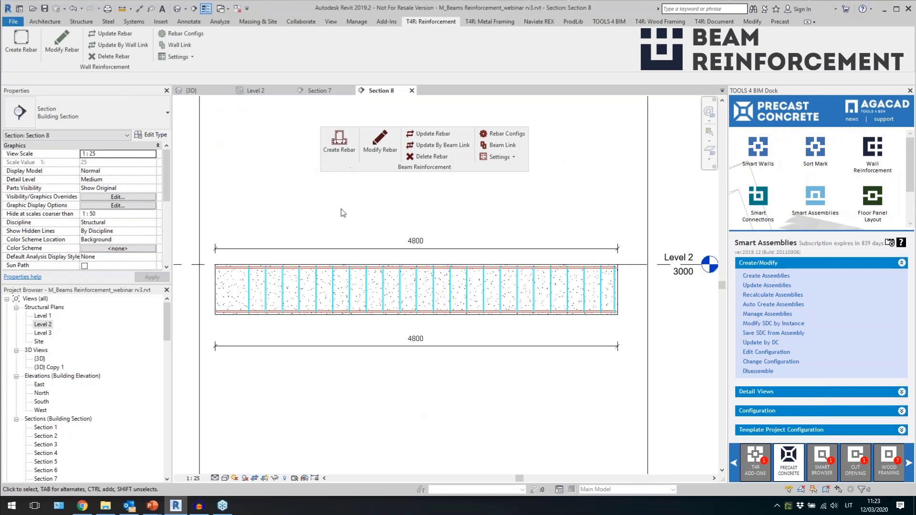
Change the stirrup layout to OneBar with L1 1, L2 6 and a 40 mm start offset, and save it
{"action": "left_click", "coordinate": [376, 144]}
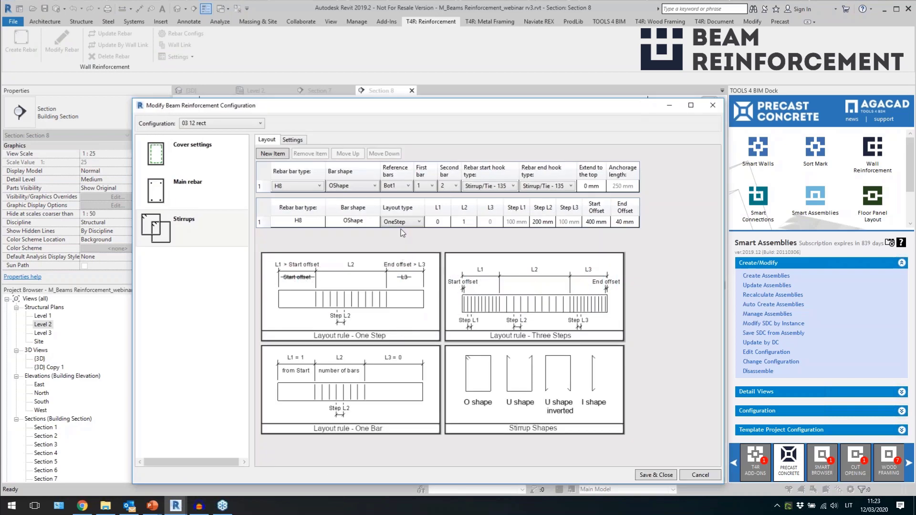
{"action": "left_click", "coordinate": [407, 222]}
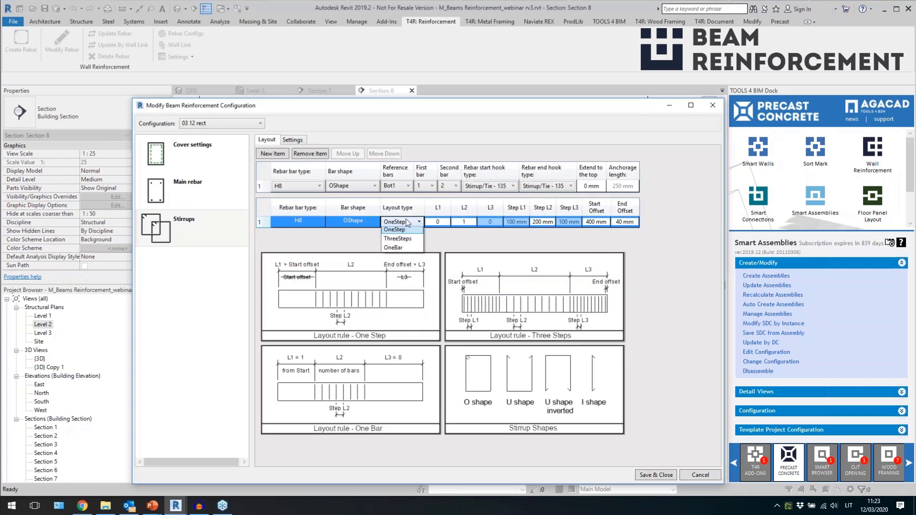
{"action": "left_click", "coordinate": [407, 251]}
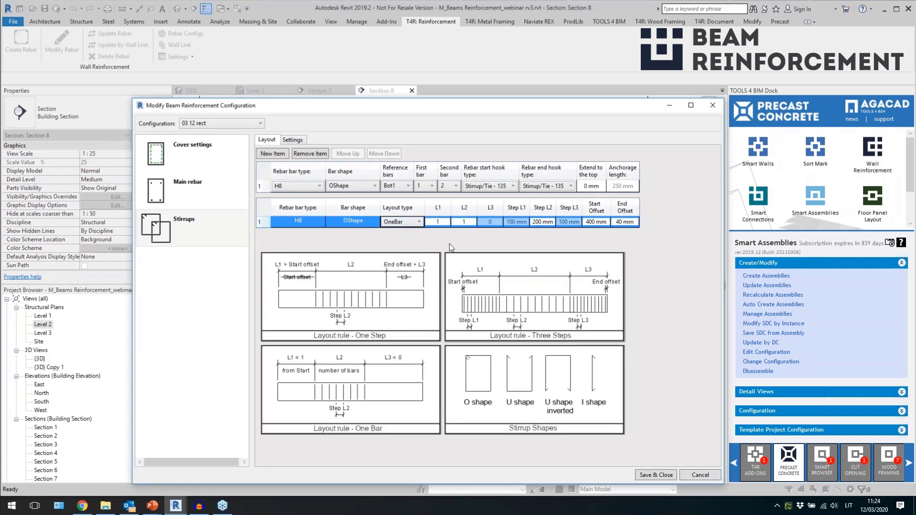
{"action": "left_click", "coordinate": [464, 222]}
{"action": "left_click", "coordinate": [440, 222]}
{"action": "left_click", "coordinate": [471, 222]}
{"action": "left_click", "coordinate": [552, 221]}
{"action": "left_click", "coordinate": [604, 221]}
{"action": "left_click", "coordinate": [616, 222]}
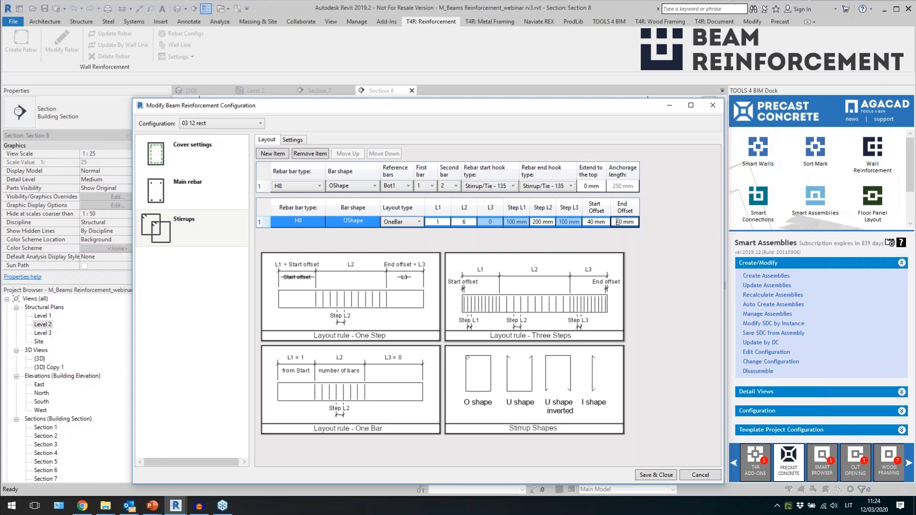
{"action": "left_click", "coordinate": [656, 476]}
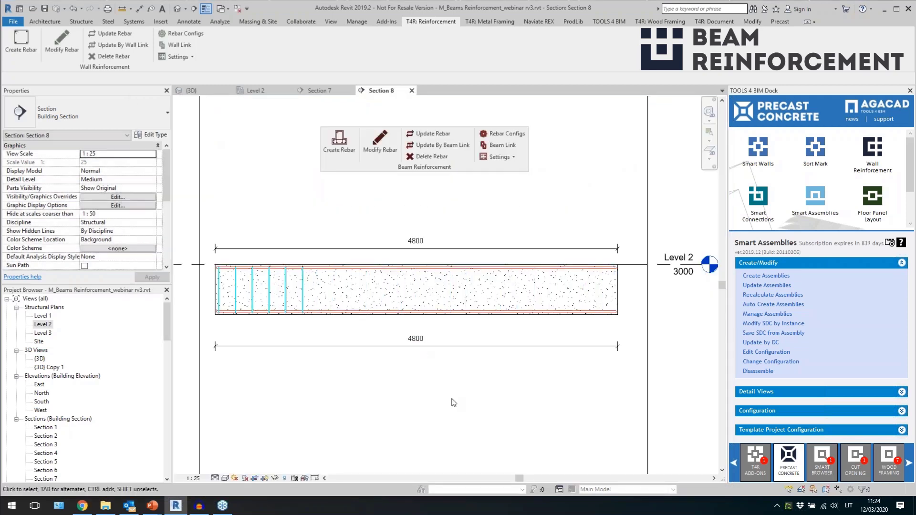
Place an aligned dimension string above the beam from its left end across all six stirrups
{"action": "key", "text": "d"}
{"action": "key", "text": "i"}
{"action": "left_click", "coordinate": [217, 299]}
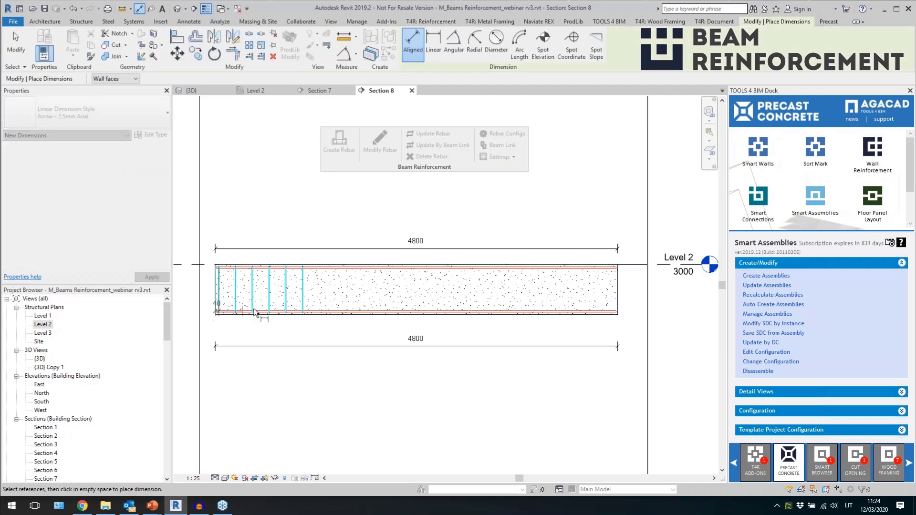
{"action": "left_click", "coordinate": [236, 302]}
{"action": "left_click", "coordinate": [253, 304]}
{"action": "left_click", "coordinate": [269, 305]}
{"action": "left_click", "coordinate": [286, 305]}
{"action": "left_click", "coordinate": [303, 305]}
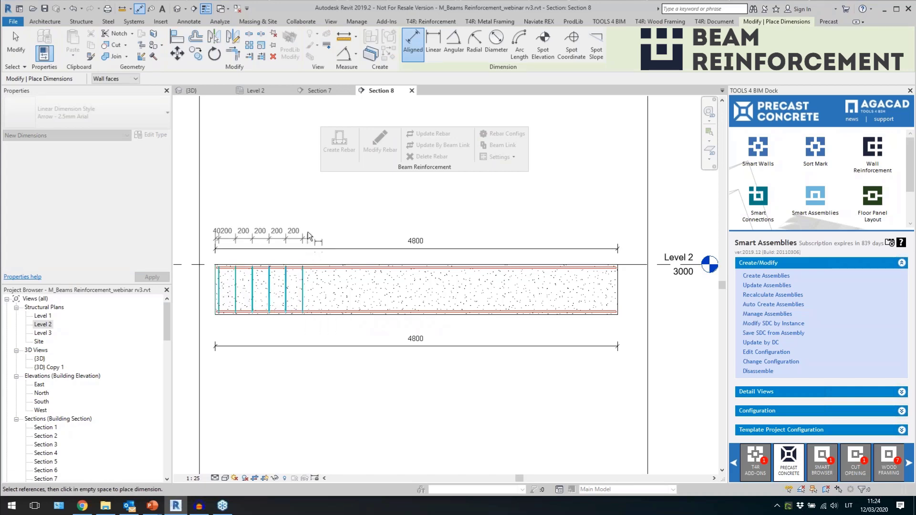
{"action": "left_click", "coordinate": [314, 284]}
{"action": "key", "text": "Escape"}
{"action": "key", "text": "Escape"}
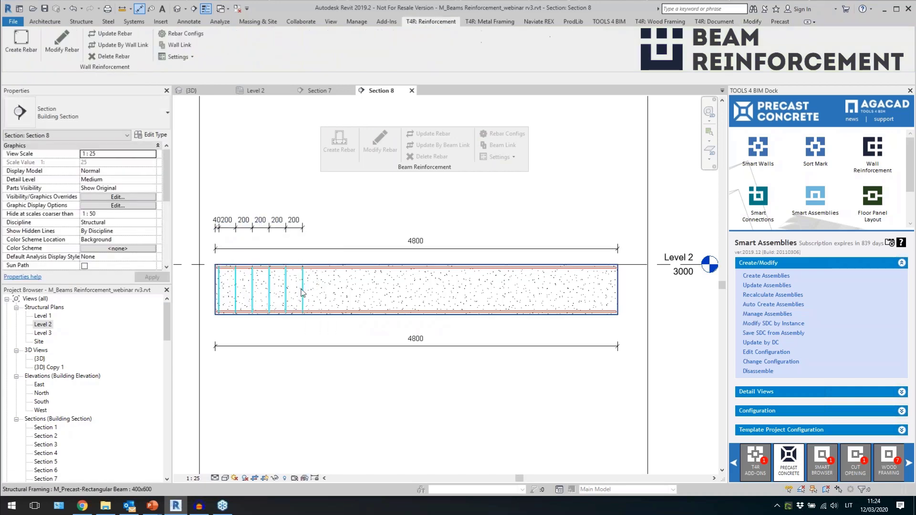
Add a second H8 OShape stirrup item to the beam's configuration, set its OneBar layout to L1 0, and save it
{"action": "left_click", "coordinate": [287, 302]}
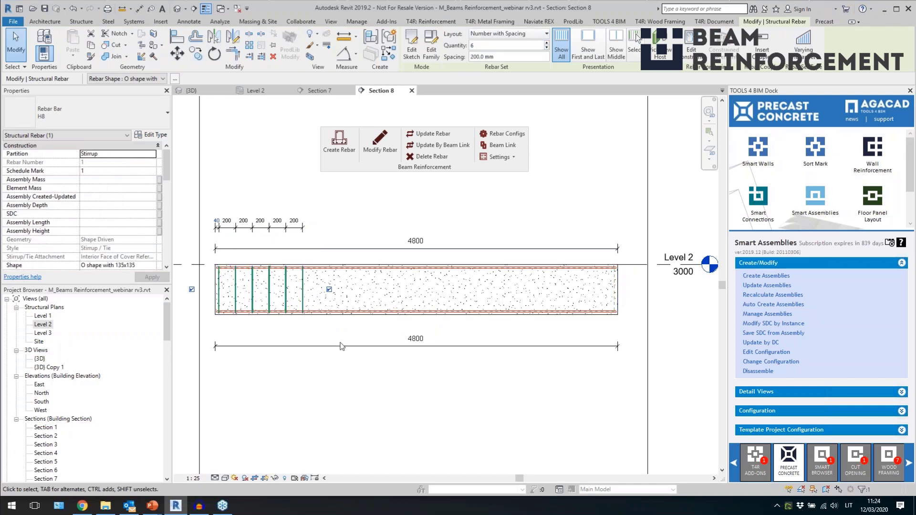
{"action": "left_click", "coordinate": [340, 391]}
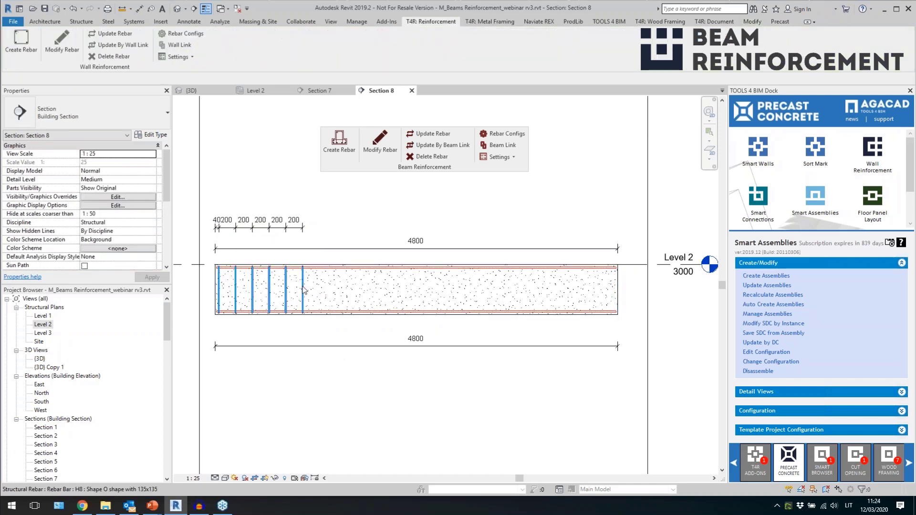
{"action": "left_click", "coordinate": [380, 143]}
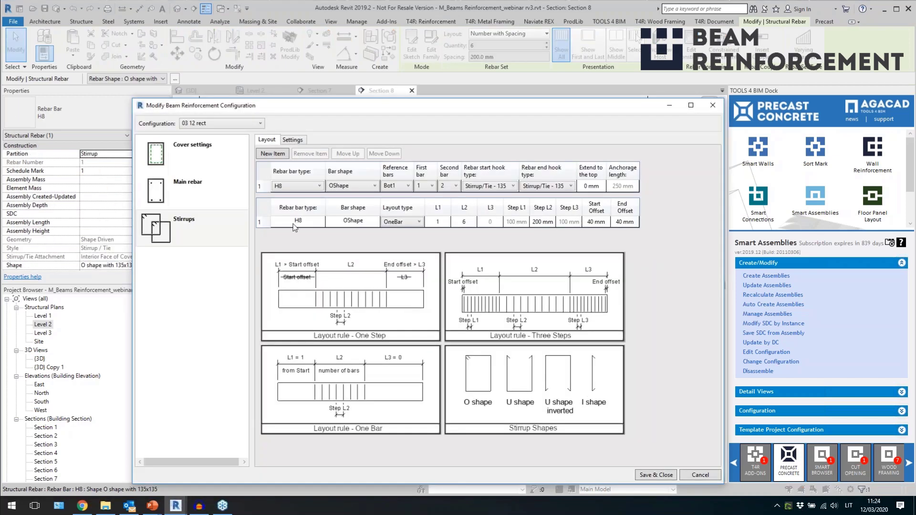
{"action": "left_click", "coordinate": [272, 189]}
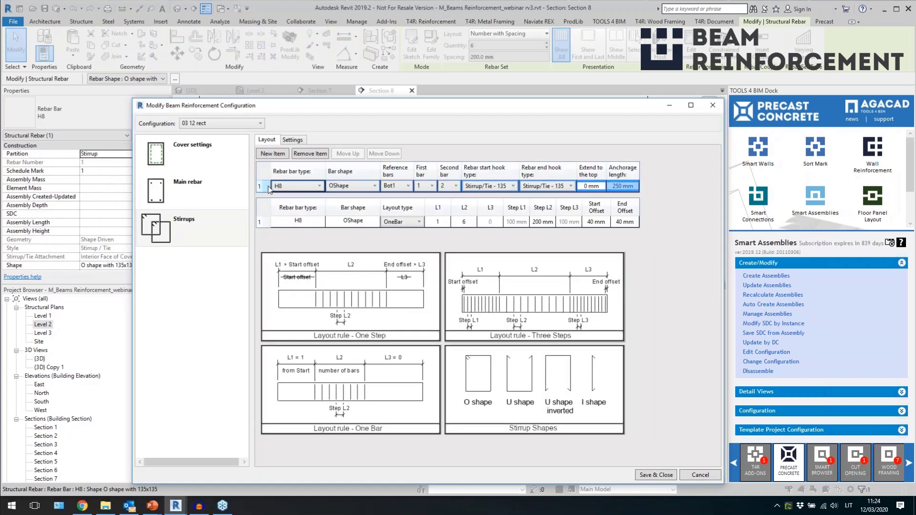
{"action": "left_click", "coordinate": [273, 153]}
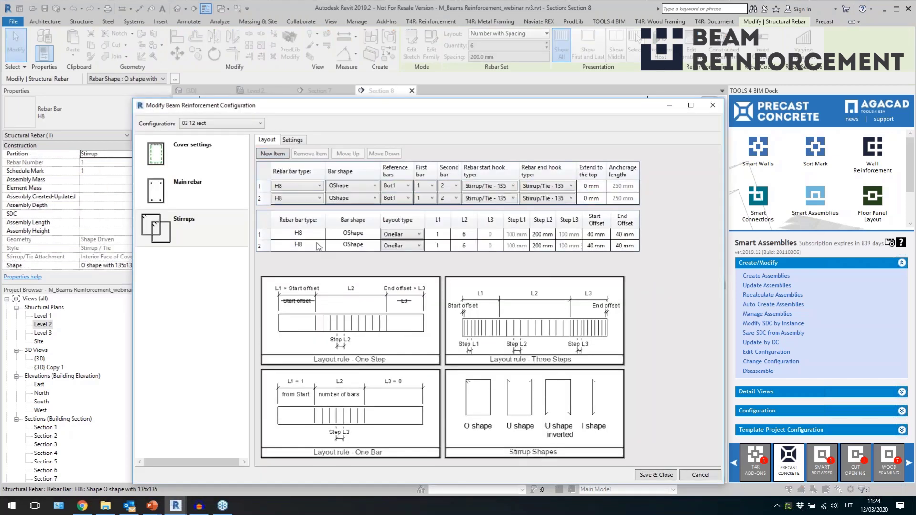
{"action": "left_click", "coordinate": [437, 245]}
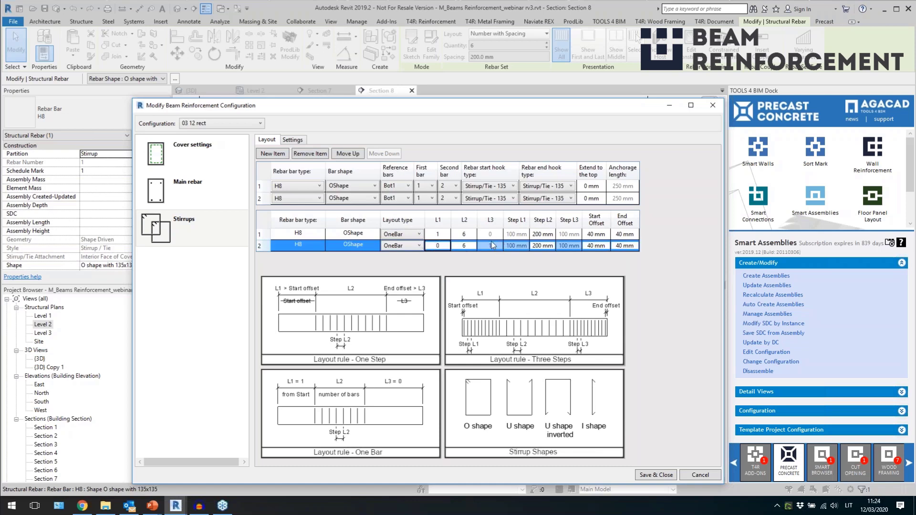
{"action": "left_click", "coordinate": [656, 475]}
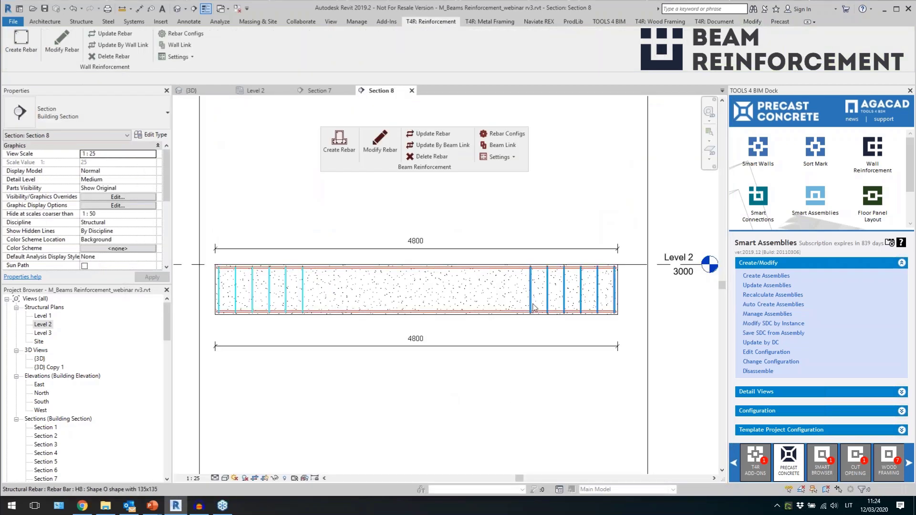
Set L2 to 2 and Step L2 to 75 mm for both OneBar stirrup rows, and save the configuration
{"action": "left_click", "coordinate": [529, 310]}
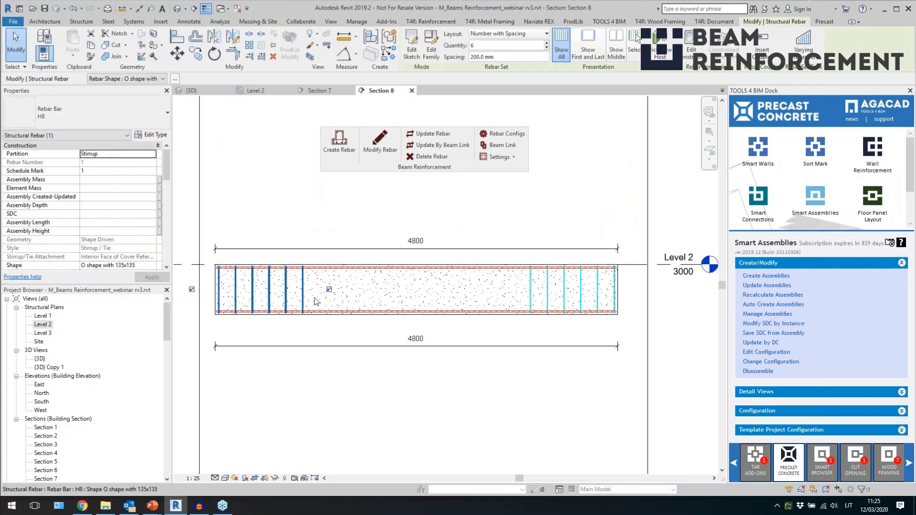
{"action": "left_click", "coordinate": [380, 148]}
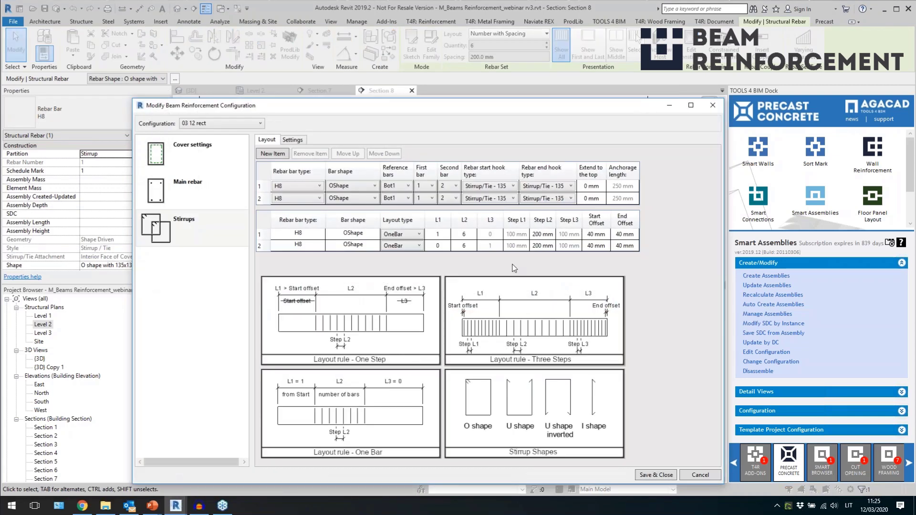
{"action": "left_click", "coordinate": [478, 237]}
{"action": "left_click", "coordinate": [469, 245]}
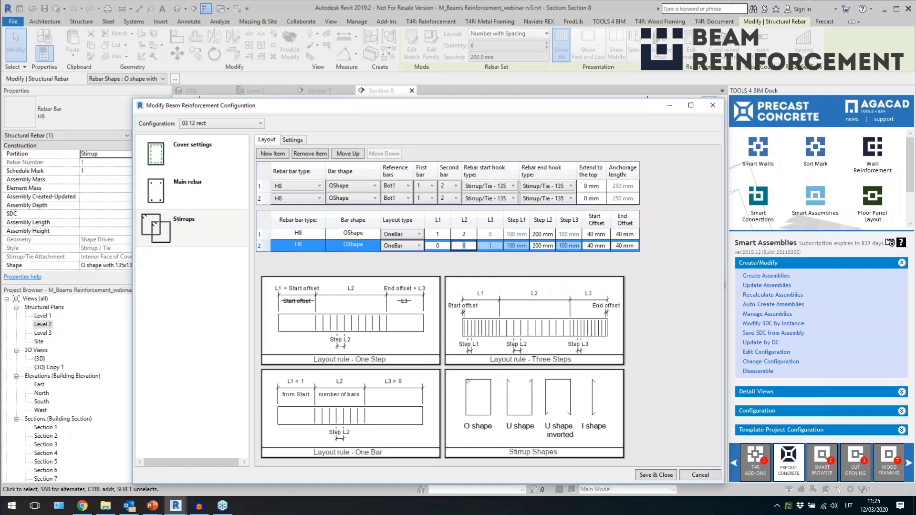
{"action": "left_click", "coordinate": [542, 234]}
{"action": "type", "text": "75"}
{"action": "left_click", "coordinate": [544, 247]}
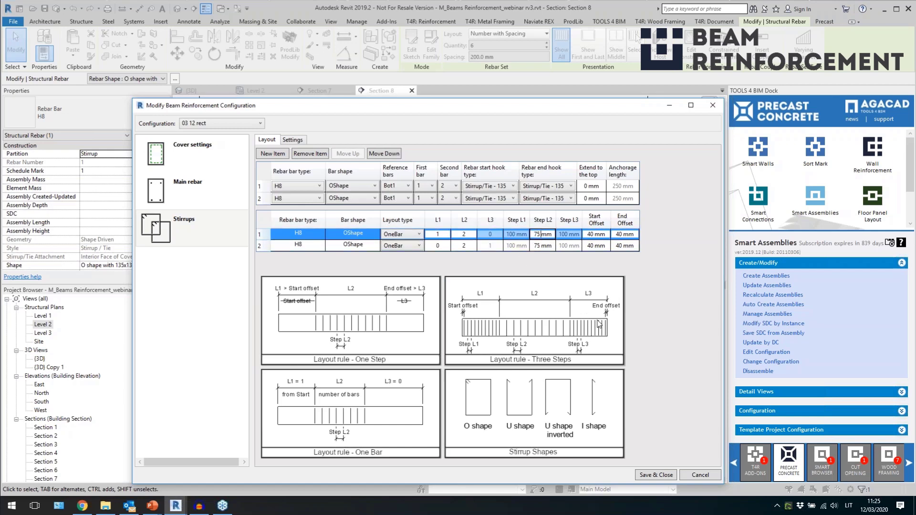
{"action": "left_click", "coordinate": [667, 476]}
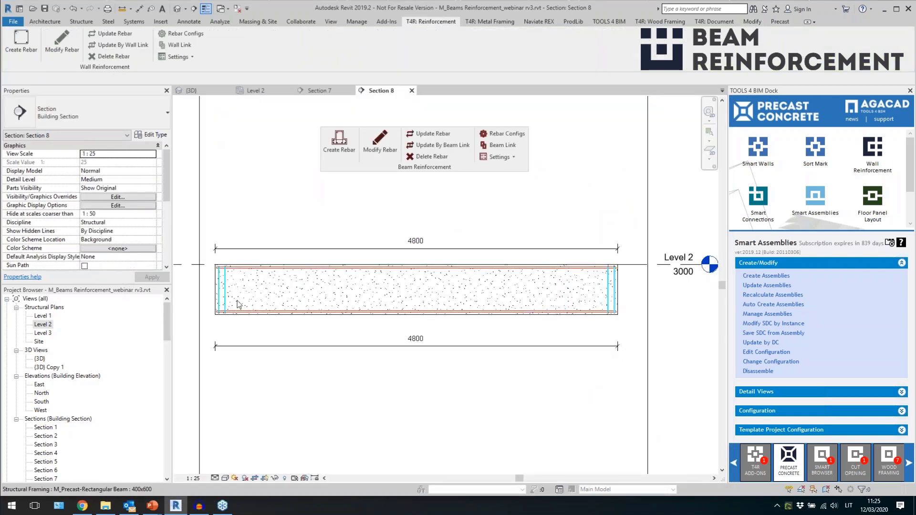
Add a third stirrup item to the beam's reinforcement configuration with a OneStep layout and a Step L2 of 150 mm
{"action": "left_click", "coordinate": [379, 143]}
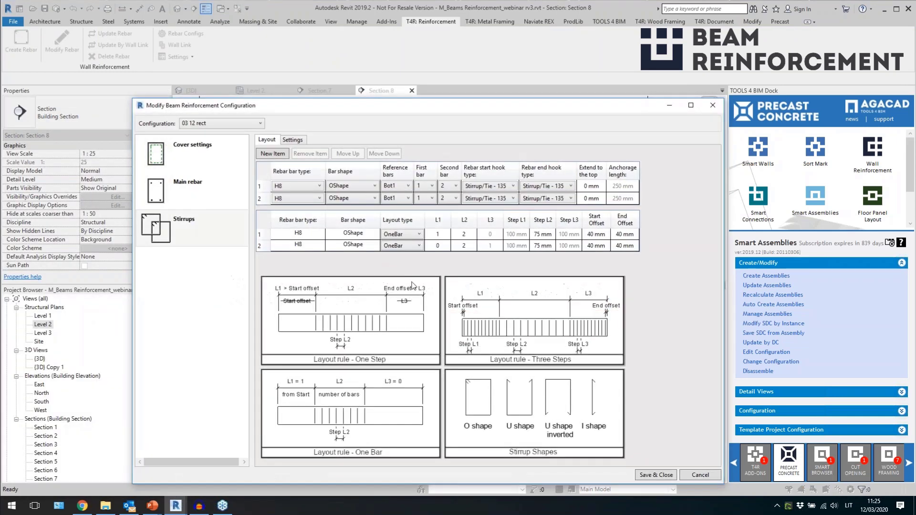
{"action": "left_click", "coordinate": [260, 198]}
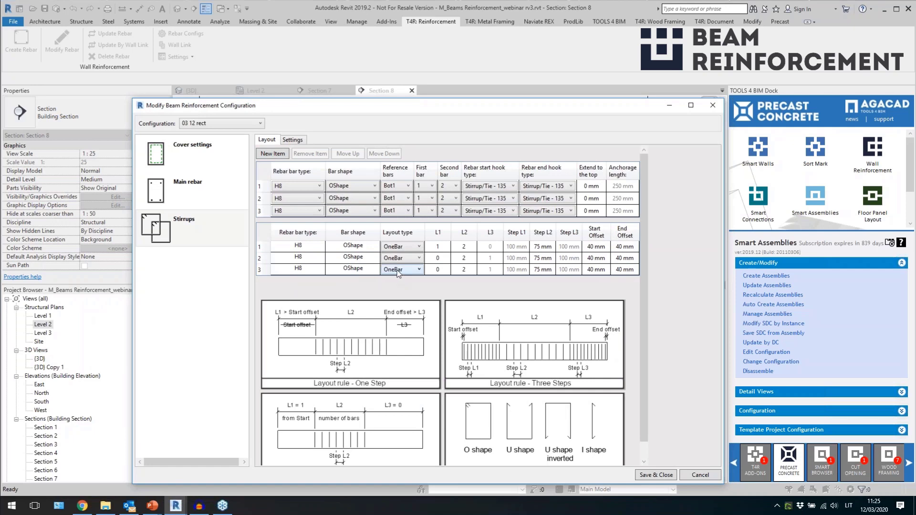
{"action": "left_click", "coordinate": [399, 270]}
{"action": "left_click", "coordinate": [400, 285]}
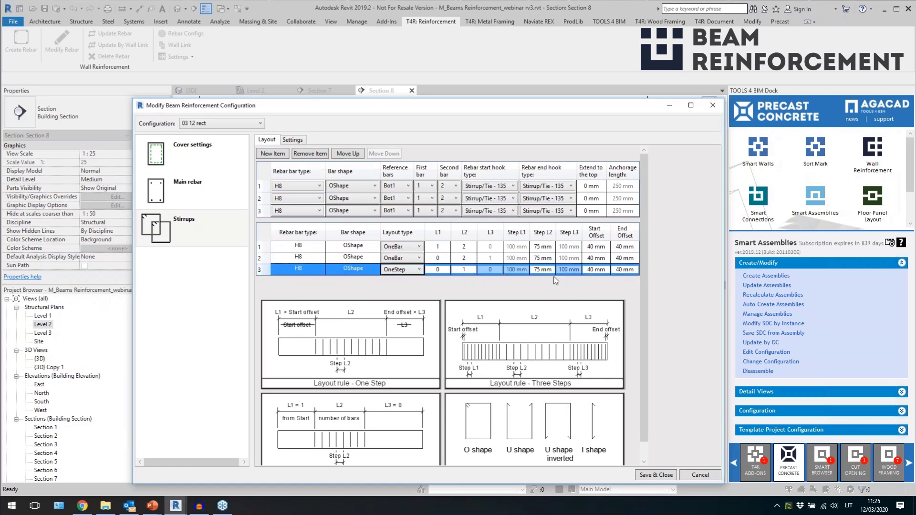
{"action": "left_click", "coordinate": [551, 270]}
{"action": "type", "text": "150"}
Set the third stirrup item's start and end offsets to 300 mm and save the configuration
{"action": "left_click", "coordinate": [597, 270]}
{"action": "double_click", "coordinate": [606, 270]}
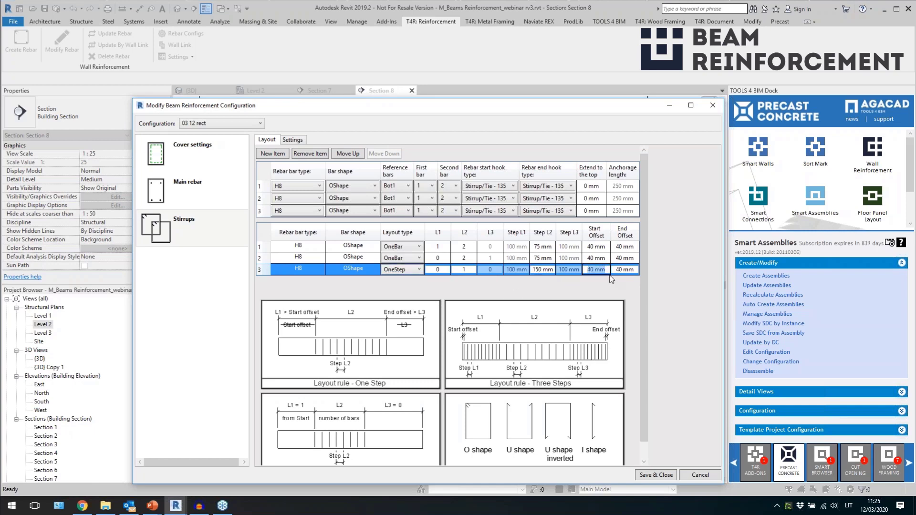
{"action": "type", "text": "300"}
{"action": "double_click", "coordinate": [616, 270]}
{"action": "type", "text": "300"}
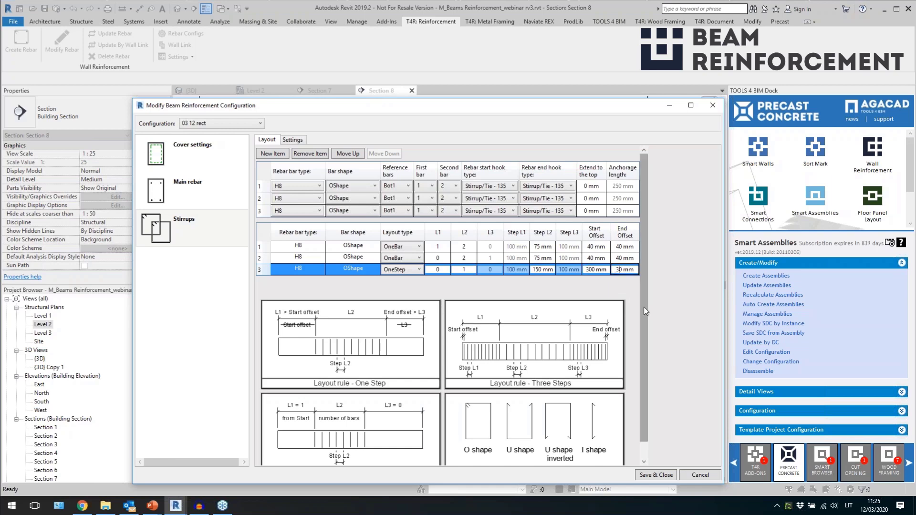
{"action": "left_click", "coordinate": [646, 475]}
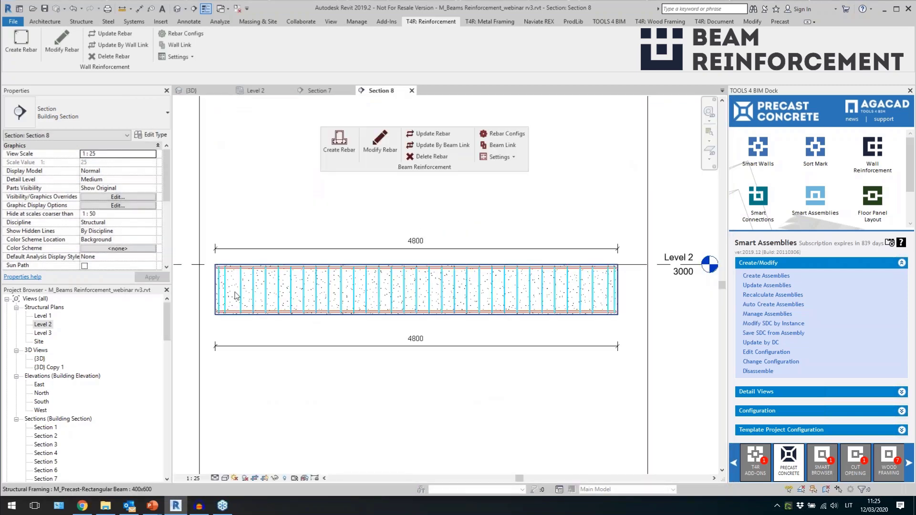
Examine the stirrups at the beam's end and select the stirrup sets one by one to check their spacing
{"action": "scroll", "coordinate": [616, 295], "scroll_direction": "up", "scroll_amount": 2}
{"action": "scroll", "coordinate": [616, 295], "scroll_direction": "up", "scroll_amount": 2}
{"action": "left_click", "coordinate": [609, 299]}
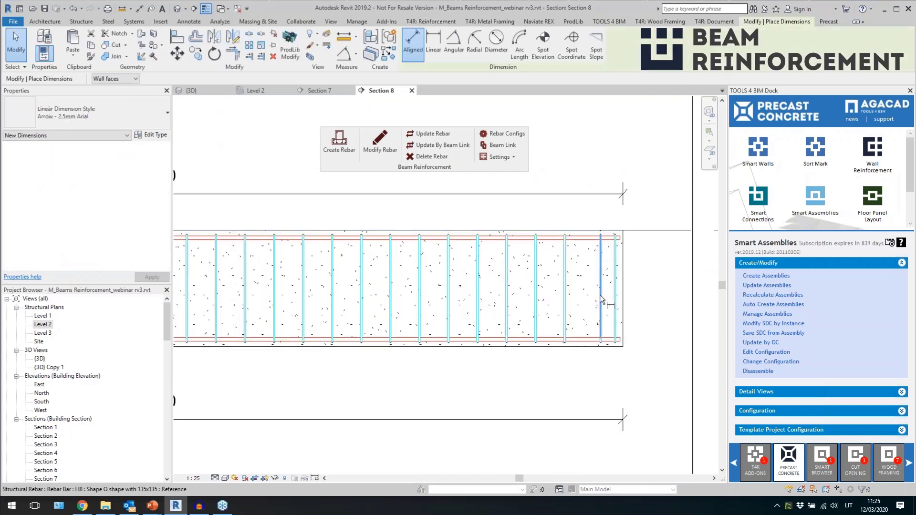
{"action": "scroll", "coordinate": [611, 300], "scroll_direction": "down", "scroll_amount": 2}
{"action": "key", "text": "Escape"}
{"action": "left_click", "coordinate": [561, 309]}
{"action": "scroll", "coordinate": [561, 309], "scroll_direction": "down", "scroll_amount": 2}
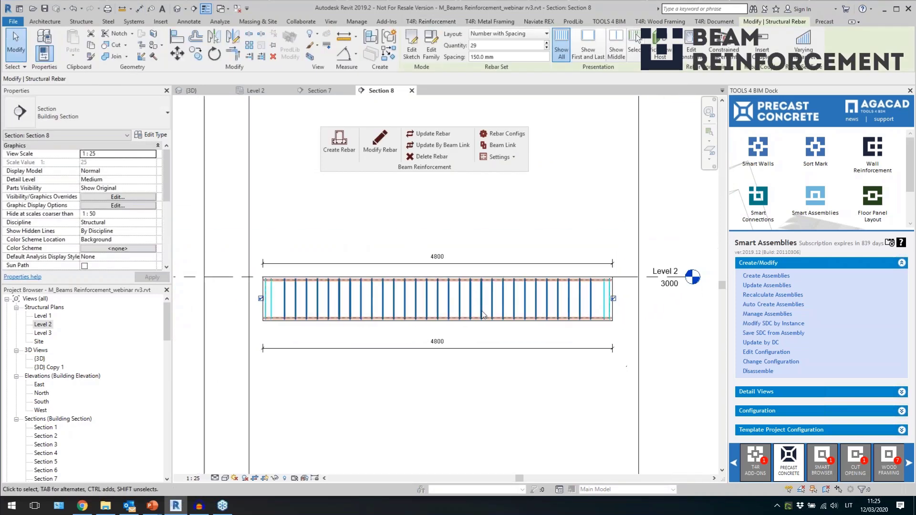
{"action": "key", "text": "Escape"}
{"action": "left_click", "coordinate": [549, 314]}
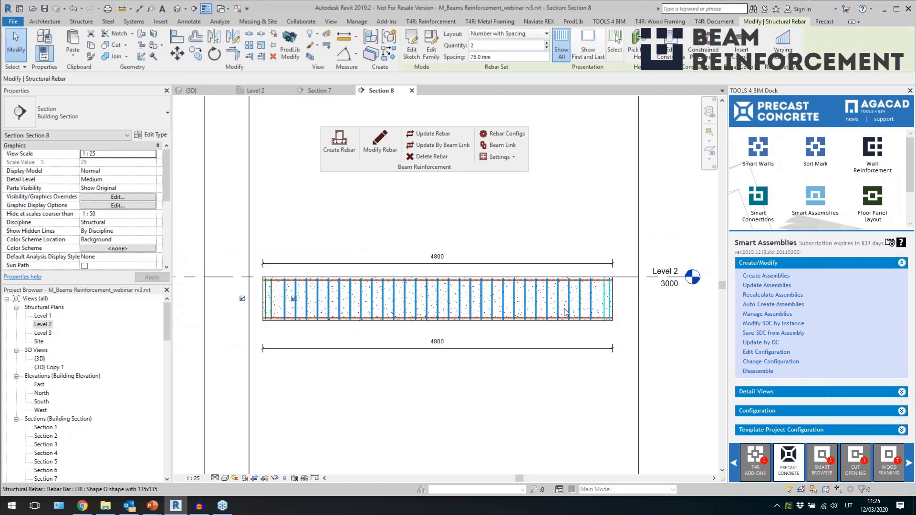
{"action": "key", "text": "Escape"}
Open the default 3D view, close the inactive views, and bring the row of sample beams into view
{"action": "left_click", "coordinate": [183, 8]}
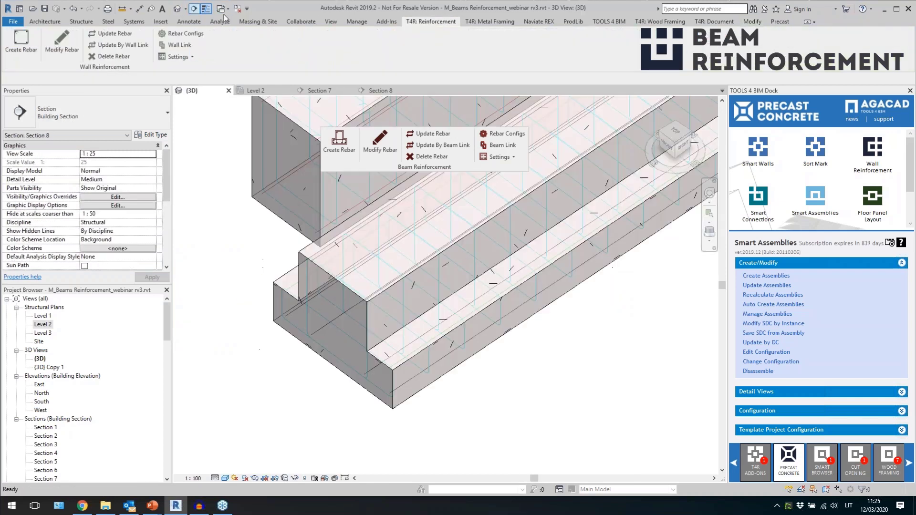
{"action": "left_click", "coordinate": [237, 9]}
{"action": "scroll", "coordinate": [515, 301], "scroll_direction": "down", "scroll_amount": 10}
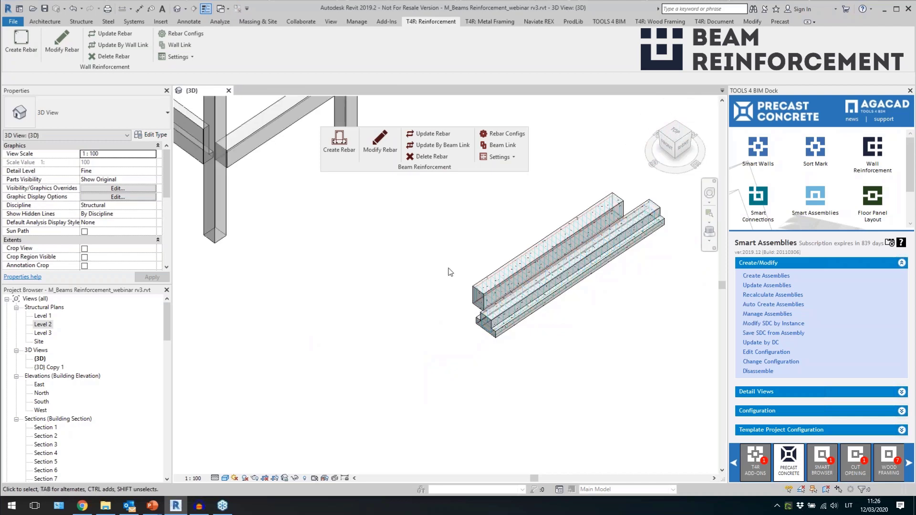
{"action": "scroll", "coordinate": [370, 399], "scroll_direction": "up", "scroll_amount": 3}
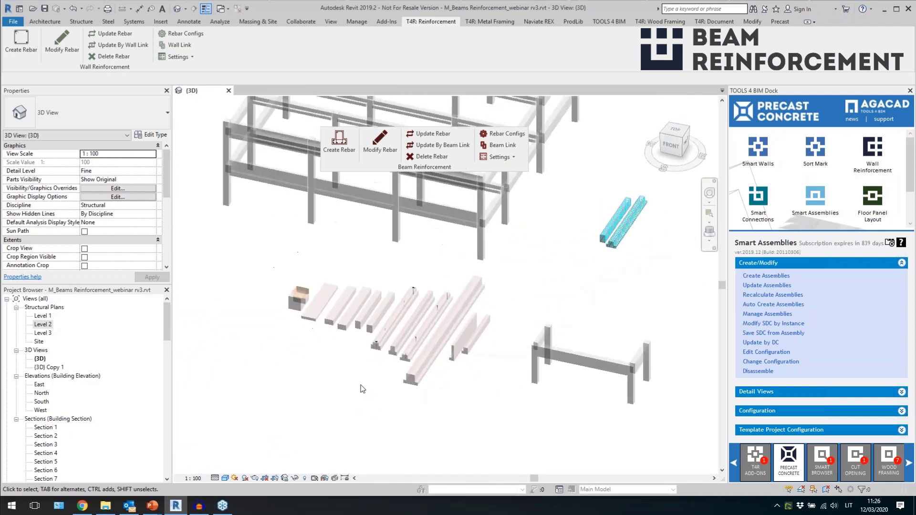
{"action": "left_click_drag", "start_coordinate": [489, 384], "coordinate": [291, 301]}
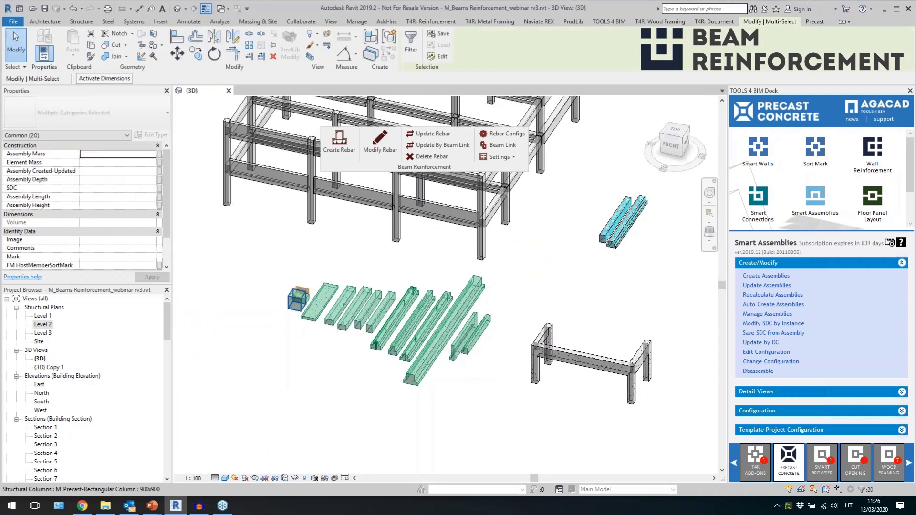
{"action": "left_click", "coordinate": [411, 42]}
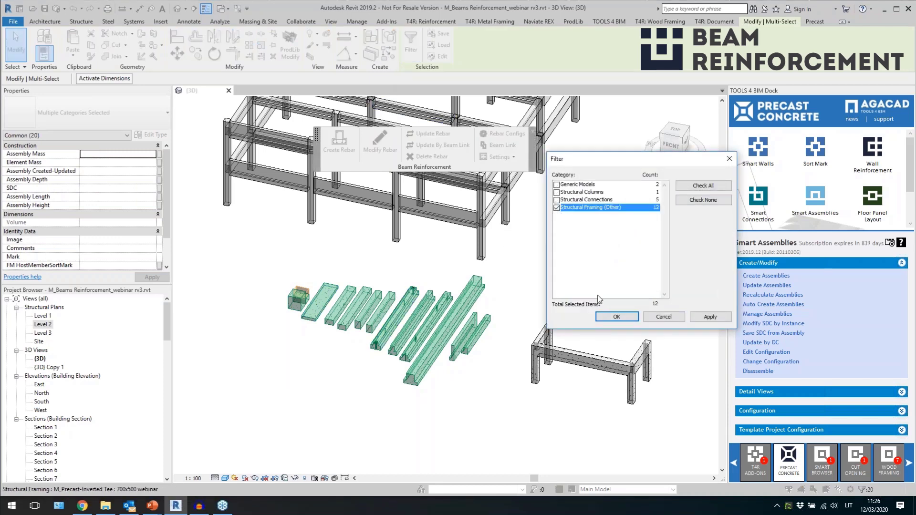
{"action": "left_click", "coordinate": [665, 317]}
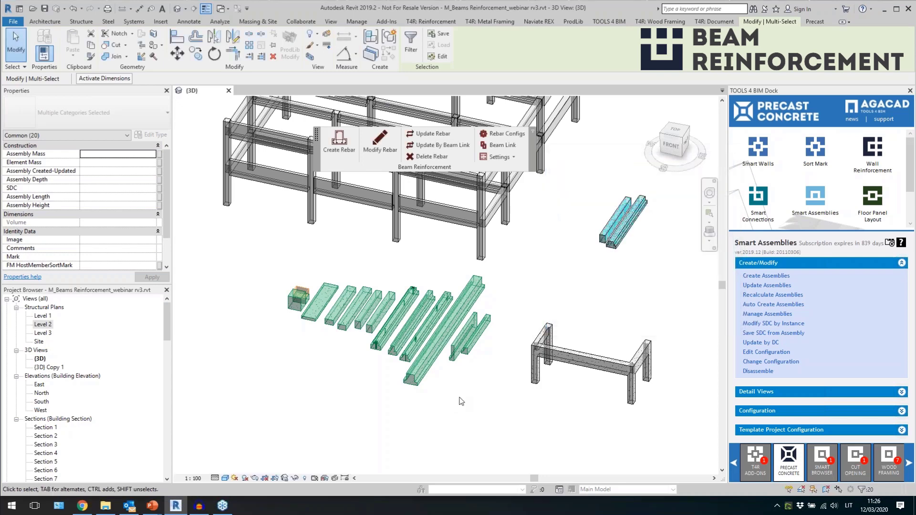
Isolate the row of sample precast elements and filter the selection down to Structural Framing (Other)
{"action": "left_click_drag", "start_coordinate": [484, 403], "coordinate": [271, 284]}
{"action": "key", "text": "i"}
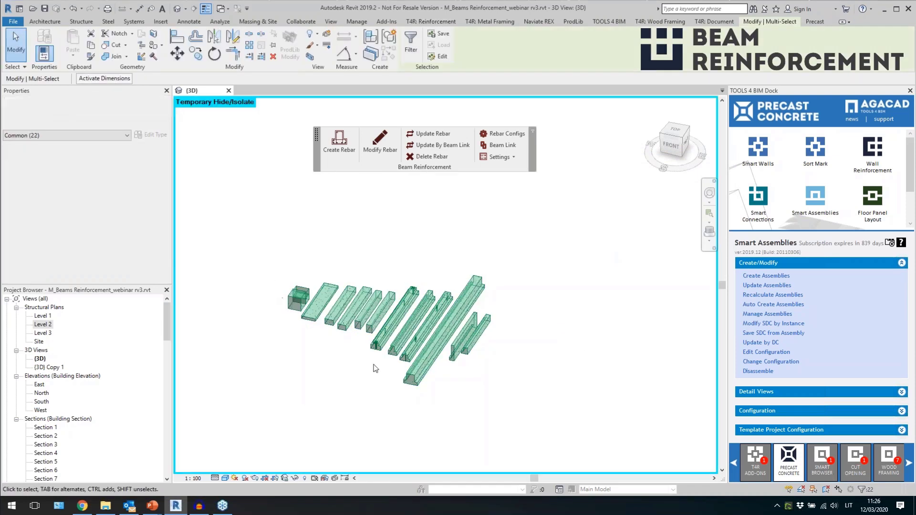
{"action": "left_click", "coordinate": [411, 44]}
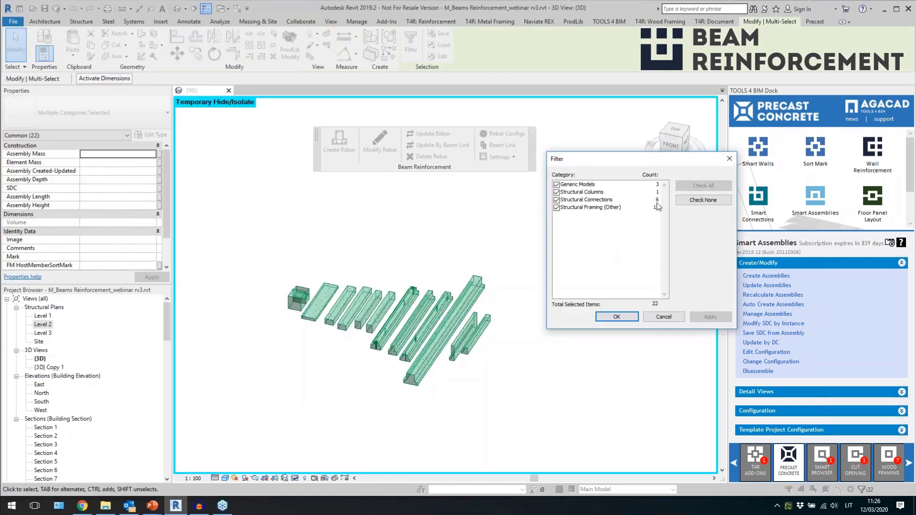
{"action": "left_click", "coordinate": [703, 200]}
{"action": "left_click", "coordinate": [557, 208]}
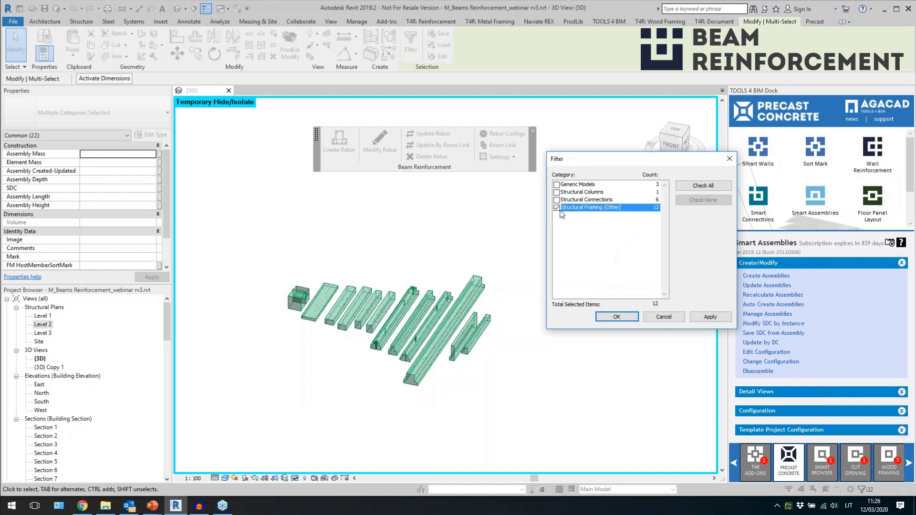
{"action": "left_click", "coordinate": [617, 317]}
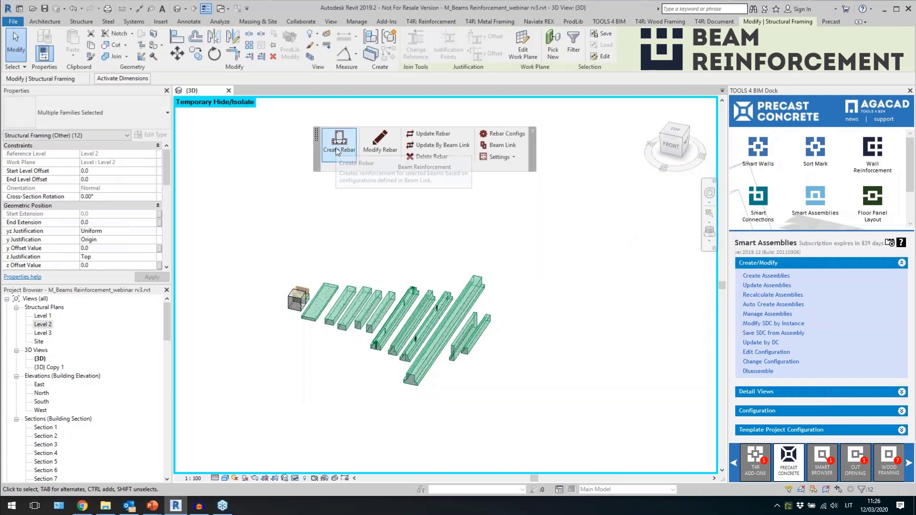
Create beam reinforcement for all the selected framing elements, accept the warnings, and clear the selection
{"action": "left_click", "coordinate": [337, 152]}
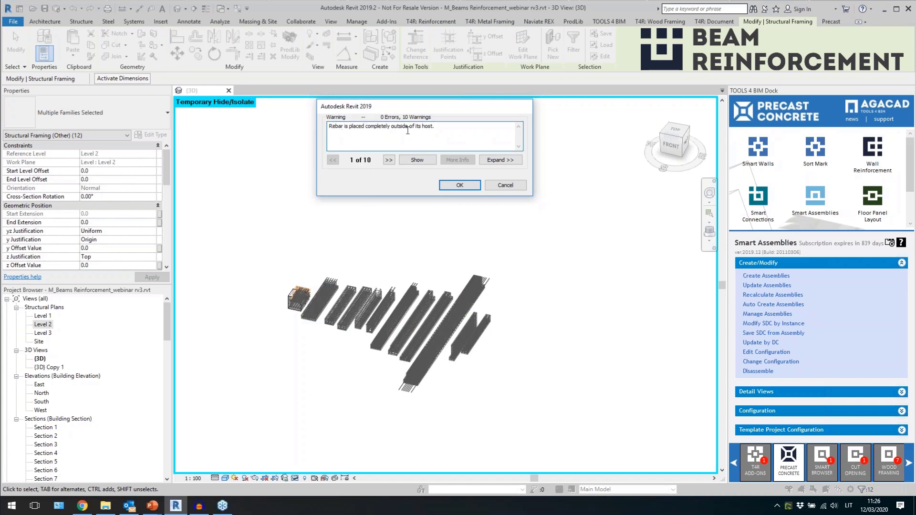
{"action": "left_click", "coordinate": [458, 186]}
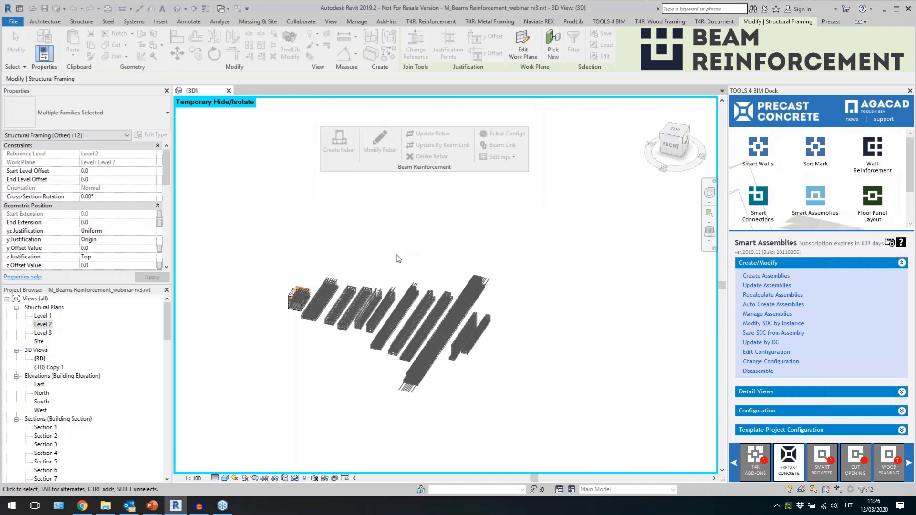
{"action": "left_click", "coordinate": [396, 258]}
Examine the rebar generated where the 900x400 rectangular beam meets the precast column from several sides
{"action": "scroll", "coordinate": [411, 277], "scroll_direction": "up", "scroll_amount": 5}
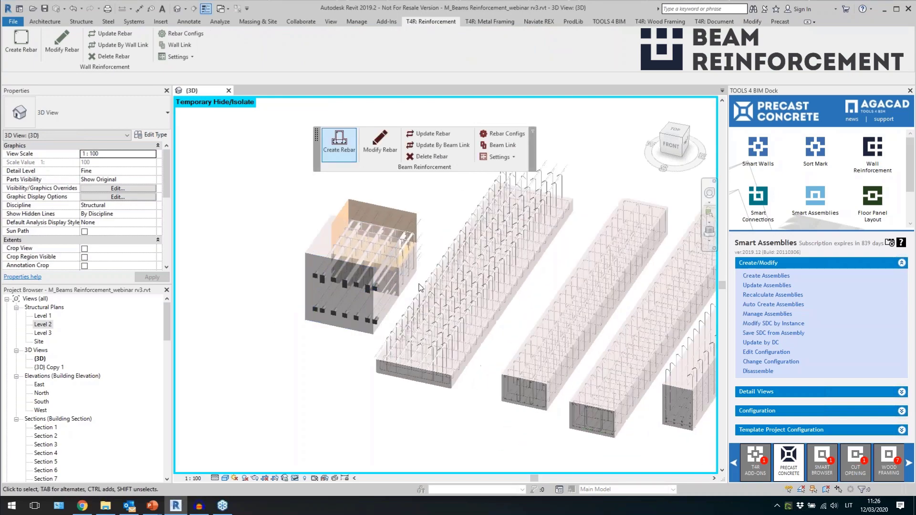
{"action": "scroll", "coordinate": [419, 287], "scroll_direction": "up", "scroll_amount": 4}
{"action": "scroll", "coordinate": [401, 293], "scroll_direction": "down", "scroll_amount": 5}
{"action": "left_click", "coordinate": [377, 288]}
{"action": "middle_click_drag", "start_coordinate": [365, 336], "coordinate": [496, 318], "text": "shift"}
{"action": "scroll", "coordinate": [402, 273], "scroll_direction": "up", "scroll_amount": 5}
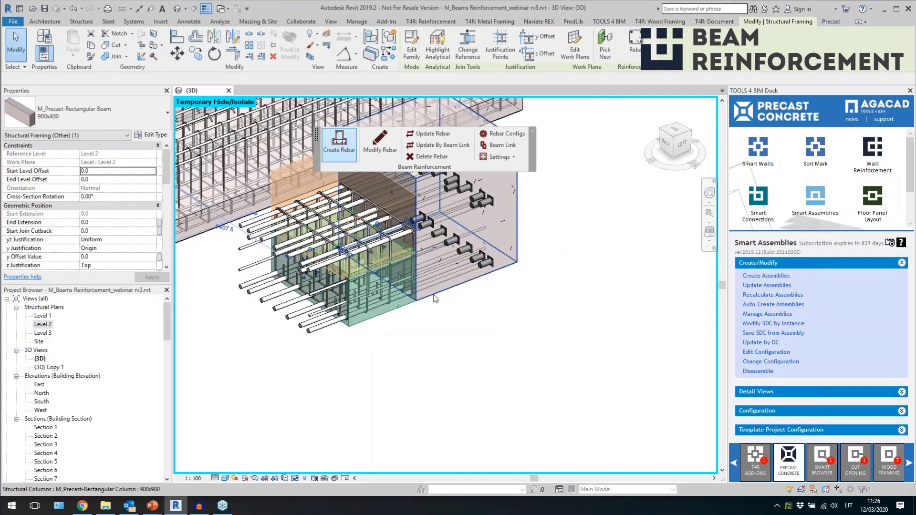
{"action": "left_click", "coordinate": [434, 296]}
{"action": "scroll", "coordinate": [310, 284], "scroll_direction": "up", "scroll_amount": 3}
{"action": "left_click", "coordinate": [325, 357]}
{"action": "scroll", "coordinate": [325, 356], "scroll_direction": "down", "scroll_amount": 3}
{"action": "middle_click_drag", "start_coordinate": [324, 357], "coordinate": [480, 371], "text": "shift"}
{"action": "scroll", "coordinate": [403, 354], "scroll_direction": "up", "scroll_amount": 3}
{"action": "left_click", "coordinate": [403, 348]}
{"action": "middle_click_drag", "start_coordinate": [403, 347], "coordinate": [444, 320], "text": "shift"}
{"action": "key", "text": "Escape"}
Inspect the I-shaped ties, longitudinal bars and rebar couplers at the beam-to-column connection
{"action": "left_click", "coordinate": [354, 230]}
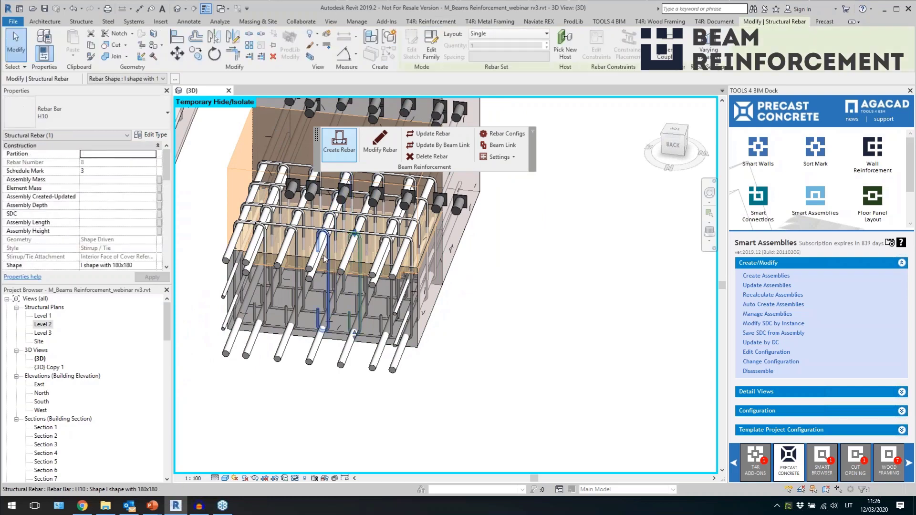
{"action": "left_click", "coordinate": [320, 240]}
{"action": "middle_click_drag", "start_coordinate": [545, 317], "coordinate": [487, 333], "text": "shift"}
{"action": "middle_click_drag", "start_coordinate": [551, 248], "coordinate": [474, 317]}
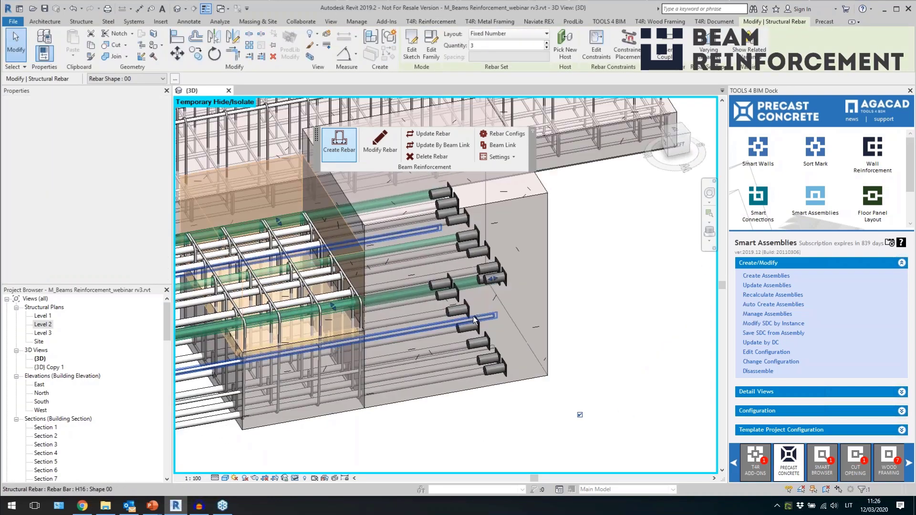
{"action": "left_click", "coordinate": [494, 278]}
{"action": "middle_click_drag", "start_coordinate": [526, 316], "coordinate": [534, 377], "text": "shift"}
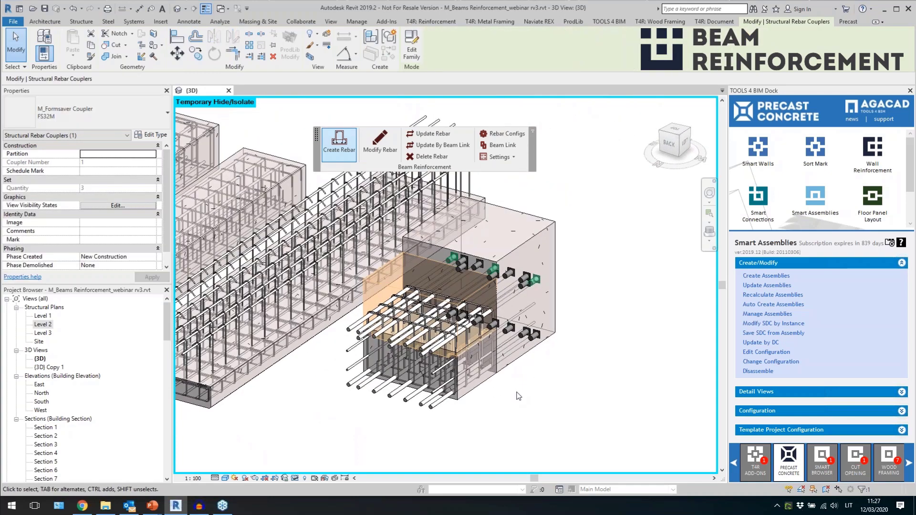
{"action": "scroll", "coordinate": [517, 394], "scroll_direction": "up", "scroll_amount": 2}
{"action": "left_click", "coordinate": [491, 405]}
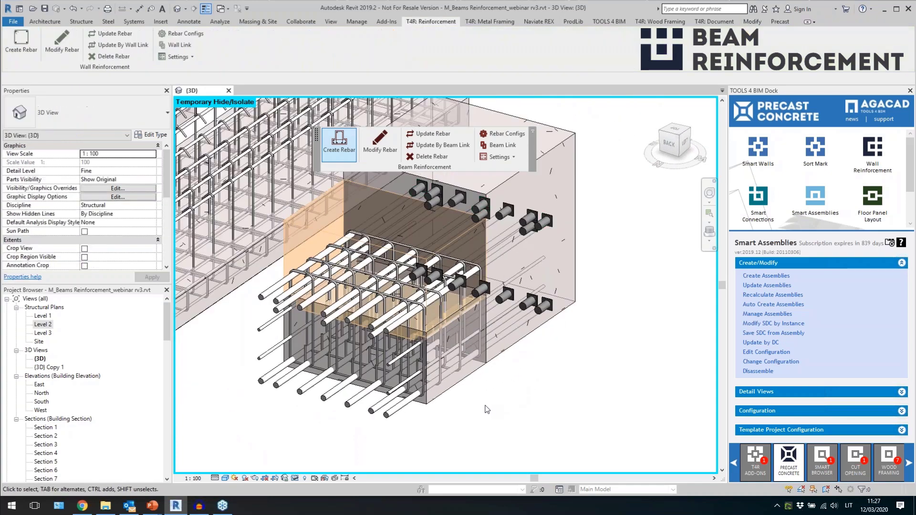
Cut the 900x400 rectangular beam with the orange void block using Cut Geometry
{"action": "left_click", "coordinate": [442, 394]}
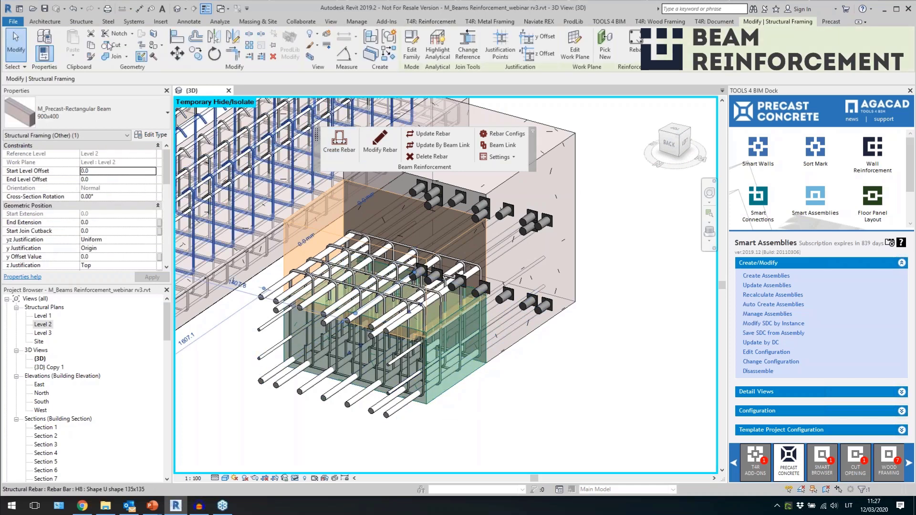
{"action": "key", "text": "Escape"}
{"action": "left_click", "coordinate": [316, 376]}
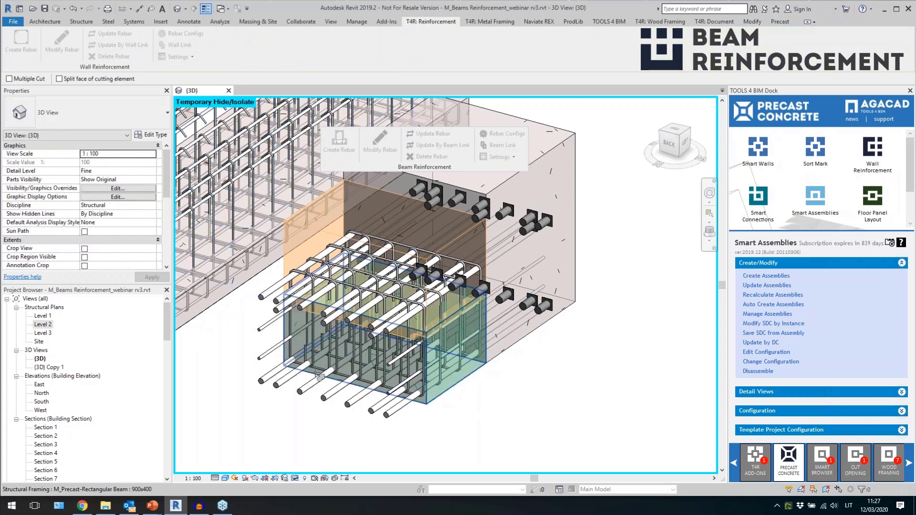
{"action": "left_click", "coordinate": [344, 319]}
{"action": "key", "text": "Escape"}
{"action": "scroll", "coordinate": [287, 332], "scroll_direction": "up", "scroll_amount": 3}
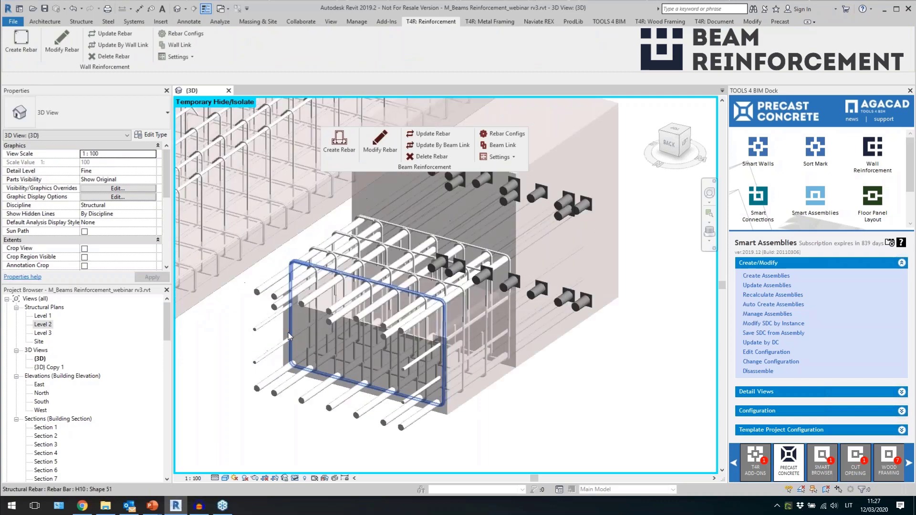
Inspect the cut beam's profile and its bars from the back and from other angles
{"action": "left_click", "coordinate": [380, 362]}
{"action": "middle_click_drag", "start_coordinate": [379, 361], "coordinate": [664, 286], "text": "shift"}
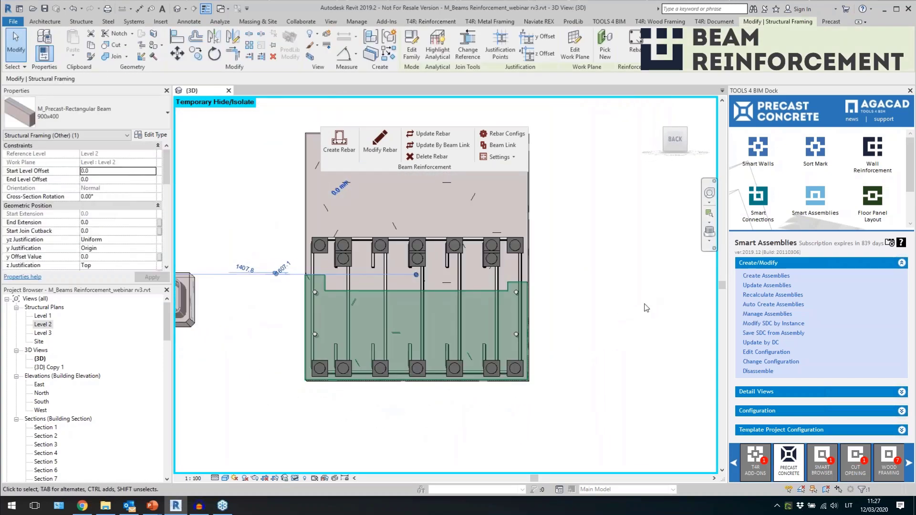
{"action": "middle_click_drag", "start_coordinate": [597, 331], "coordinate": [556, 385], "text": "shift"}
{"action": "left_click", "coordinate": [556, 383]}
{"action": "scroll", "coordinate": [585, 349], "scroll_direction": "down", "scroll_amount": 3}
{"action": "middle_click_drag", "start_coordinate": [589, 352], "coordinate": [390, 316], "text": "shift"}
{"action": "scroll", "coordinate": [355, 293], "scroll_direction": "down", "scroll_amount": 3}
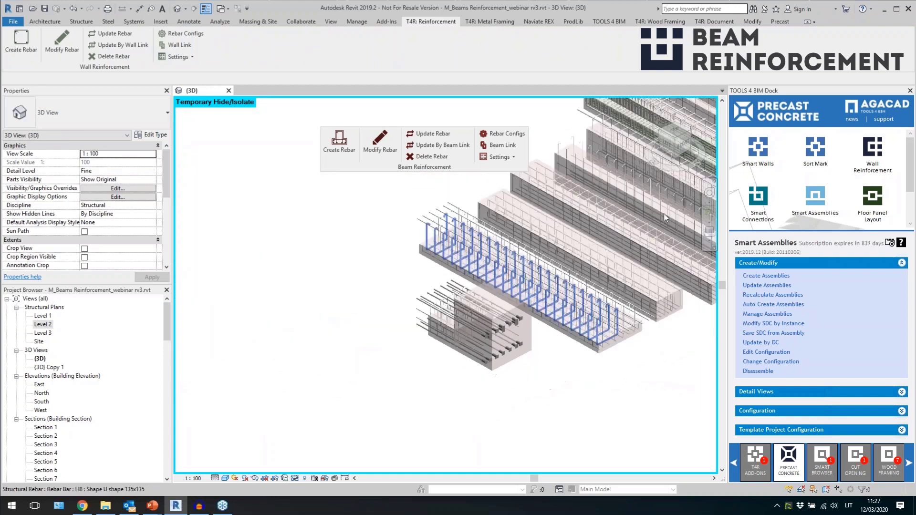
Look at the wide shallow beam's cross-section from the front and select its outermost U-shaped stirrup
{"action": "left_click", "coordinate": [684, 152]}
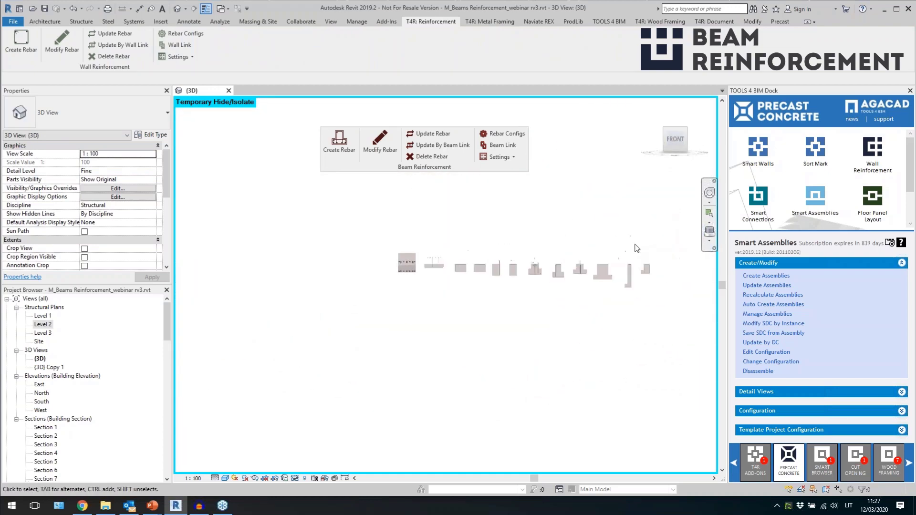
{"action": "scroll", "coordinate": [339, 274], "scroll_direction": "up", "scroll_amount": 10}
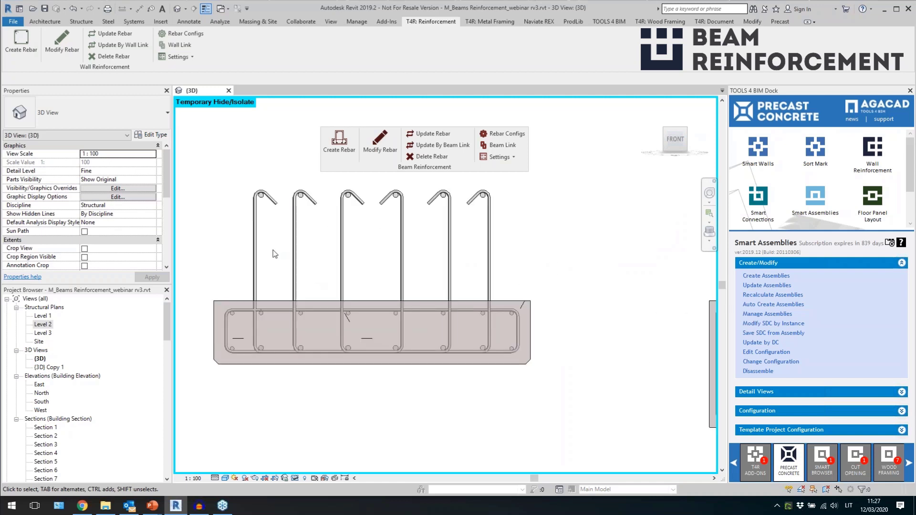
{"action": "left_click", "coordinate": [253, 276]}
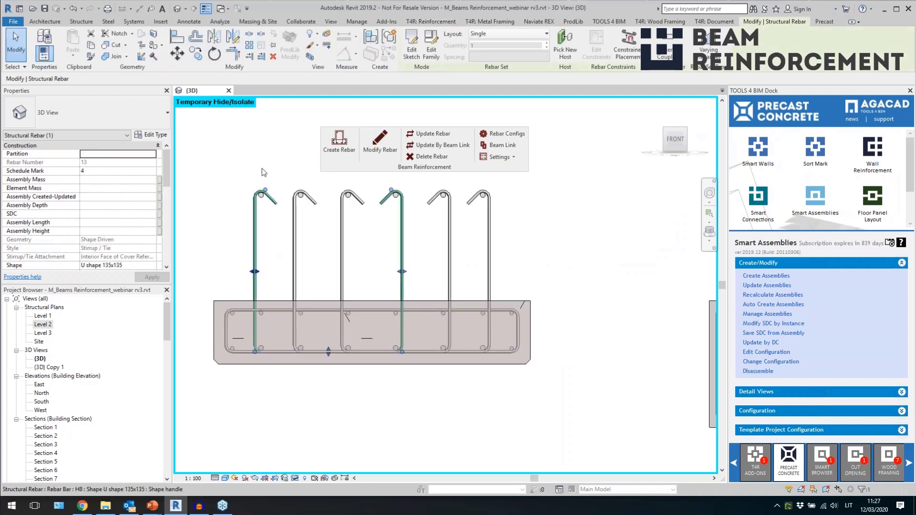
Select the straight bars inside the outermost stirrup hooks of the wide shallow beam and review their rebar properties
{"action": "key", "text": "Escape"}
{"action": "left_click", "coordinate": [261, 200]}
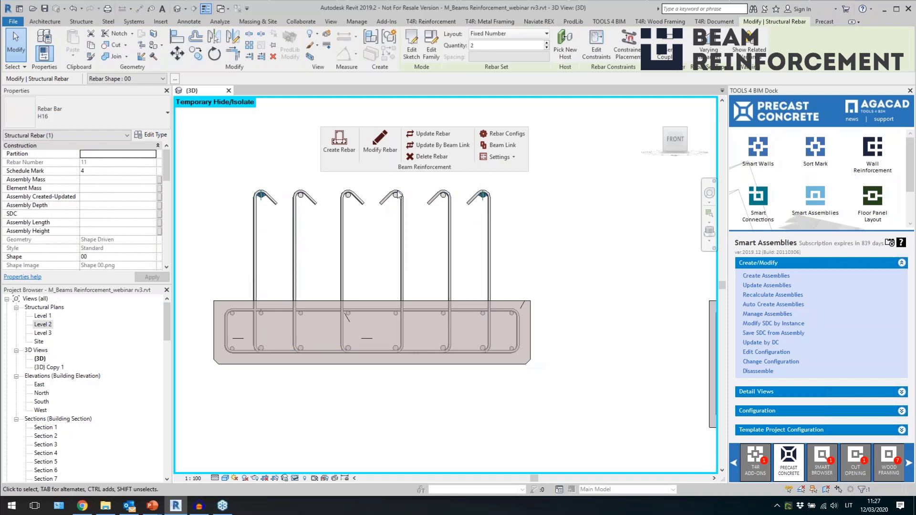
{"action": "left_click", "coordinate": [527, 316]}
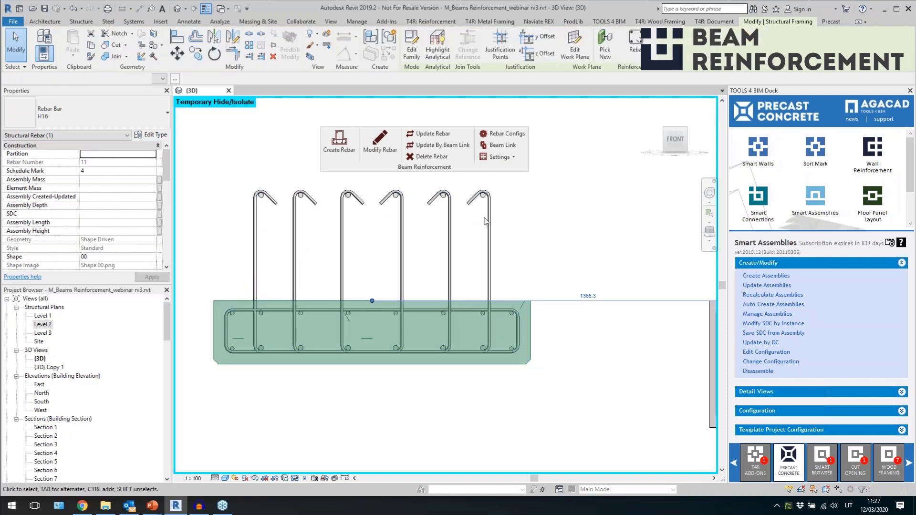
{"action": "left_click", "coordinate": [484, 195]}
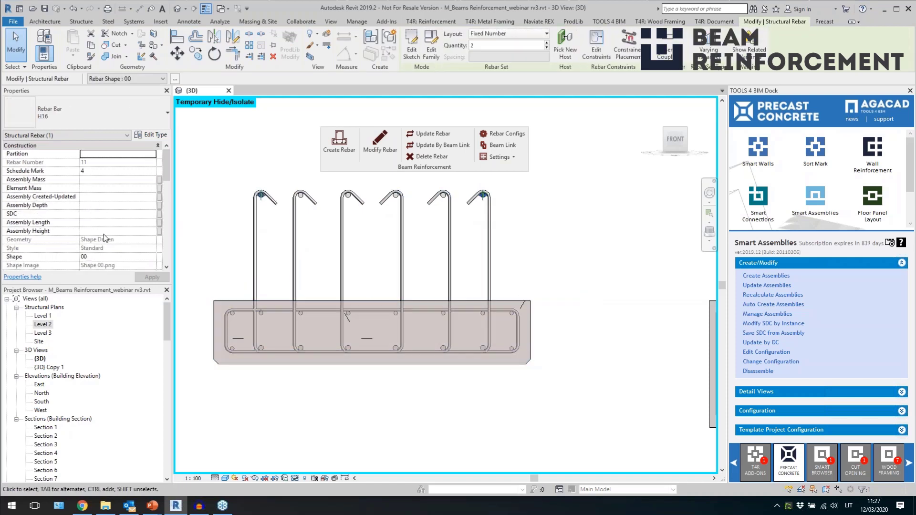
{"action": "scroll", "coordinate": [104, 234], "scroll_direction": "down", "scroll_amount": 5}
{"action": "scroll", "coordinate": [115, 238], "scroll_direction": "down", "scroll_amount": 5}
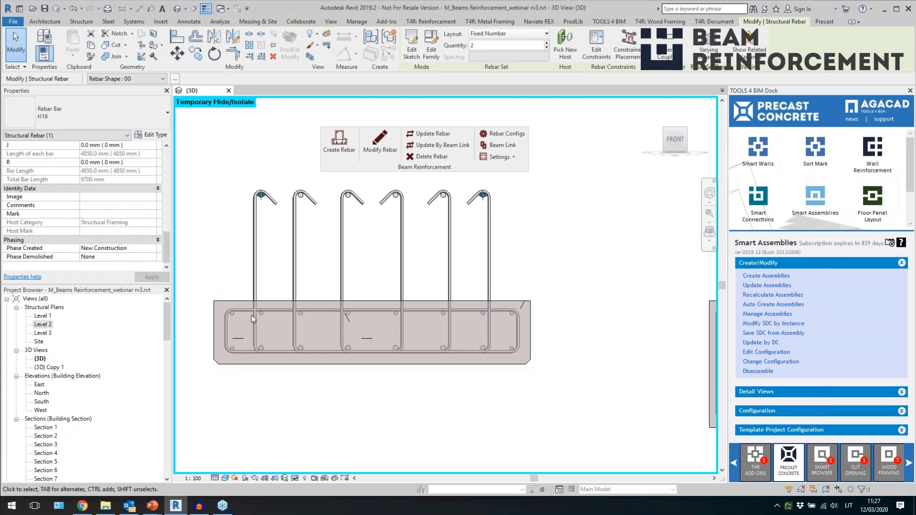
{"action": "key", "text": "Escape"}
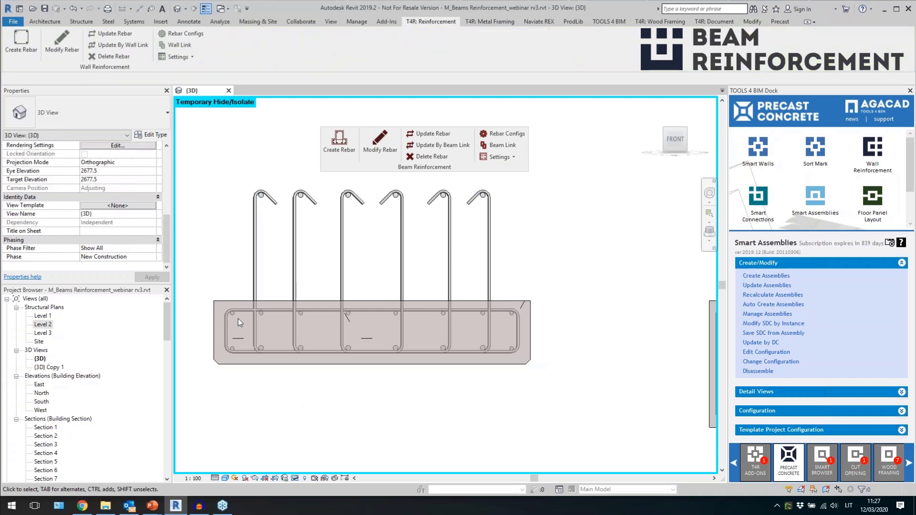
Check the closed stirrup of the wide shallow beam and the overlapping stirrups in the adjacent rectangular beams
{"action": "left_click", "coordinate": [284, 312]}
{"action": "middle_click_drag", "start_coordinate": [576, 393], "coordinate": [444, 388]}
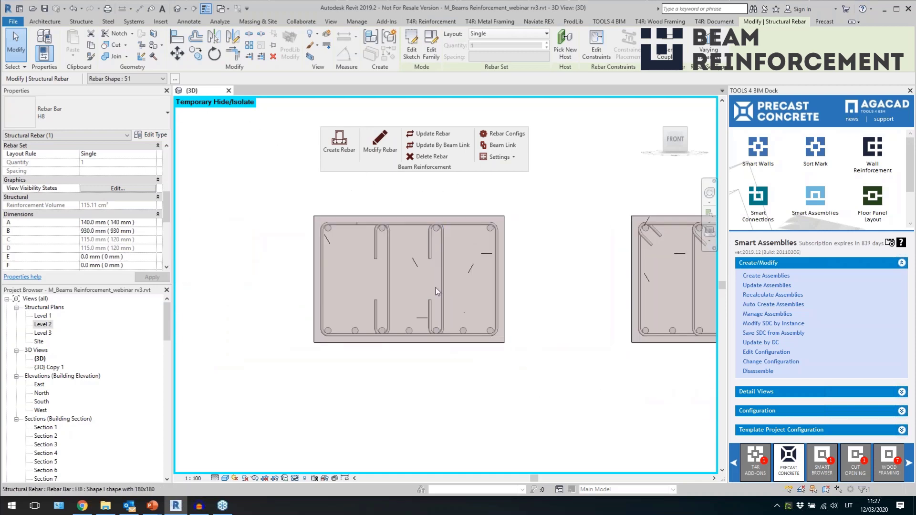
{"action": "middle_click_drag", "start_coordinate": [539, 351], "coordinate": [310, 333]}
{"action": "left_click", "coordinate": [467, 271]}
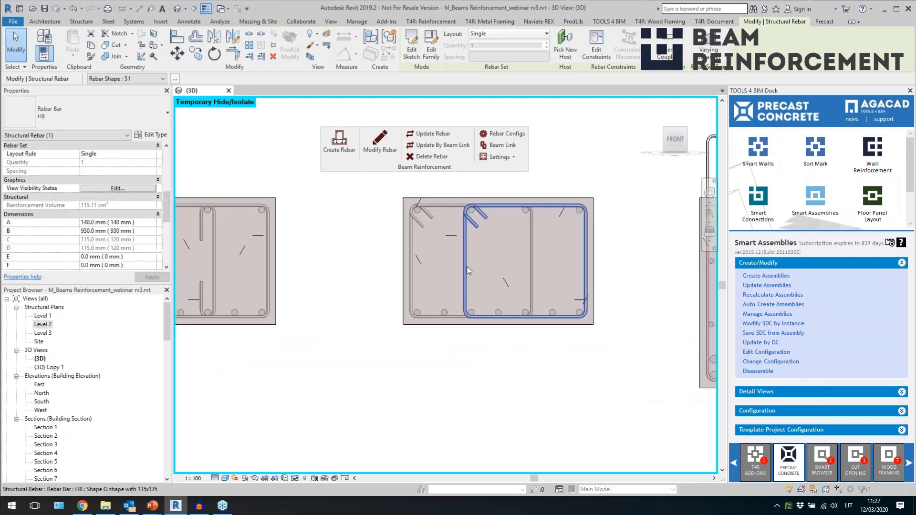
{"action": "left_click", "coordinate": [533, 272]}
{"action": "middle_click_drag", "start_coordinate": [551, 359], "coordinate": [344, 434]}
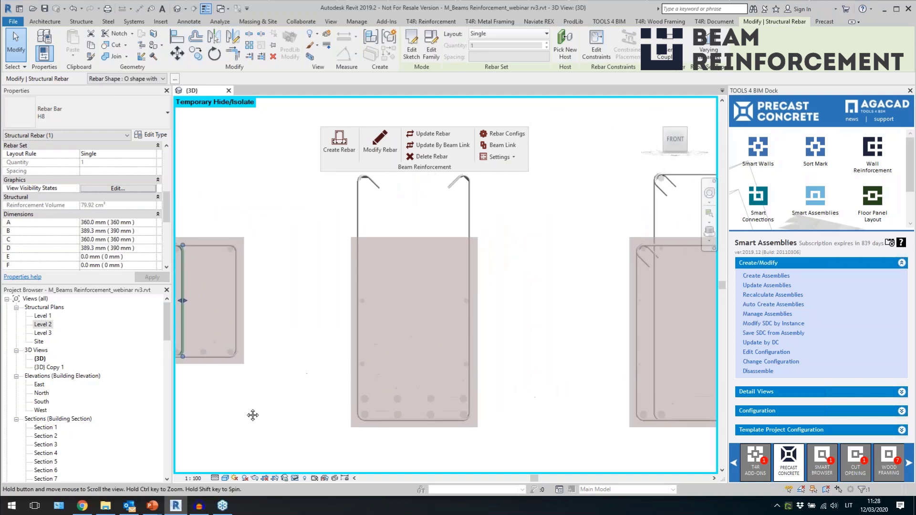
Review the Bot2 row in the main rebar configuration of the rectangular beam with U-shaped stirrups, using its upper row of bottom bars
{"action": "left_click", "coordinate": [456, 283]}
{"action": "middle_click_drag", "start_coordinate": [382, 405], "coordinate": [322, 384]}
{"action": "left_click", "coordinate": [326, 387]}
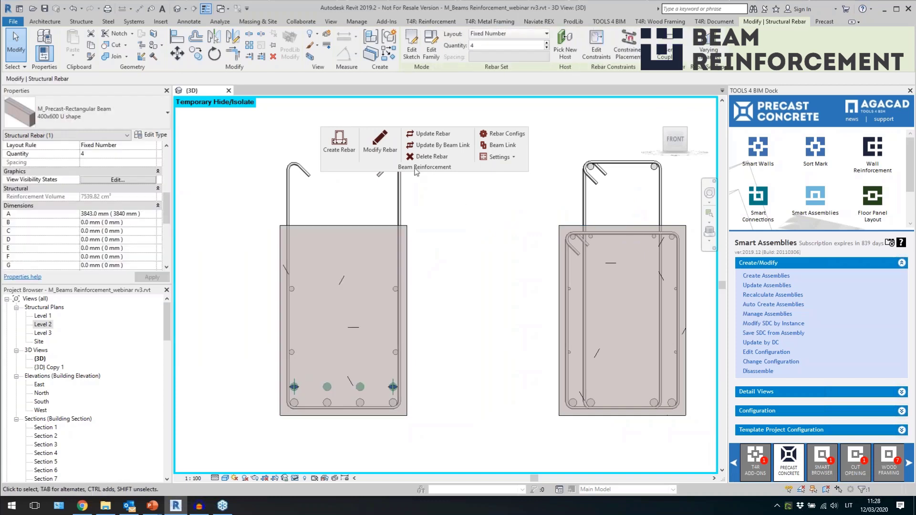
{"action": "left_click", "coordinate": [380, 140]}
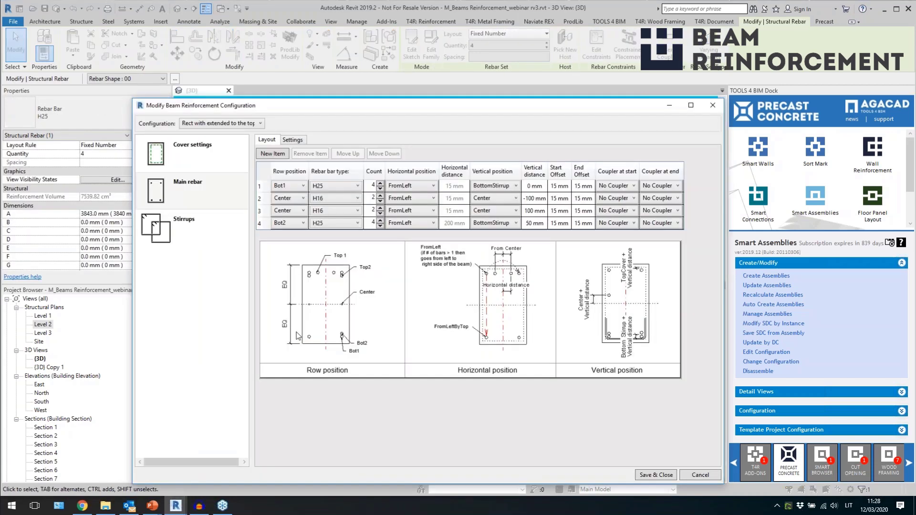
{"action": "left_click", "coordinate": [268, 226]}
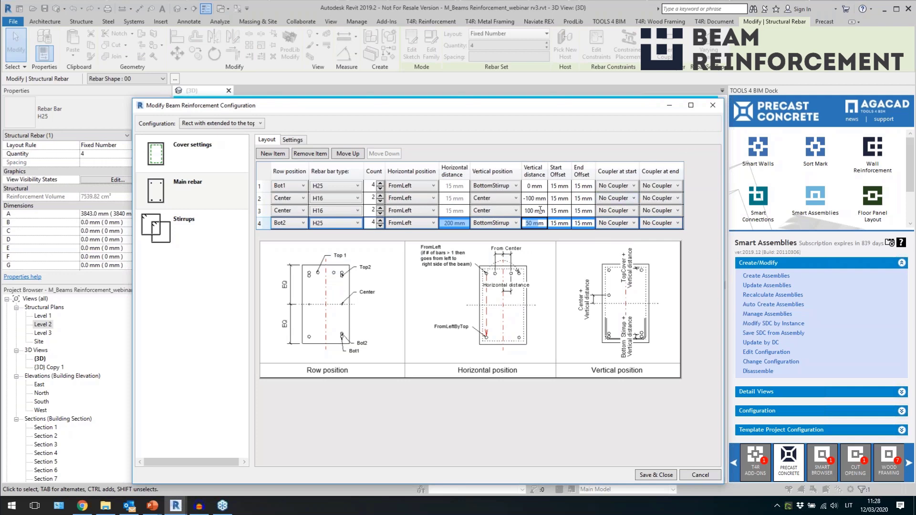
{"action": "left_click", "coordinate": [712, 106]}
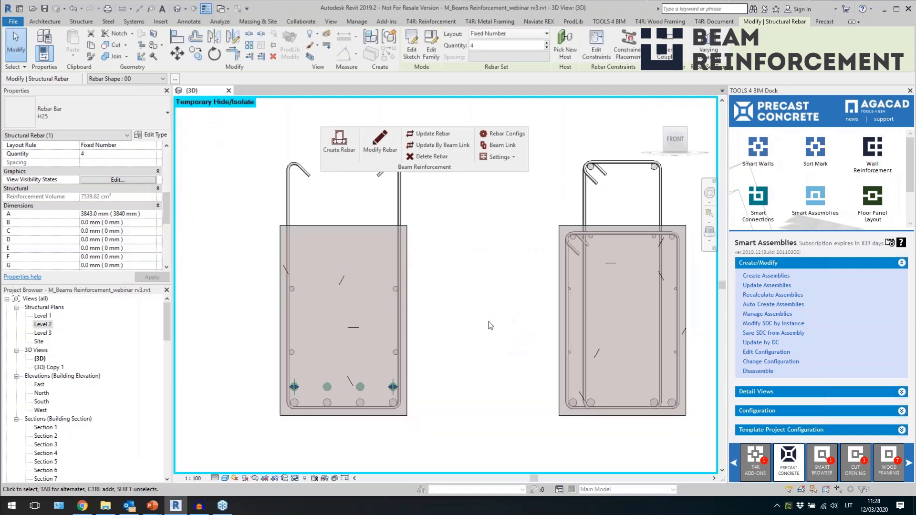
Inspect the inner closed stirrup that extends above the top of the next rectangular beam
{"action": "scroll", "coordinate": [485, 341], "scroll_direction": "up", "scroll_amount": 3}
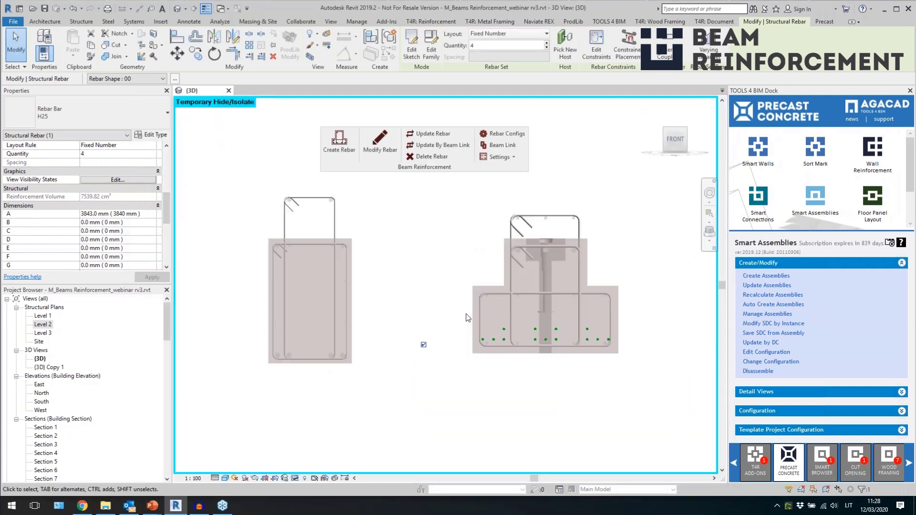
{"action": "left_click", "coordinate": [428, 289]}
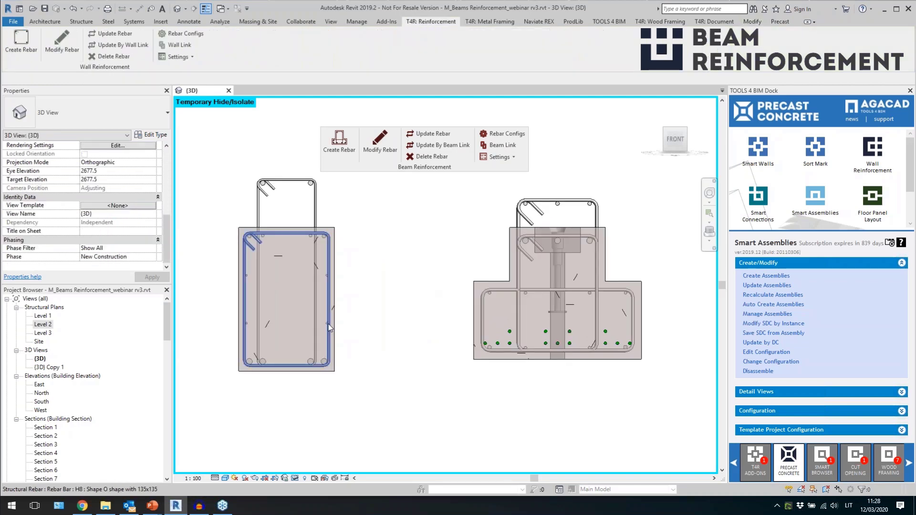
{"action": "left_click", "coordinate": [316, 329]}
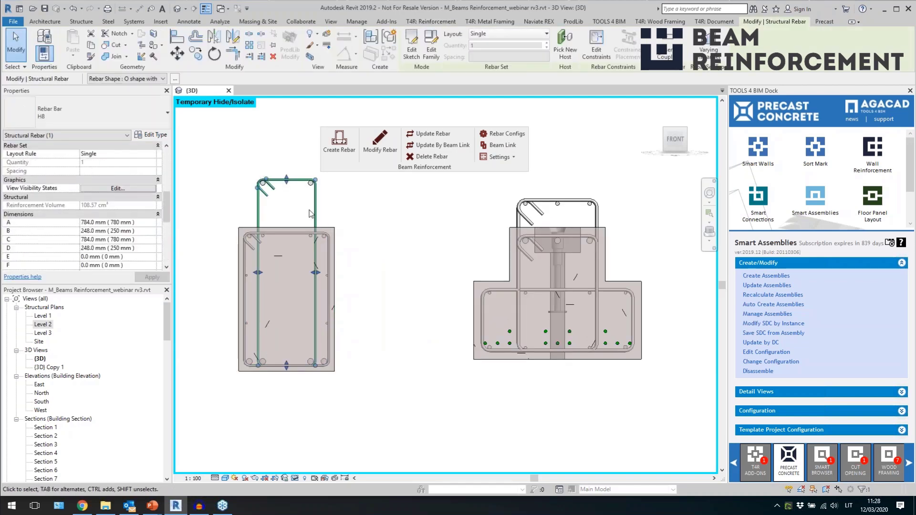
{"action": "left_click", "coordinate": [391, 257]}
Inspect the prestressing strands at the bottom of the first inverted T beam, selecting pairs in the upper and lower rows
{"action": "middle_click_drag", "start_coordinate": [397, 340], "coordinate": [266, 344]}
{"action": "scroll", "coordinate": [447, 342], "scroll_direction": "up", "scroll_amount": 3}
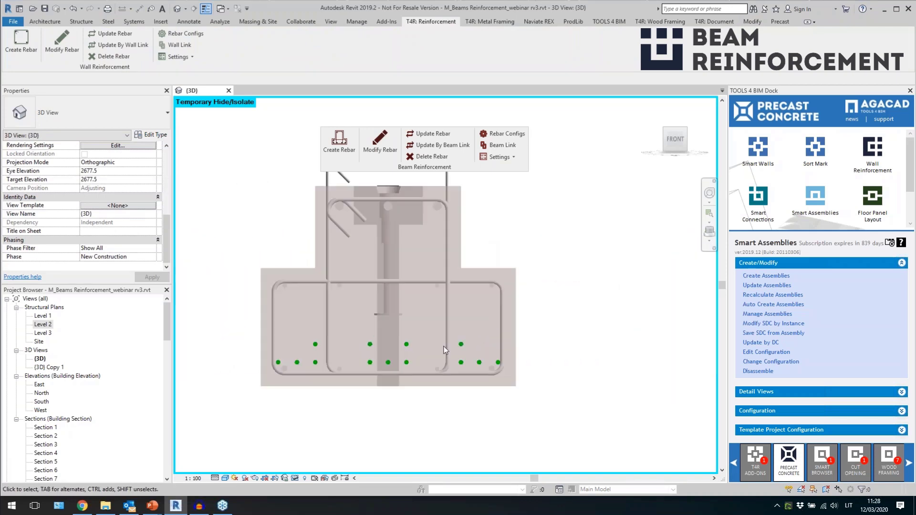
{"action": "left_click", "coordinate": [407, 344]}
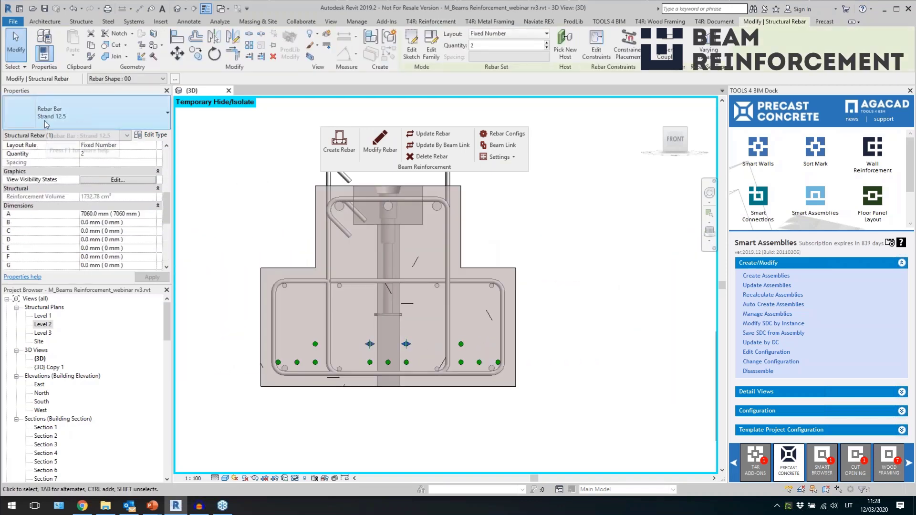
{"action": "scroll", "coordinate": [308, 409], "scroll_direction": "up", "scroll_amount": 2}
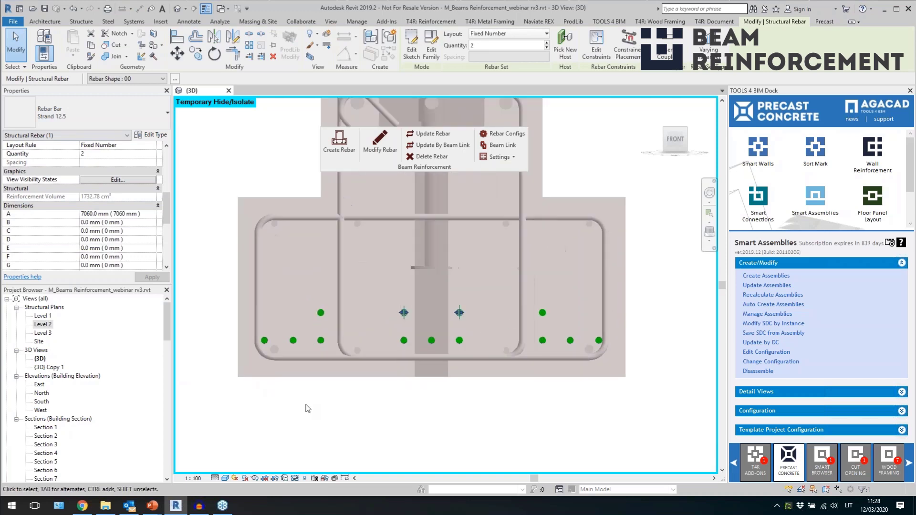
{"action": "left_click", "coordinate": [298, 346]}
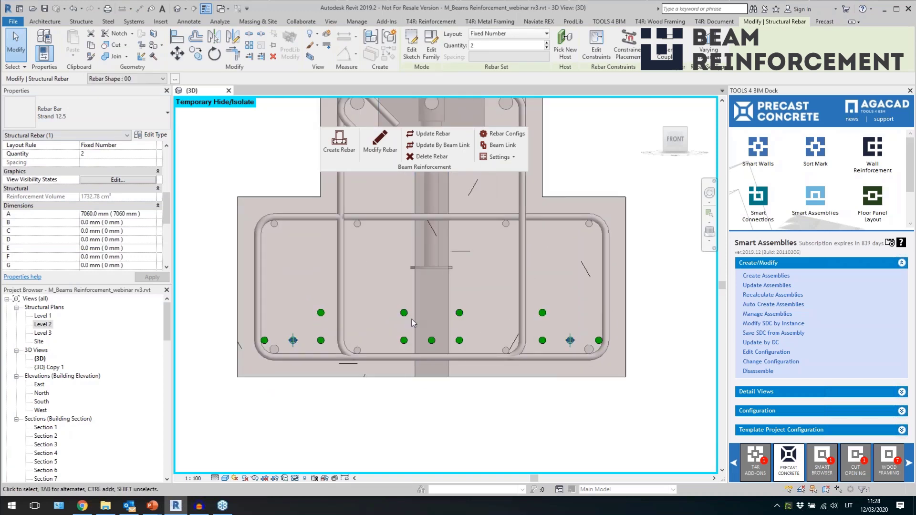
{"action": "scroll", "coordinate": [383, 334], "scroll_direction": "down", "scroll_amount": 3}
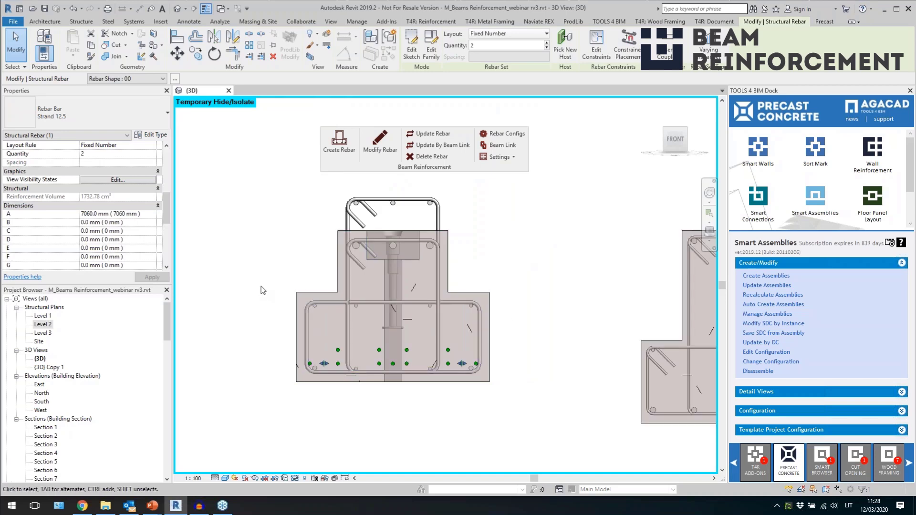
Look over the following inverted T beams and select the second-row top bars in the one with strands at top and bottom
{"action": "scroll", "coordinate": [261, 290], "scroll_direction": "down", "scroll_amount": 2}
{"action": "scroll", "coordinate": [462, 305], "scroll_direction": "up", "scroll_amount": 2}
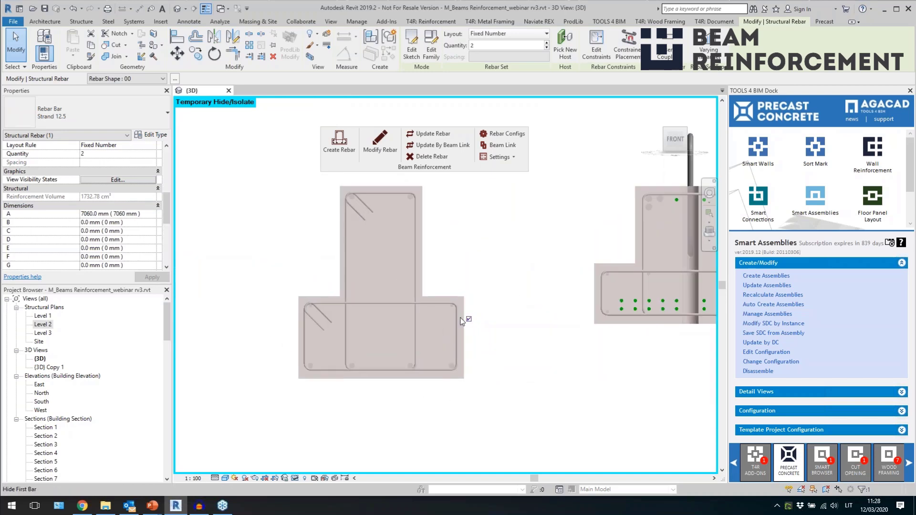
{"action": "middle_click_drag", "start_coordinate": [595, 372], "coordinate": [344, 420]}
{"action": "left_click", "coordinate": [375, 423]}
{"action": "scroll", "coordinate": [319, 351], "scroll_direction": "up", "scroll_amount": 2}
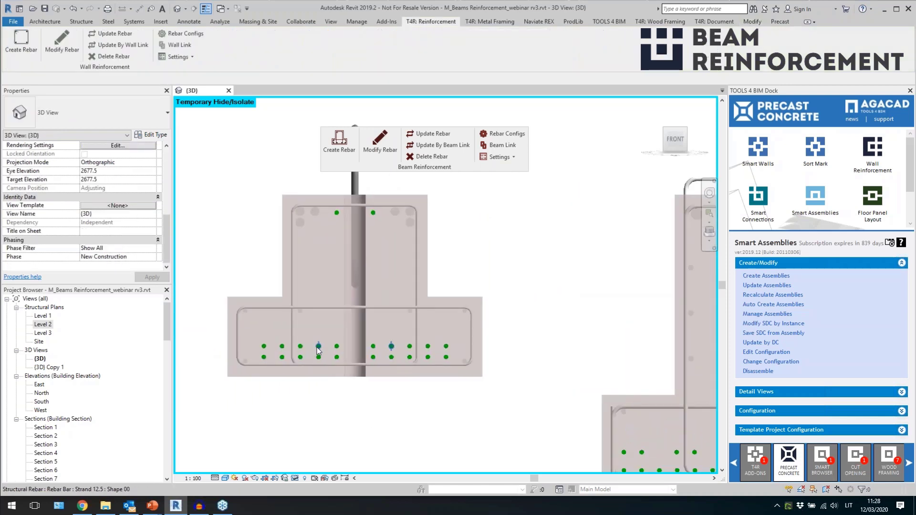
{"action": "left_click", "coordinate": [305, 222]}
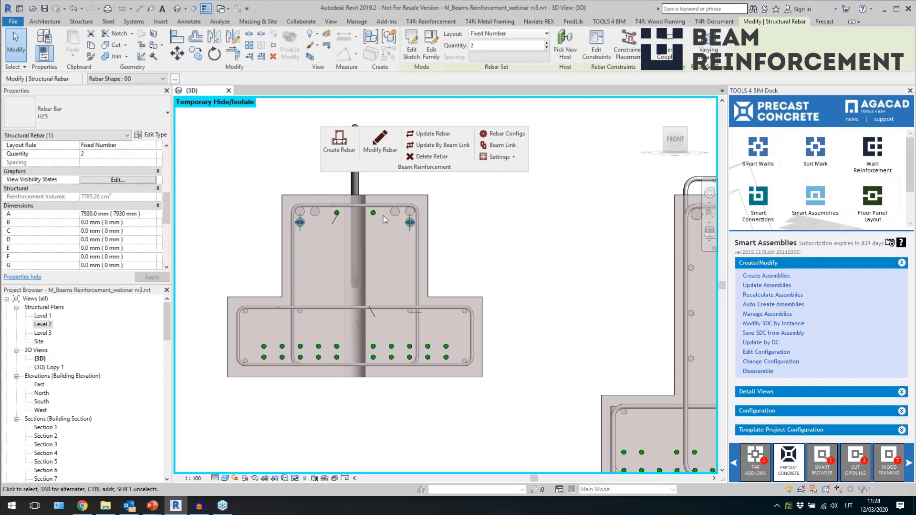
{"action": "left_click", "coordinate": [514, 292]}
Inspect the U-shaped H12 bars in the ledge of the large inverted T beam by selecting its different sets
{"action": "middle_click_drag", "start_coordinate": [589, 312], "coordinate": [260, 259]}
{"action": "scroll", "coordinate": [244, 293], "scroll_direction": "down", "scroll_amount": 1}
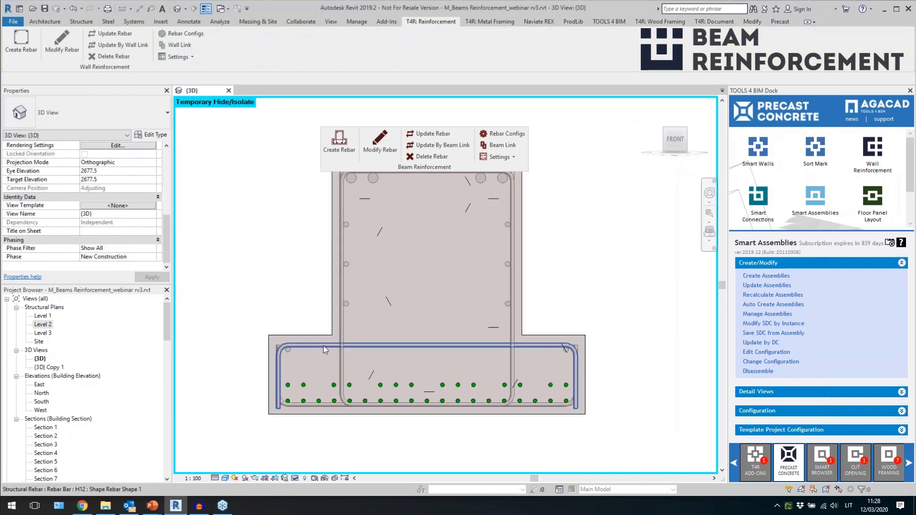
{"action": "left_click", "coordinate": [324, 345]}
{"action": "left_click", "coordinate": [313, 401]}
{"action": "left_click", "coordinate": [313, 345]}
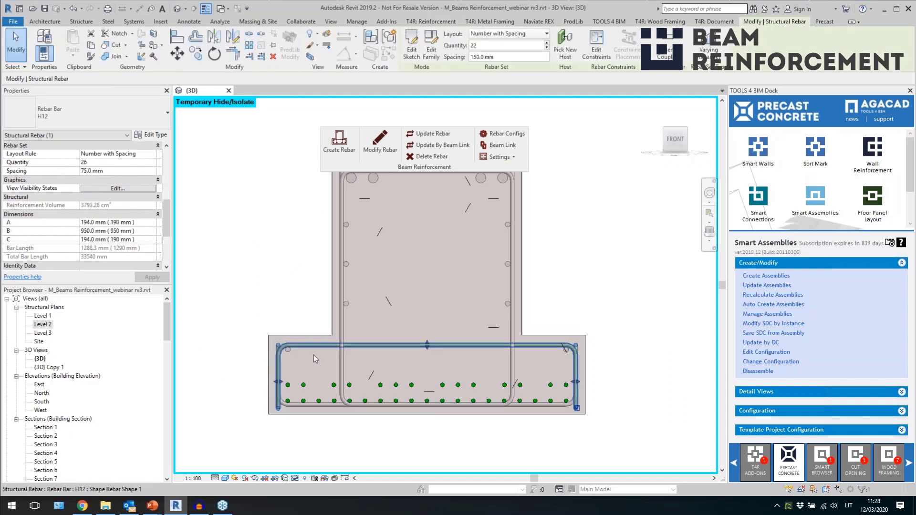
Look at the cross-sections of the L-shaped beams and select the tall 1220 one
{"action": "scroll", "coordinate": [322, 384], "scroll_direction": "down", "scroll_amount": 2}
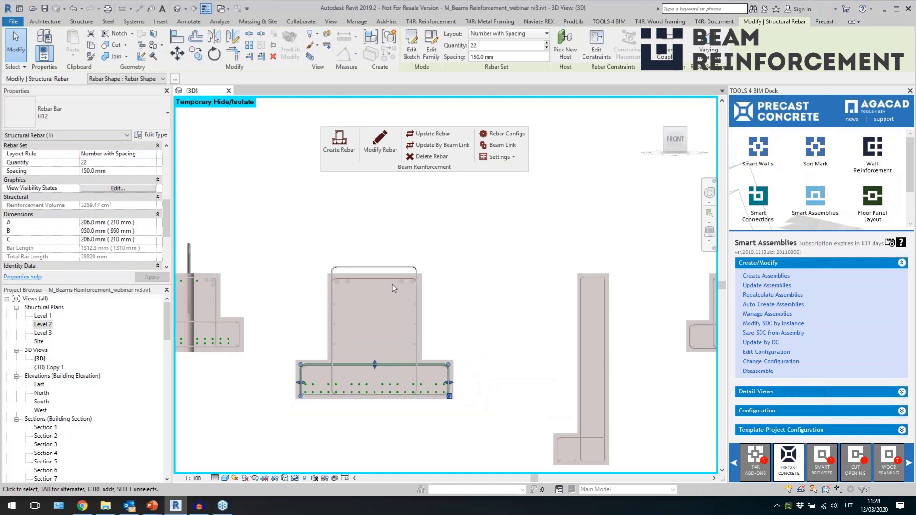
{"action": "middle_click_drag", "start_coordinate": [501, 340], "coordinate": [448, 285]}
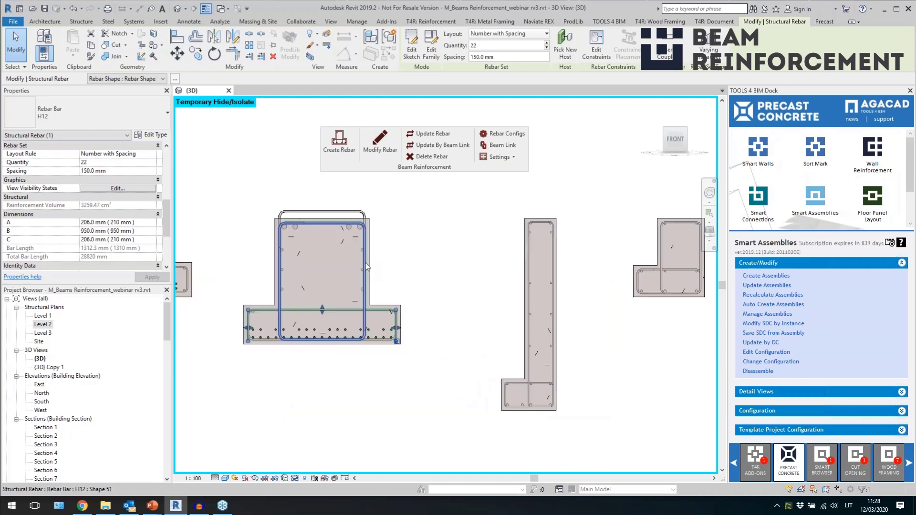
{"action": "middle_click_drag", "start_coordinate": [485, 328], "coordinate": [401, 316]}
{"action": "left_click", "coordinate": [474, 325]}
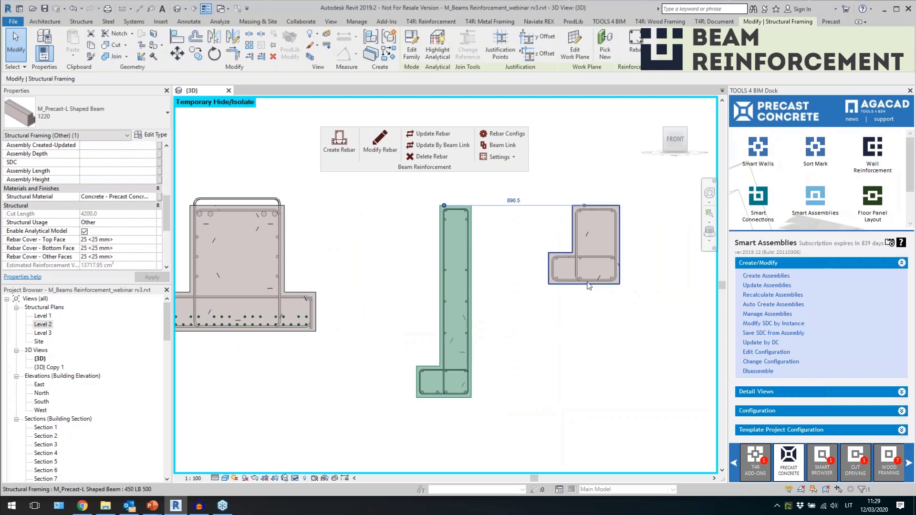
{"action": "scroll", "coordinate": [588, 286], "scroll_direction": "down", "scroll_amount": 2}
{"action": "left_click", "coordinate": [413, 294]}
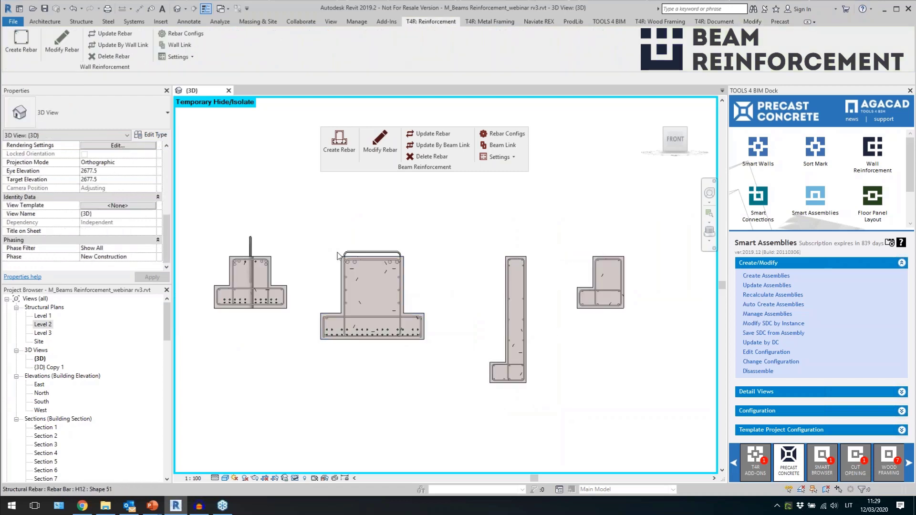
Isolate the large inverted T beam together with all its reinforcement and turn the view to 3D
{"action": "left_click_drag", "start_coordinate": [293, 207], "coordinate": [450, 393]}
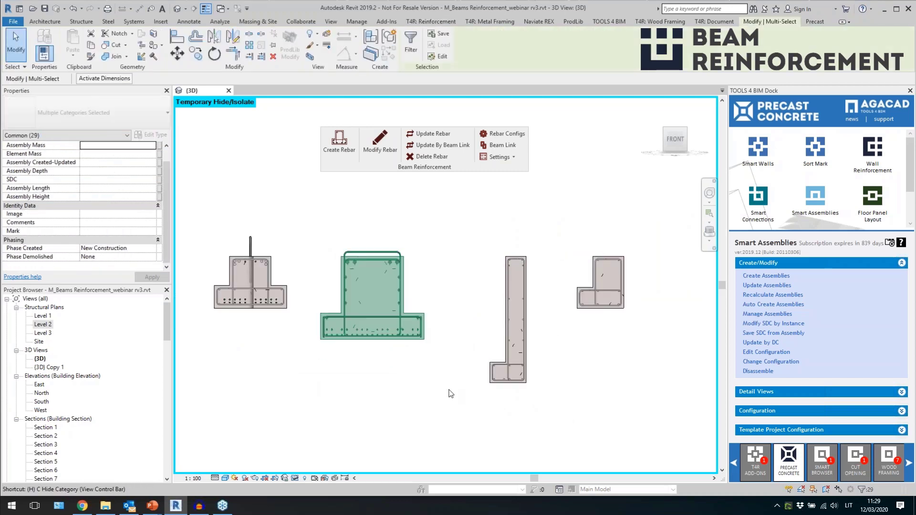
{"action": "key", "text": "h"}
{"action": "key", "text": "i"}
{"action": "middle_click_drag", "start_coordinate": [468, 337], "coordinate": [414, 403], "text": "shift"}
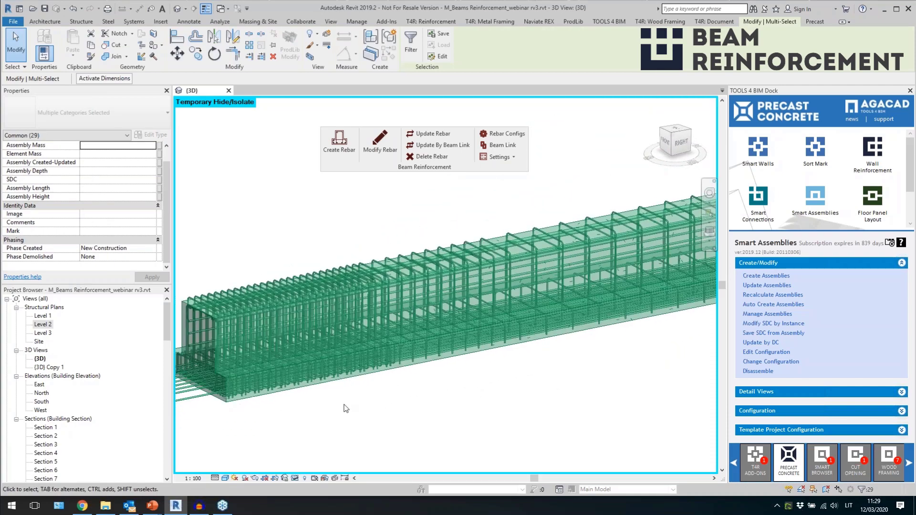
{"action": "left_click", "coordinate": [510, 393]}
Inspect the isolated beam's protruding strands and the U-shaped H12 ledge bars at its end, in 3D and from the side
{"action": "middle_click_drag", "start_coordinate": [195, 400], "coordinate": [342, 388]}
{"action": "left_click", "coordinate": [342, 387]}
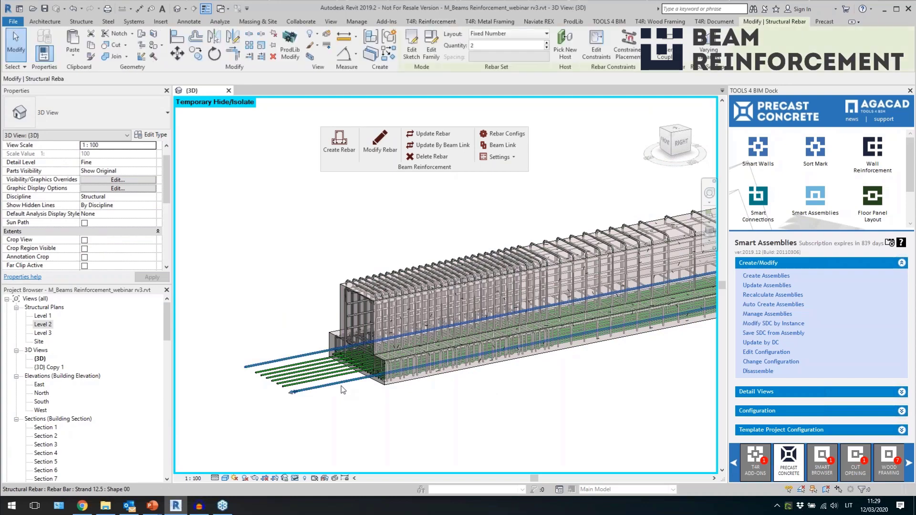
{"action": "scroll", "coordinate": [502, 370], "scroll_direction": "up", "scroll_amount": 2}
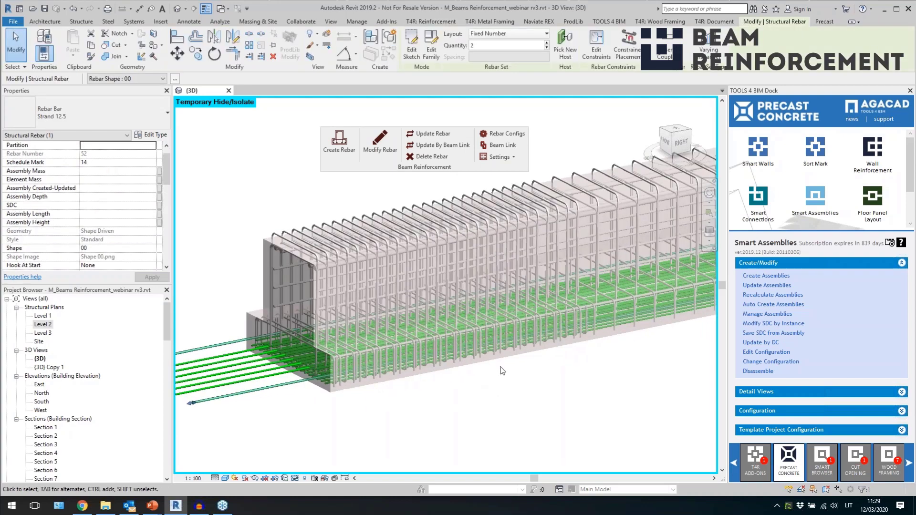
{"action": "left_click", "coordinate": [357, 365]}
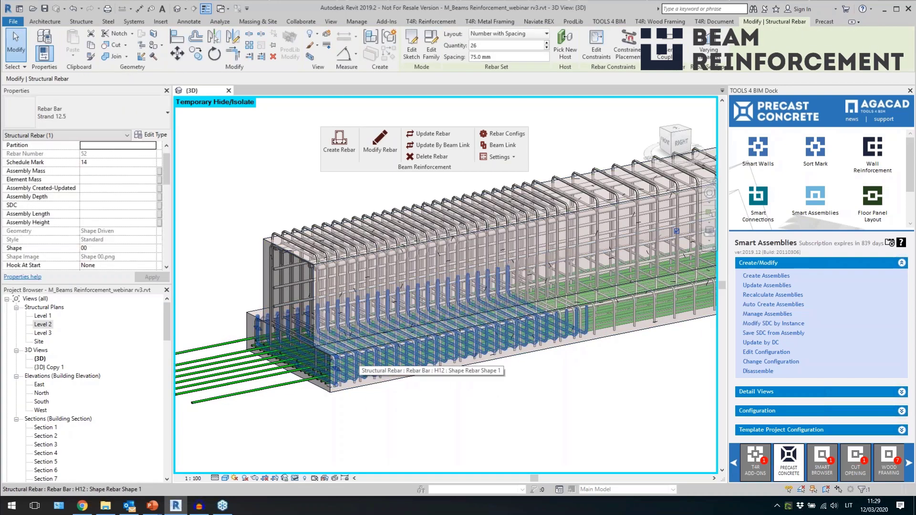
{"action": "middle_click_drag", "start_coordinate": [468, 380], "coordinate": [288, 336], "text": "shift"}
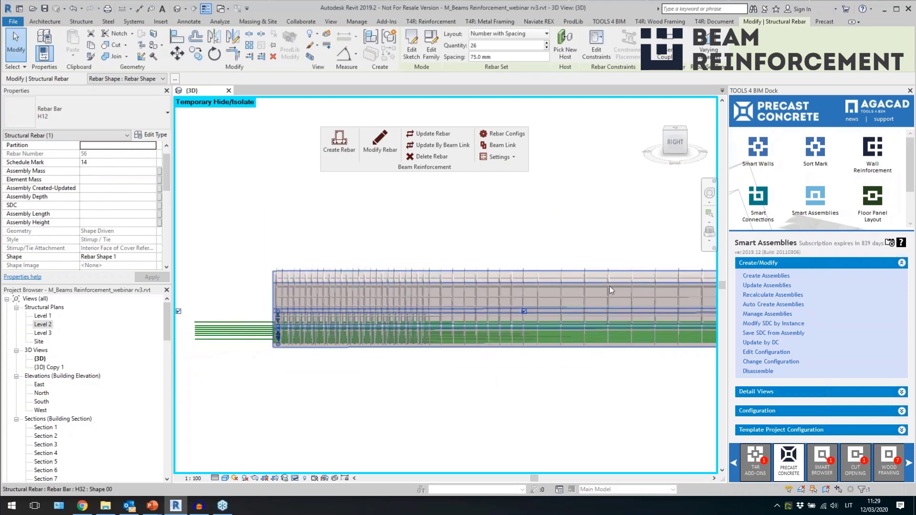
Inspect the H12 stirrup sets along the isolated inverted T beam's end zone by selecting different sets in side view
{"action": "scroll", "coordinate": [609, 285], "scroll_direction": "up", "scroll_amount": 2}
{"action": "left_click", "coordinate": [580, 300]}
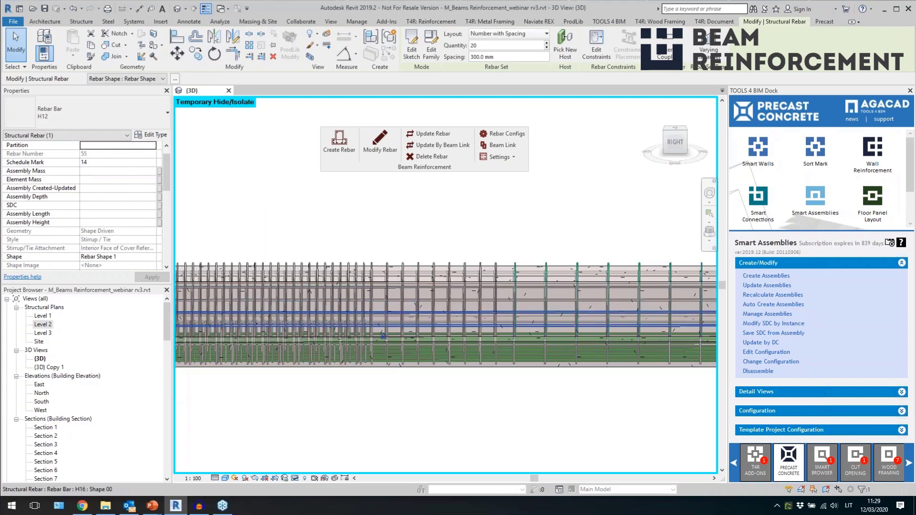
{"action": "left_click", "coordinate": [460, 311]}
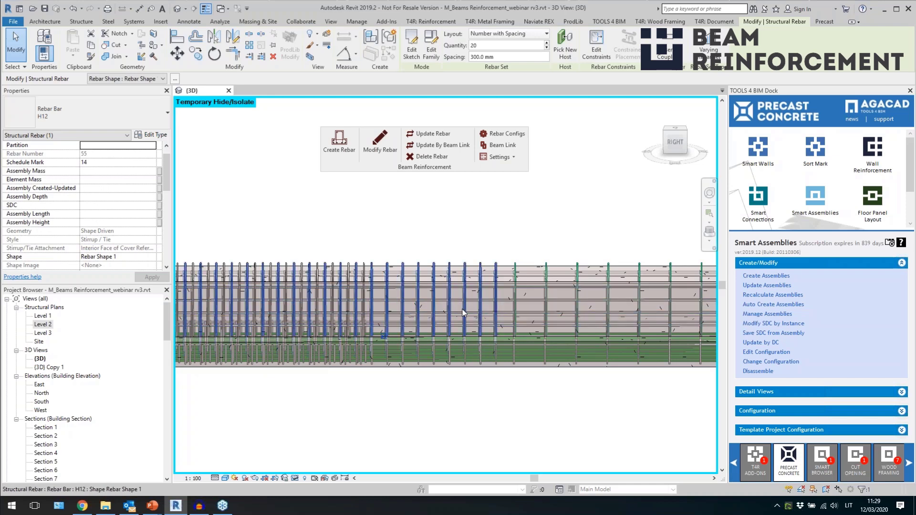
{"action": "scroll", "coordinate": [430, 315], "scroll_direction": "down", "scroll_amount": 2}
{"action": "scroll", "coordinate": [374, 319], "scroll_direction": "up", "scroll_amount": 4}
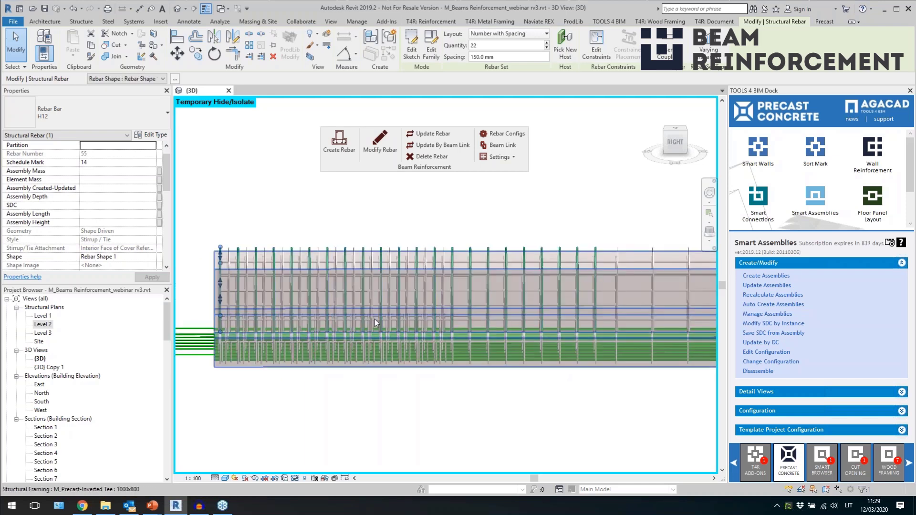
{"action": "scroll", "coordinate": [370, 294], "scroll_direction": "down", "scroll_amount": 2}
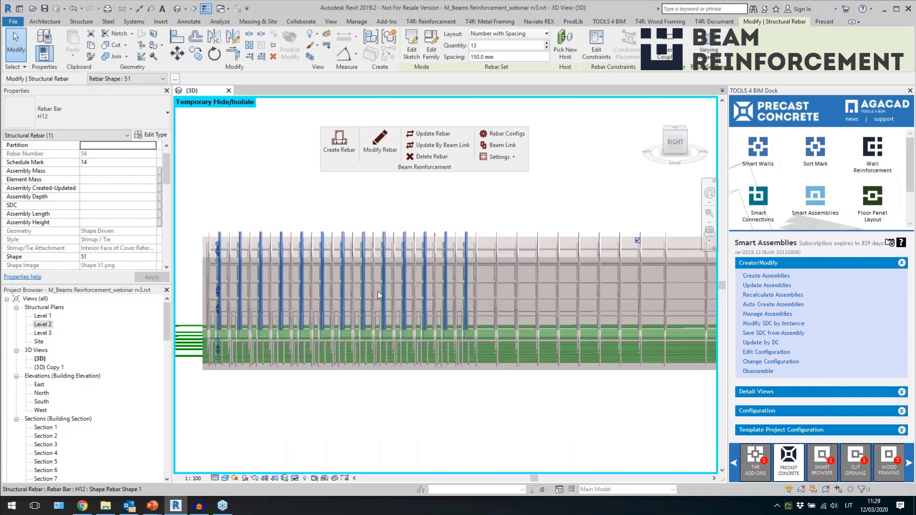
{"action": "scroll", "coordinate": [511, 374], "scroll_direction": "down", "scroll_amount": 1}
{"action": "middle_click_drag", "start_coordinate": [465, 404], "coordinate": [471, 380], "text": "shift"}
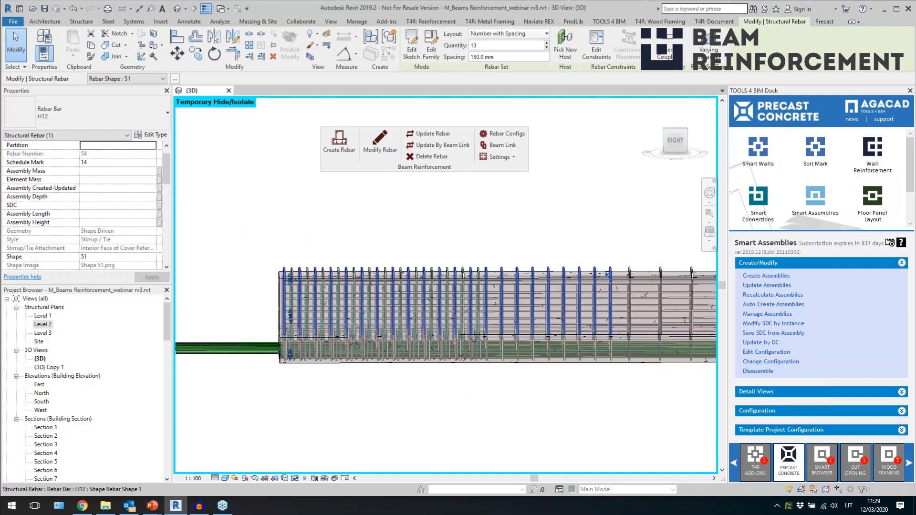
View the whole isolated beam in 3D and look through its main rebar layout in the reinforcement configuration without changing it
{"action": "scroll", "coordinate": [302, 364], "scroll_direction": "down", "scroll_amount": 2}
{"action": "middle_click_drag", "start_coordinate": [336, 381], "coordinate": [472, 439], "text": "shift"}
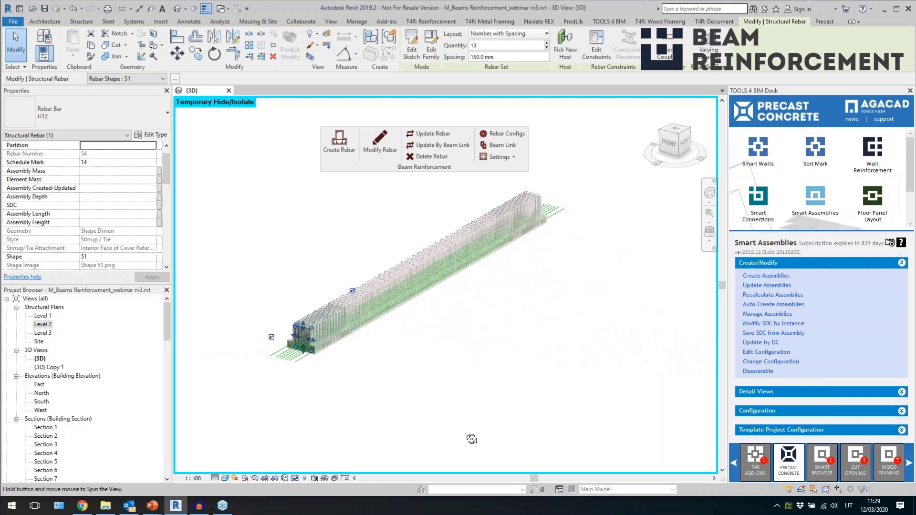
{"action": "left_click", "coordinate": [380, 144]}
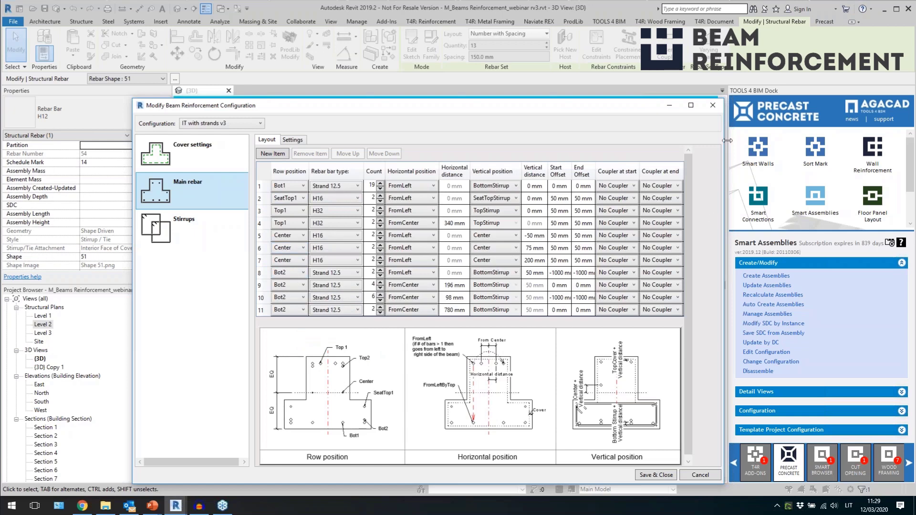
{"action": "left_click", "coordinate": [713, 107]}
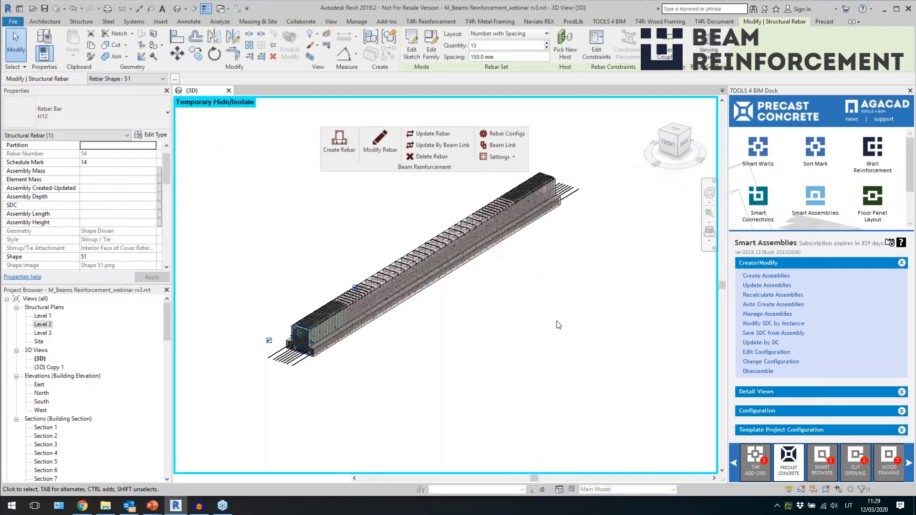
Reset the temporary isolation so that the whole model is shown in the 3D view
{"action": "left_click", "coordinate": [310, 477]}
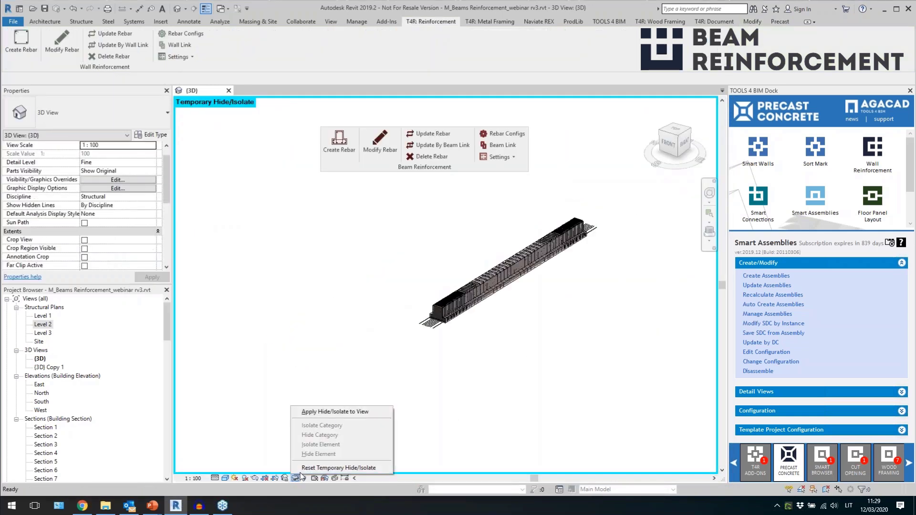
{"action": "left_click", "coordinate": [329, 467]}
{"action": "scroll", "coordinate": [261, 317], "scroll_direction": "down", "scroll_amount": 2}
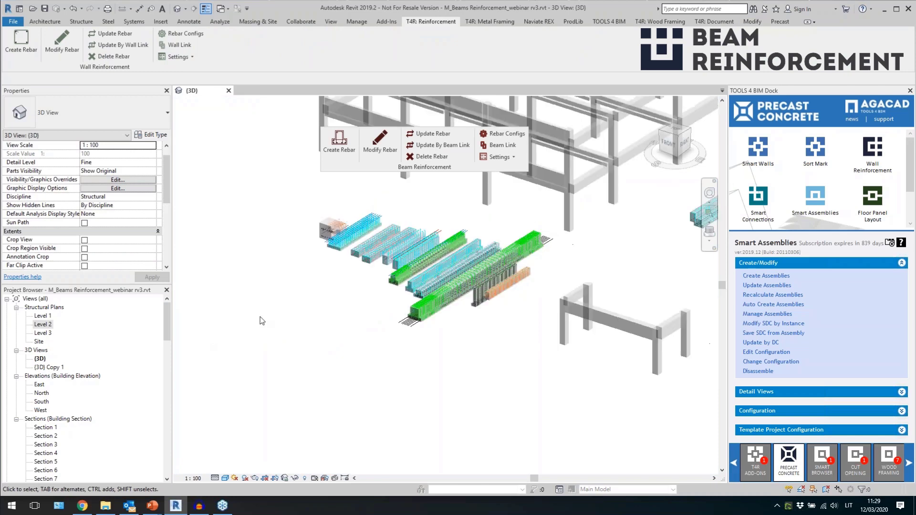
{"action": "middle_click_drag", "start_coordinate": [461, 375], "coordinate": [474, 398], "text": "shift"}
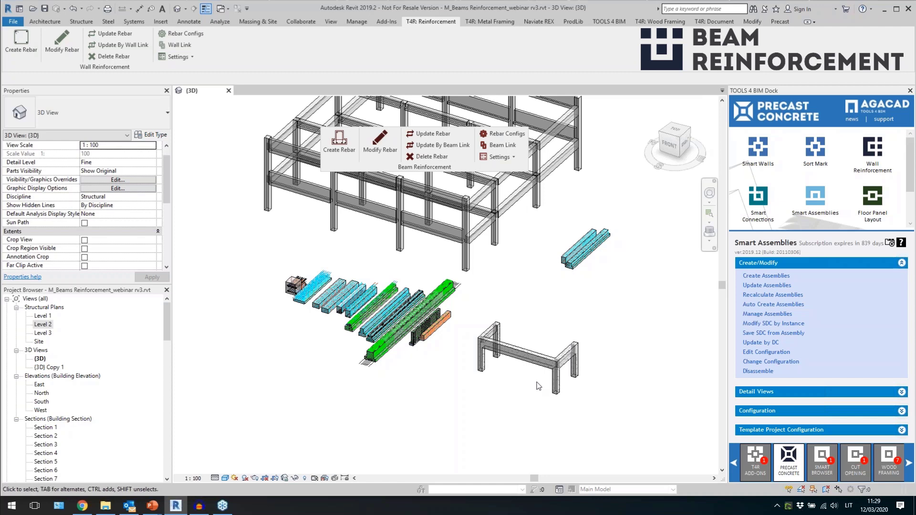
Select the beams and columns of the small separate frame and create beam reinforcement for them
{"action": "scroll", "coordinate": [538, 386], "scroll_direction": "up", "scroll_amount": 4}
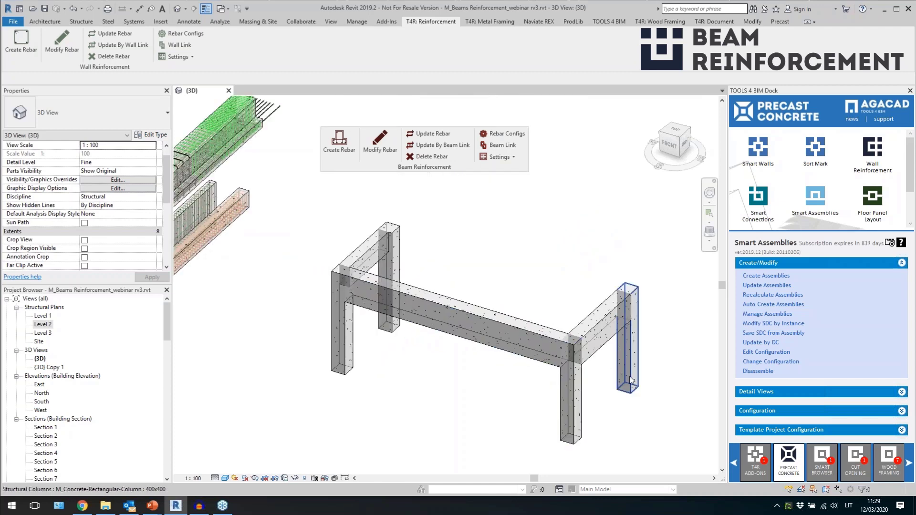
{"action": "left_click_drag", "start_coordinate": [385, 271], "coordinate": [357, 251]}
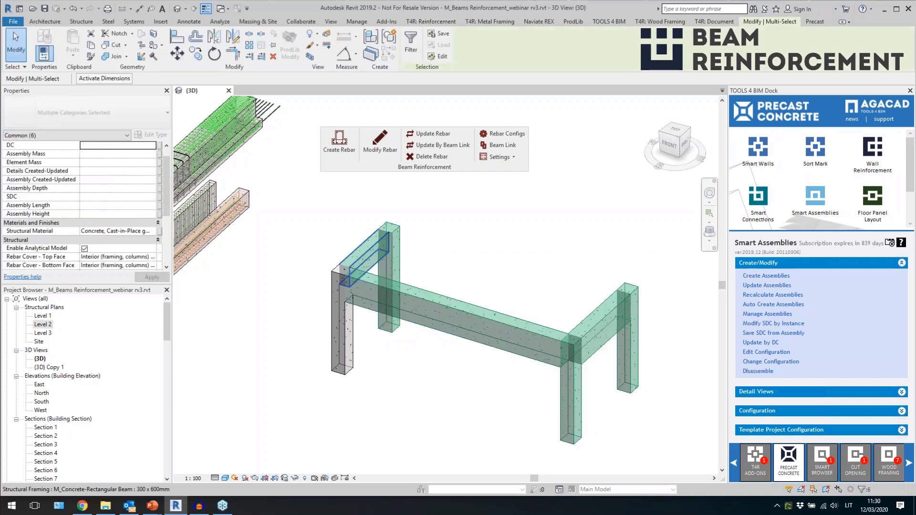
{"action": "left_click", "coordinate": [340, 151]}
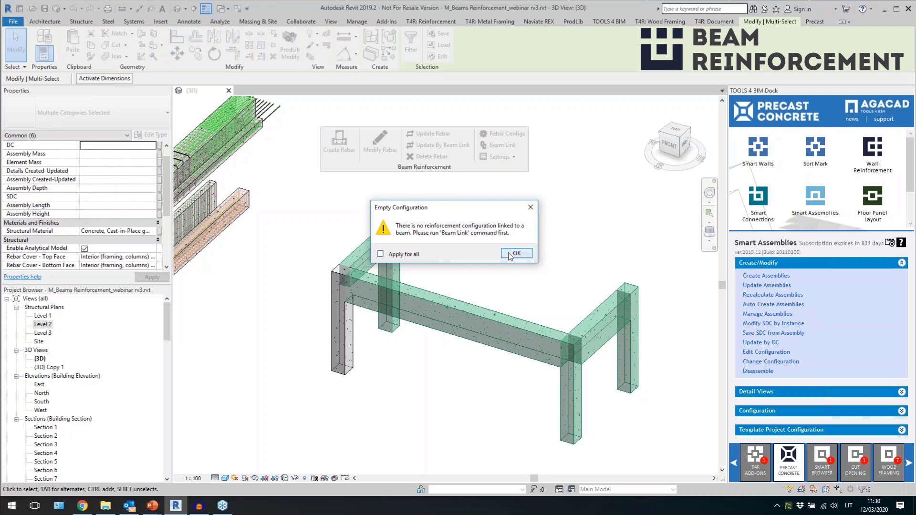
{"action": "left_click", "coordinate": [516, 253]}
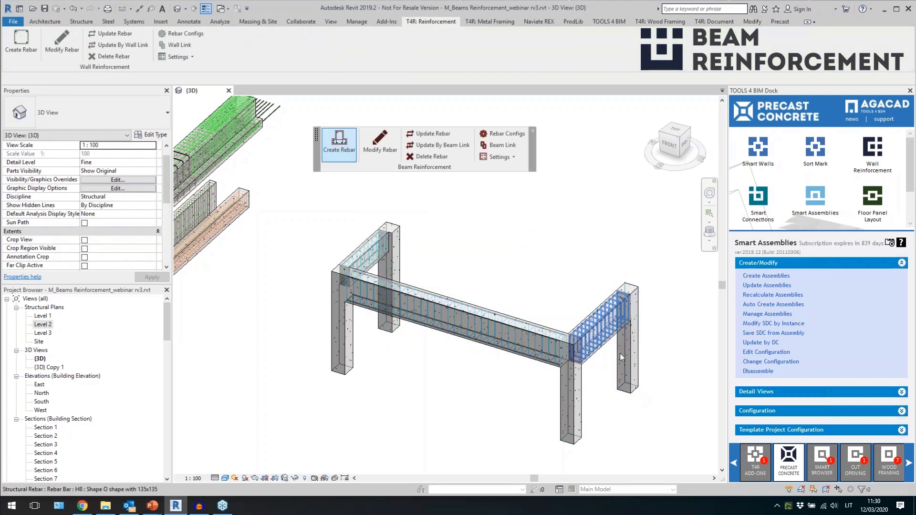
Inspect the reinforcement generated in the frame's 400 x 800 mm beam and in a 300 x 600 mm side beam from several angles
{"action": "left_click", "coordinate": [565, 405]}
{"action": "left_click", "coordinate": [463, 427]}
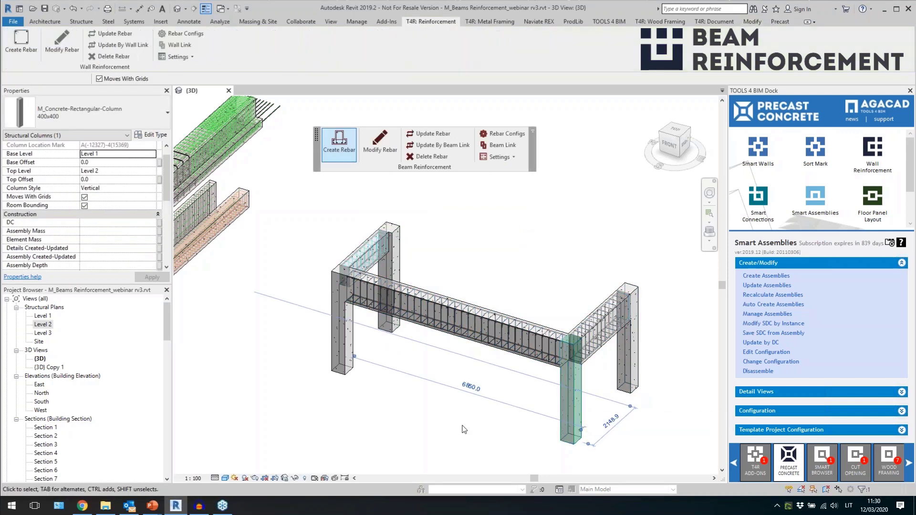
{"action": "scroll", "coordinate": [519, 363], "scroll_direction": "up", "scroll_amount": 3}
{"action": "left_click", "coordinate": [520, 363]}
{"action": "scroll", "coordinate": [507, 377], "scroll_direction": "down", "scroll_amount": 3}
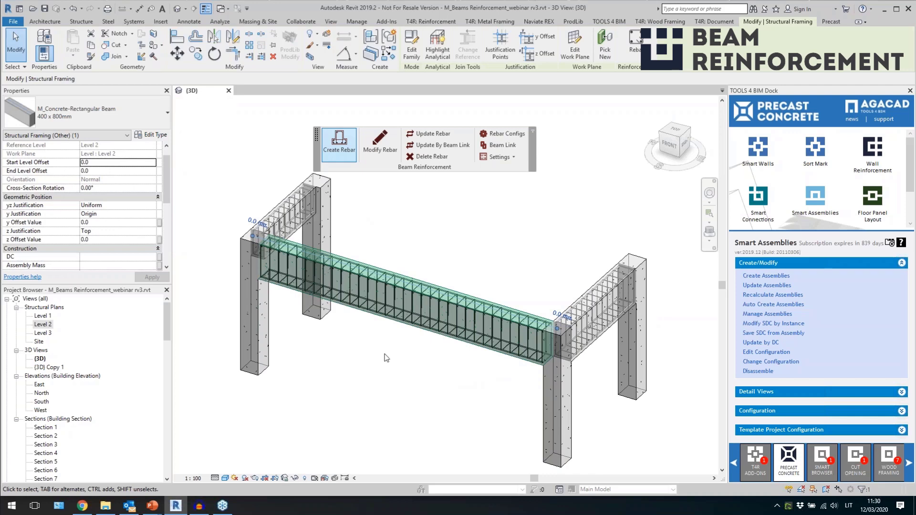
{"action": "left_click", "coordinate": [264, 196]}
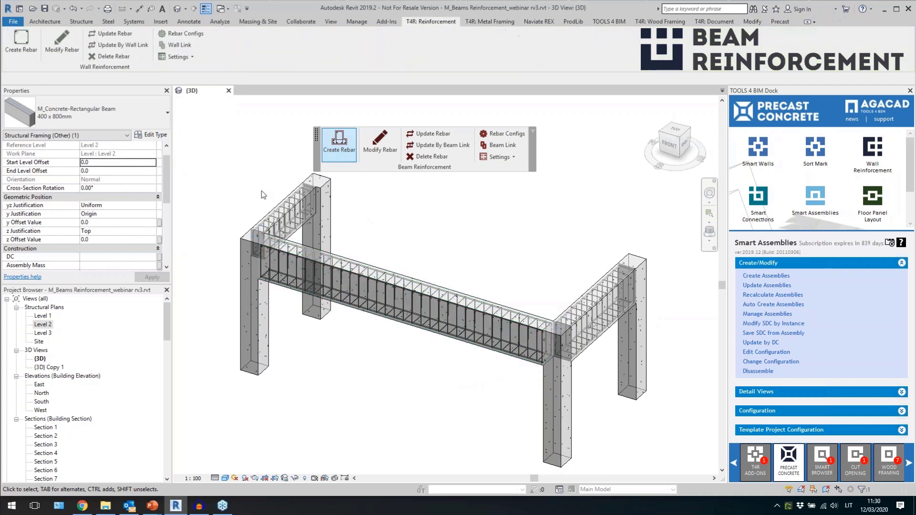
{"action": "left_click", "coordinate": [262, 222]}
{"action": "middle_click_drag", "start_coordinate": [262, 222], "coordinate": [460, 287], "text": "shift"}
{"action": "scroll", "coordinate": [267, 186], "scroll_direction": "up", "scroll_amount": 2}
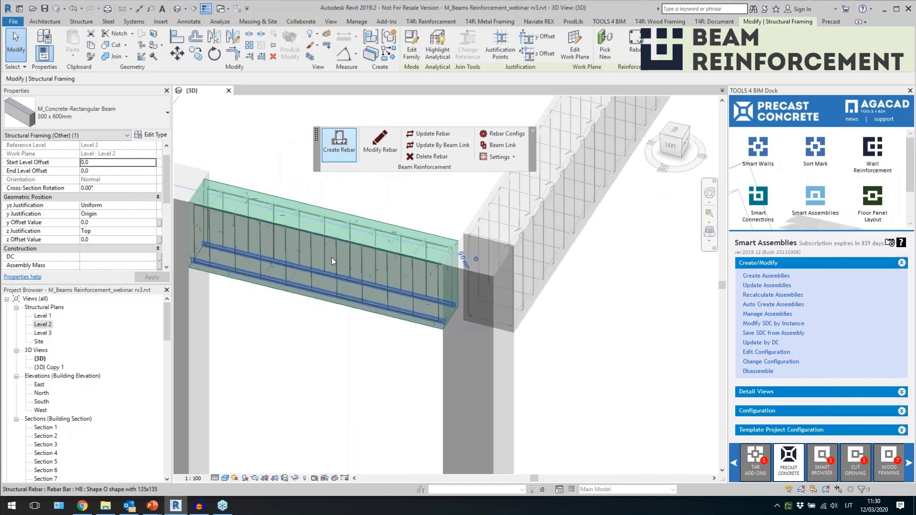
{"action": "scroll", "coordinate": [308, 290], "scroll_direction": "down", "scroll_amount": 3}
{"action": "middle_click_drag", "start_coordinate": [497, 321], "coordinate": [462, 314], "text": "shift"}
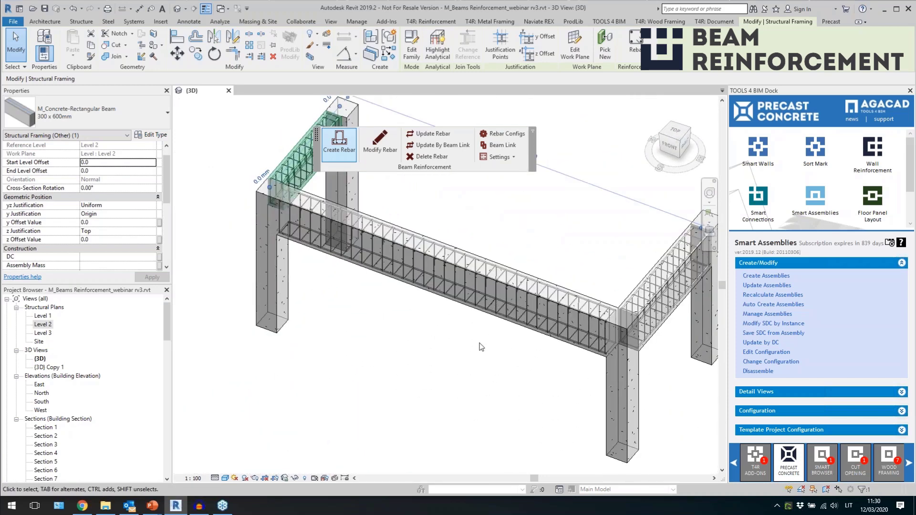
Add a third main rebar row to the 400 x 800 mm beam: one H20 bar at Bot1, positioned FromCenter
{"action": "left_click", "coordinate": [462, 315]}
{"action": "scroll", "coordinate": [462, 315], "scroll_direction": "up", "scroll_amount": 2}
{"action": "left_click", "coordinate": [452, 293]}
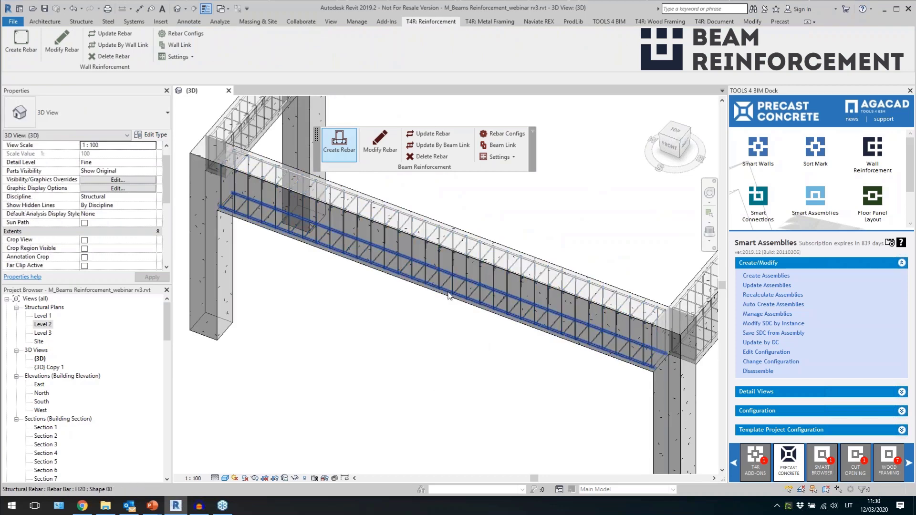
{"action": "left_click", "coordinate": [381, 143]}
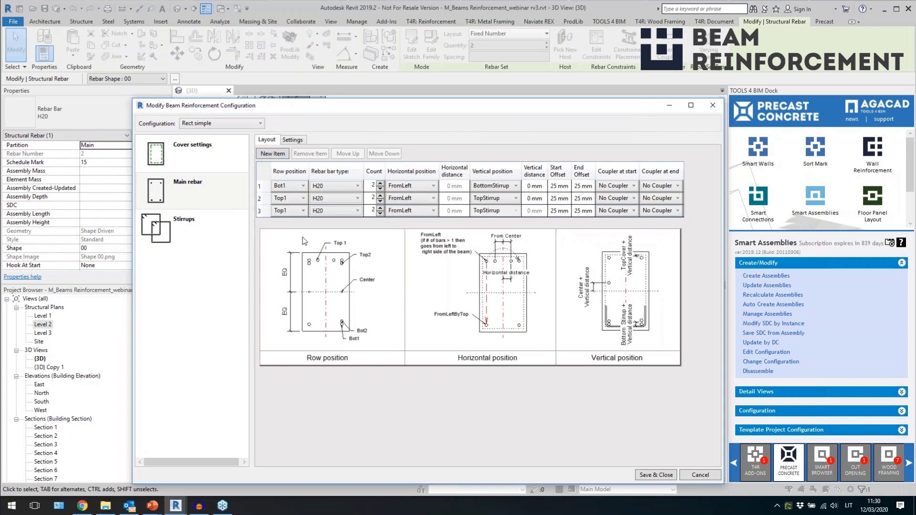
{"action": "left_click", "coordinate": [297, 212]}
{"action": "left_click", "coordinate": [285, 226]}
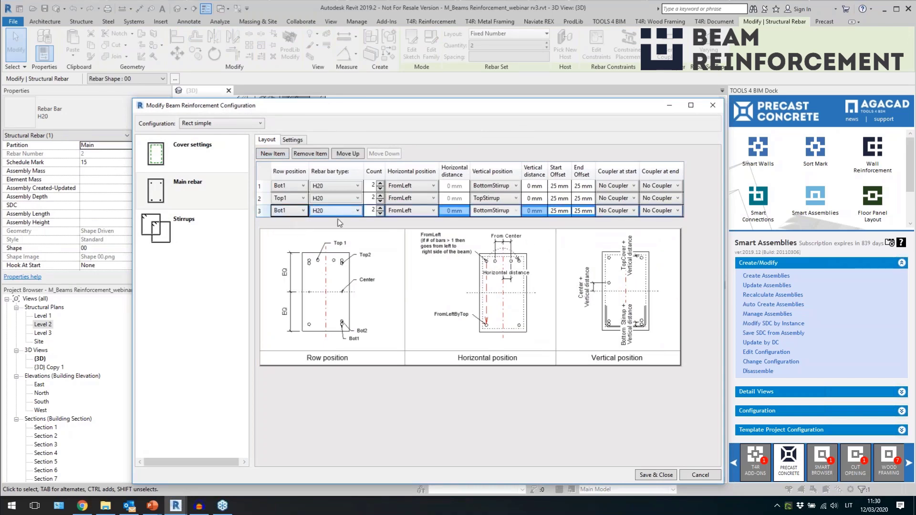
{"action": "left_click", "coordinate": [433, 211]}
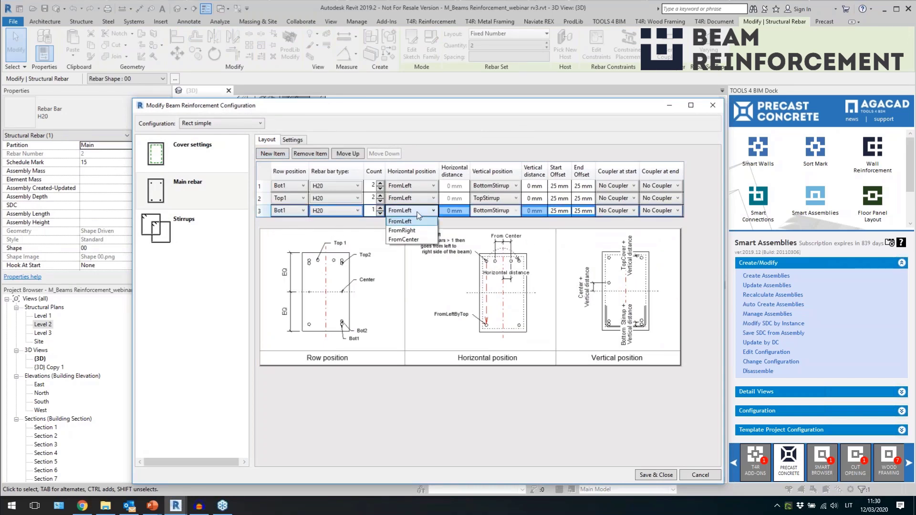
{"action": "left_click", "coordinate": [420, 227]}
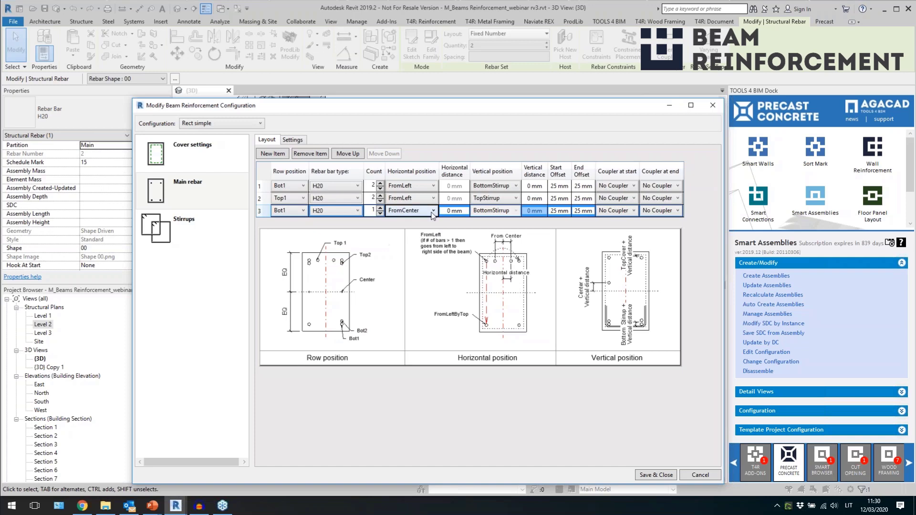
Set the new bottom bar's start and end offsets to 1000 mm and save the beam's configuration
{"action": "left_click", "coordinate": [568, 211]}
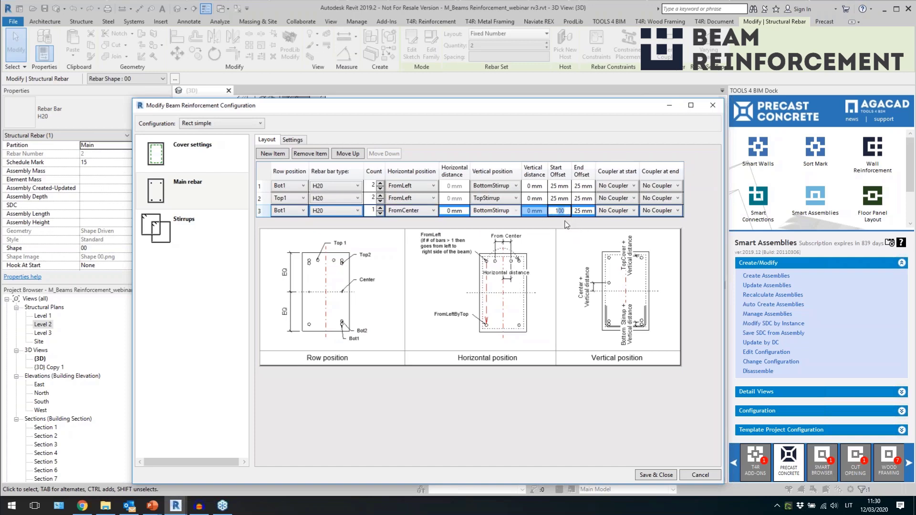
{"action": "double_click", "coordinate": [581, 211]}
{"action": "type", "text": "1000"}
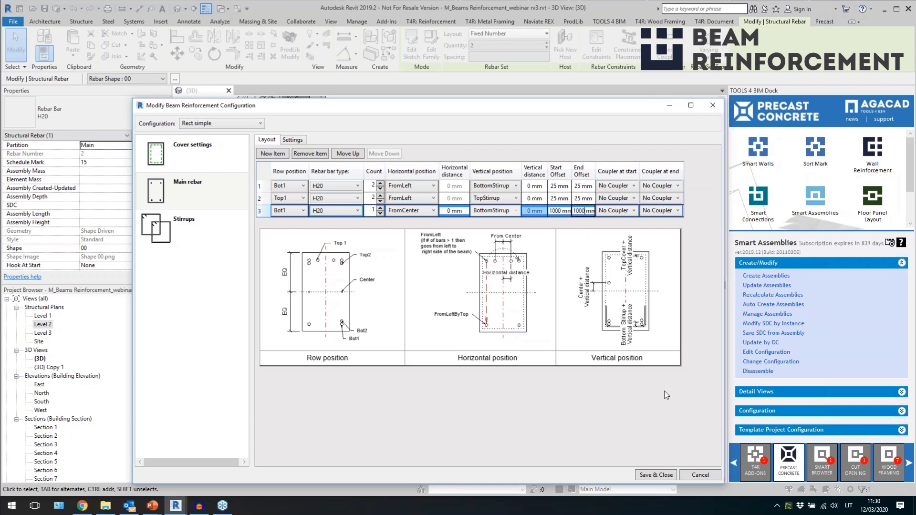
{"action": "left_click", "coordinate": [649, 475]}
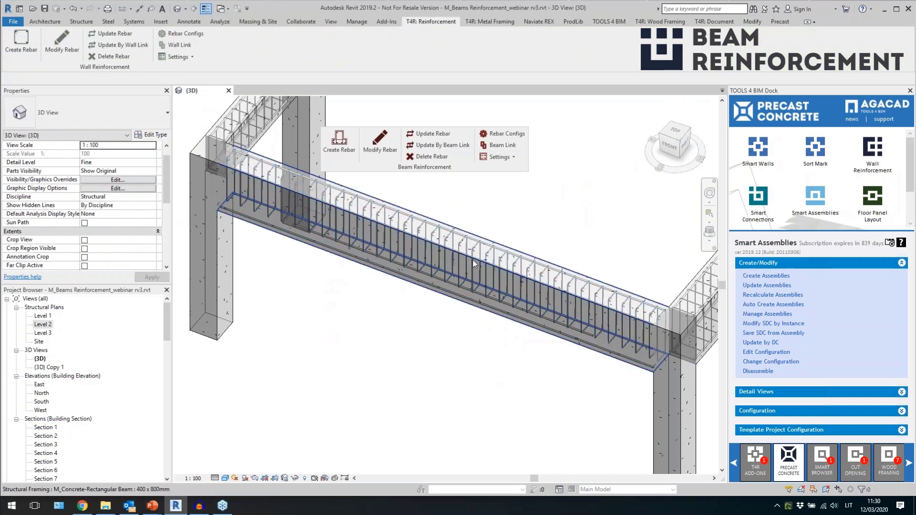
Set the second reference bar of the 400 x 800 mm beam's H8 stirrup to 3 and save the configuration
{"action": "left_click", "coordinate": [416, 178]}
{"action": "left_click", "coordinate": [380, 142]}
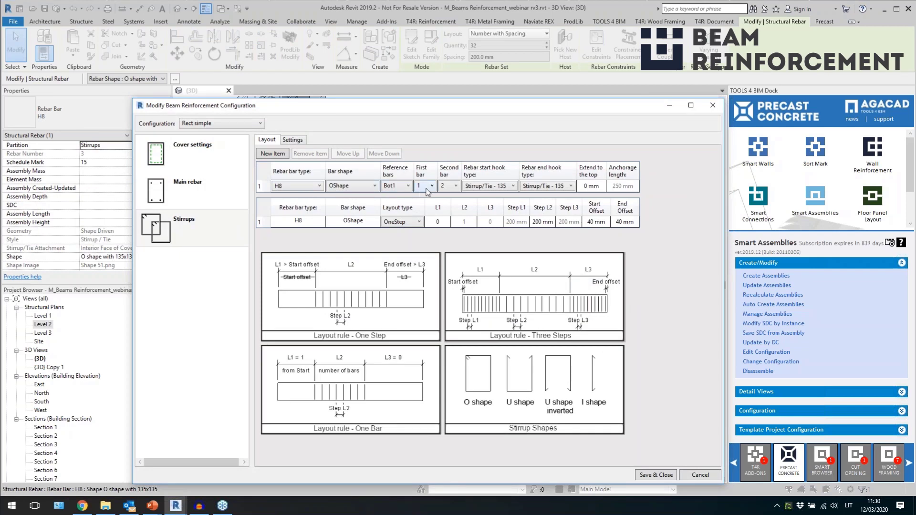
{"action": "left_click", "coordinate": [454, 186]}
{"action": "left_click", "coordinate": [455, 186]}
{"action": "left_click", "coordinate": [449, 215]}
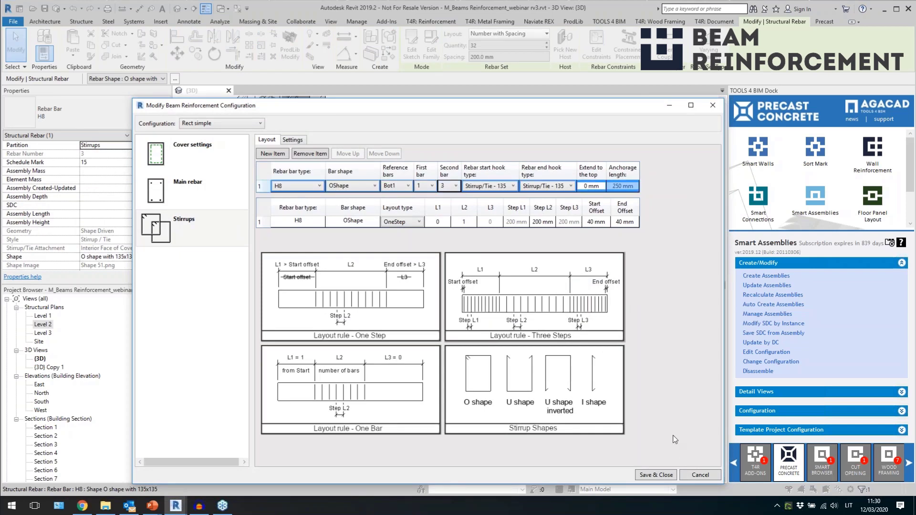
{"action": "left_click", "coordinate": [673, 478]}
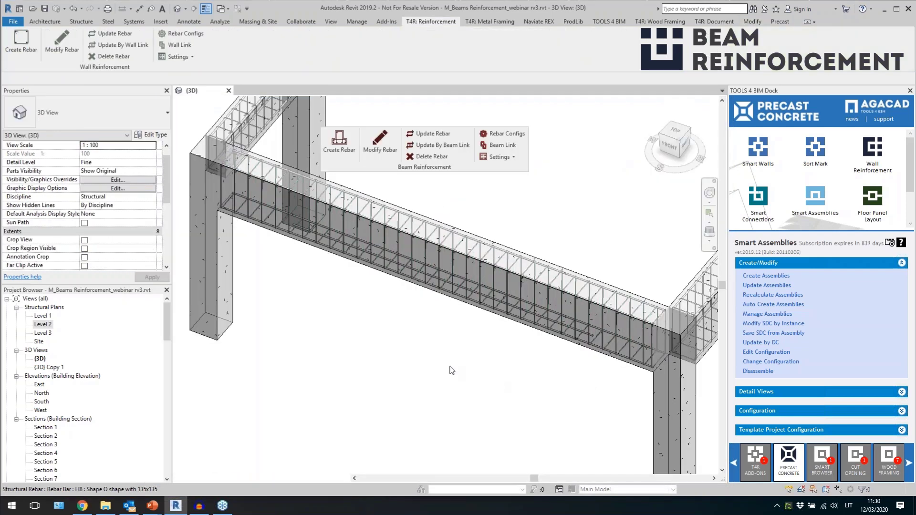
Inspect the added central H20 bottom bar inside the 400 x 800 mm beam's stirrups
{"action": "scroll", "coordinate": [554, 323], "scroll_direction": "up", "scroll_amount": 2}
{"action": "left_click", "coordinate": [556, 326]}
{"action": "middle_click_drag", "start_coordinate": [544, 351], "coordinate": [518, 375], "text": "shift"}
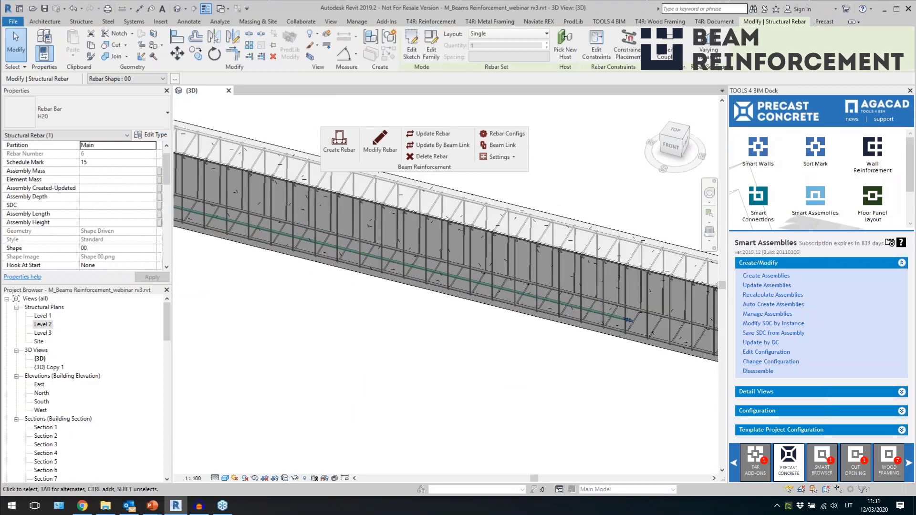
{"action": "scroll", "coordinate": [454, 351], "scroll_direction": "down", "scroll_amount": 3}
{"action": "left_click", "coordinate": [455, 351]}
Set the start and end offsets of another frame beam's Bot1 H20 bars to -300 mm in its reinforcement configuration
{"action": "middle_click_drag", "start_coordinate": [626, 390], "coordinate": [502, 345], "text": "shift"}
{"action": "scroll", "coordinate": [502, 344], "scroll_direction": "up", "scroll_amount": 3}
{"action": "left_click", "coordinate": [501, 293]}
{"action": "left_click", "coordinate": [381, 147]}
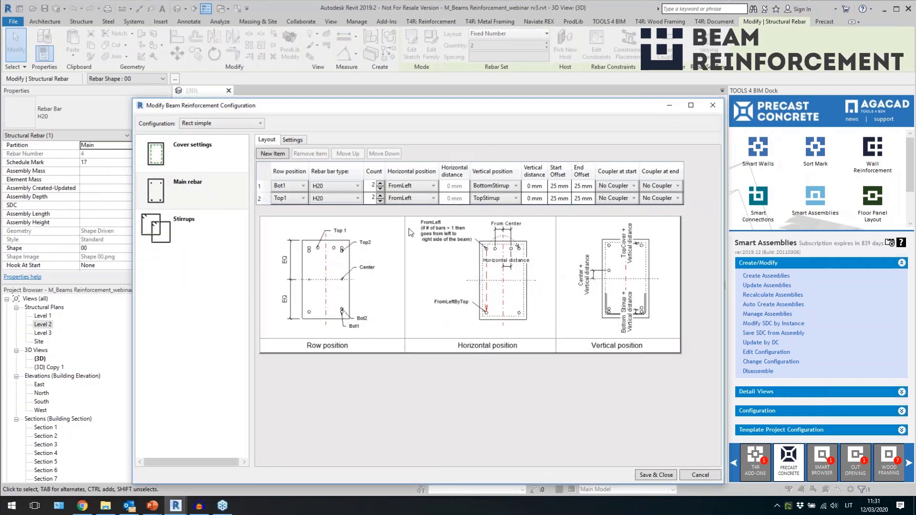
{"action": "left_click", "coordinate": [558, 188]}
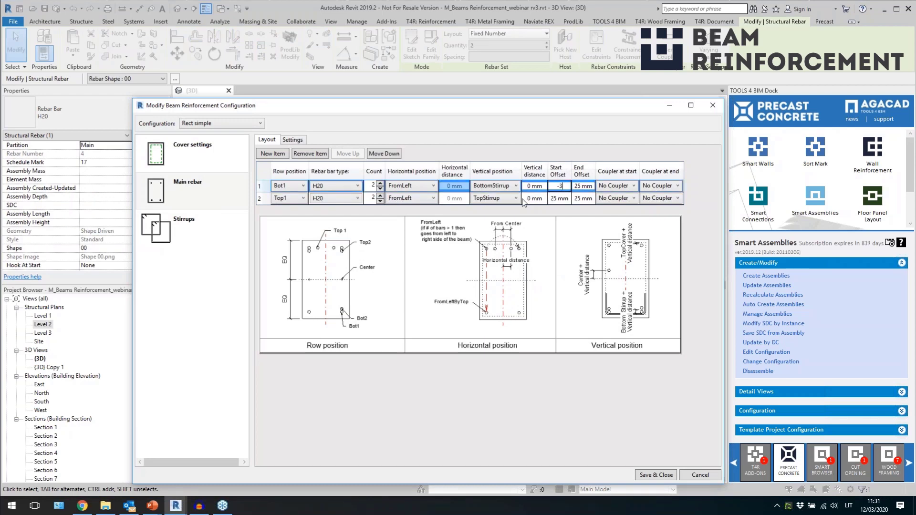
{"action": "left_click", "coordinate": [581, 186]}
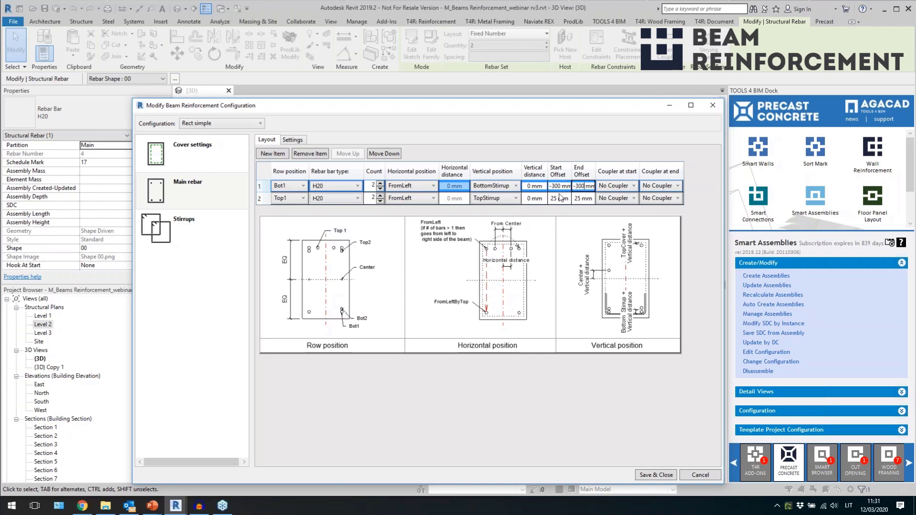
Save the frame beam's reinforcement configuration and inspect the bottom bars extending into the columns
{"action": "left_click", "coordinate": [646, 472]}
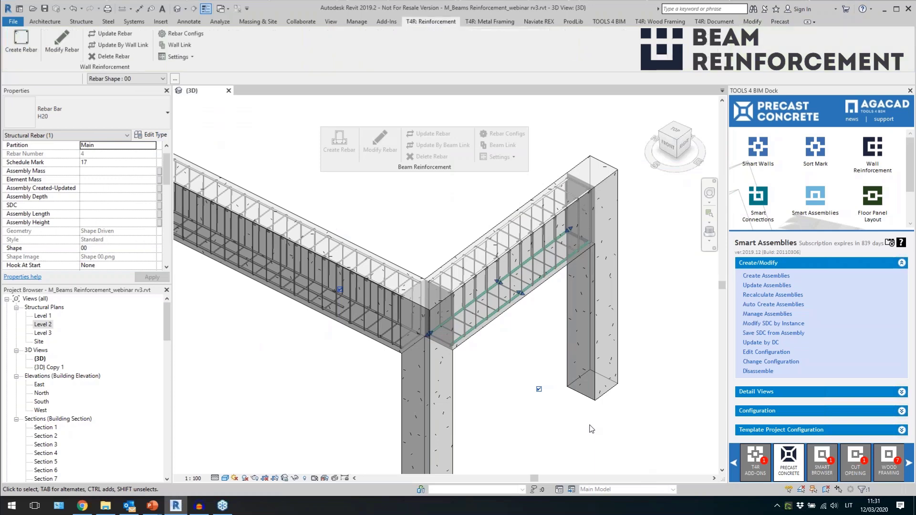
{"action": "left_click", "coordinate": [447, 357]}
{"action": "middle_click_drag", "start_coordinate": [447, 357], "coordinate": [659, 285], "text": "shift"}
{"action": "key", "text": "Escape"}
{"action": "left_click", "coordinate": [610, 340]}
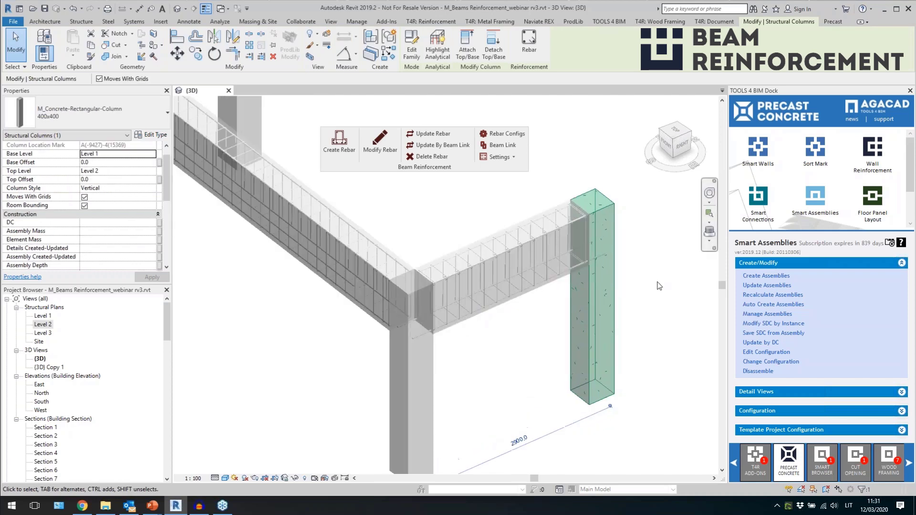
{"action": "left_click", "coordinate": [549, 210]}
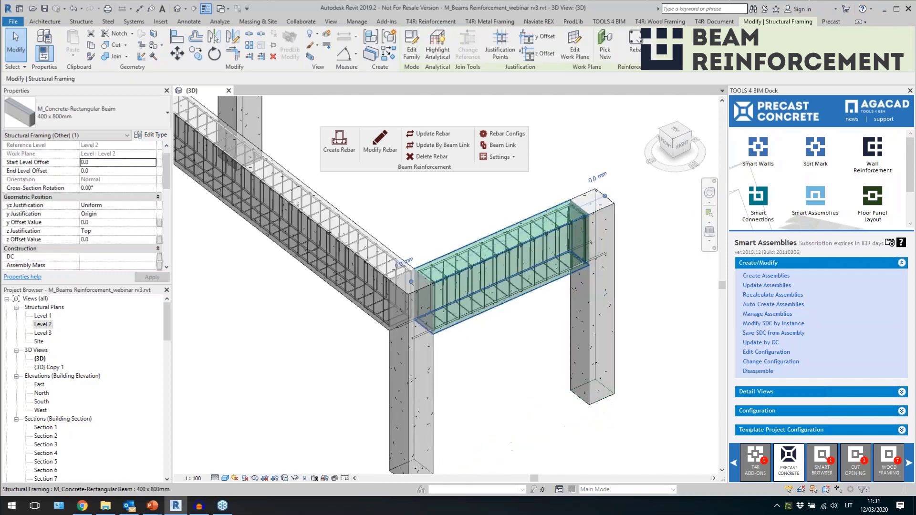
{"action": "middle_click_drag", "start_coordinate": [653, 293], "coordinate": [581, 312]}
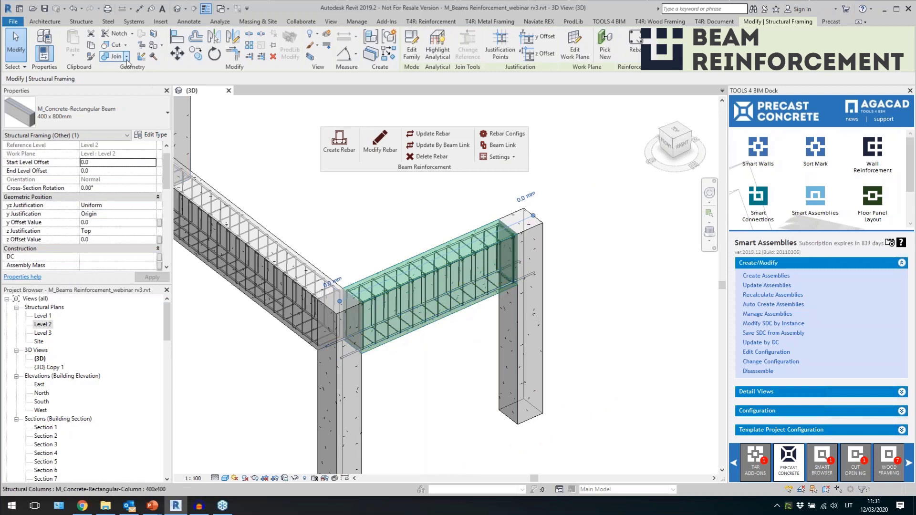
Change the geometry join so the 400 x 800 mm beam runs through the end column, and update the beam's rebar
{"action": "key", "text": "Escape"}
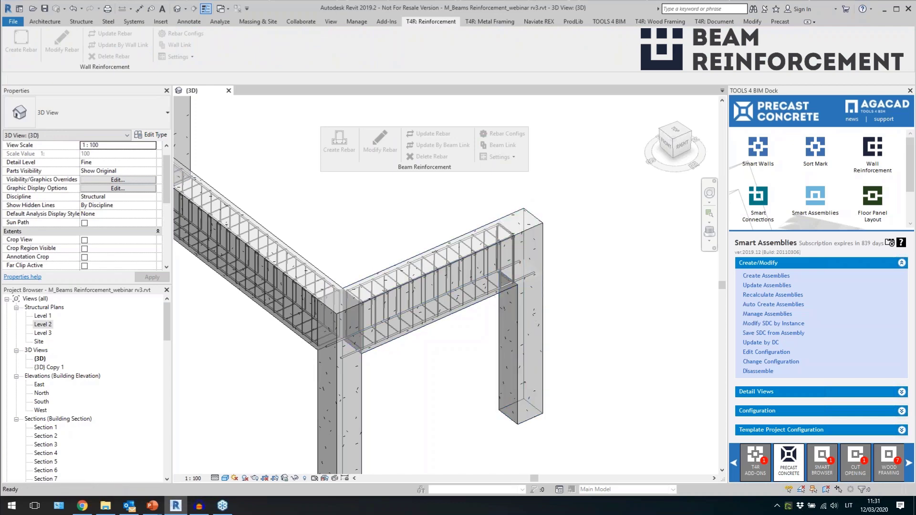
{"action": "left_click", "coordinate": [496, 298]}
{"action": "left_click", "coordinate": [496, 298]}
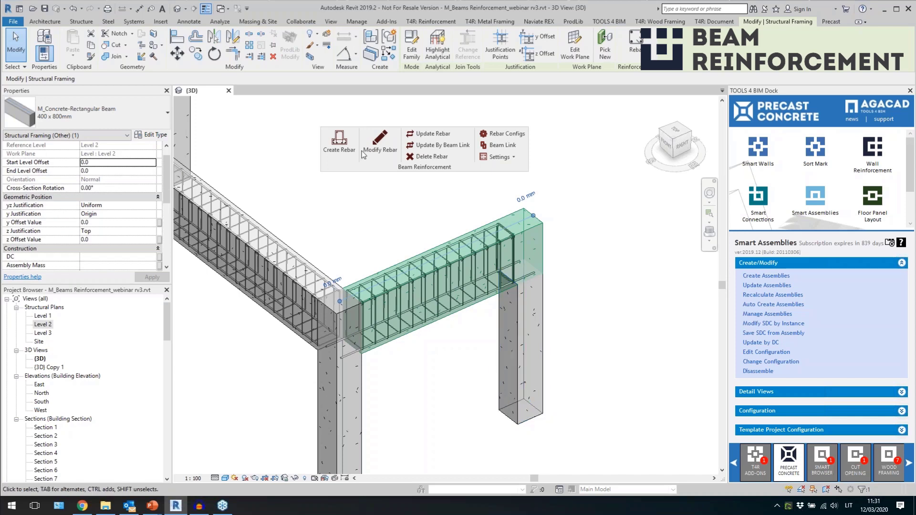
{"action": "left_click", "coordinate": [427, 134]}
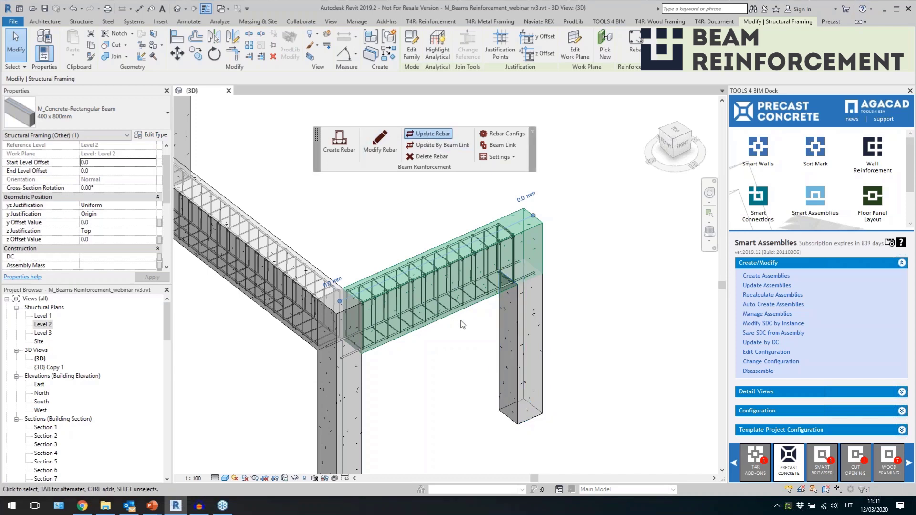
{"action": "left_click", "coordinate": [474, 361]}
{"action": "left_click", "coordinate": [561, 264]}
Review the reinforced cast-in-place frame and the row of reinforced precast beams across the whole model
{"action": "middle_click_drag", "start_coordinate": [599, 337], "coordinate": [397, 385], "text": "shift"}
{"action": "scroll", "coordinate": [614, 351], "scroll_direction": "down", "scroll_amount": 2}
{"action": "scroll", "coordinate": [394, 385], "scroll_direction": "down", "scroll_amount": 2}
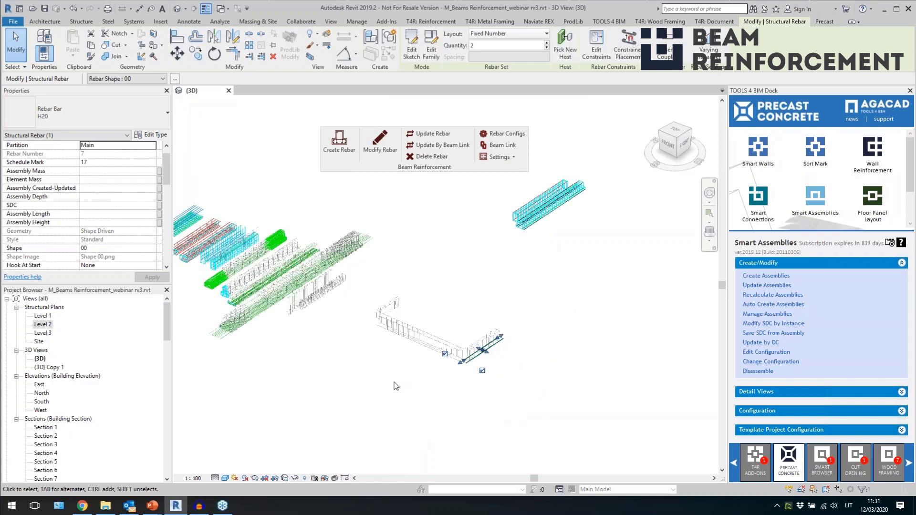
{"action": "left_click", "coordinate": [390, 390]}
{"action": "middle_click_drag", "start_coordinate": [365, 450], "coordinate": [425, 406], "text": "shift"}
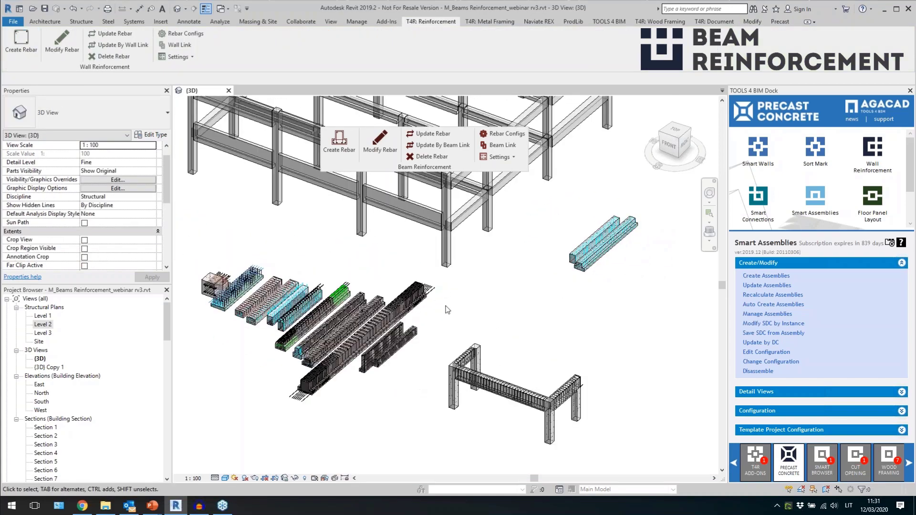
{"action": "middle_click_drag", "start_coordinate": [500, 279], "coordinate": [454, 326]}
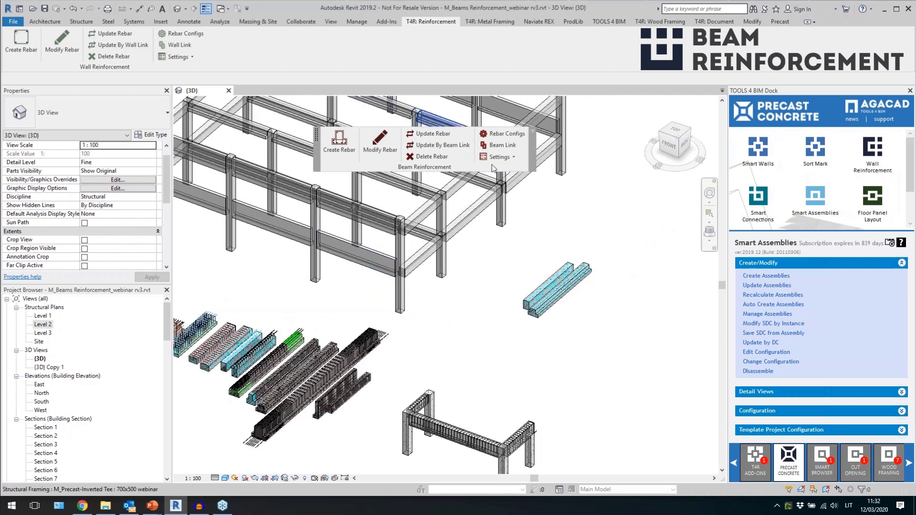
{"action": "middle_click_drag", "start_coordinate": [465, 295], "coordinate": [520, 286]}
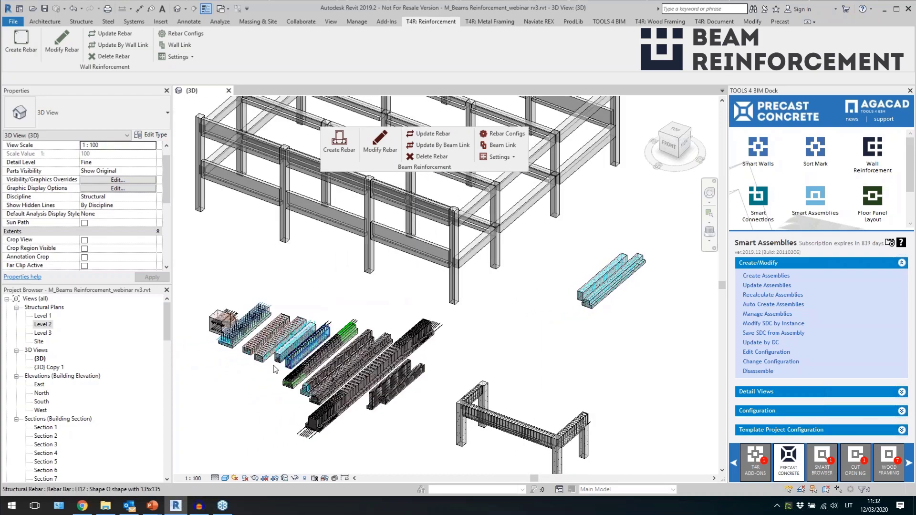
{"action": "scroll", "coordinate": [275, 369], "scroll_direction": "up", "scroll_amount": 6}
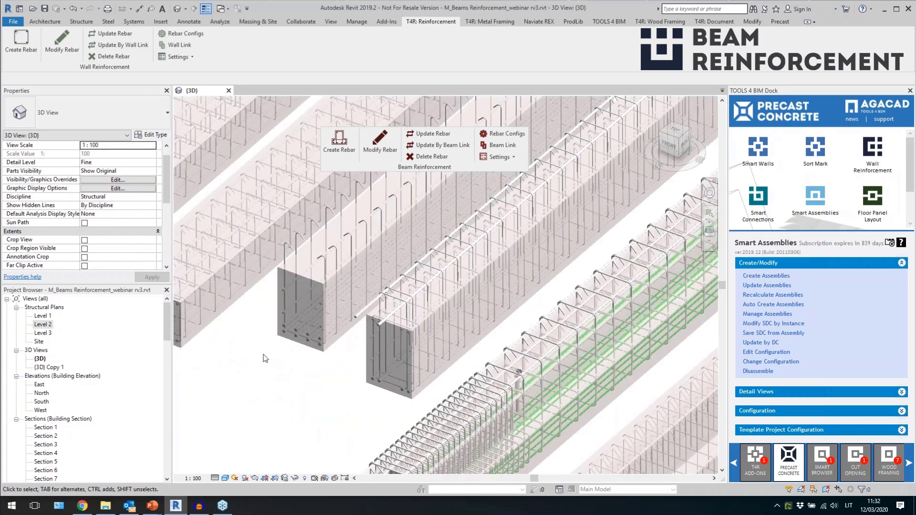
{"action": "scroll", "coordinate": [269, 360], "scroll_direction": "down", "scroll_amount": 6}
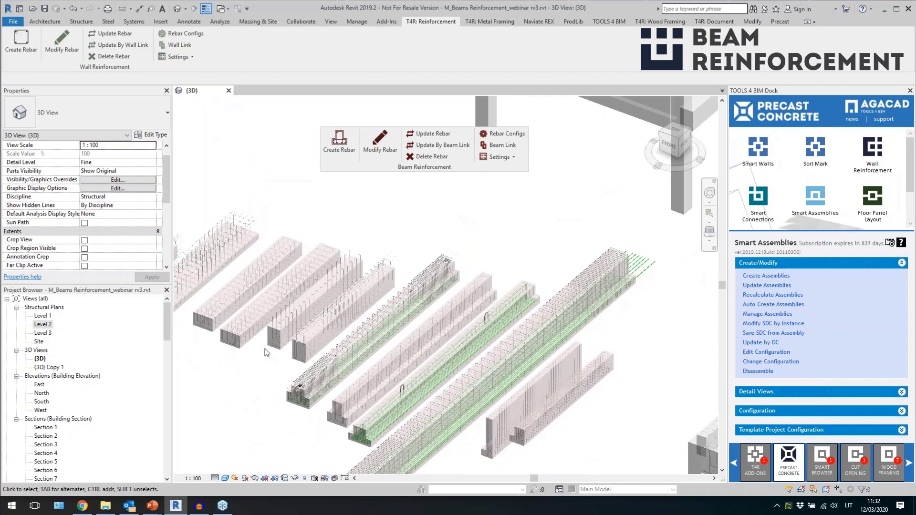
{"action": "scroll", "coordinate": [267, 353], "scroll_direction": "down", "scroll_amount": 5}
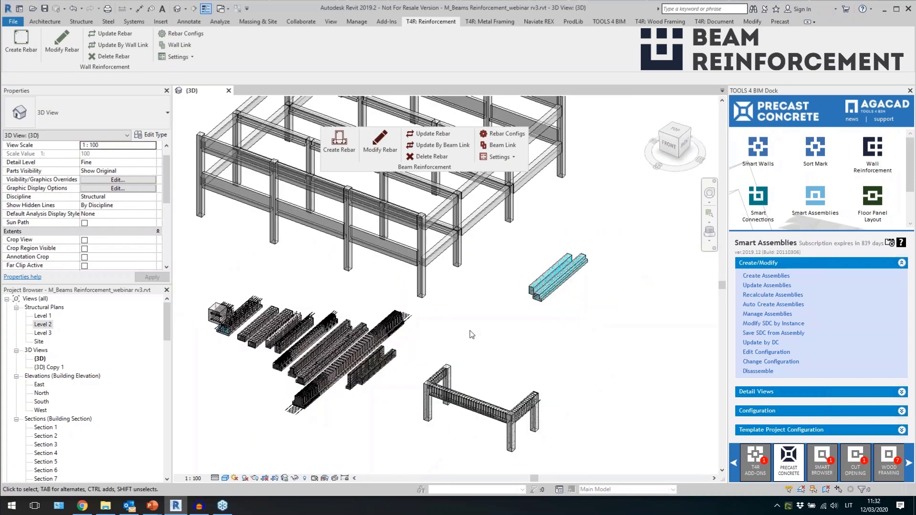
{"action": "middle_click_drag", "start_coordinate": [470, 304], "coordinate": [468, 326]}
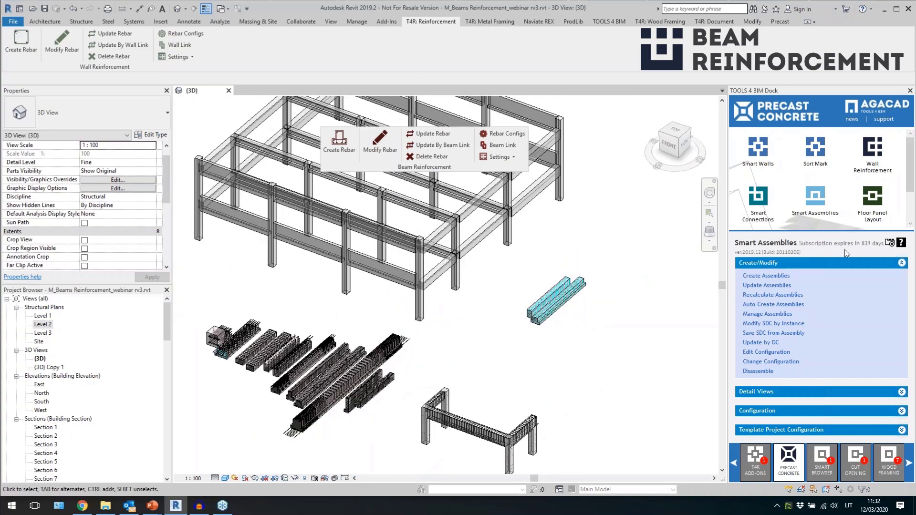
Return the floating Beam Reinforcement tools to the ribbon and open the Smart Connections tool set
{"action": "left_click", "coordinate": [842, 263]}
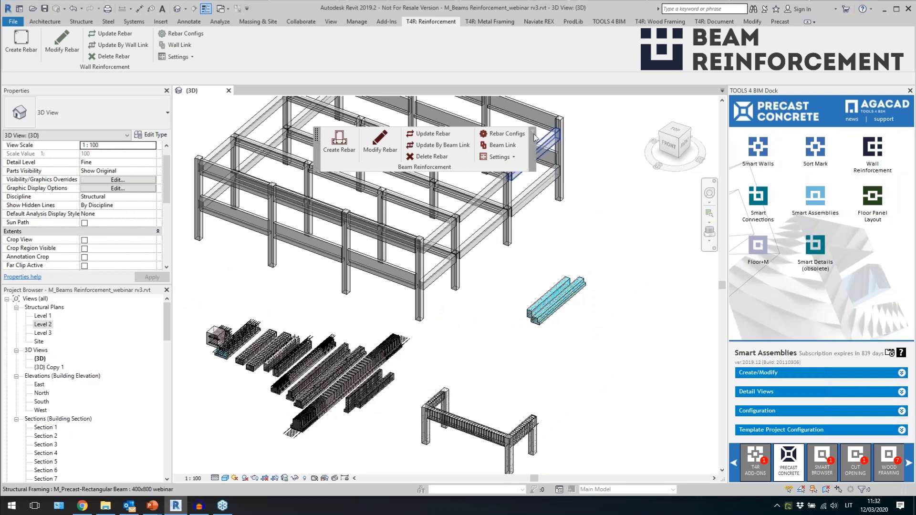
{"action": "left_click", "coordinate": [533, 131]}
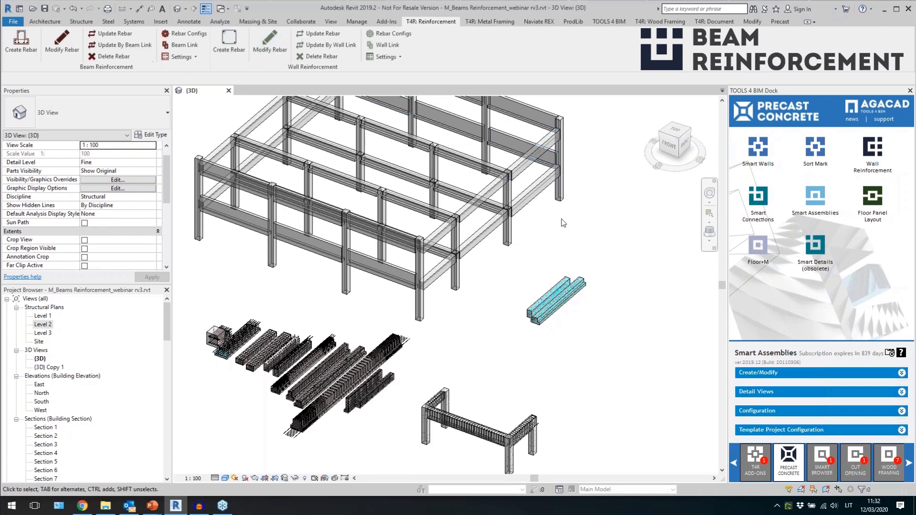
{"action": "middle_click_drag", "start_coordinate": [603, 237], "coordinate": [587, 270]}
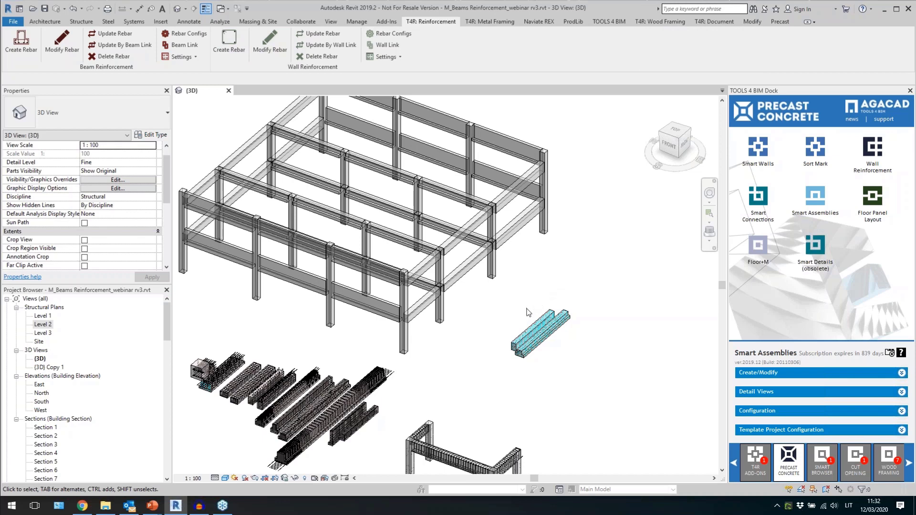
{"action": "middle_click_drag", "start_coordinate": [528, 313], "coordinate": [540, 303], "text": "shift"}
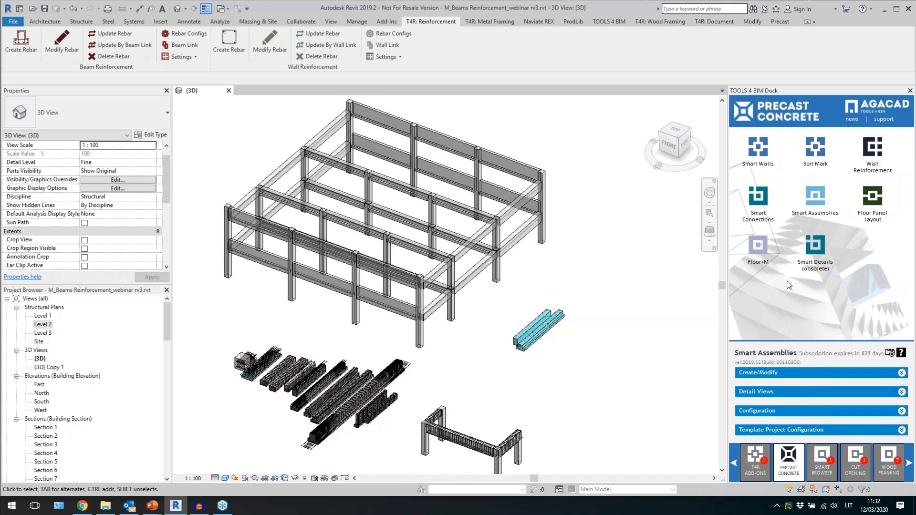
{"action": "left_click", "coordinate": [765, 198]}
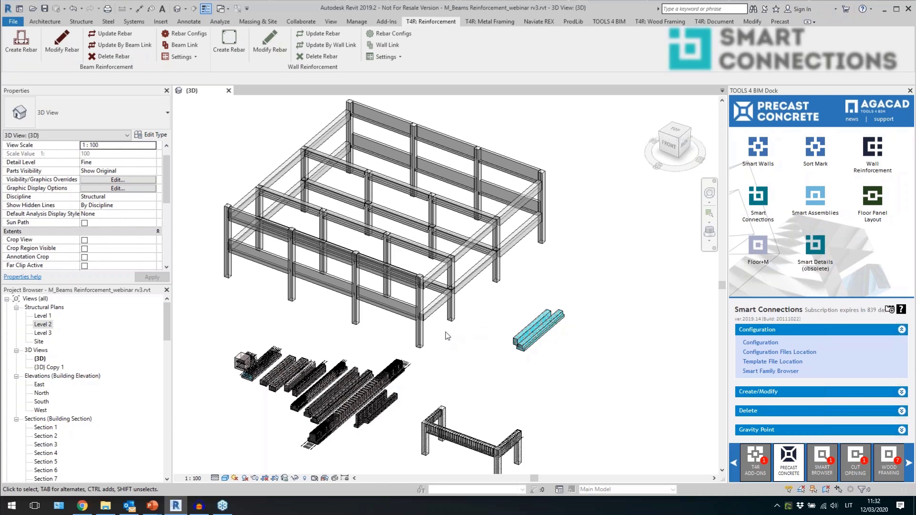
Examine the precast frame's beams and beam-to-column joints in the 3D view
{"action": "scroll", "coordinate": [454, 335], "scroll_direction": "up", "scroll_amount": 5}
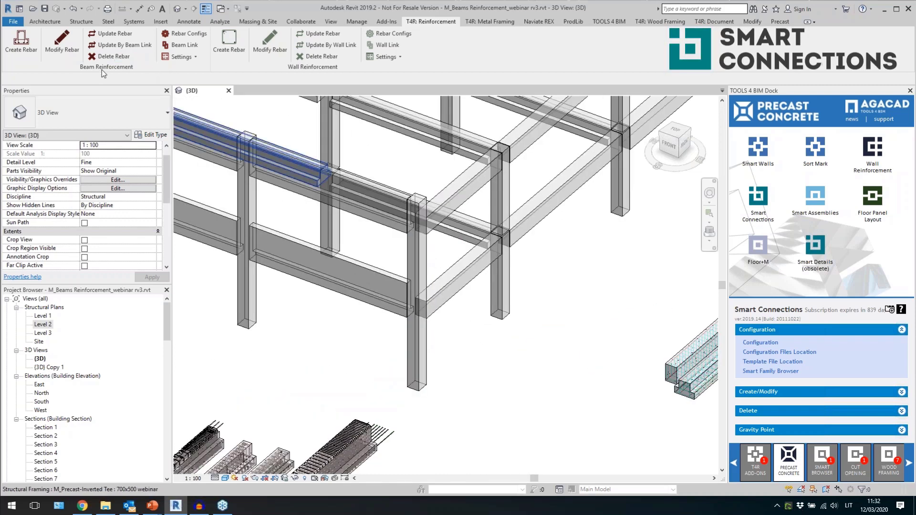
{"action": "scroll", "coordinate": [515, 374], "scroll_direction": "up", "scroll_amount": 2}
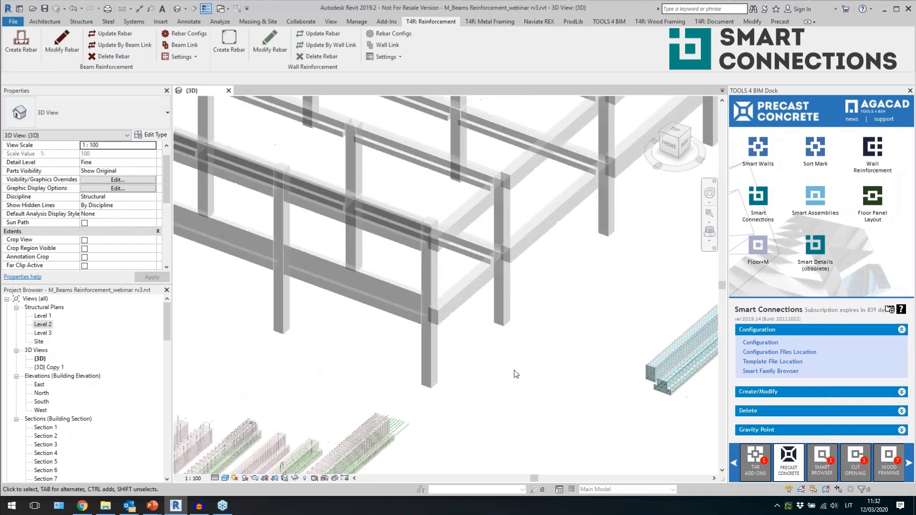
{"action": "scroll", "coordinate": [516, 374], "scroll_direction": "down", "scroll_amount": 5}
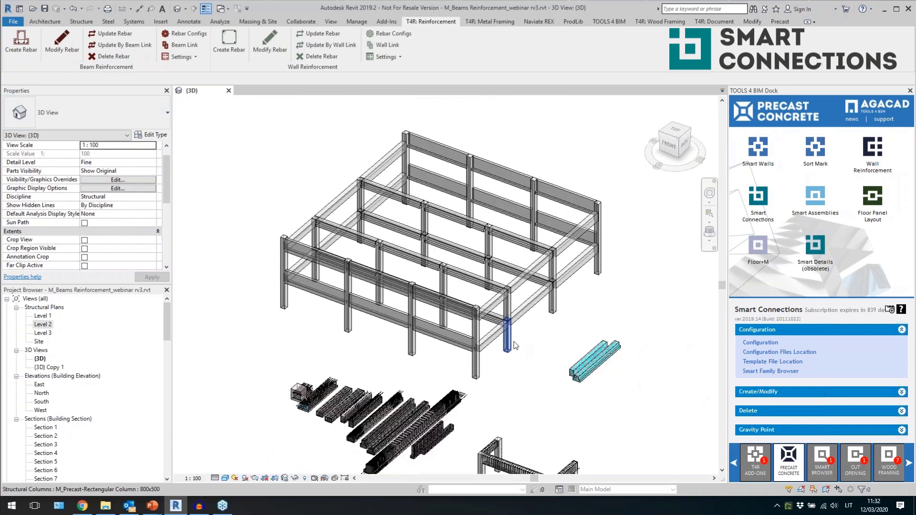
{"action": "left_click", "coordinate": [514, 344]}
{"action": "scroll", "coordinate": [498, 344], "scroll_direction": "up", "scroll_amount": 3}
{"action": "left_click", "coordinate": [399, 325]}
{"action": "scroll", "coordinate": [448, 377], "scroll_direction": "down", "scroll_amount": 3}
{"action": "left_click_drag", "start_coordinate": [519, 371], "coordinate": [259, 190]}
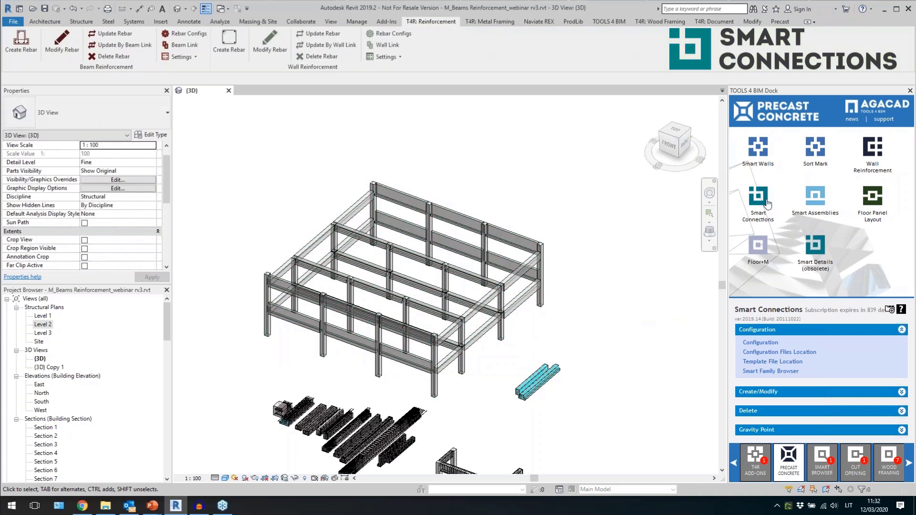
{"action": "scroll", "coordinate": [424, 394], "scroll_direction": "up", "scroll_amount": 1}
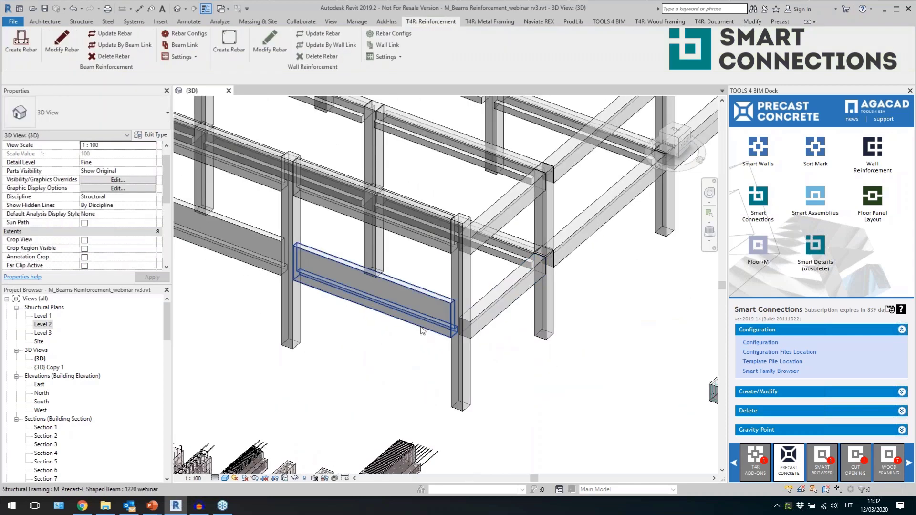
Open the Rect Beam_column_Concrete_corbel configuration for the lower 1220 L-shaped beam and show its point-based rules for top/bottom faces
{"action": "left_click", "coordinate": [417, 329]}
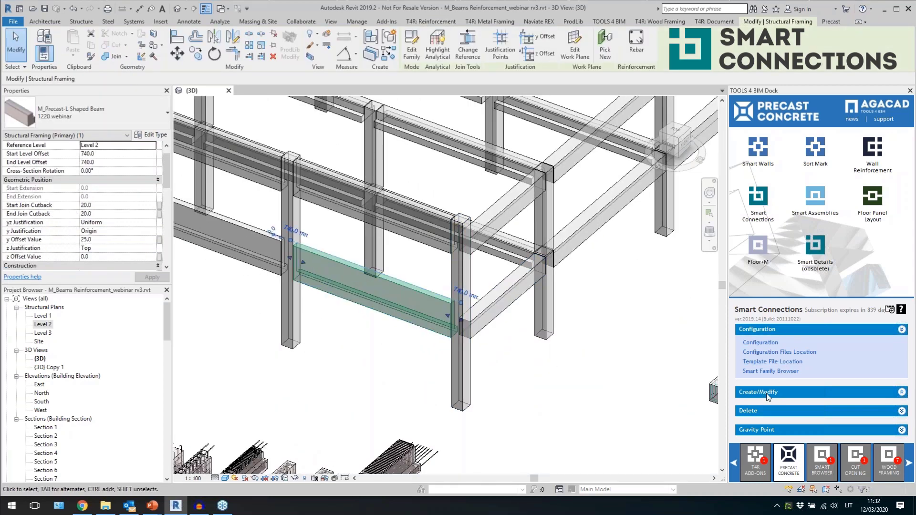
{"action": "left_click", "coordinate": [767, 392]}
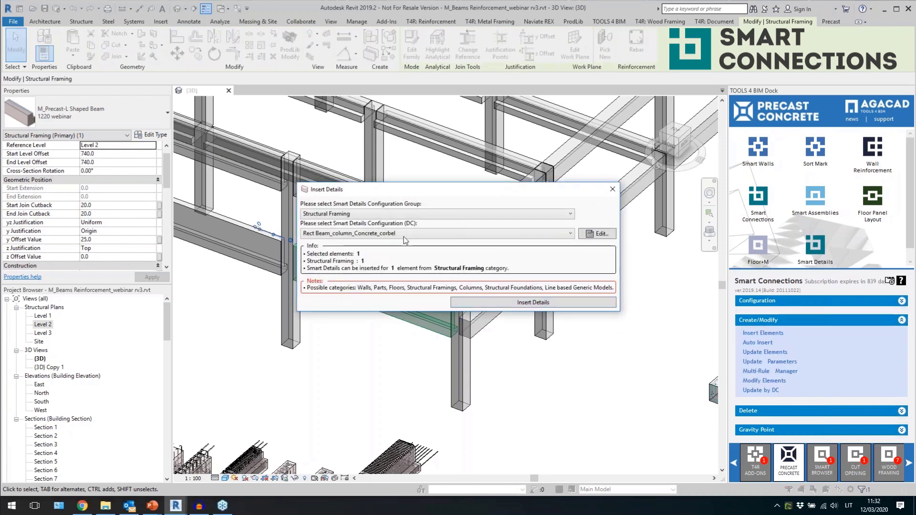
{"action": "left_click", "coordinate": [598, 235]}
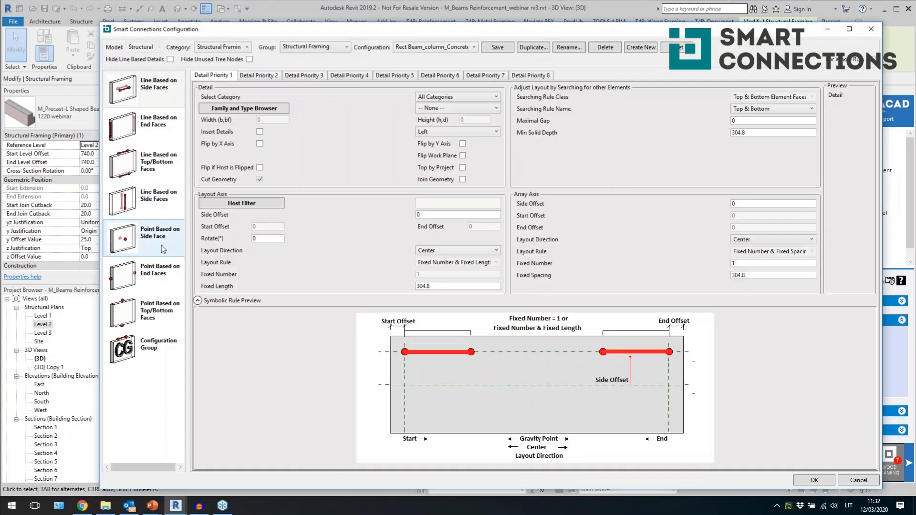
{"action": "left_click", "coordinate": [163, 249]}
{"action": "left_click", "coordinate": [161, 282]}
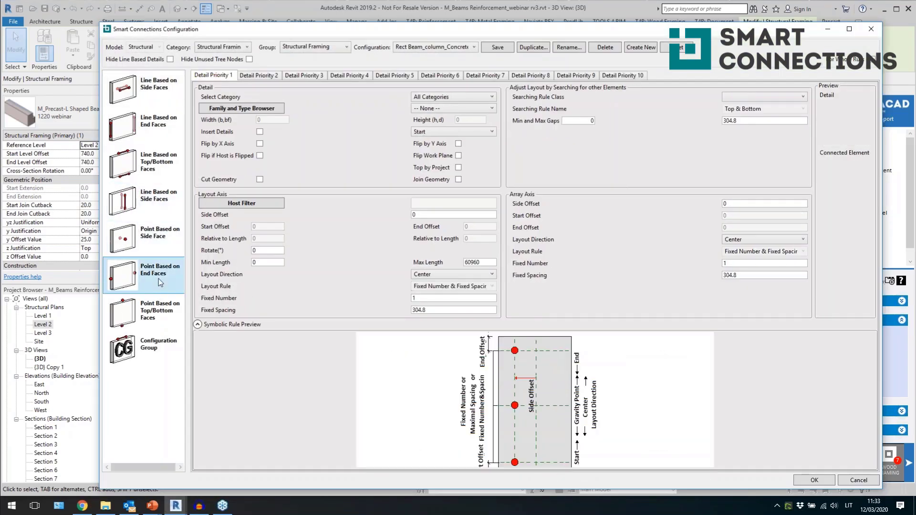
{"action": "left_click", "coordinate": [156, 308]}
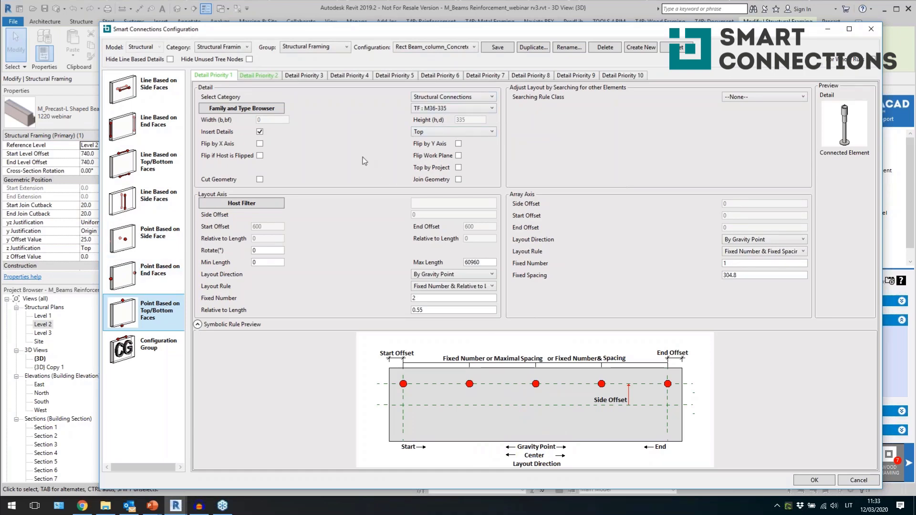
Browse the available connection types and the Generic Models, Structural Framing and Structural Connections families for the first detail
{"action": "left_click", "coordinate": [442, 109]}
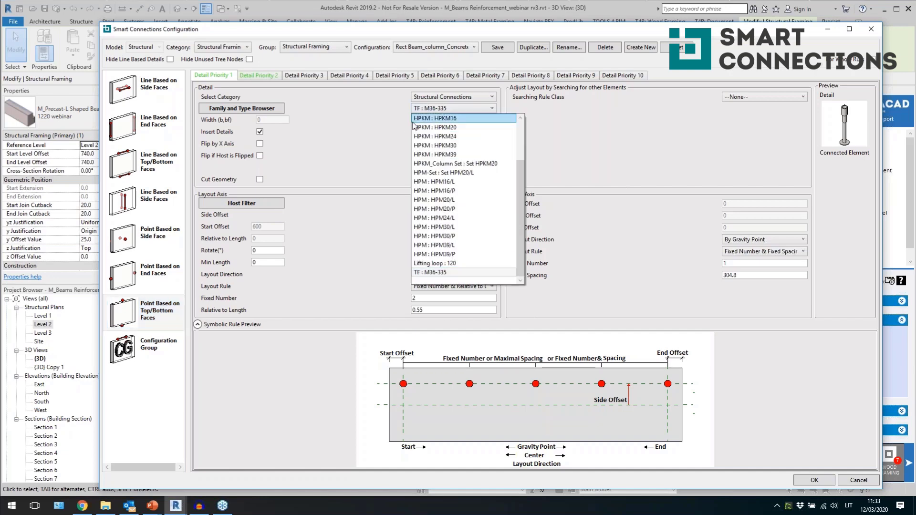
{"action": "left_click", "coordinate": [385, 146]}
{"action": "left_click", "coordinate": [271, 109]}
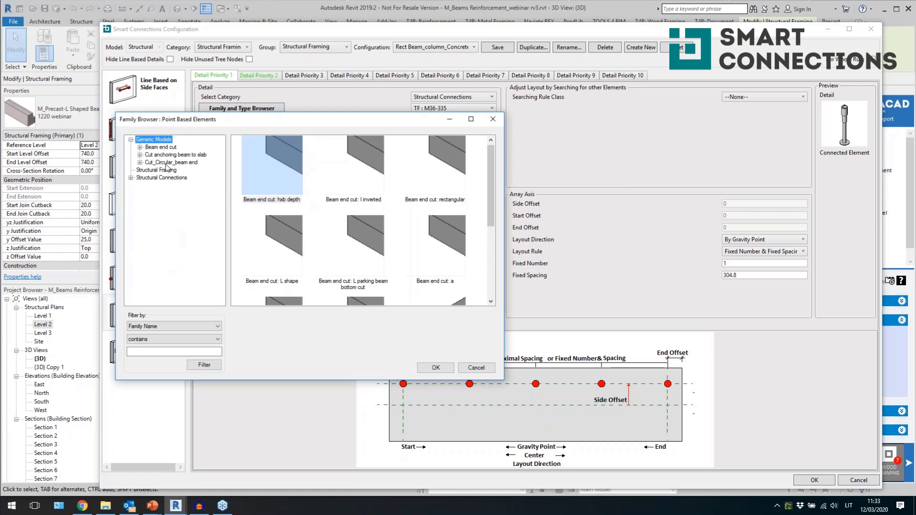
{"action": "left_click", "coordinate": [167, 163]}
{"action": "left_click", "coordinate": [167, 170]}
{"action": "left_click", "coordinate": [172, 178]}
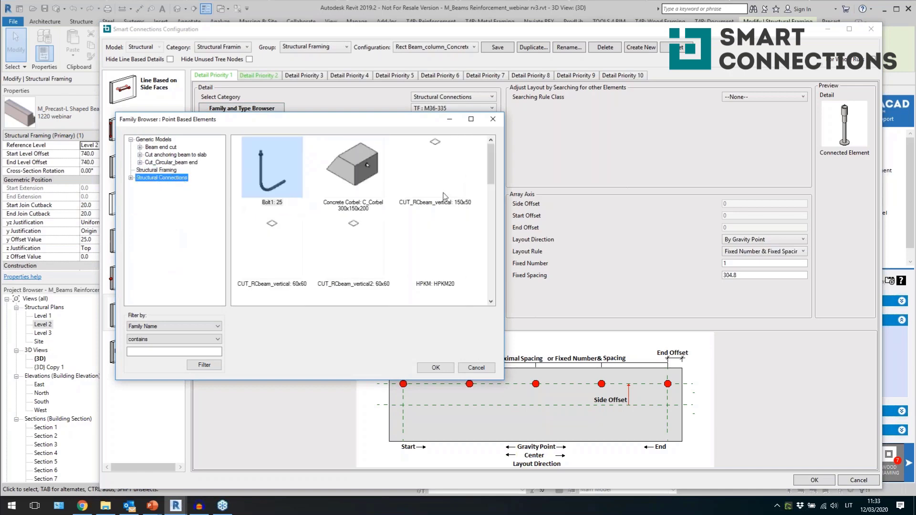
{"action": "left_click", "coordinate": [493, 119]}
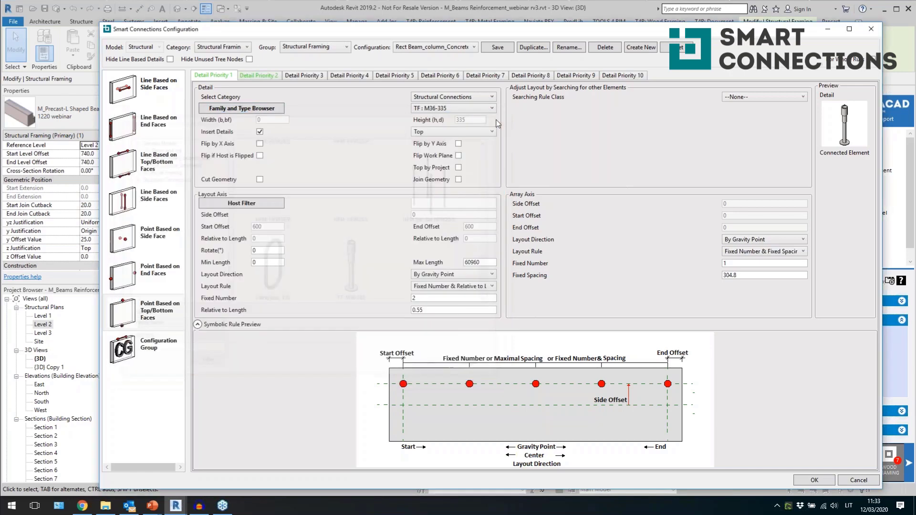
Check the first detail's insertion face and layout direction options, keeping Top and By Gravity Point
{"action": "left_click", "coordinate": [436, 132]}
{"action": "left_click", "coordinate": [437, 151]}
{"action": "left_click", "coordinate": [436, 274]}
{"action": "left_click", "coordinate": [437, 280]}
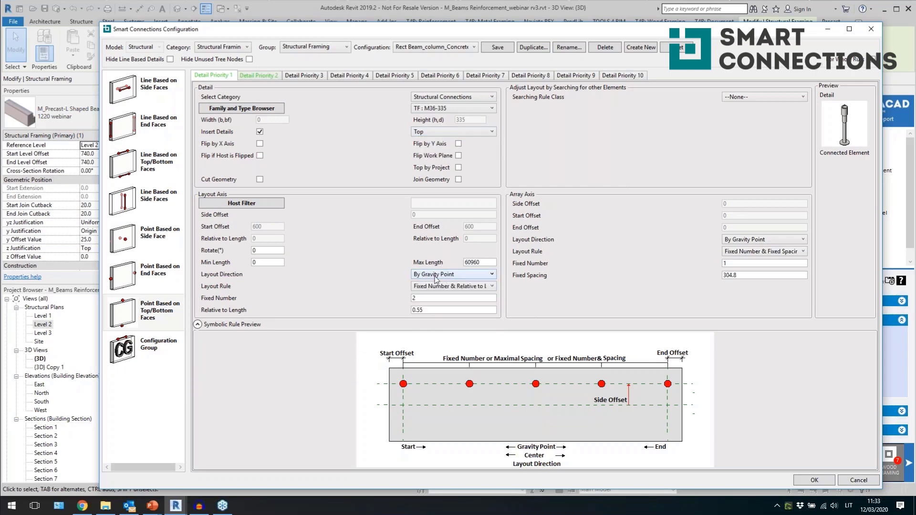
Review the second detail's CUT_RCbeam_vertical2 layout settings and the point-based side-face rules, and close the configuration without saving
{"action": "key", "text": "shift+Tab"}
{"action": "left_click", "coordinate": [254, 77]}
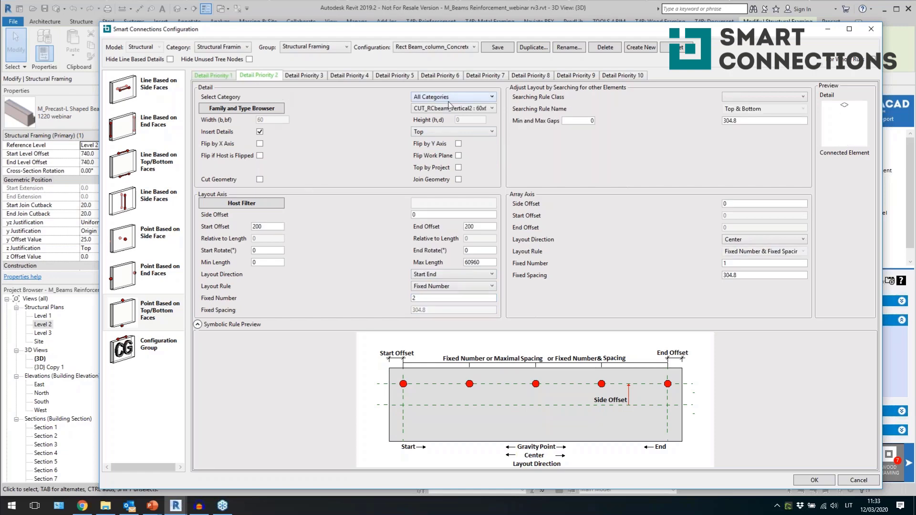
{"action": "left_click", "coordinate": [447, 274]}
{"action": "left_click", "coordinate": [448, 275]}
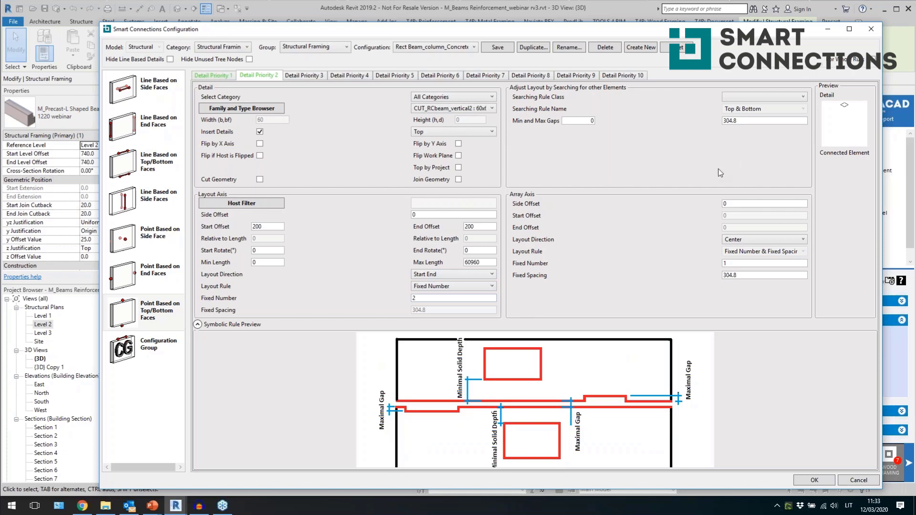
{"action": "left_click", "coordinate": [147, 244]}
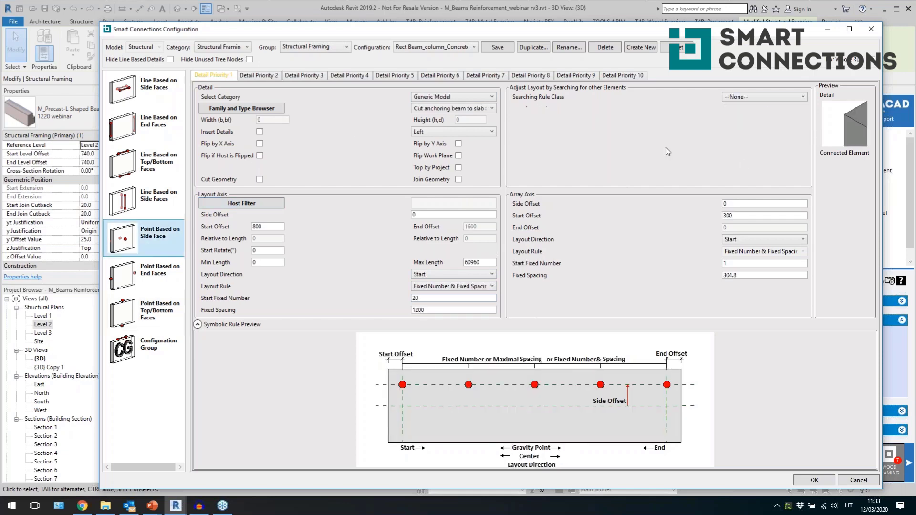
{"action": "left_click", "coordinate": [873, 30]}
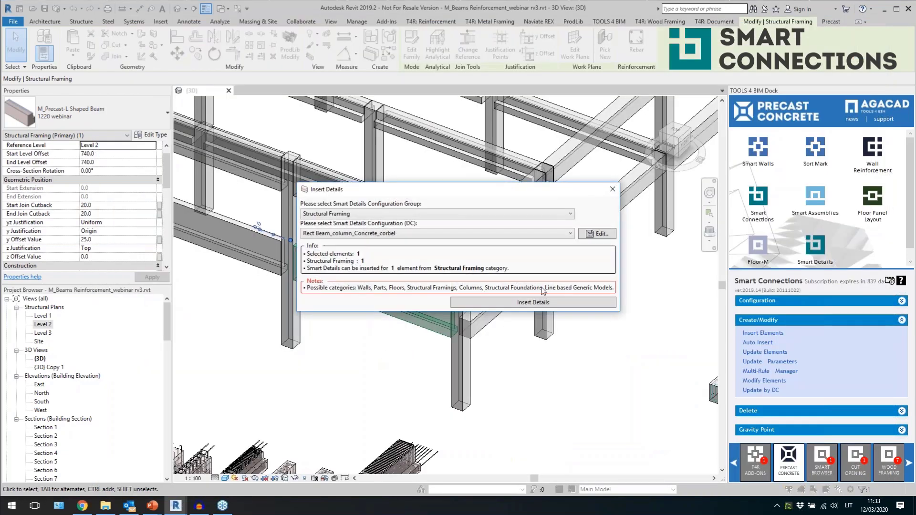
Insert the Parking Beam_column_Concrete_corbel details into the selected L-shaped beam and check the placed connection elements
{"action": "left_click", "coordinate": [496, 234]}
{"action": "left_click", "coordinate": [460, 254]}
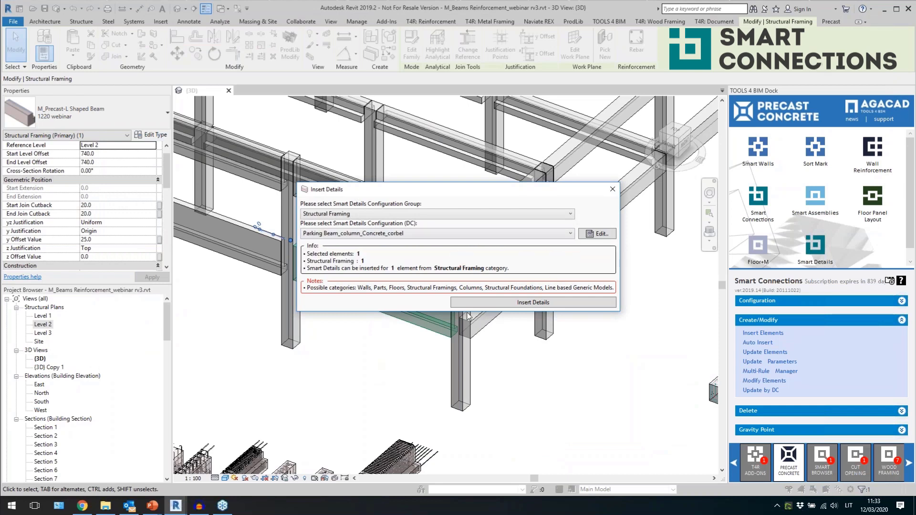
{"action": "left_click", "coordinate": [488, 304]}
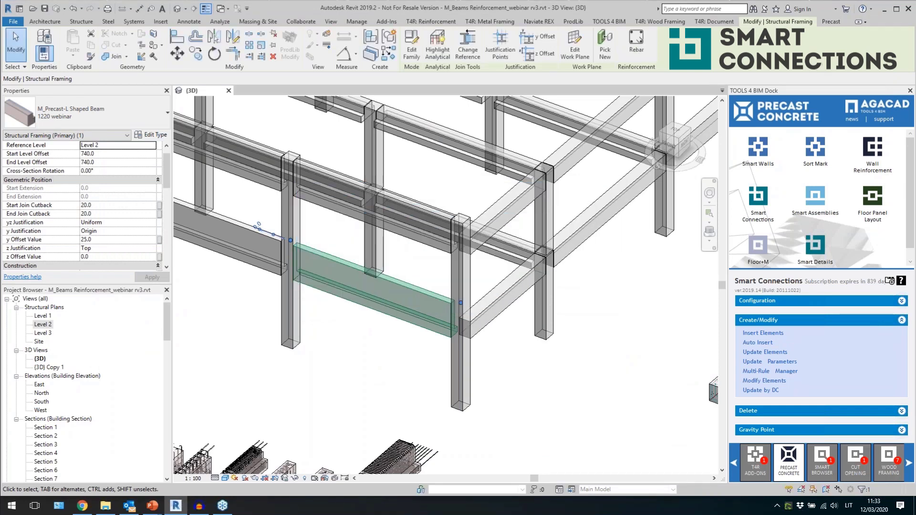
{"action": "scroll", "coordinate": [285, 244], "scroll_direction": "up", "scroll_amount": 5}
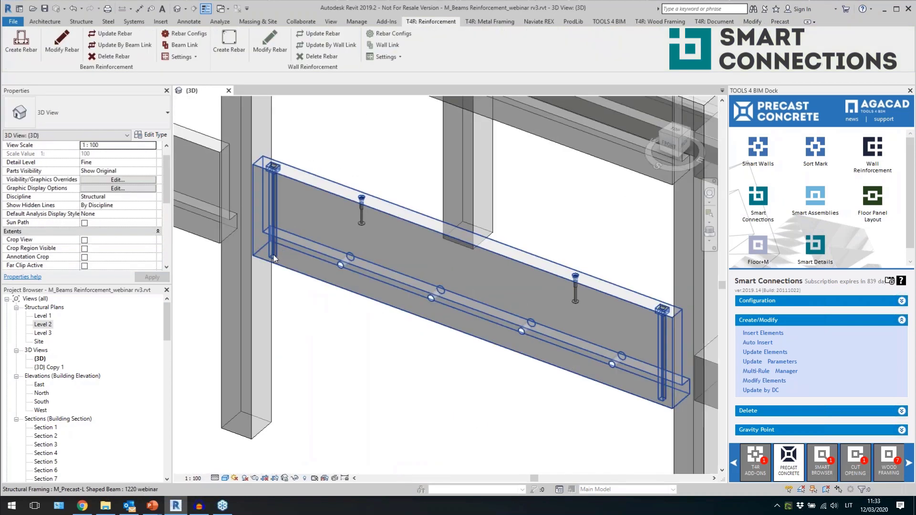
{"action": "left_click", "coordinate": [272, 169]}
{"action": "left_click", "coordinate": [362, 214]}
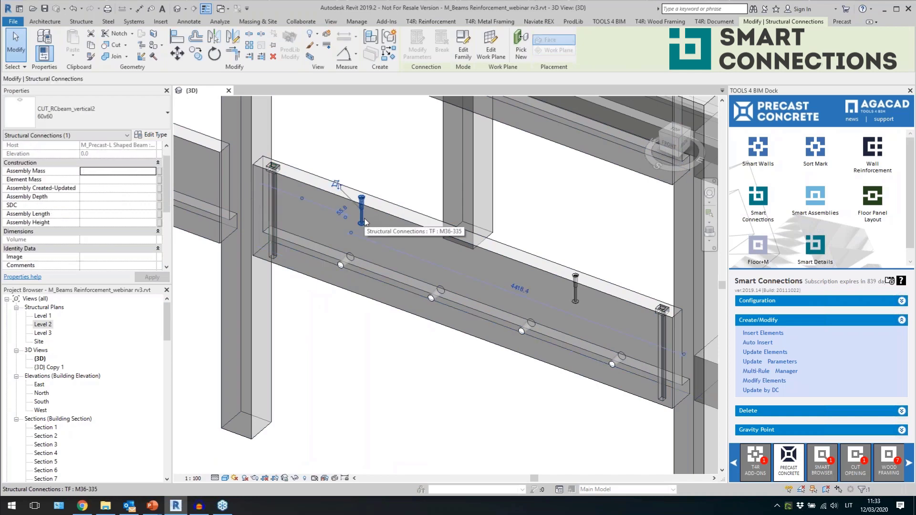
{"action": "left_click", "coordinate": [342, 268]}
Auto-insert connection details into all beams and columns of the precast frame except the already detailed L-shaped beam
{"action": "scroll", "coordinate": [453, 328], "scroll_direction": "down", "scroll_amount": 8}
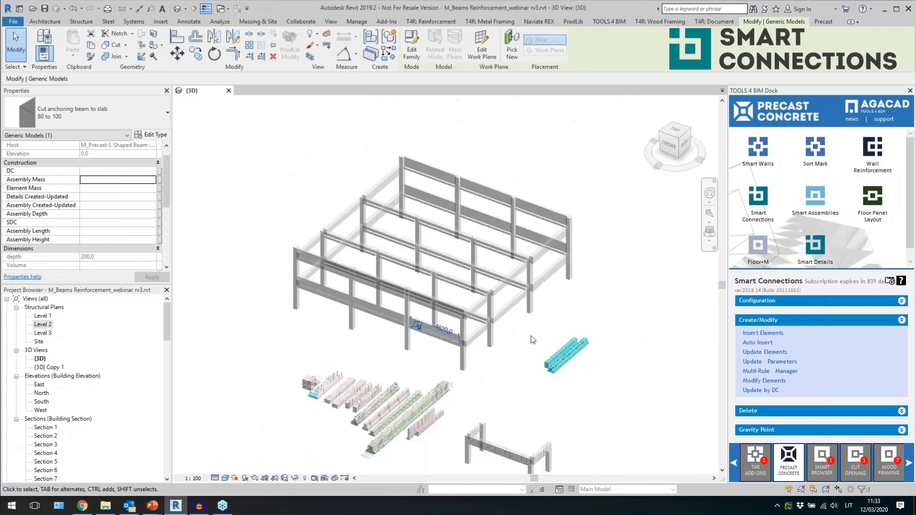
{"action": "left_click", "coordinate": [550, 326]}
{"action": "left_click_drag", "start_coordinate": [569, 324], "coordinate": [248, 181]}
{"action": "left_click", "coordinate": [424, 338], "text": "shift"}
{"action": "scroll", "coordinate": [423, 338], "scroll_direction": "up", "scroll_amount": 4}
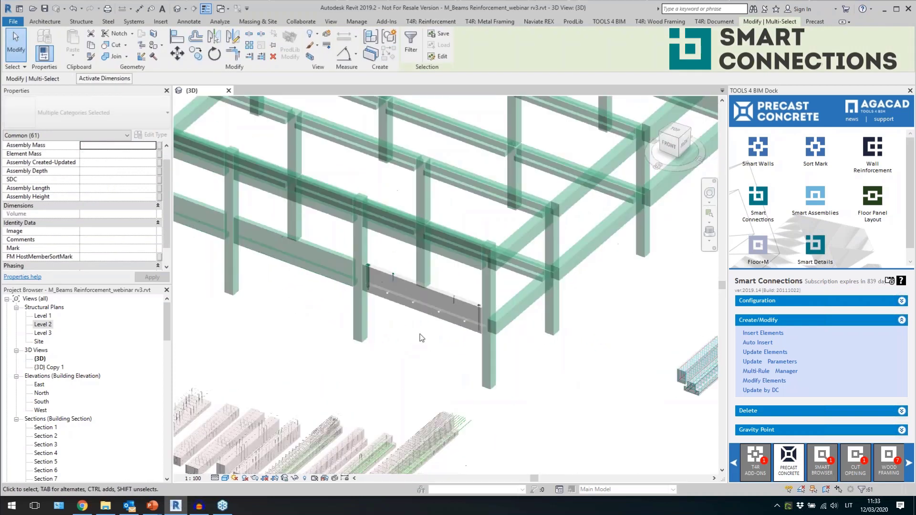
{"action": "scroll", "coordinate": [422, 338], "scroll_direction": "down", "scroll_amount": 2}
{"action": "left_click", "coordinate": [762, 344]}
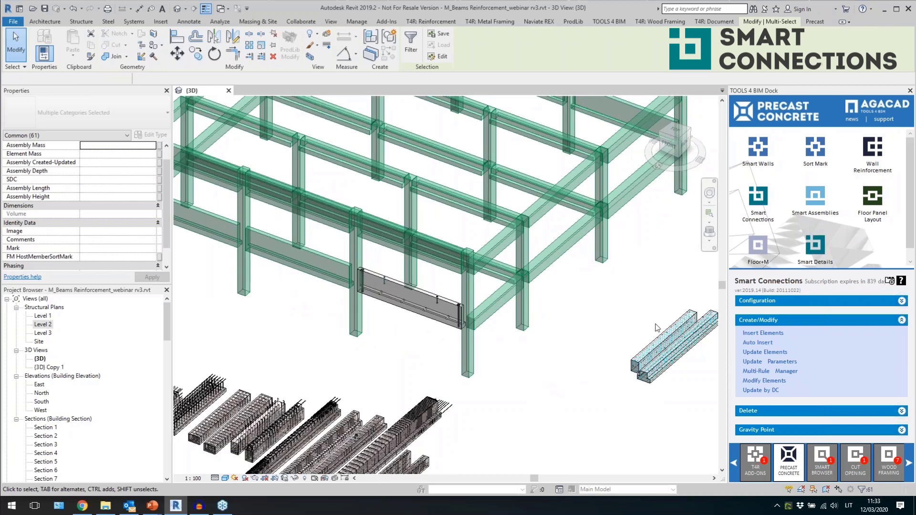
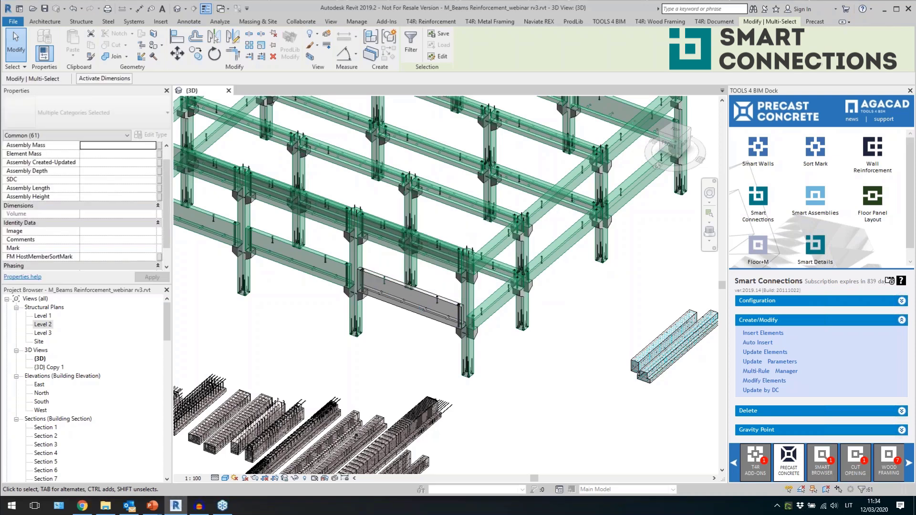
{"action": "left_click", "coordinate": [414, 340]}
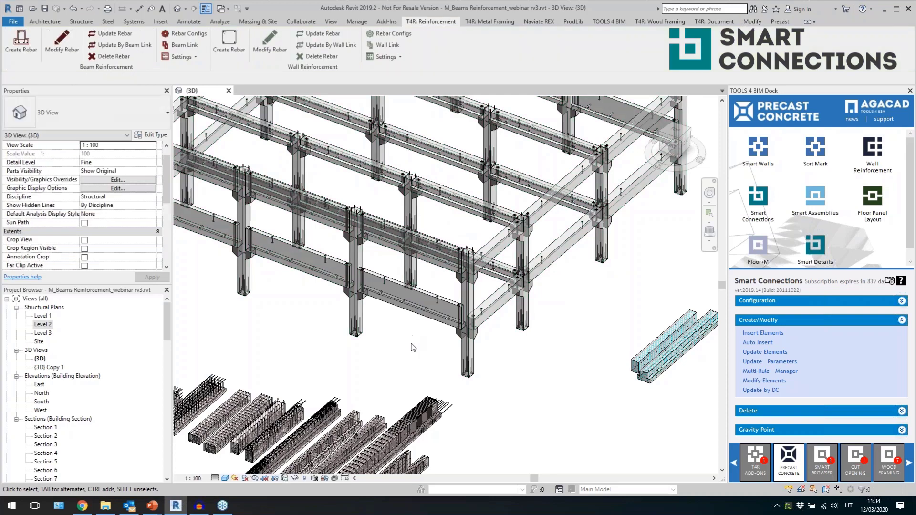
Examine the inserted corbels, anchors and column connections at the joints across the precast frame
{"action": "scroll", "coordinate": [414, 347], "scroll_direction": "down", "scroll_amount": 2}
{"action": "scroll", "coordinate": [560, 261], "scroll_direction": "up", "scroll_amount": 5}
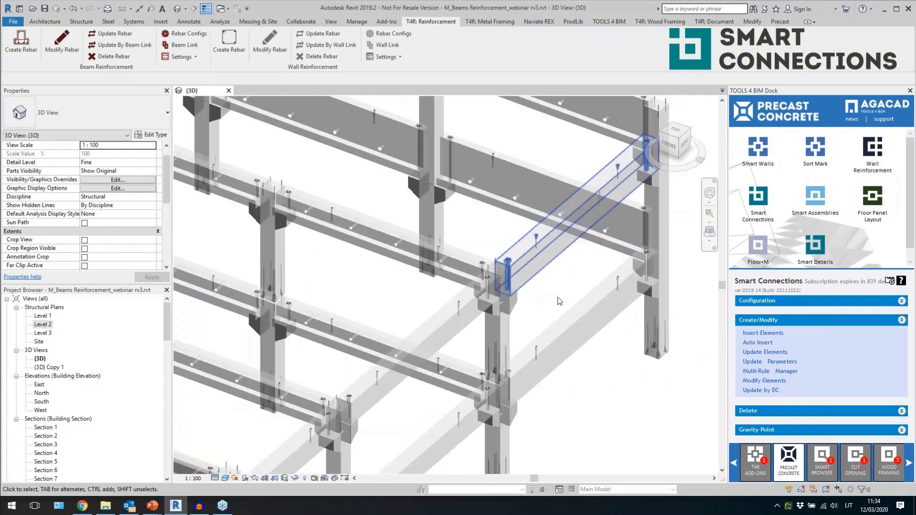
{"action": "left_click", "coordinate": [564, 377]}
{"action": "mouse_move", "coordinate": [563, 377]}
{"action": "middle_mouse_down", "text": "shift"}
{"action": "mouse_move", "coordinate": [518, 390]}
{"action": "mouse_move", "coordinate": [644, 333]}
{"action": "mouse_move", "coordinate": [553, 363]}
{"action": "mouse_move", "coordinate": [577, 378]}
{"action": "mouse_move", "coordinate": [567, 391]}
{"action": "middle_mouse_up", "text": "shift"}
{"action": "scroll", "coordinate": [492, 312], "scroll_direction": "up", "scroll_amount": 4}
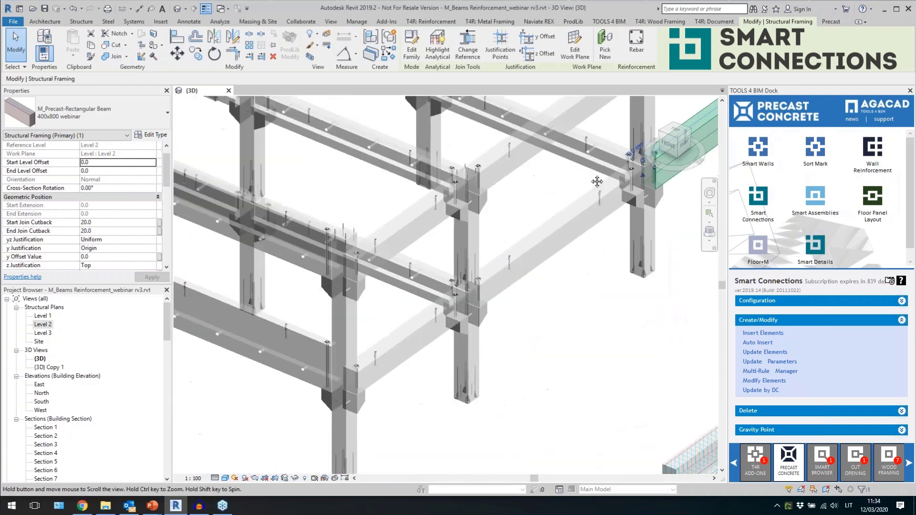
{"action": "scroll", "coordinate": [403, 296], "scroll_direction": "up", "scroll_amount": 2}
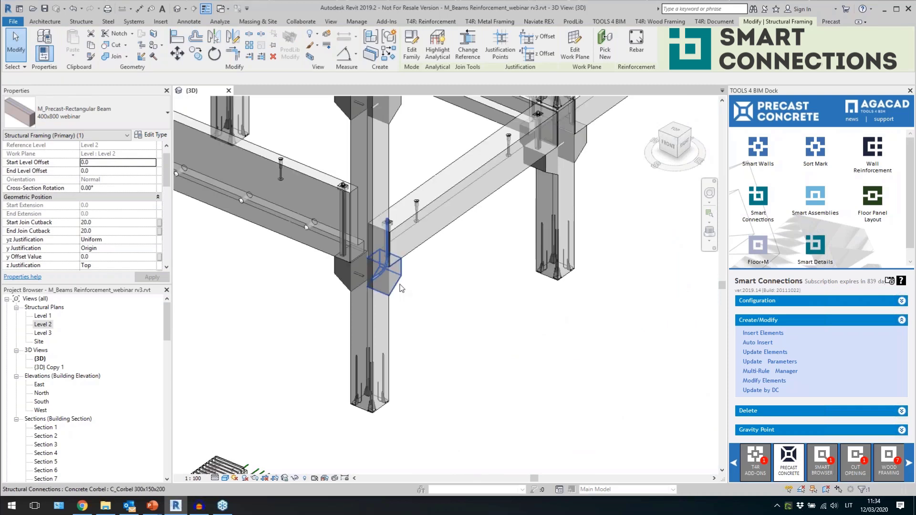
{"action": "left_click", "coordinate": [398, 285]}
{"action": "middle_click_drag", "start_coordinate": [403, 301], "coordinate": [448, 289], "text": "shift"}
{"action": "middle_click_drag", "start_coordinate": [500, 323], "coordinate": [234, 396]}
{"action": "mouse_move", "coordinate": [563, 317]}
{"action": "middle_mouse_down"}
{"action": "mouse_move", "coordinate": [329, 346]}
{"action": "mouse_move", "coordinate": [254, 344]}
{"action": "middle_mouse_up"}
{"action": "left_click", "coordinate": [434, 261]}
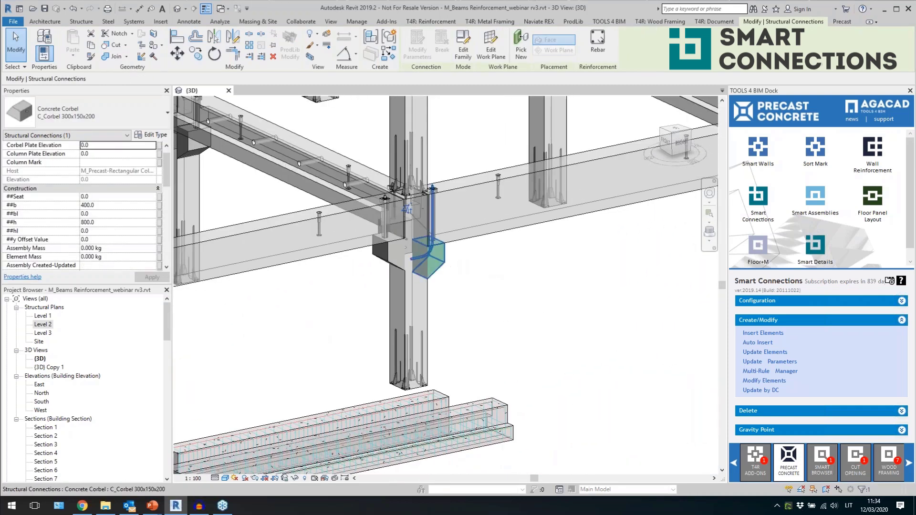
{"action": "middle_click_drag", "start_coordinate": [530, 311], "coordinate": [556, 374], "text": "shift"}
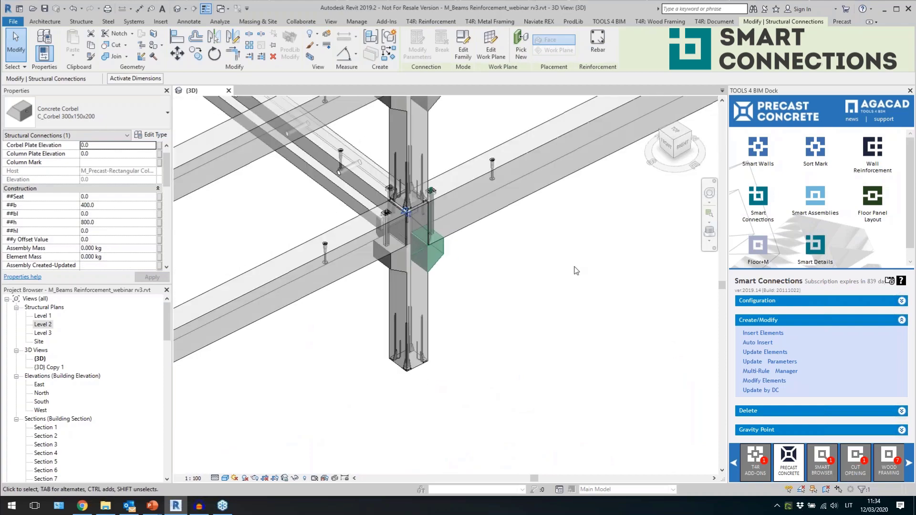
{"action": "scroll", "coordinate": [577, 270], "scroll_direction": "down", "scroll_amount": 3}
{"action": "scroll", "coordinate": [483, 387], "scroll_direction": "up", "scroll_amount": 4}
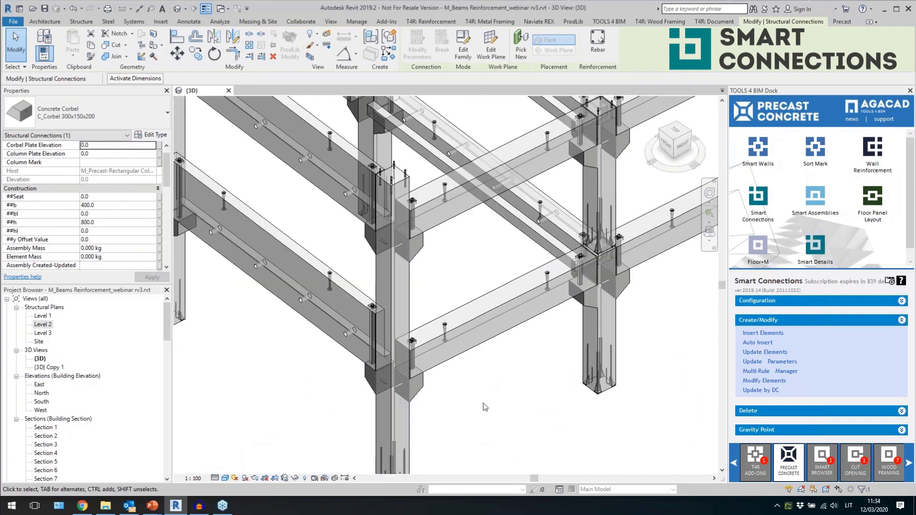
{"action": "scroll", "coordinate": [472, 391], "scroll_direction": "down", "scroll_amount": 3}
{"action": "scroll", "coordinate": [454, 374], "scroll_direction": "up", "scroll_amount": 3}
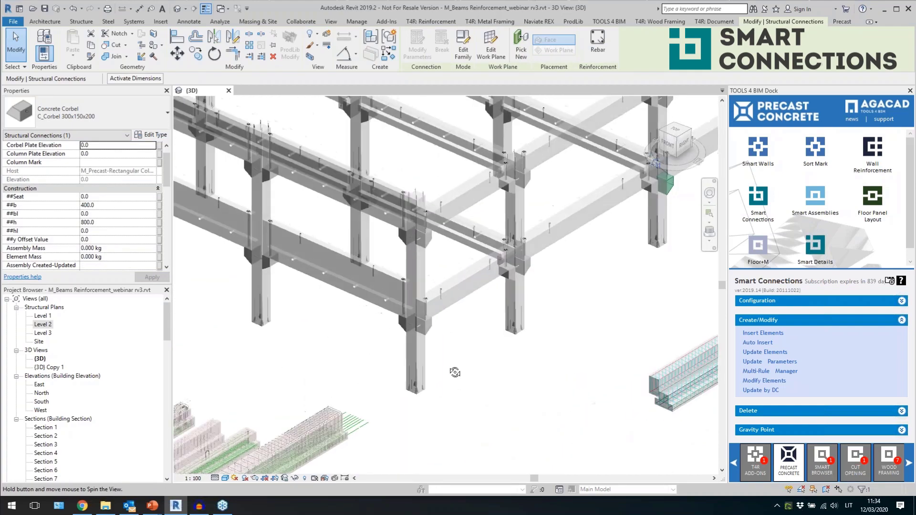
{"action": "middle_click_drag", "start_coordinate": [462, 369], "coordinate": [426, 342]}
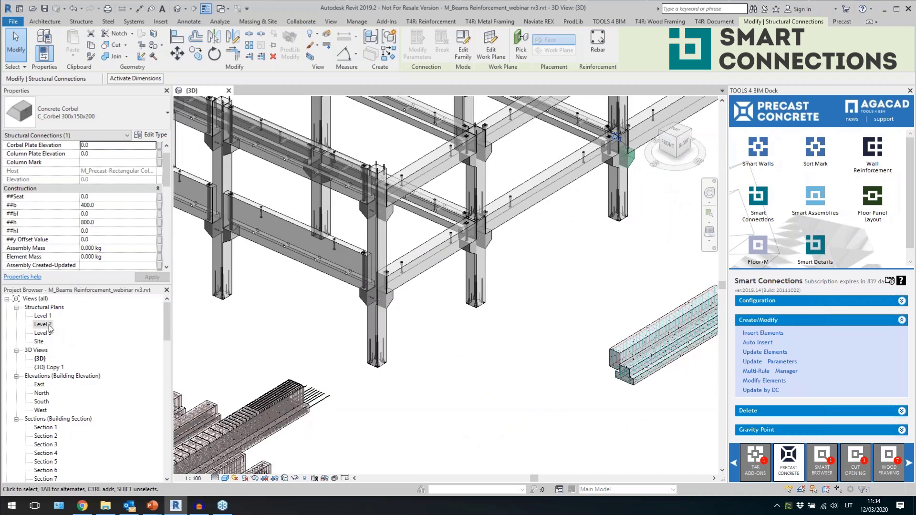
{"action": "scroll", "coordinate": [415, 267], "scroll_direction": "down", "scroll_amount": 5}
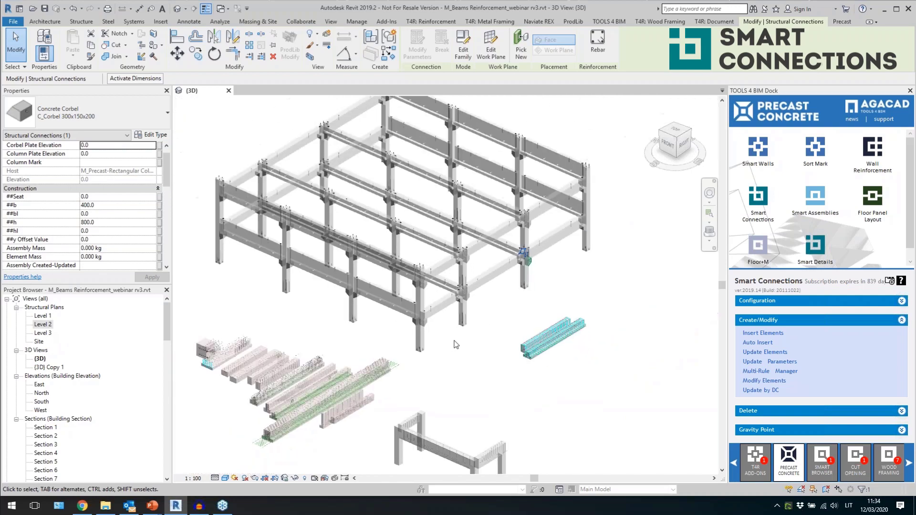
Check the Mark parameter of a 400x600 rectangular beam and a 700x500 inverted tee beam in the frame
{"action": "left_click_drag", "start_coordinate": [585, 303], "coordinate": [562, 286]}
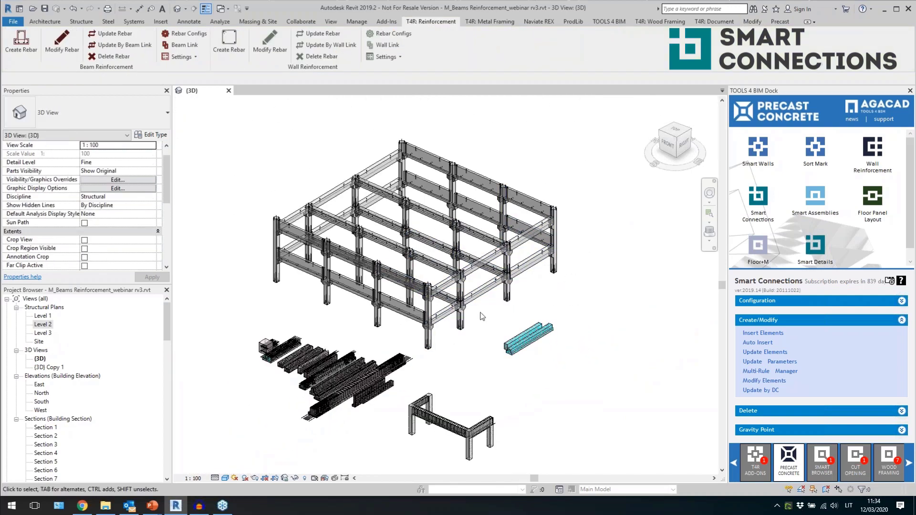
{"action": "scroll", "coordinate": [481, 313], "scroll_direction": "up", "scroll_amount": 3}
{"action": "left_click", "coordinate": [494, 281]}
{"action": "scroll", "coordinate": [88, 215], "scroll_direction": "down", "scroll_amount": 5}
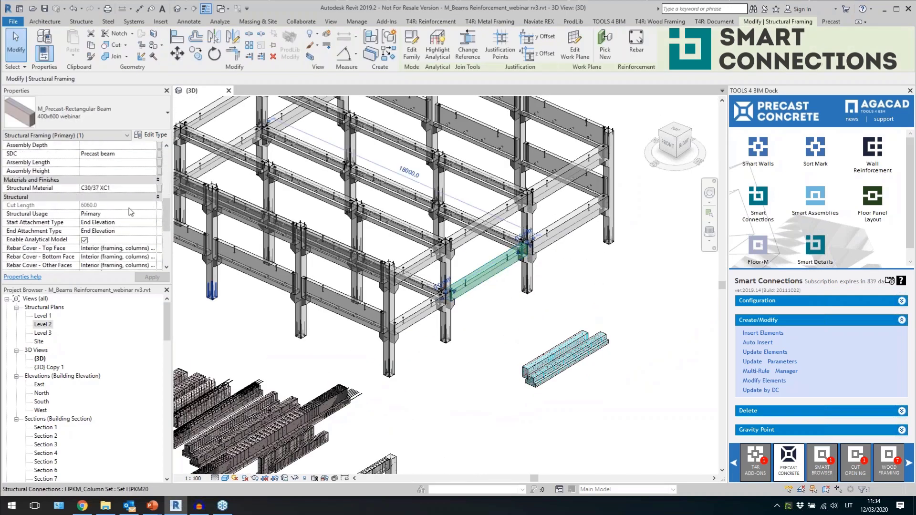
{"action": "scroll", "coordinate": [88, 256], "scroll_direction": "down", "scroll_amount": 2}
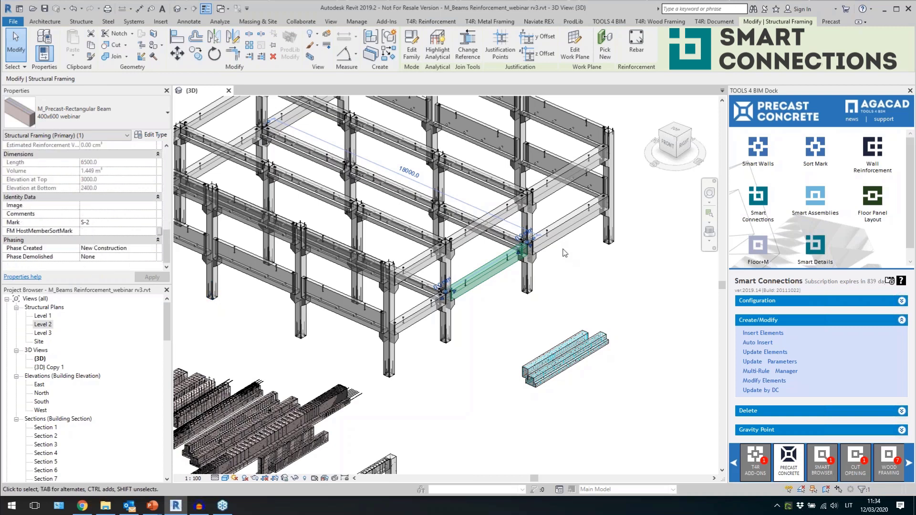
{"action": "left_click", "coordinate": [393, 237]}
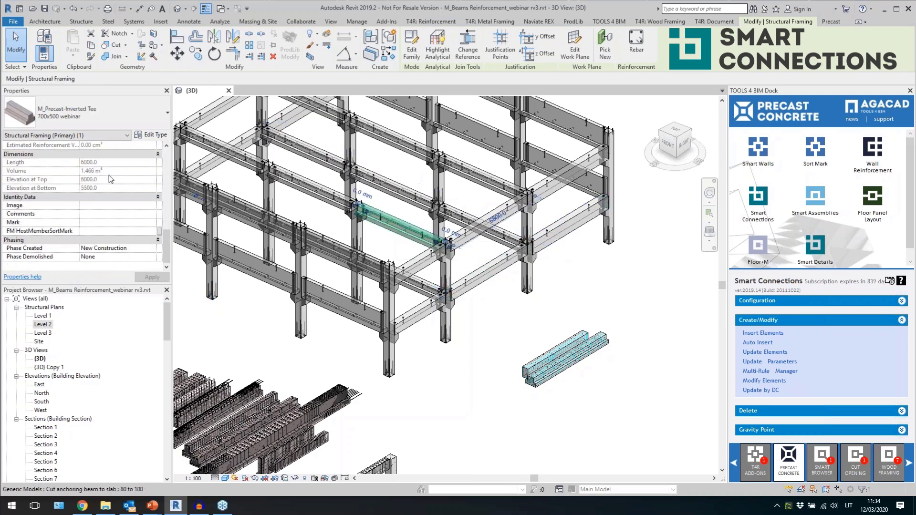
{"action": "left_click", "coordinate": [95, 223]}
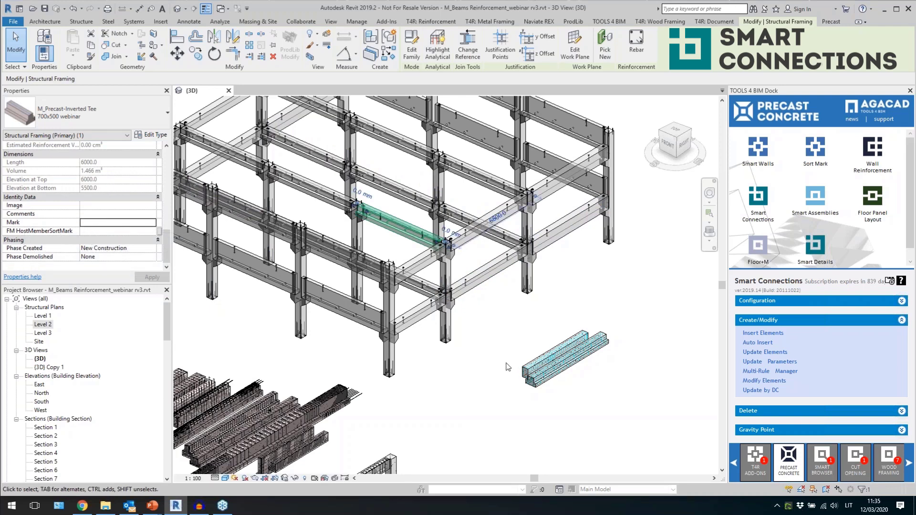
Select the precast frame and filter the selection down to Structural Framing (Primary) elements only
{"action": "scroll", "coordinate": [477, 334], "scroll_direction": "down", "scroll_amount": 2}
{"action": "left_click_drag", "start_coordinate": [618, 315], "coordinate": [240, 149]}
{"action": "left_click", "coordinate": [410, 50]}
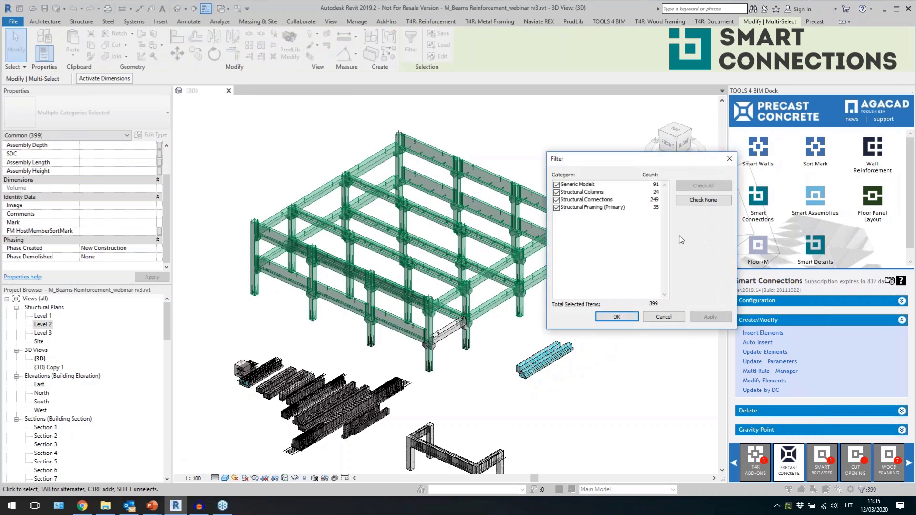
{"action": "left_click", "coordinate": [693, 200]}
{"action": "left_click", "coordinate": [556, 207]}
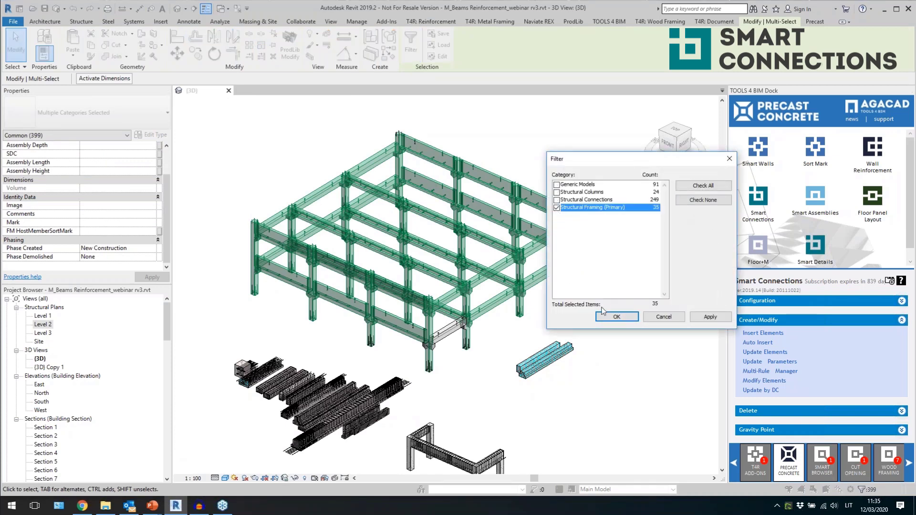
{"action": "left_click", "coordinate": [614, 316]}
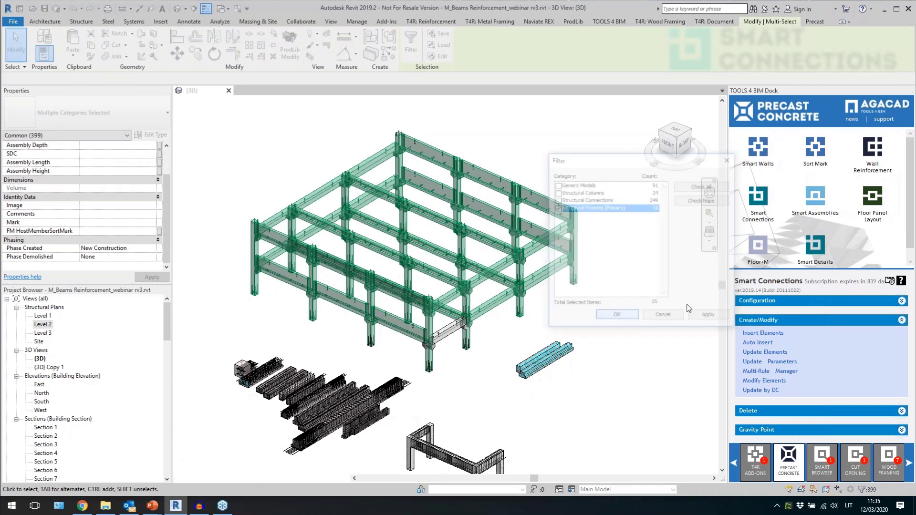
Start Sort Mark numbering for the selected beams, writing to the Mark parameter with the Precast beams configuration
{"action": "left_click", "coordinate": [816, 148]}
{"action": "left_click", "coordinate": [771, 391]}
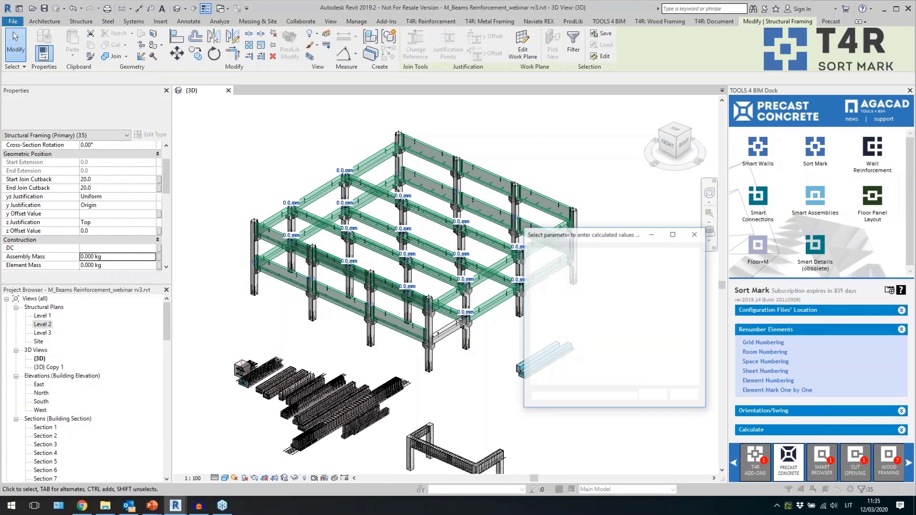
{"action": "left_click", "coordinate": [579, 337]}
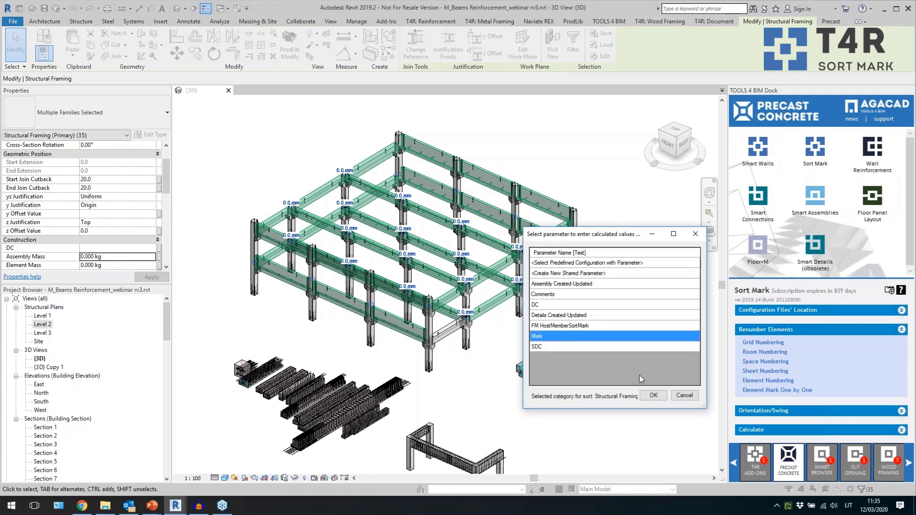
{"action": "left_click", "coordinate": [651, 396]}
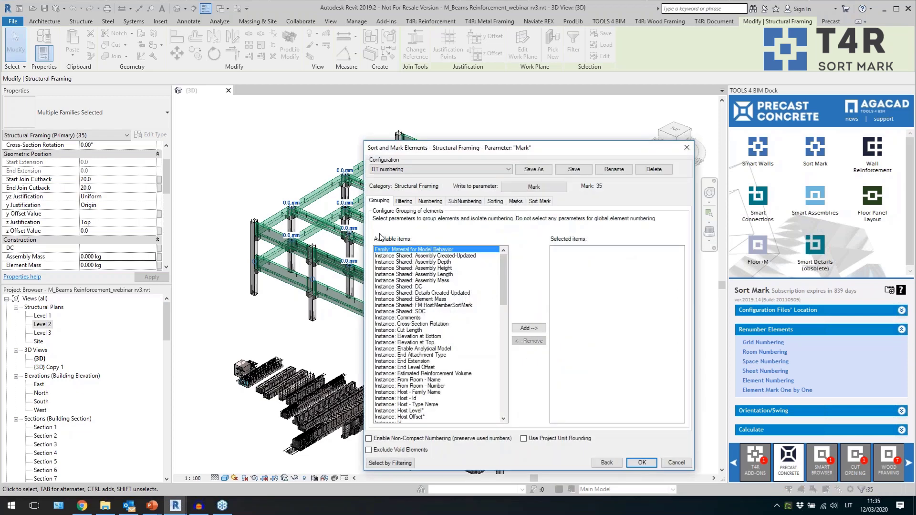
{"action": "left_click", "coordinate": [436, 168]}
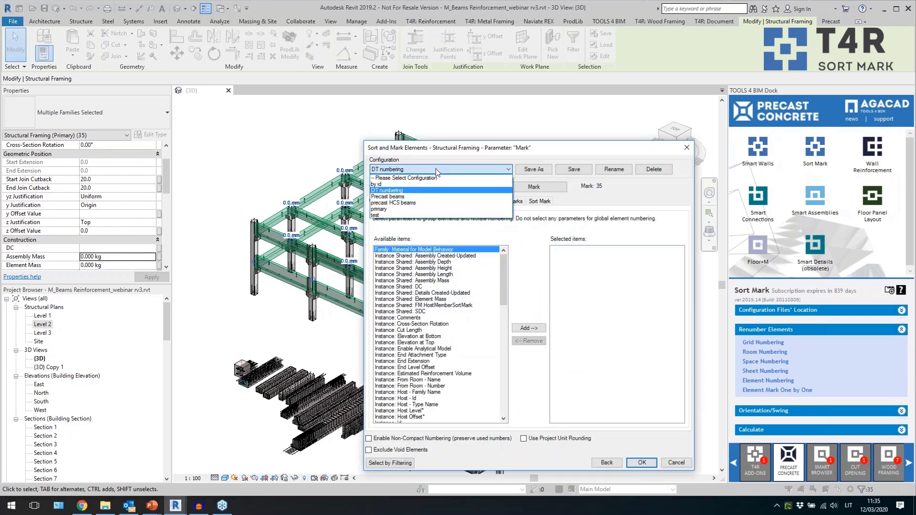
{"action": "left_click", "coordinate": [431, 197]}
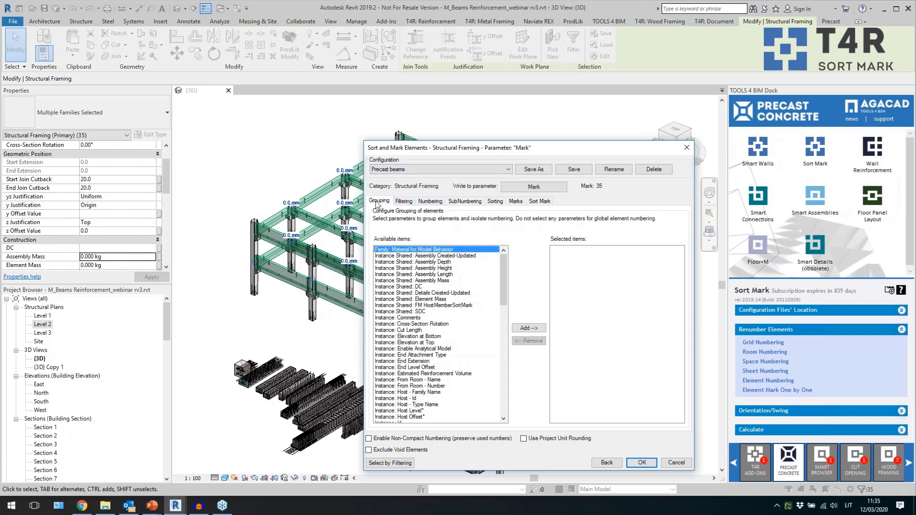
Add the Level - Elevation parameter to the numbering criteria of the Precast beams configuration, beside Cut Length, Volume and Type Name
{"action": "left_click", "coordinate": [403, 200]}
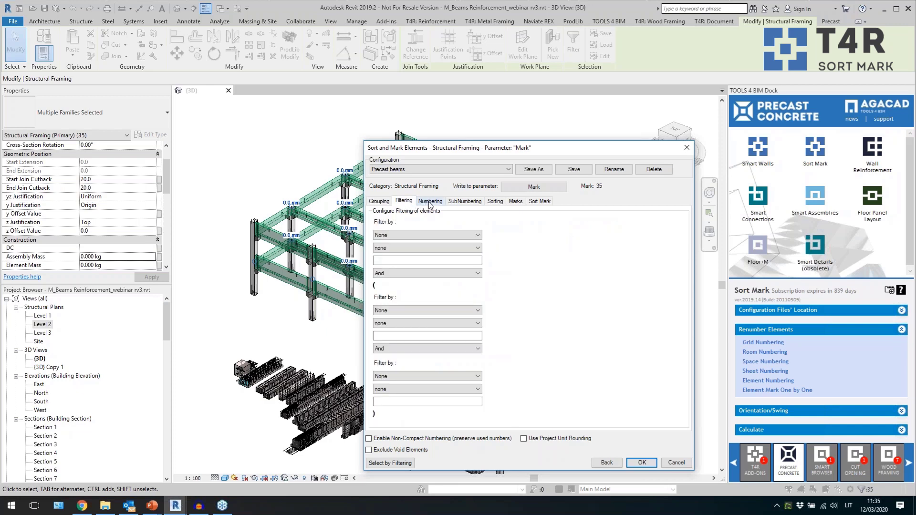
{"action": "left_click", "coordinate": [430, 202]}
{"action": "left_click", "coordinate": [607, 251]}
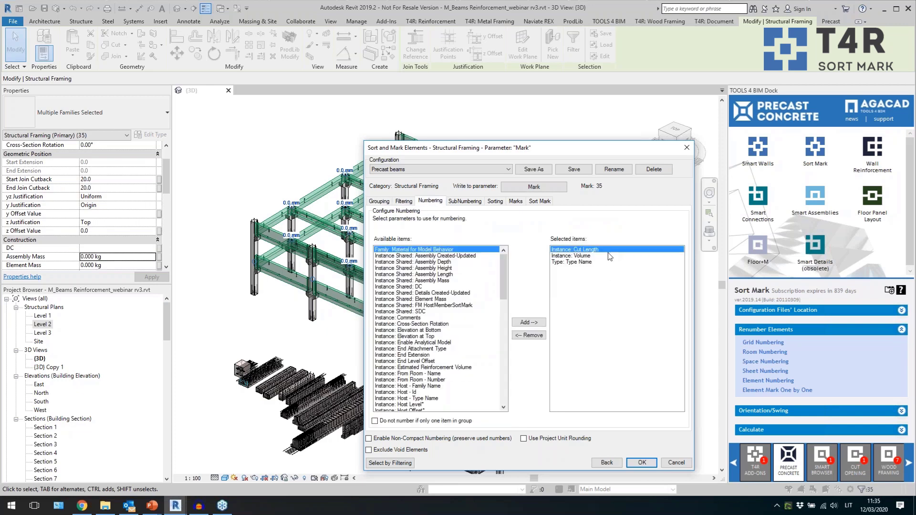
{"action": "left_click", "coordinate": [607, 262]}
{"action": "left_click", "coordinate": [612, 249]}
{"action": "left_click_drag", "start_coordinate": [506, 276], "coordinate": [505, 300]}
{"action": "left_click", "coordinate": [443, 348]}
{"action": "left_click", "coordinate": [446, 342]}
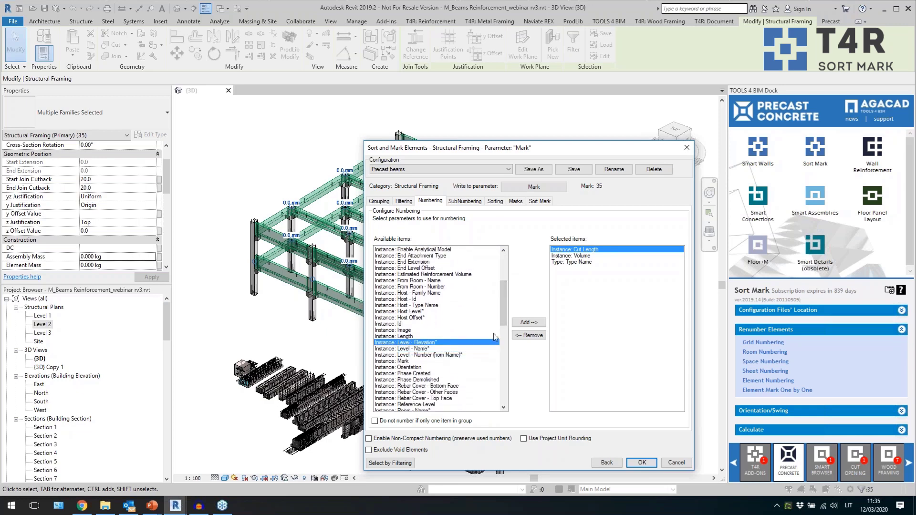
{"action": "left_click", "coordinate": [528, 322]}
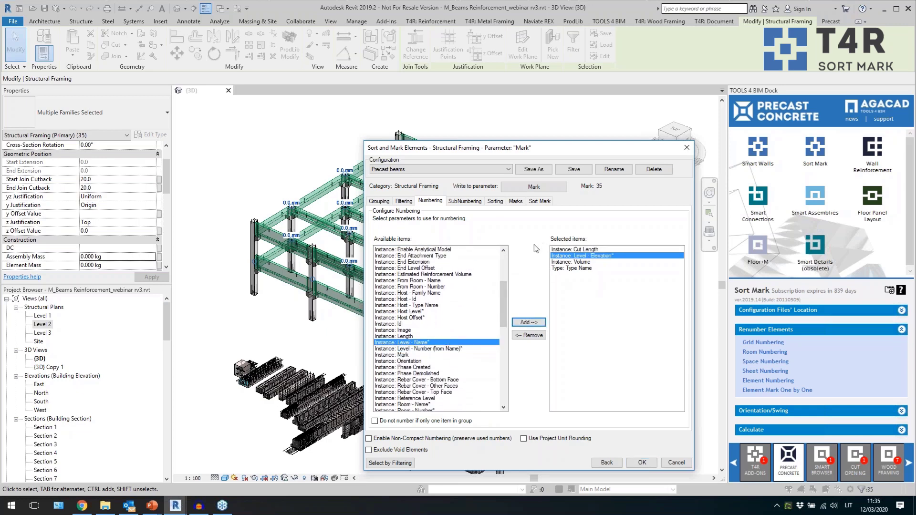
Set the elements to be sorted before numbering by Element position -X and Element position -Y
{"action": "left_click", "coordinate": [495, 201]}
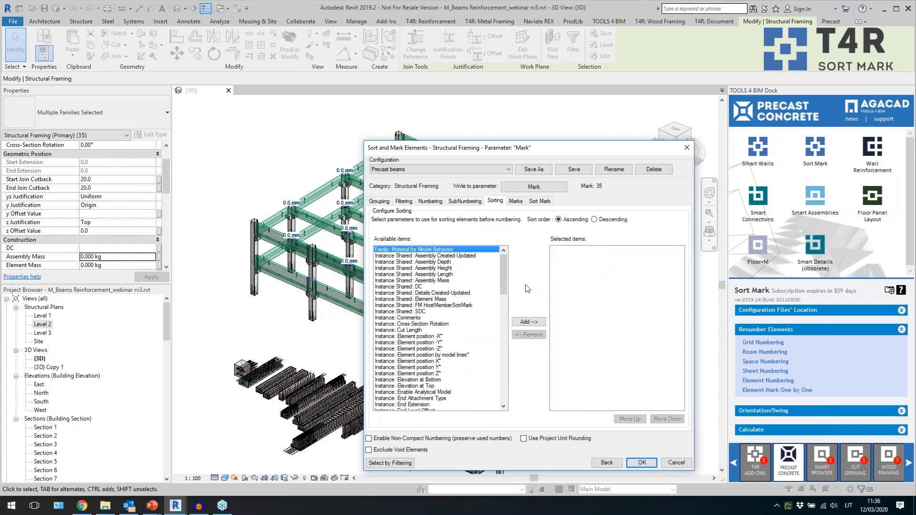
{"action": "left_click_drag", "start_coordinate": [505, 277], "coordinate": [507, 286]}
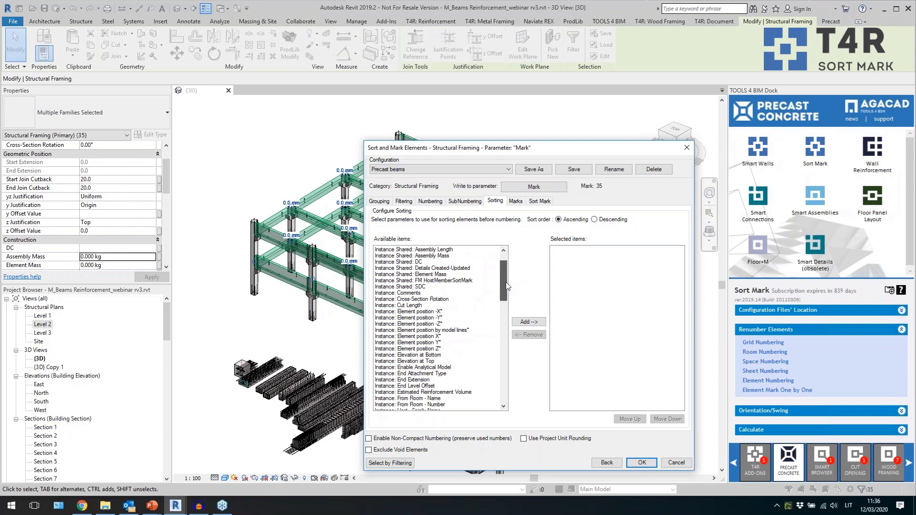
{"action": "left_click", "coordinate": [445, 306]}
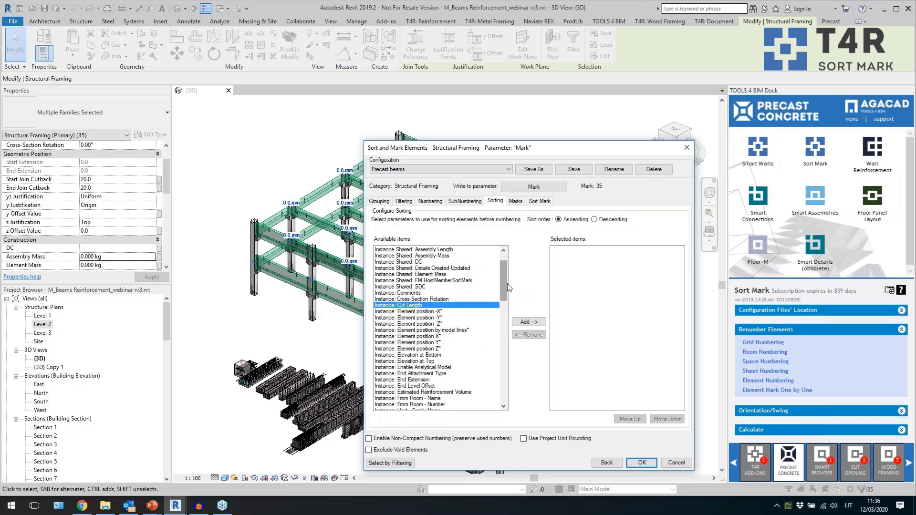
{"action": "left_click", "coordinate": [460, 311]}
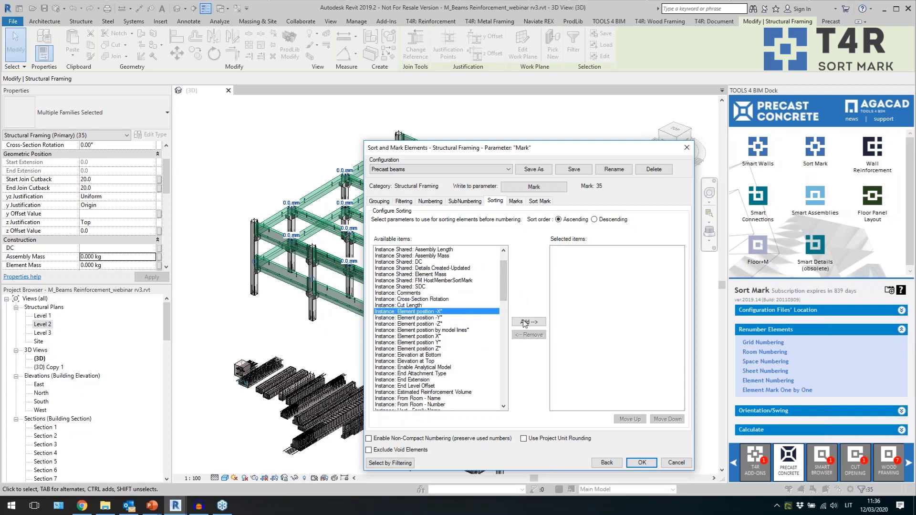
{"action": "left_click", "coordinate": [526, 322]}
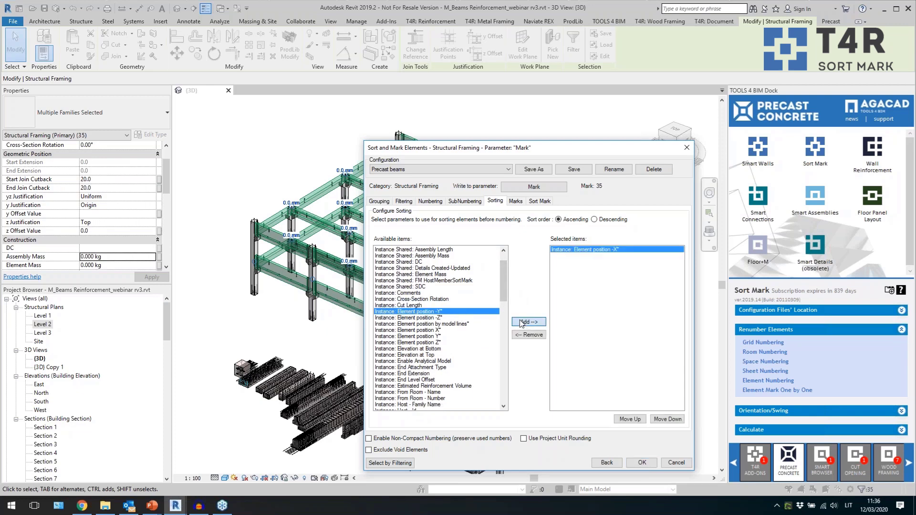
{"action": "left_click", "coordinate": [528, 322]}
Examine how the Mark value is composed, including its prefix, start number and the full list of available parameters
{"action": "left_click", "coordinate": [540, 201]}
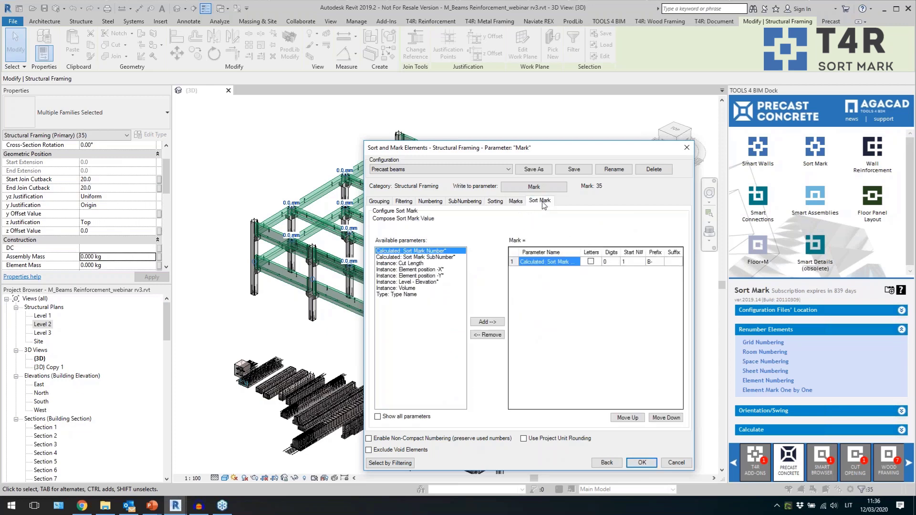
{"action": "left_click", "coordinate": [658, 262]}
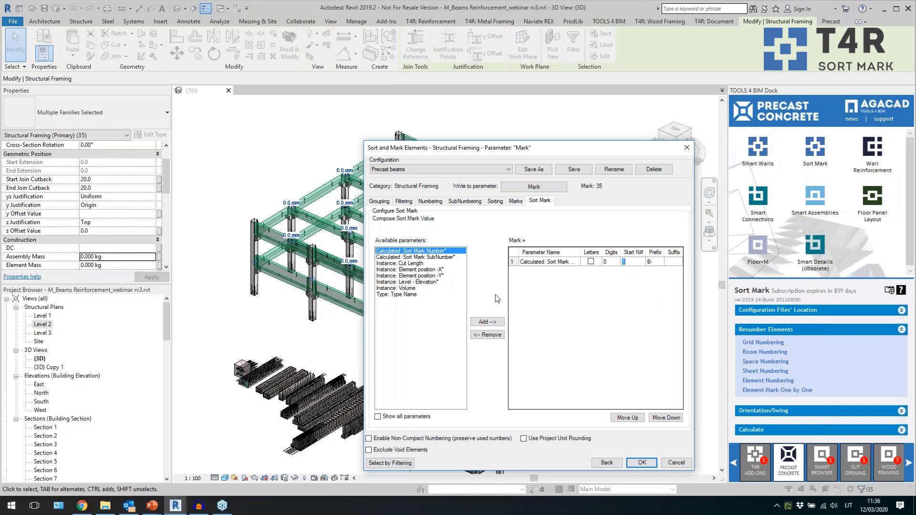
{"action": "left_click", "coordinate": [442, 282]}
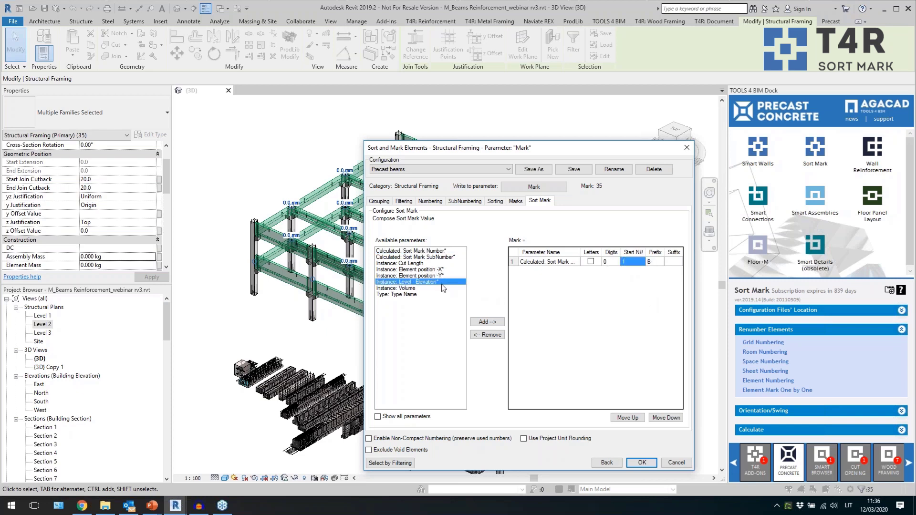
{"action": "left_click", "coordinate": [419, 422]}
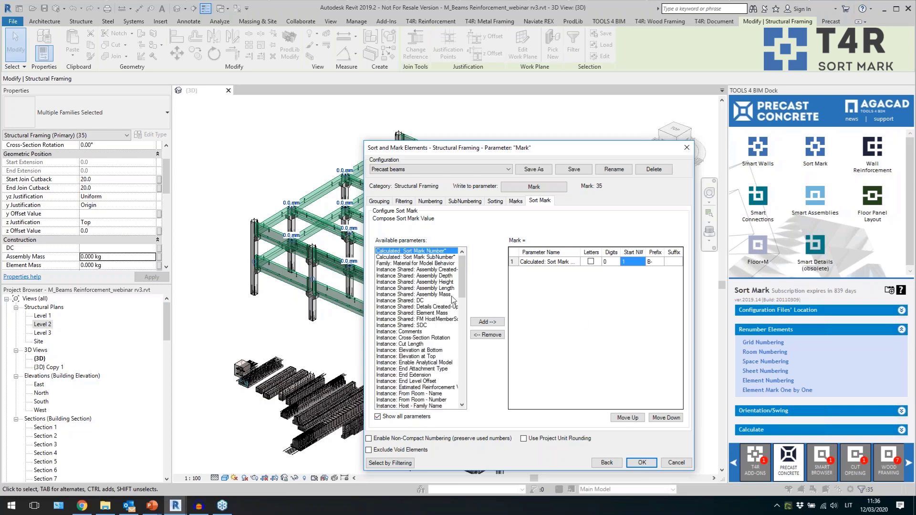
{"action": "left_click_drag", "start_coordinate": [461, 288], "coordinate": [462, 325]}
{"action": "left_click", "coordinate": [445, 319]}
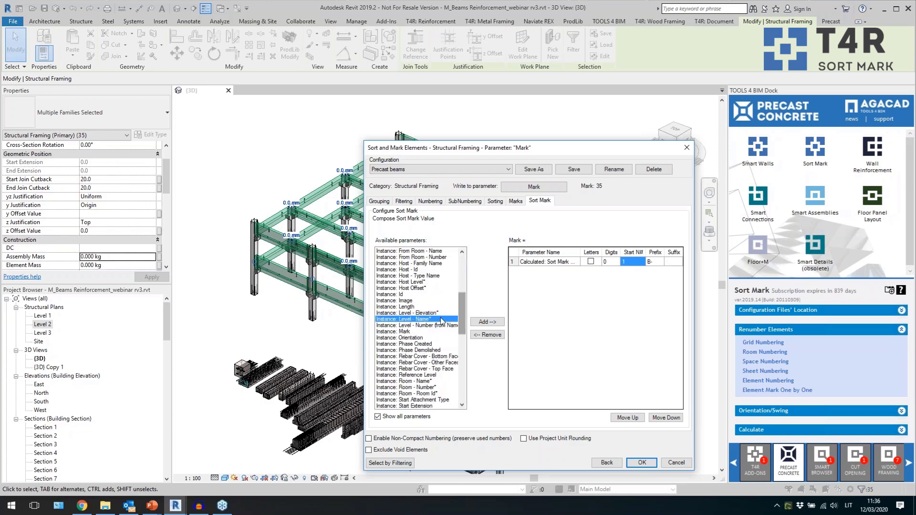
{"action": "left_click", "coordinate": [441, 325]}
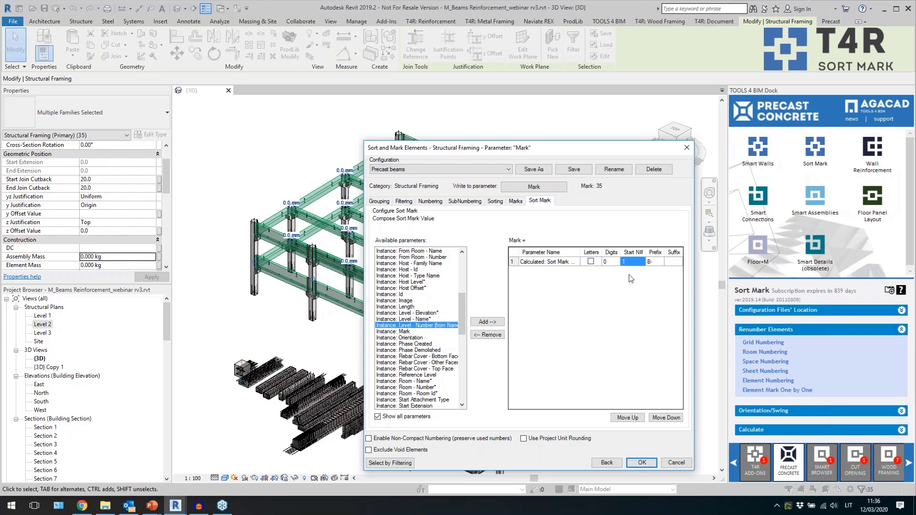
{"action": "left_click", "coordinate": [390, 418]}
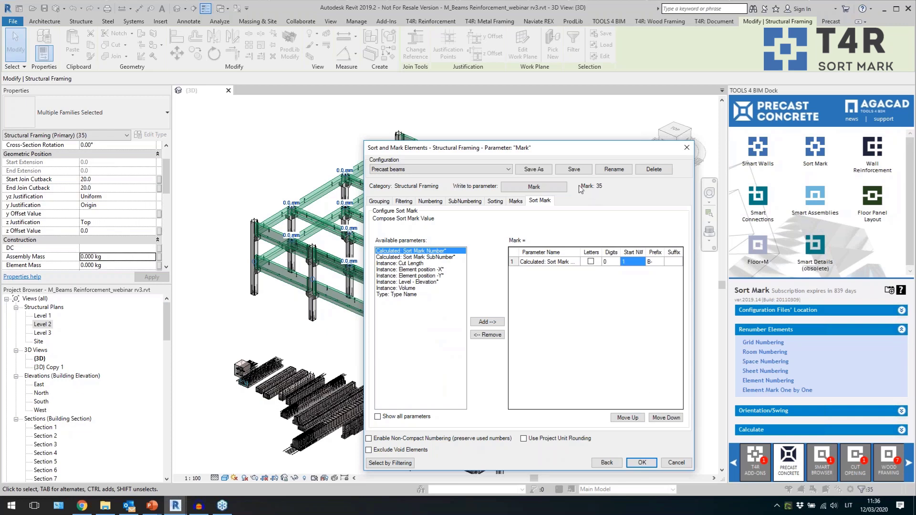
Run the Sort Mark numbering on the selected beams and accept the resulting notices
{"action": "left_click", "coordinate": [642, 462]}
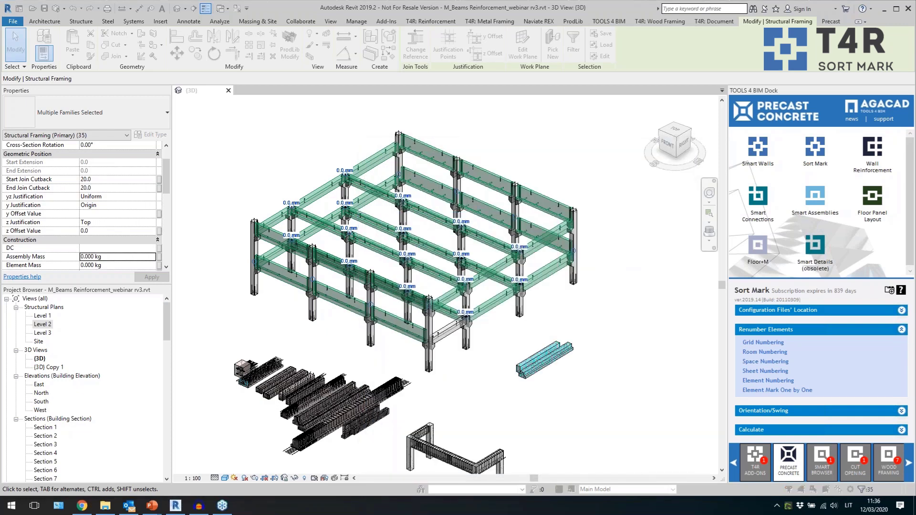
{"action": "left_click", "coordinate": [534, 274]}
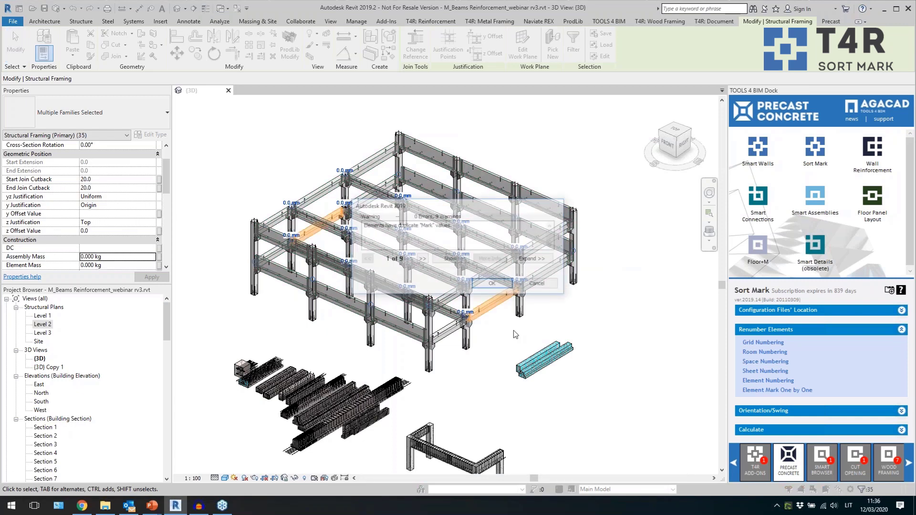
{"action": "left_click", "coordinate": [493, 285]}
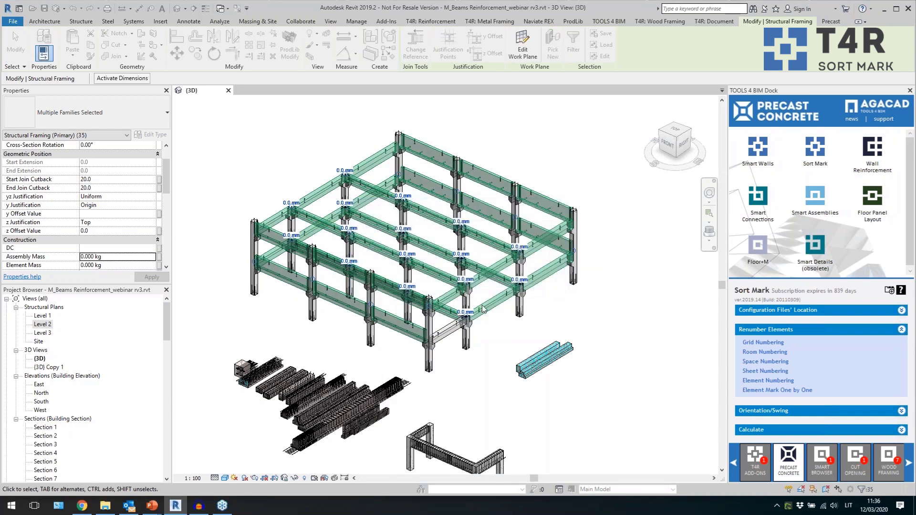
Check the Mark parameter of a 700x500 inverted tee beam and a 1220 L-shaped beam in the frame
{"action": "left_click", "coordinate": [508, 334]}
{"action": "scroll", "coordinate": [466, 301], "scroll_direction": "up", "scroll_amount": 4}
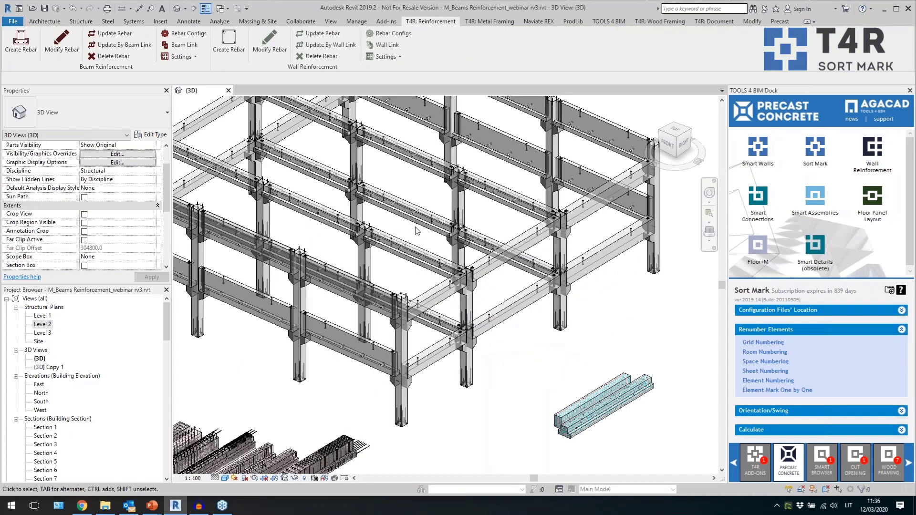
{"action": "left_click", "coordinate": [417, 226]}
{"action": "scroll", "coordinate": [107, 241], "scroll_direction": "down", "scroll_amount": 6}
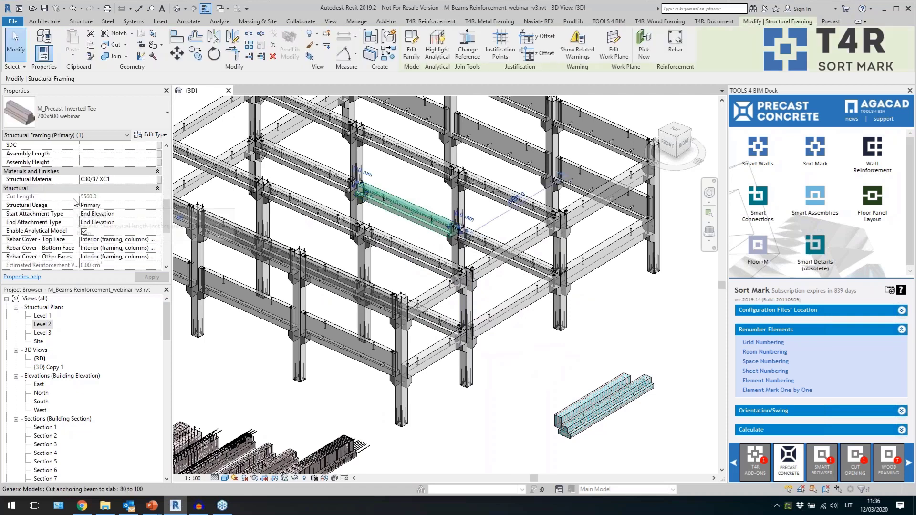
{"action": "left_click", "coordinate": [99, 225]}
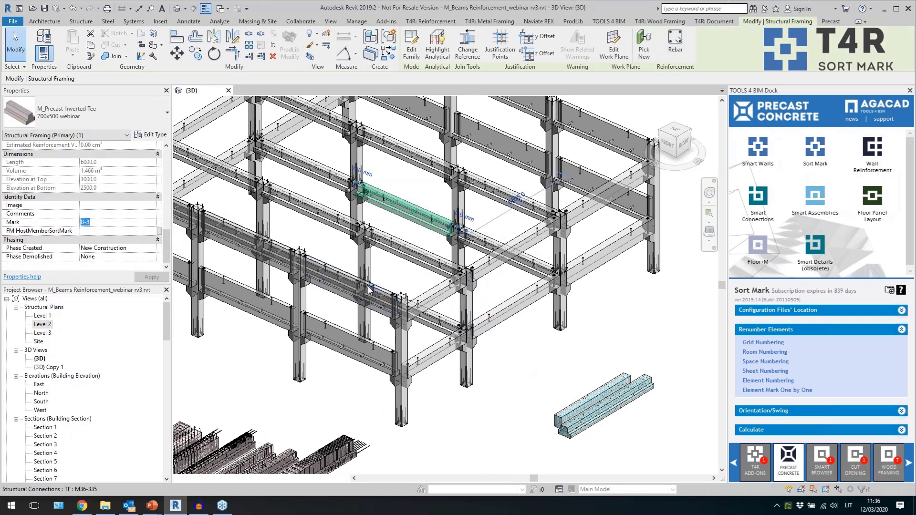
{"action": "left_click", "coordinate": [353, 341]}
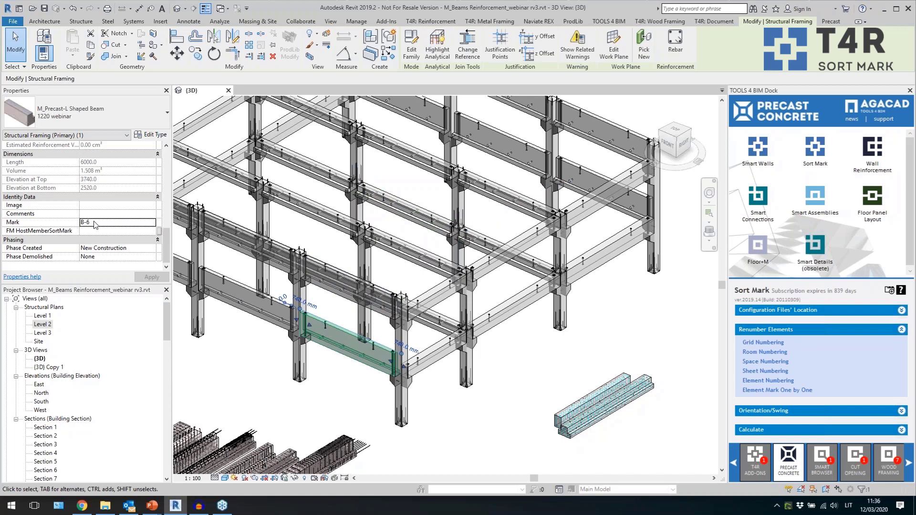
{"action": "left_click", "coordinate": [433, 401]}
Select the whole precast frame and filter the selection down to Structural Framing (Primary) elements only
{"action": "scroll", "coordinate": [537, 348], "scroll_direction": "down", "scroll_amount": 2}
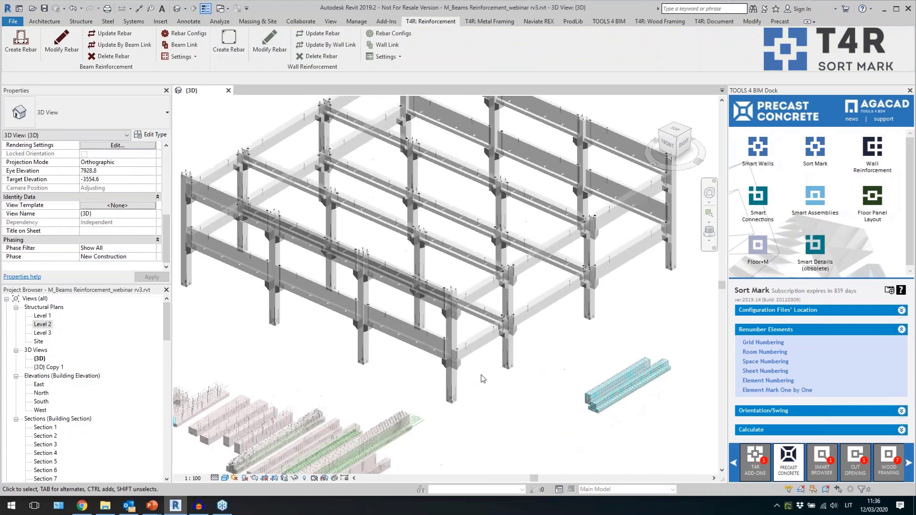
{"action": "left_click_drag", "start_coordinate": [663, 340], "coordinate": [211, 137]}
{"action": "left_click", "coordinate": [450, 50]}
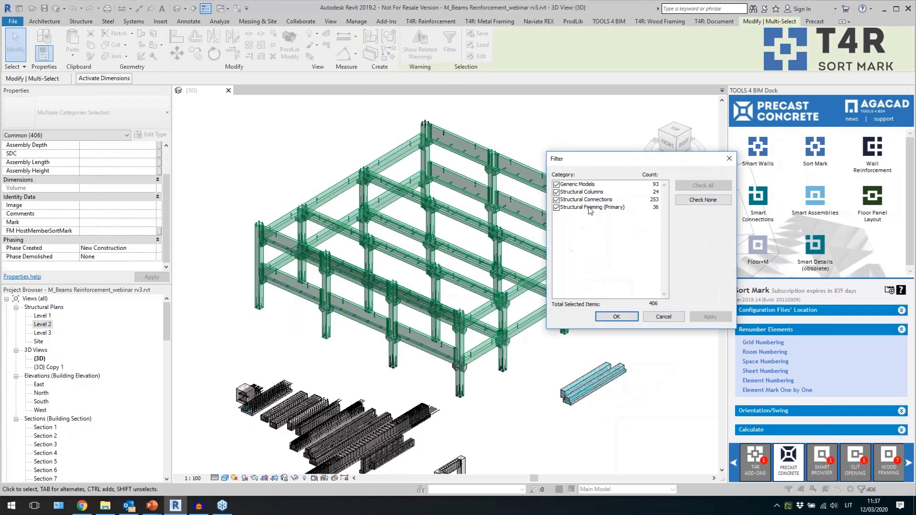
{"action": "left_click", "coordinate": [703, 200]}
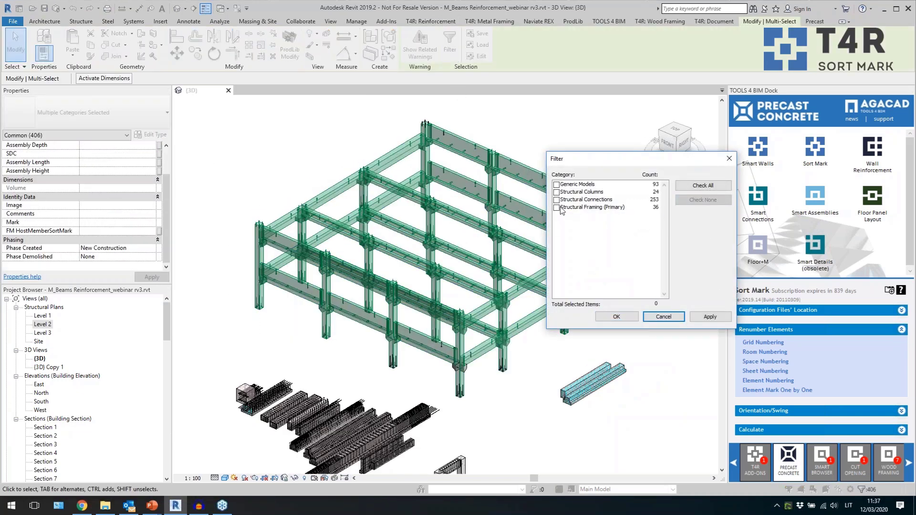
{"action": "left_click", "coordinate": [557, 208]}
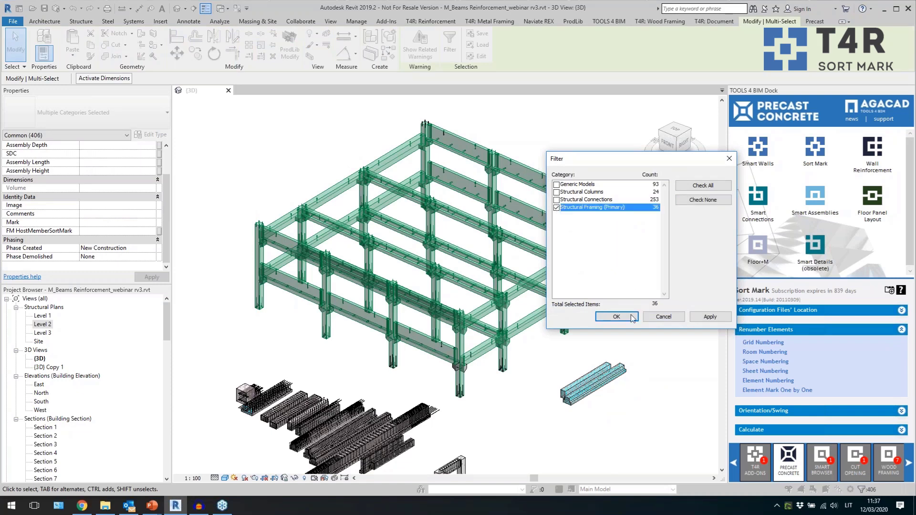
{"action": "left_click", "coordinate": [617, 317]}
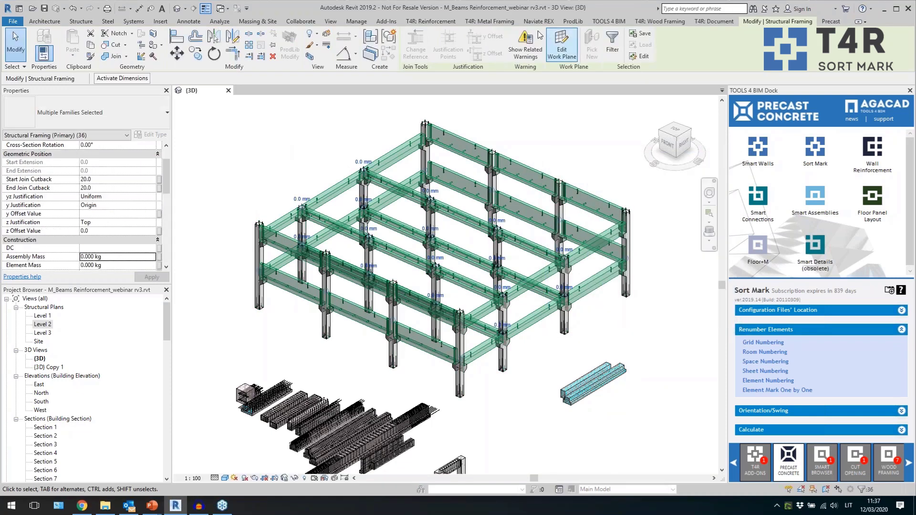
Float the Beam Reinforcement tools over the 3D view and create rebar for all selected frame beams
{"action": "left_click", "coordinate": [442, 22]}
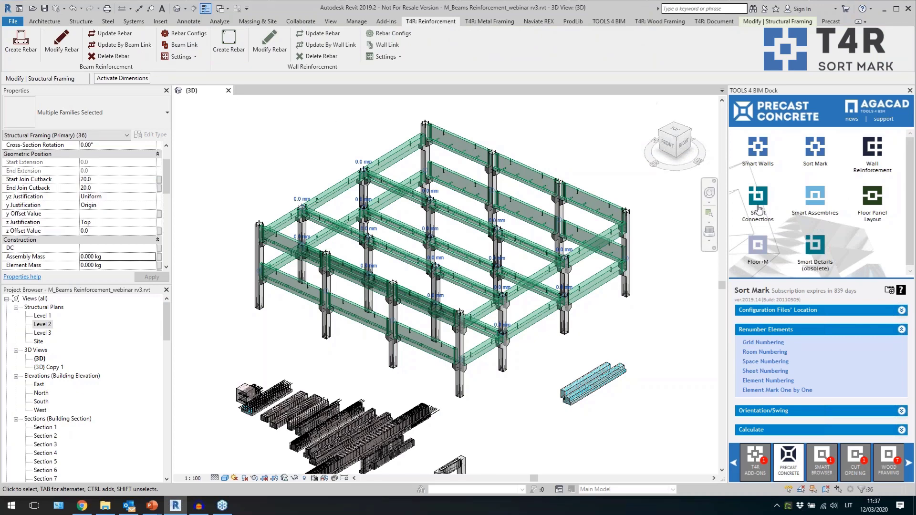
{"action": "left_click_drag", "start_coordinate": [122, 68], "coordinate": [390, 162]}
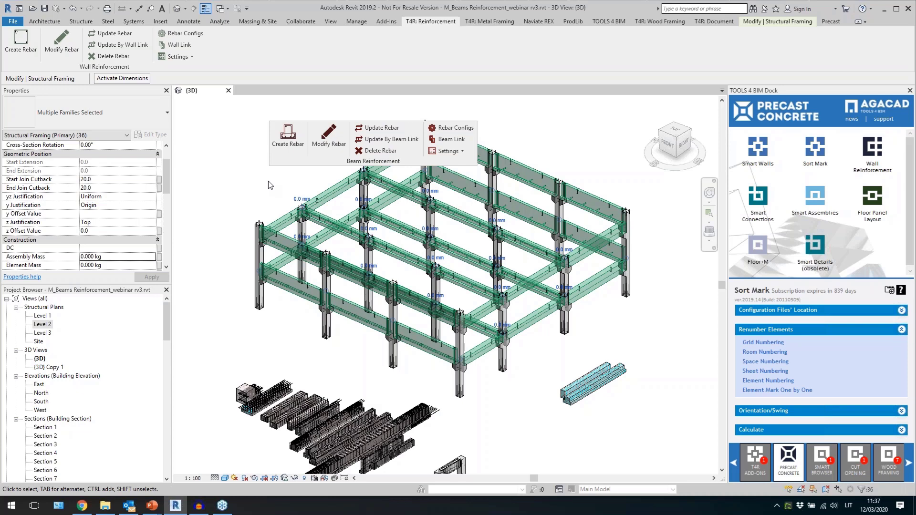
{"action": "scroll", "coordinate": [540, 360], "scroll_direction": "up", "scroll_amount": 1}
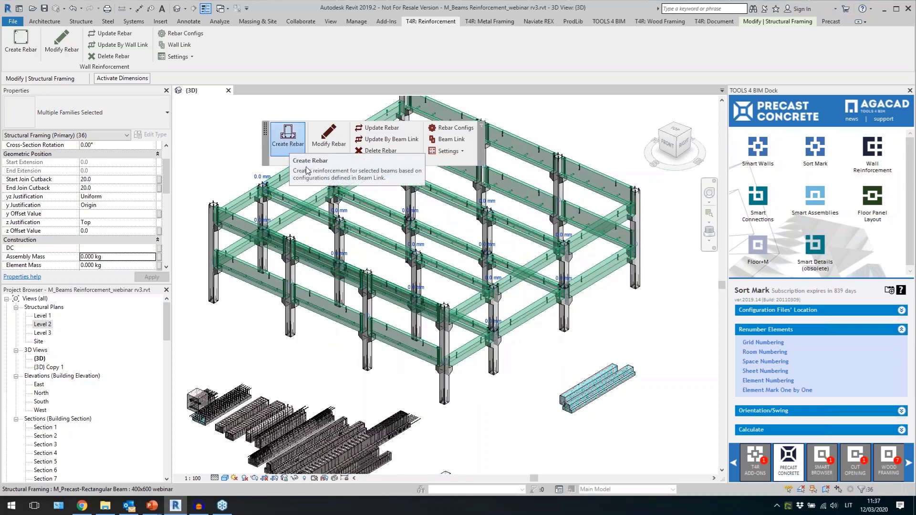
{"action": "left_click", "coordinate": [291, 144]}
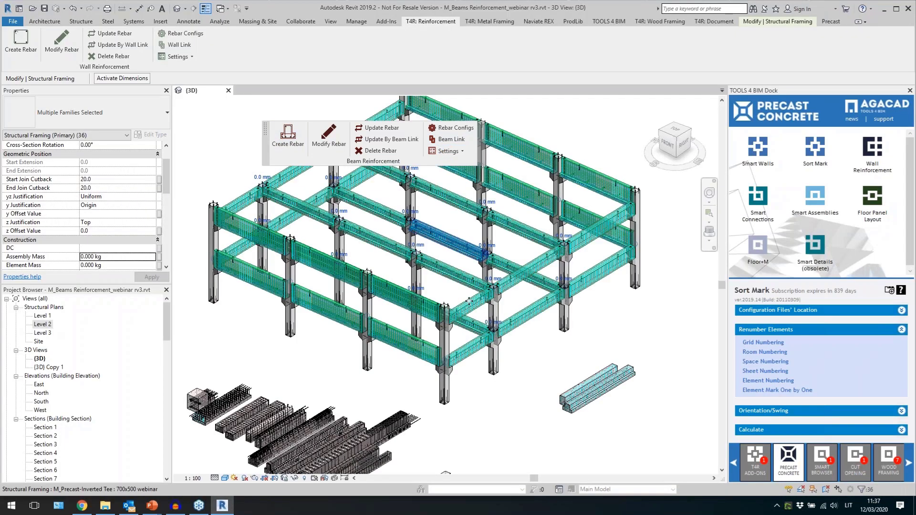
Examine the reinforcement at the end of the L-shaped beam by the corner column, selecting its lower ledge stirrup set
{"action": "left_click", "coordinate": [483, 393]}
{"action": "scroll", "coordinate": [430, 363], "scroll_direction": "up", "scroll_amount": 5}
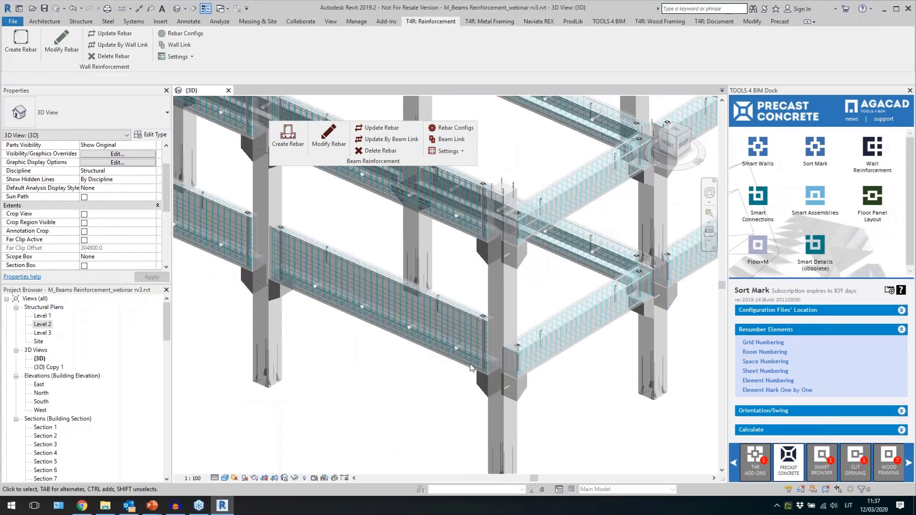
{"action": "scroll", "coordinate": [480, 366], "scroll_direction": "up", "scroll_amount": 4}
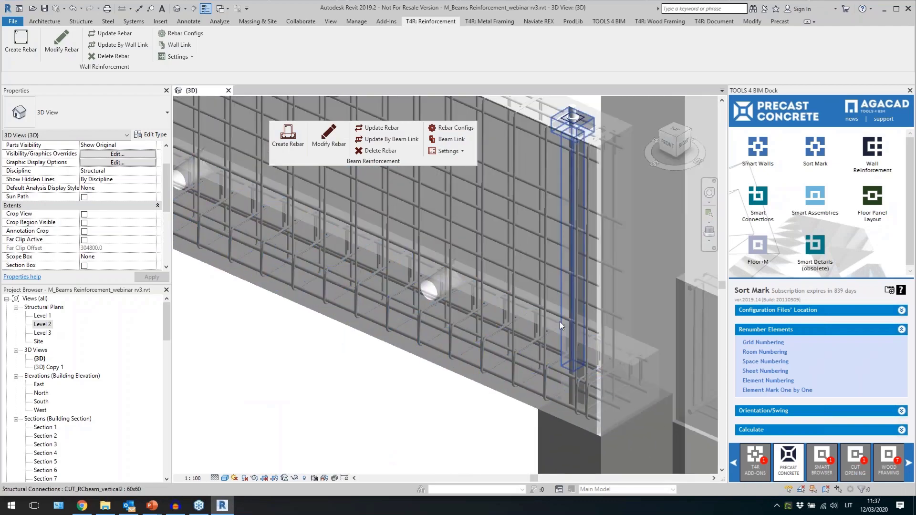
{"action": "left_click", "coordinate": [546, 380]}
{"action": "scroll", "coordinate": [549, 381], "scroll_direction": "up", "scroll_amount": 3}
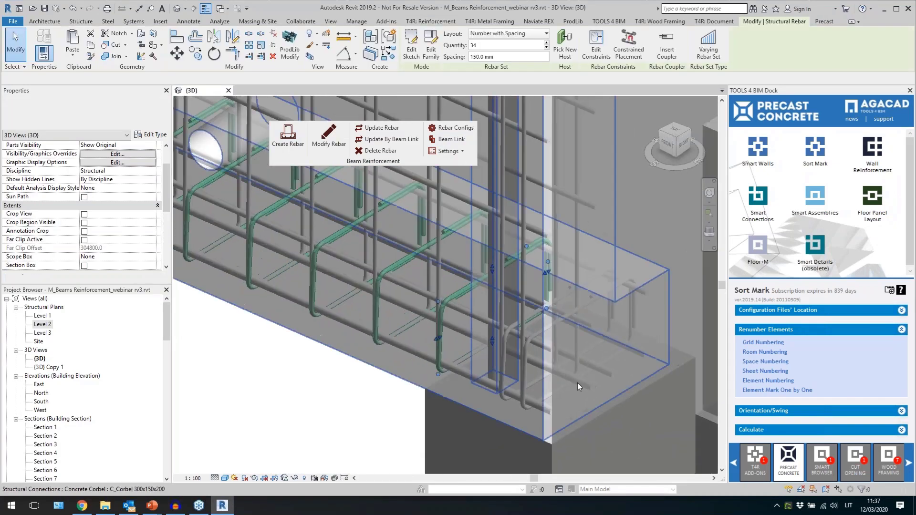
Examine the end stirrup sets and the vertical connection cutout at the L-shaped beam's column end, then the adjoining rectangular beam's end stirrups
{"action": "left_click", "coordinate": [527, 382]}
{"action": "middle_click_drag", "start_coordinate": [528, 382], "coordinate": [557, 379], "text": "shift"}
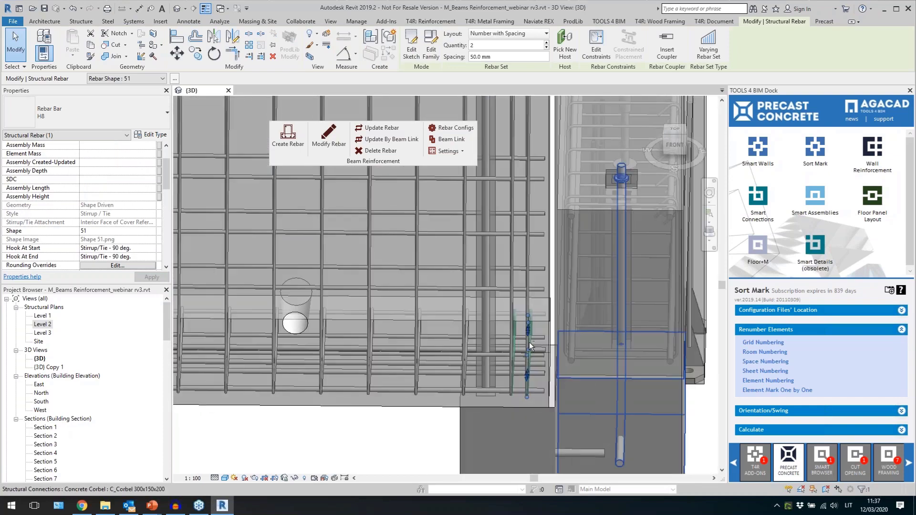
{"action": "left_click", "coordinate": [493, 314]}
{"action": "scroll", "coordinate": [534, 376], "scroll_direction": "down", "scroll_amount": 4}
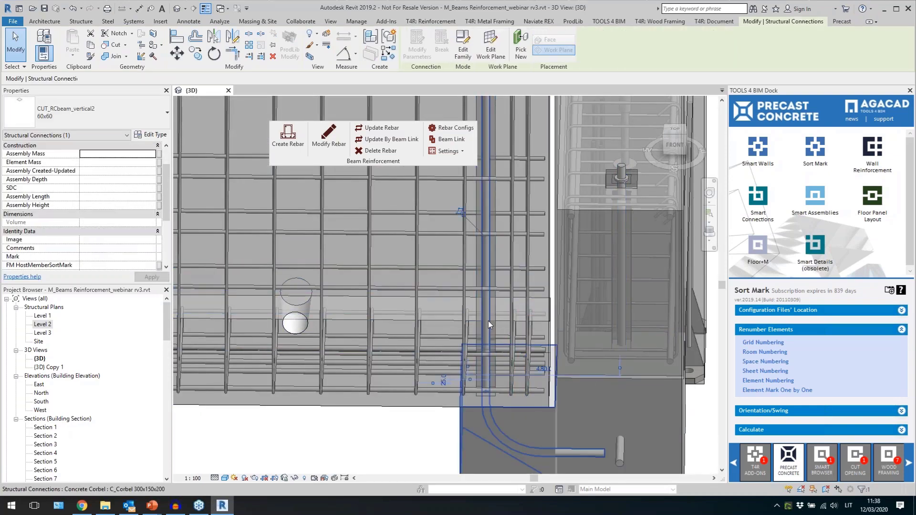
{"action": "scroll", "coordinate": [527, 270], "scroll_direction": "up", "scroll_amount": 4}
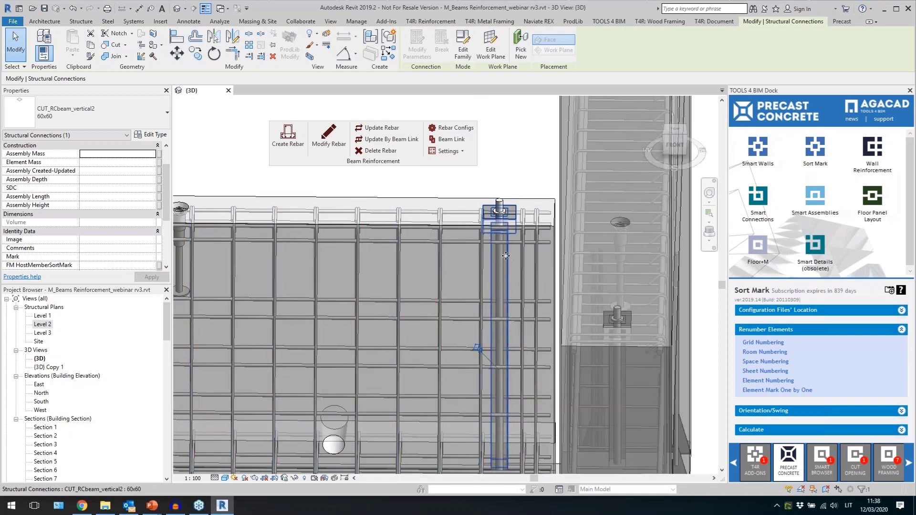
{"action": "scroll", "coordinate": [509, 258], "scroll_direction": "down", "scroll_amount": 4}
{"action": "middle_click_drag", "start_coordinate": [573, 350], "coordinate": [554, 354], "text": "shift"}
{"action": "left_click", "coordinate": [553, 354]}
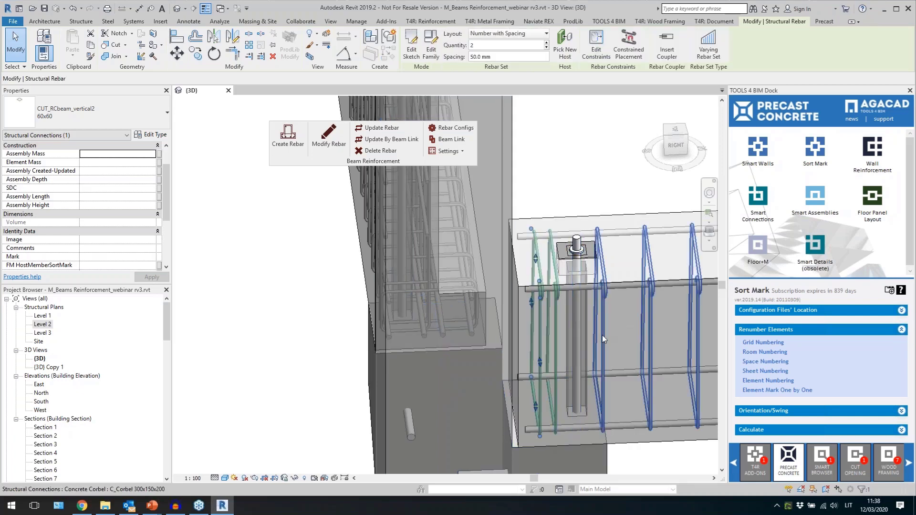
Inspect the 150 mm spaced stirrup set along the rectangular beam, its reinforcement at the opposite column, and the reinforced frame as a whole
{"action": "scroll", "coordinate": [373, 314], "scroll_direction": "down", "scroll_amount": 5}
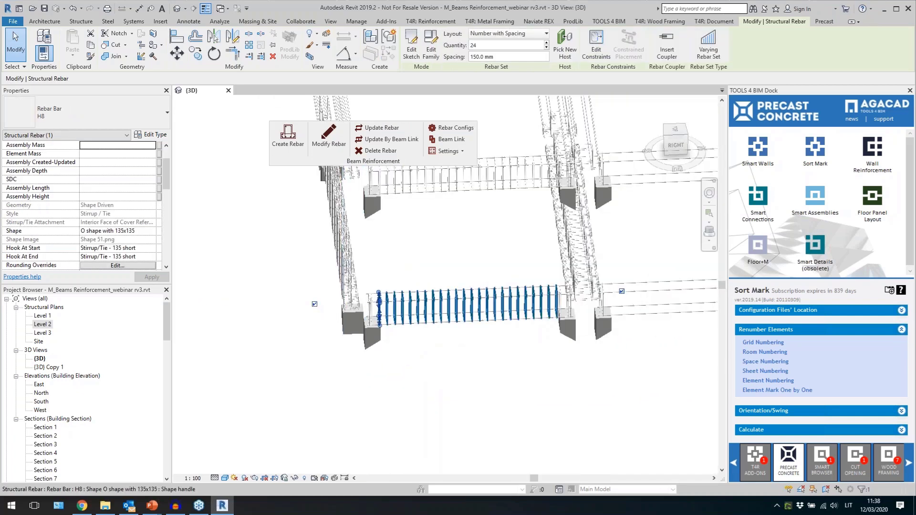
{"action": "scroll", "coordinate": [570, 321], "scroll_direction": "up", "scroll_amount": 6}
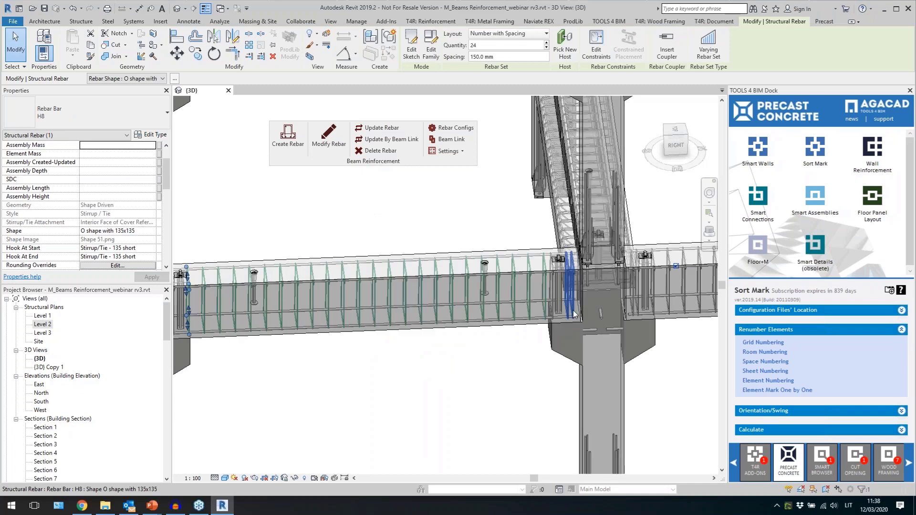
{"action": "key", "text": "Escape"}
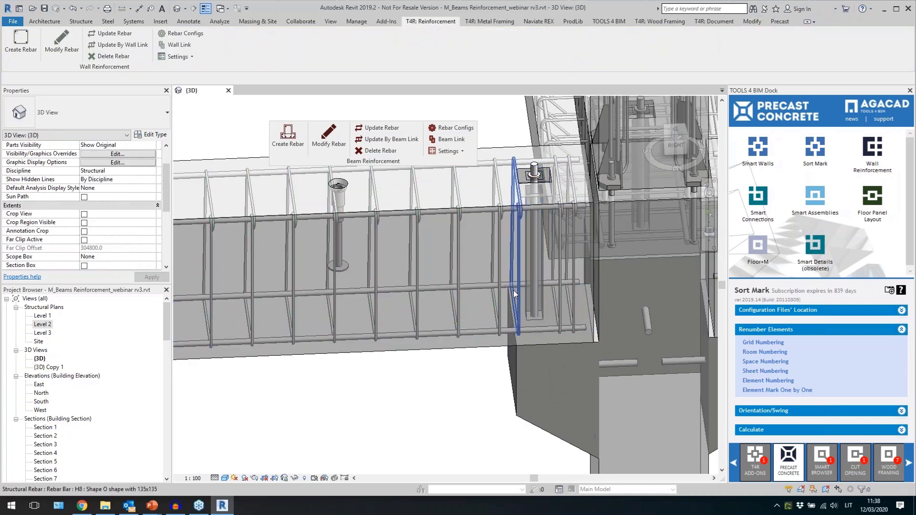
{"action": "scroll", "coordinate": [632, 310], "scroll_direction": "down", "scroll_amount": 5}
{"action": "scroll", "coordinate": [632, 308], "scroll_direction": "down", "scroll_amount": 3}
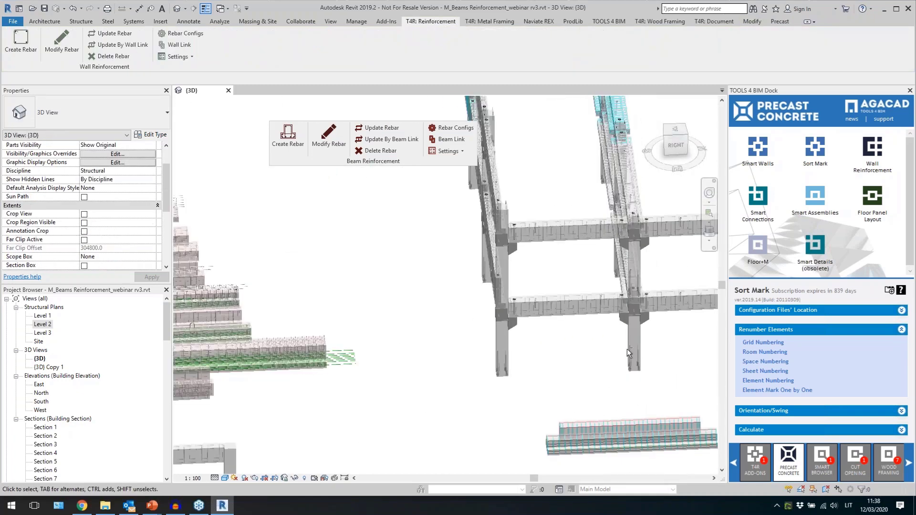
{"action": "middle_click_drag", "start_coordinate": [628, 348], "coordinate": [717, 367], "text": "shift"}
{"action": "scroll", "coordinate": [574, 348], "scroll_direction": "up", "scroll_amount": 6}
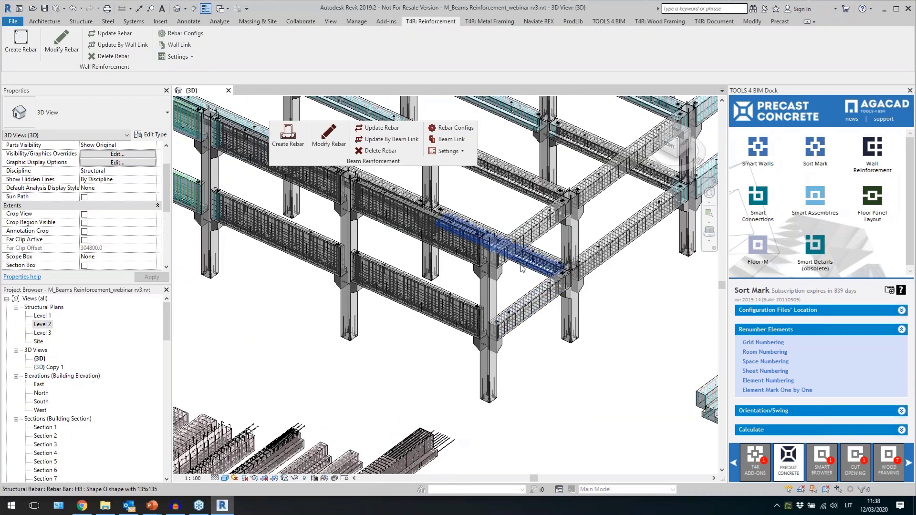
Select the 700x500 inverted tee beam behind the corner column and open the Smart Assemblies shop drawing configurations
{"action": "left_click", "coordinate": [525, 271]}
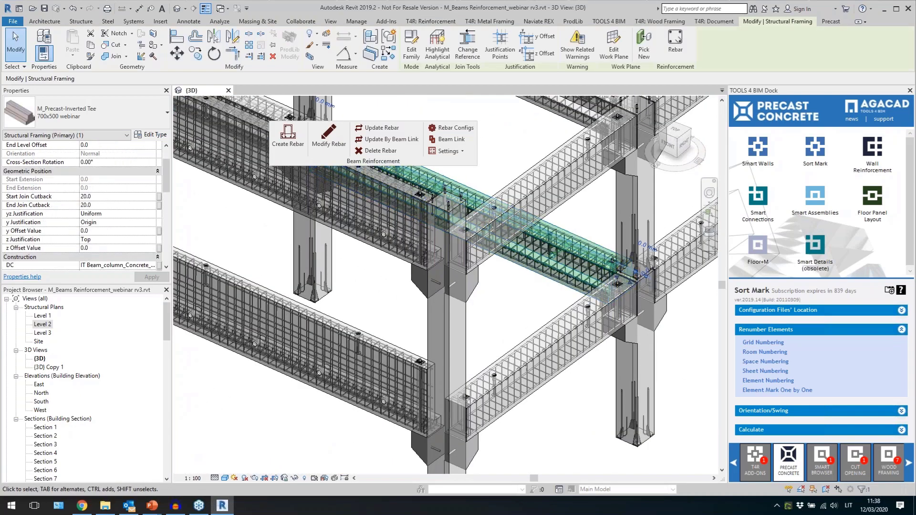
{"action": "left_click", "coordinate": [821, 202]}
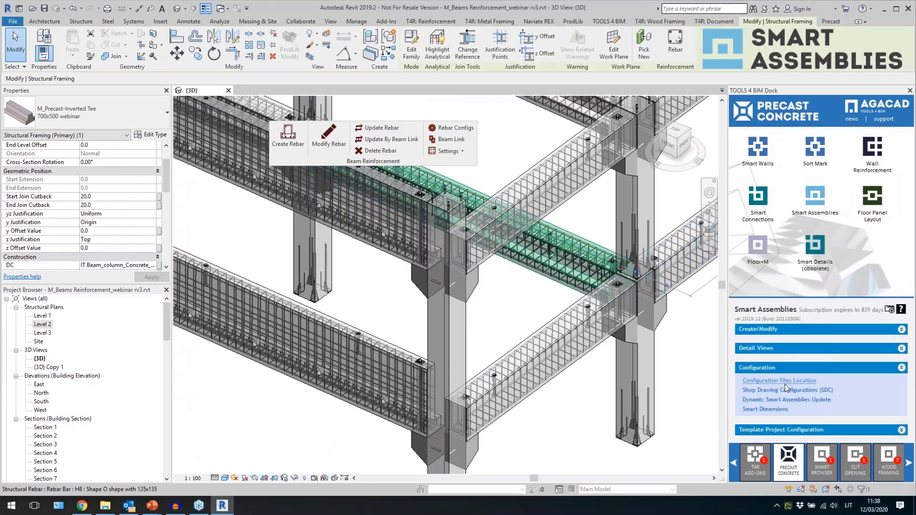
{"action": "left_click", "coordinate": [787, 392]}
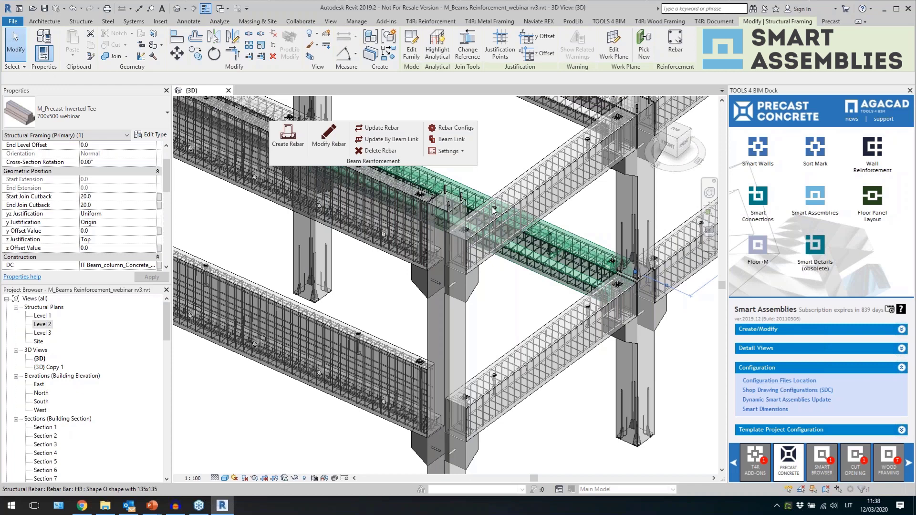
{"action": "left_click", "coordinate": [498, 211]}
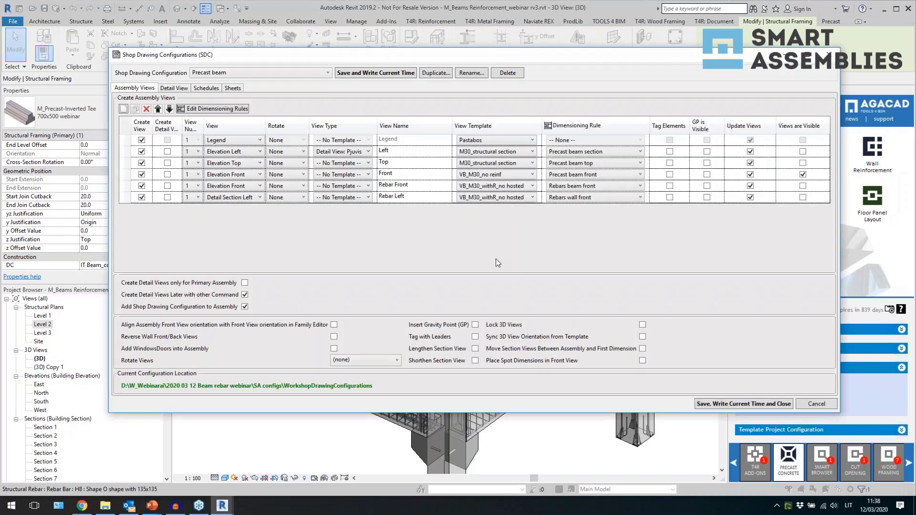
Review the Precast beam configuration's assembly views, checking the available view kinds, view names, view templates and dimensioning rules
{"action": "left_click", "coordinate": [125, 152]}
{"action": "left_click", "coordinate": [243, 152]}
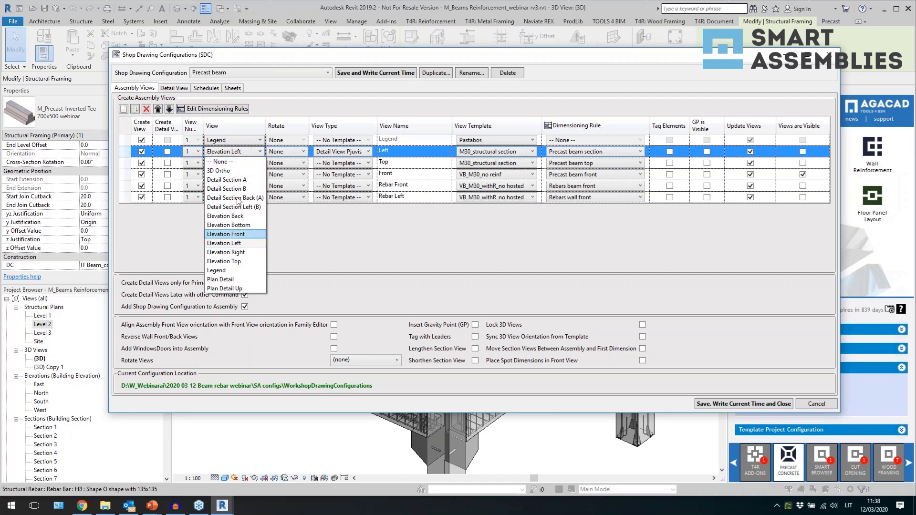
{"action": "left_click", "coordinate": [320, 251]}
{"action": "left_click", "coordinate": [415, 164]}
{"action": "left_click", "coordinate": [419, 175]}
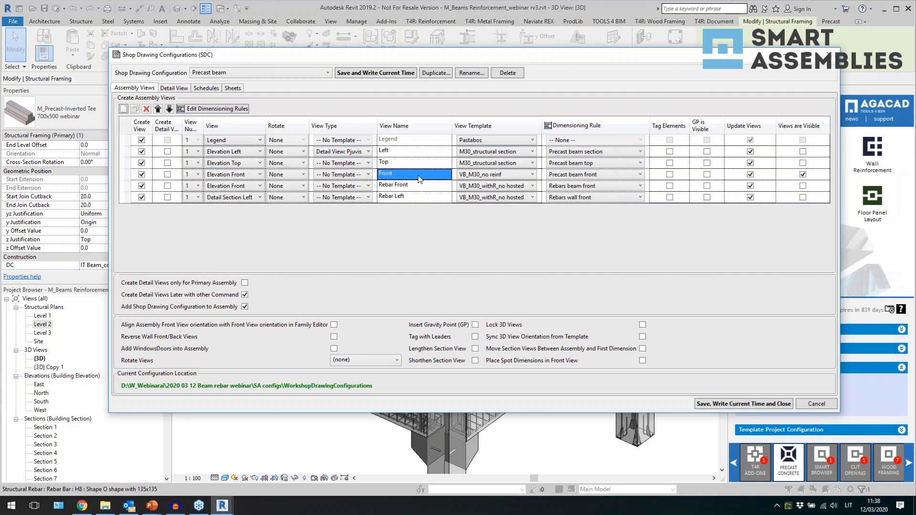
{"action": "left_click", "coordinate": [532, 163]}
{"action": "scroll", "coordinate": [536, 255], "scroll_direction": "up", "scroll_amount": 2}
{"action": "left_click", "coordinate": [540, 169]}
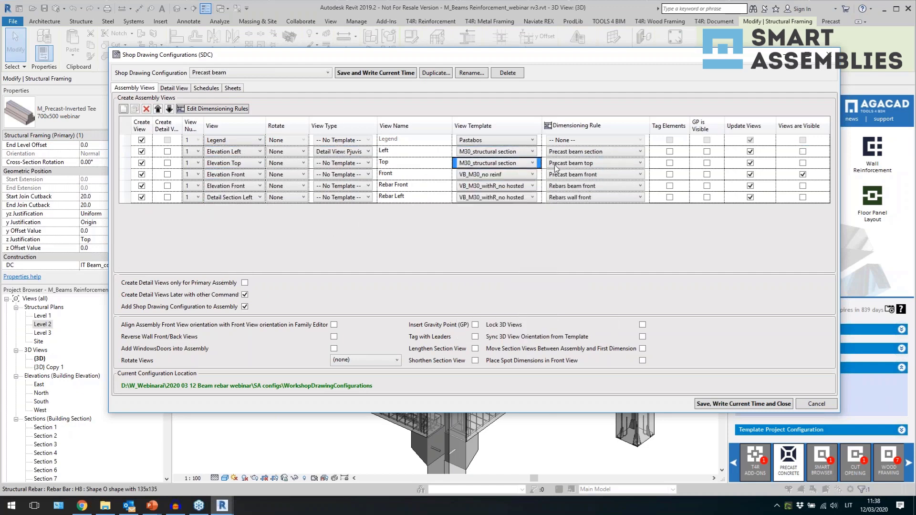
{"action": "left_click", "coordinate": [604, 164]}
{"action": "scroll", "coordinate": [604, 161], "scroll_direction": "up", "scroll_amount": 2}
{"action": "left_click", "coordinate": [604, 162]}
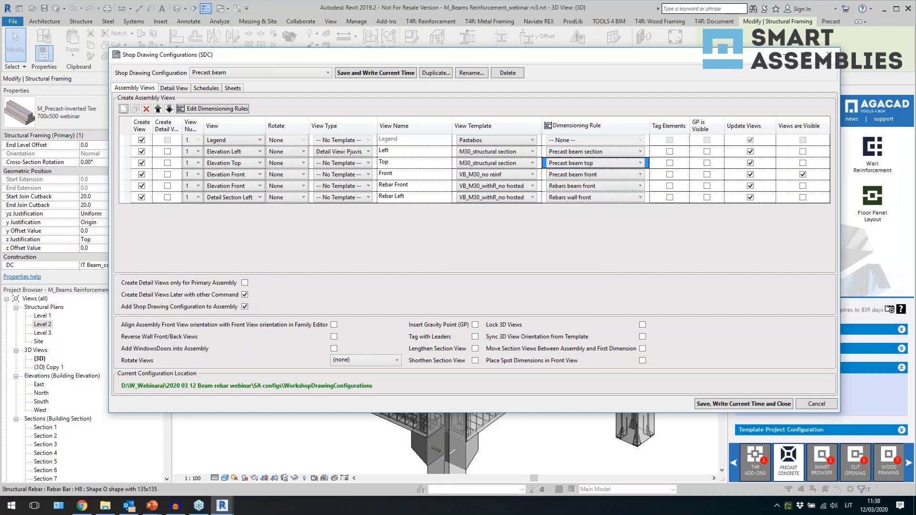
Review the dimensioning rule settings for hosted metal details, rebar bars, note positioning and dimensioning priority, and close them without changes
{"action": "left_click", "coordinate": [231, 109]}
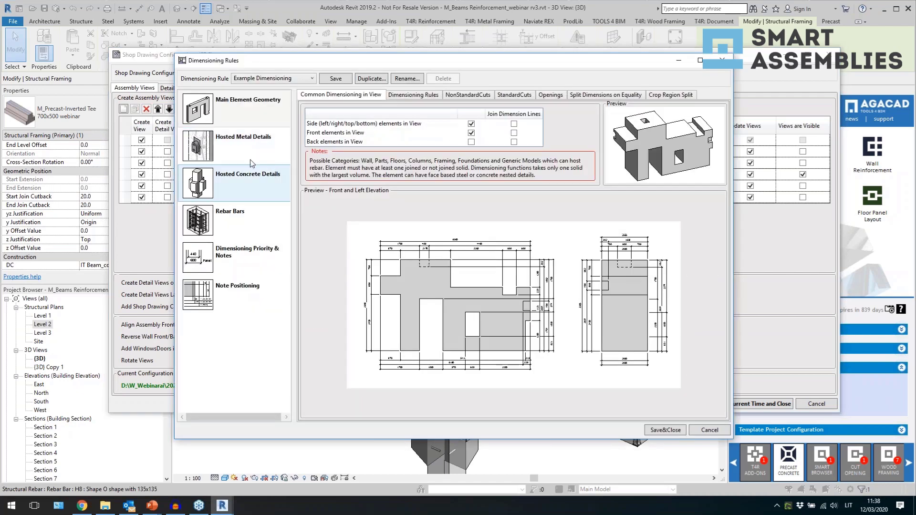
{"action": "left_click", "coordinate": [249, 158]}
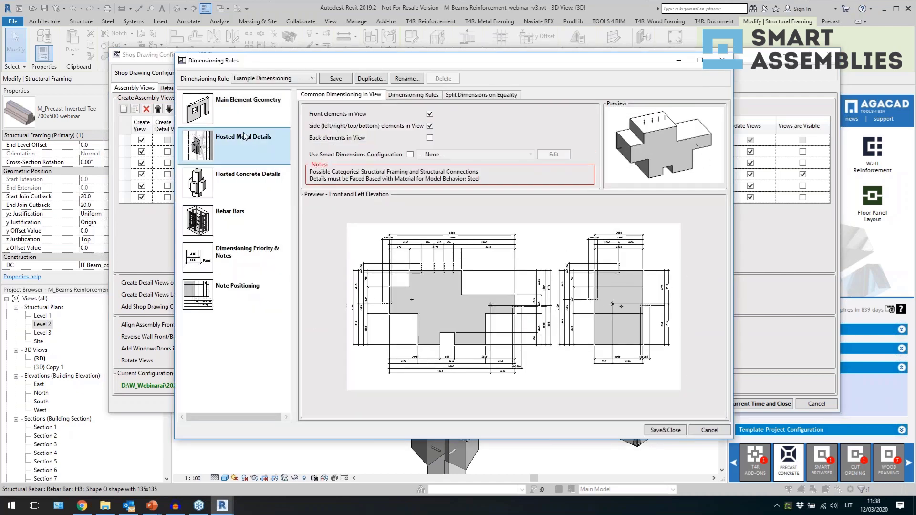
{"action": "left_click", "coordinate": [243, 213]}
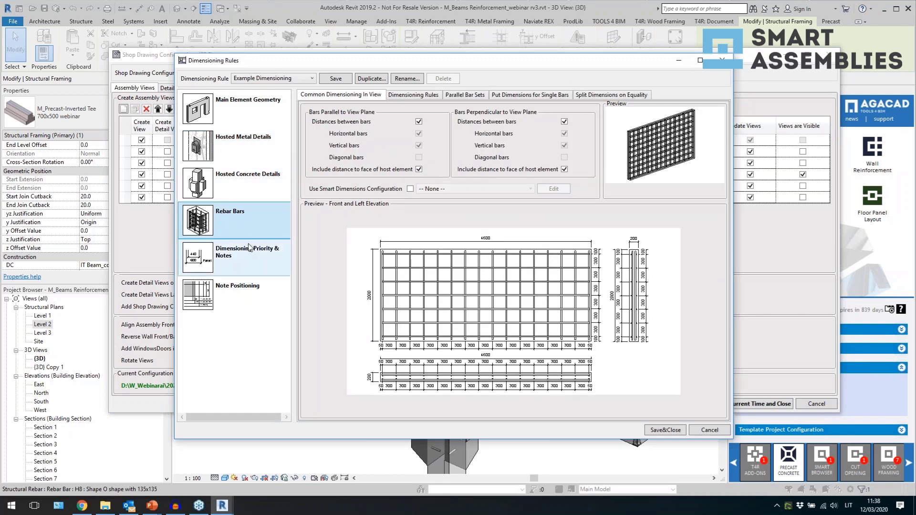
{"action": "left_click", "coordinate": [250, 299]}
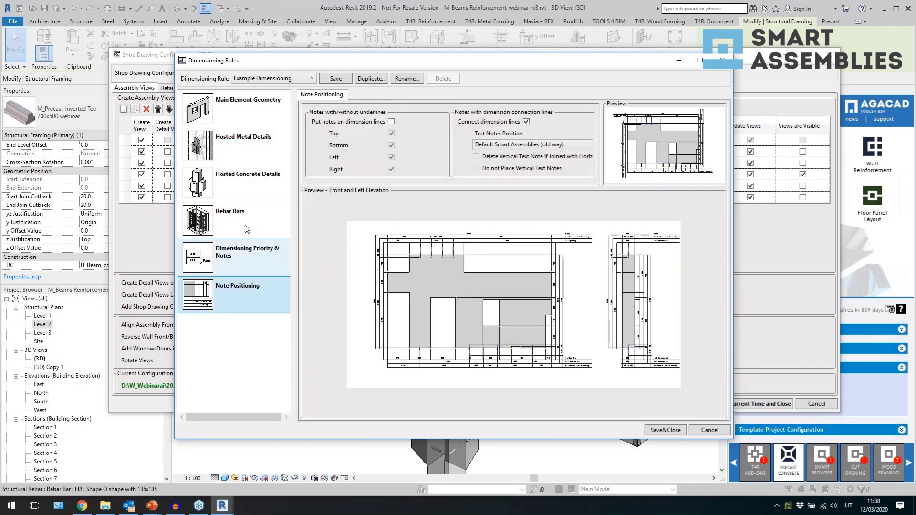
{"action": "left_click", "coordinate": [263, 264]}
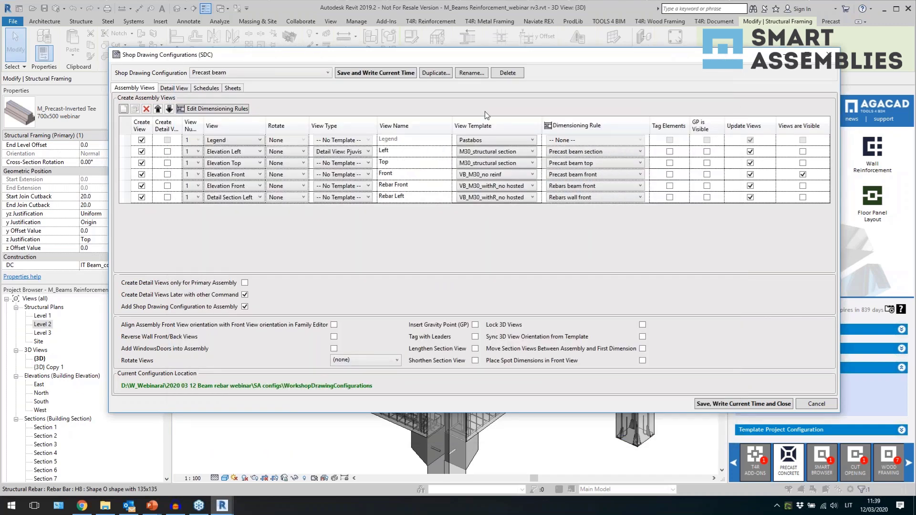
{"action": "left_click", "coordinate": [722, 59]}
Check the Precast beam configuration's schedule and sheet definitions, and leave the shop drawing configurations without saving
{"action": "left_click", "coordinate": [208, 88]}
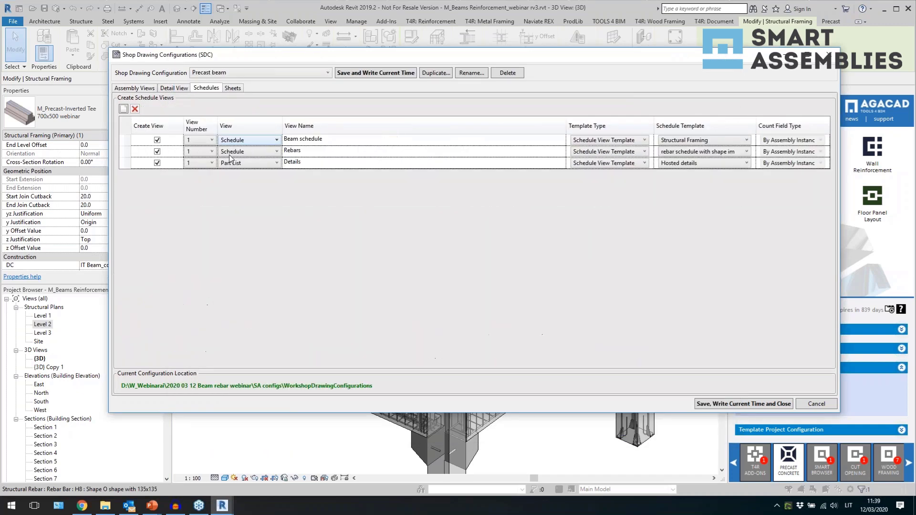
{"action": "left_click", "coordinate": [233, 89]}
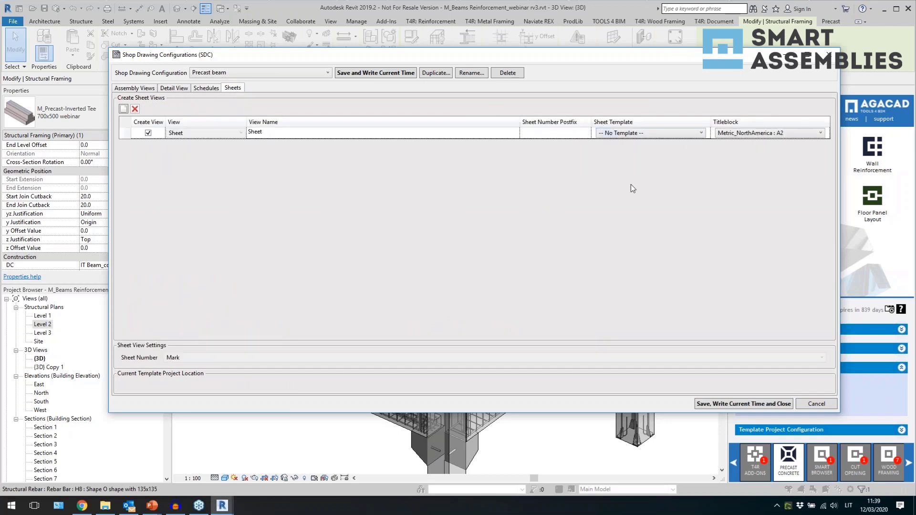
{"action": "left_click", "coordinate": [808, 405]}
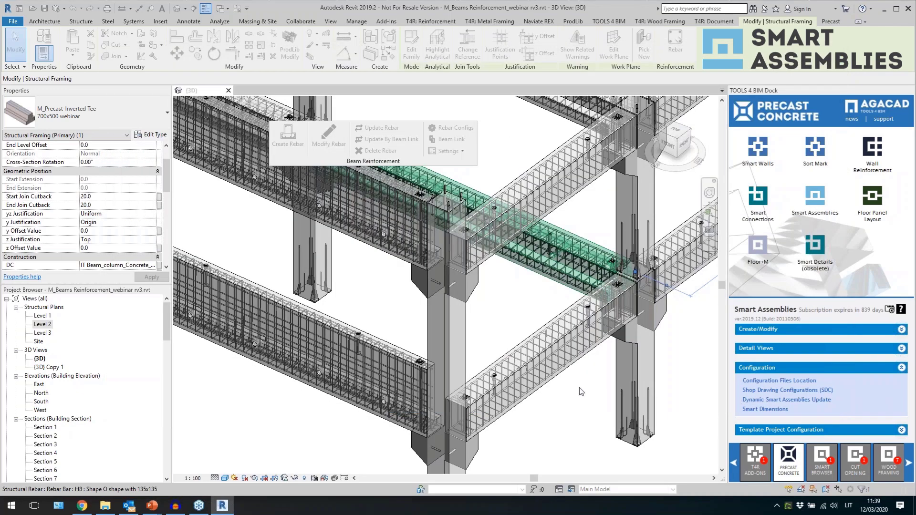
Create an assembly from the selected inverted tee beam with the Precast beam shop drawing configuration and dismiss the report
{"action": "left_click", "coordinate": [759, 331]}
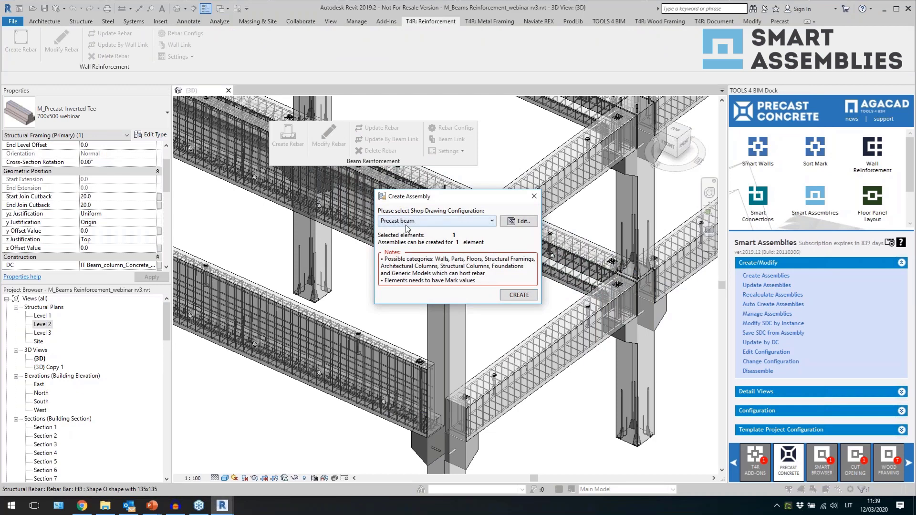
{"action": "left_click", "coordinate": [508, 294]}
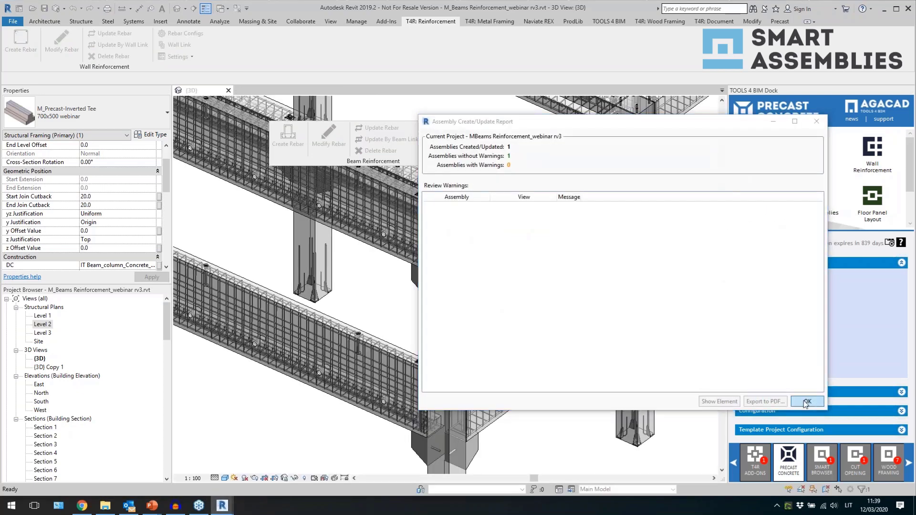
{"action": "left_click", "coordinate": [816, 403]}
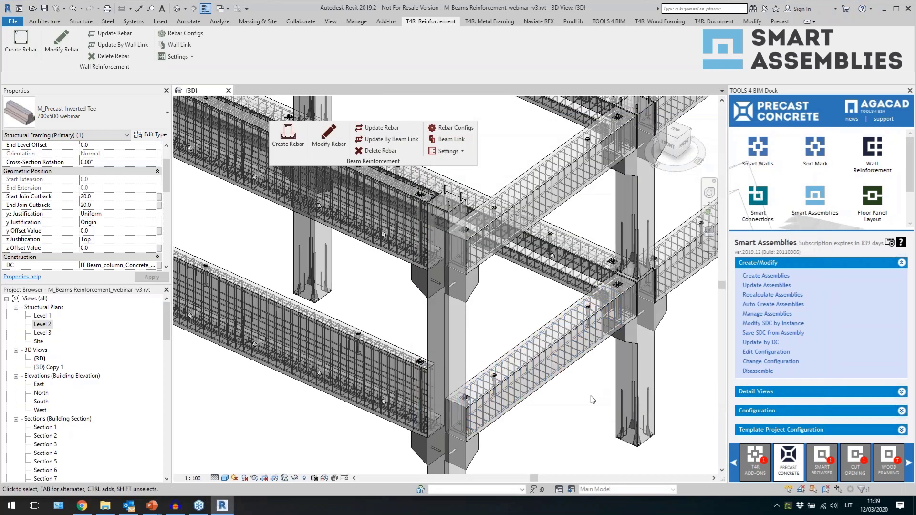
Locate assembly B-8 in the project's assemblies and open its Front detail view
{"action": "left_click", "coordinate": [551, 285]}
{"action": "scroll", "coordinate": [164, 359], "scroll_direction": "down", "scroll_amount": 5}
{"action": "left_click_drag", "start_coordinate": [164, 359], "coordinate": [156, 475]}
{"action": "double_click", "coordinate": [42, 472]}
{"action": "double_click", "coordinate": [32, 470]}
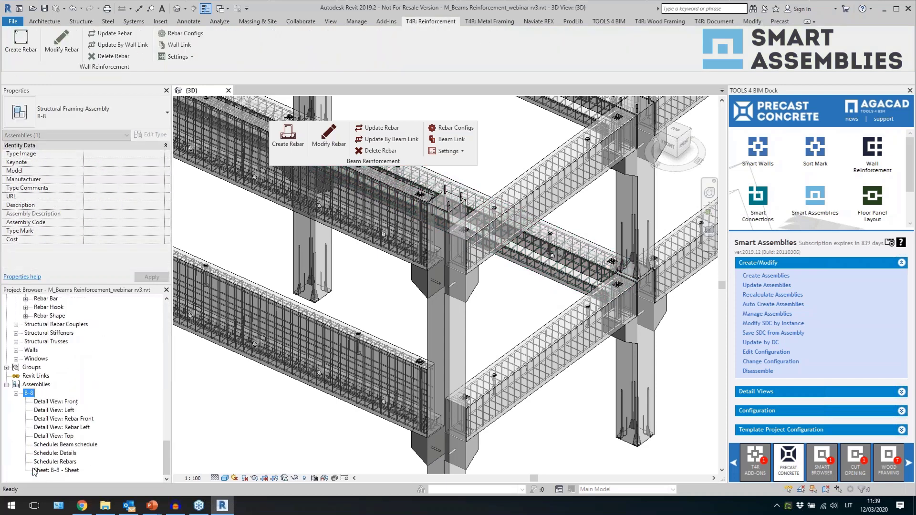
{"action": "double_click", "coordinate": [66, 403]}
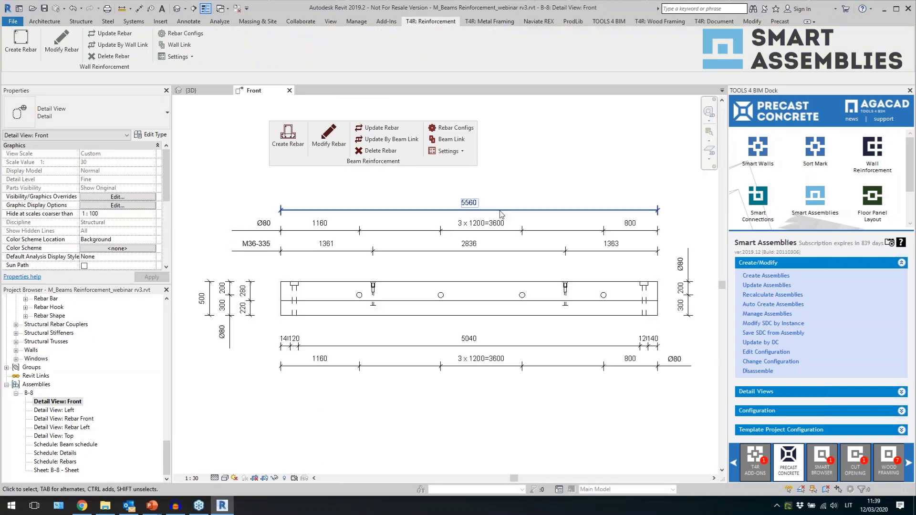
Extend the first witness line of the upper Ø80 opening dimension down to the first opening, and check the other dimension strings
{"action": "left_click", "coordinate": [375, 232]}
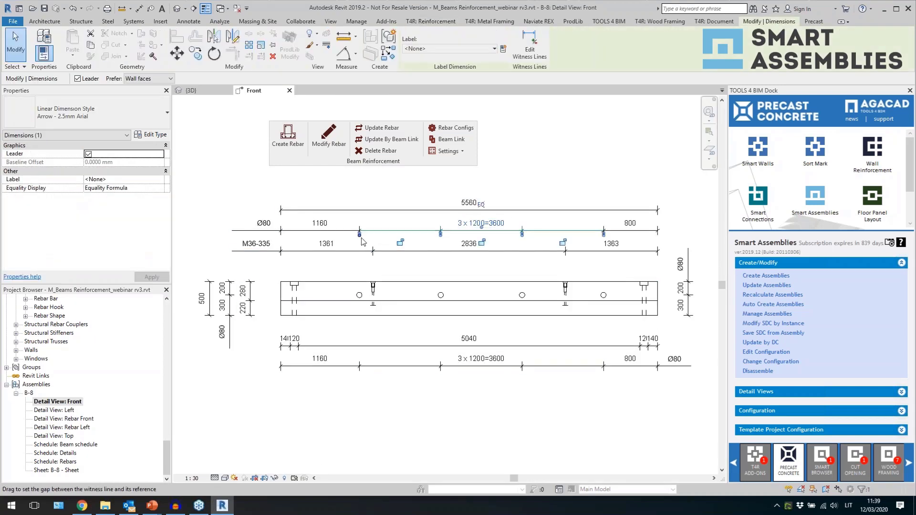
{"action": "left_click_drag", "start_coordinate": [361, 238], "coordinate": [359, 285]}
{"action": "left_click", "coordinate": [246, 307]}
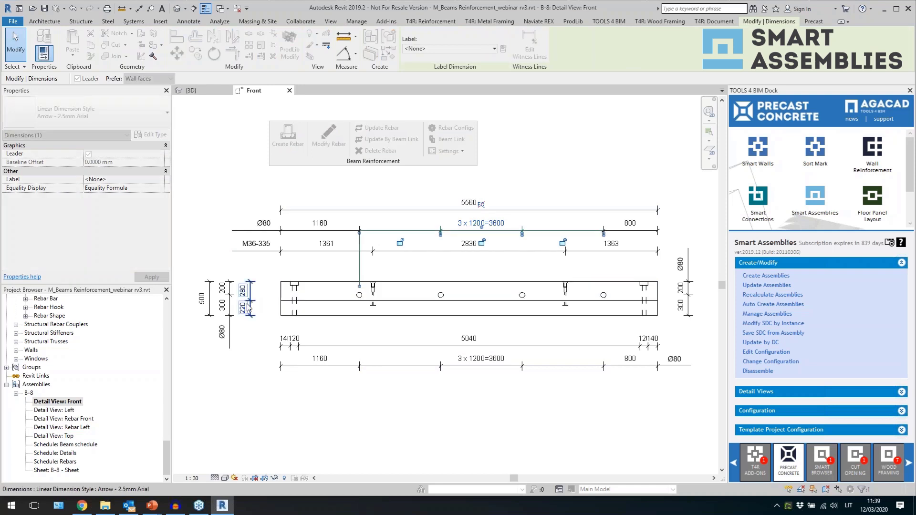
{"action": "left_click", "coordinate": [315, 345]}
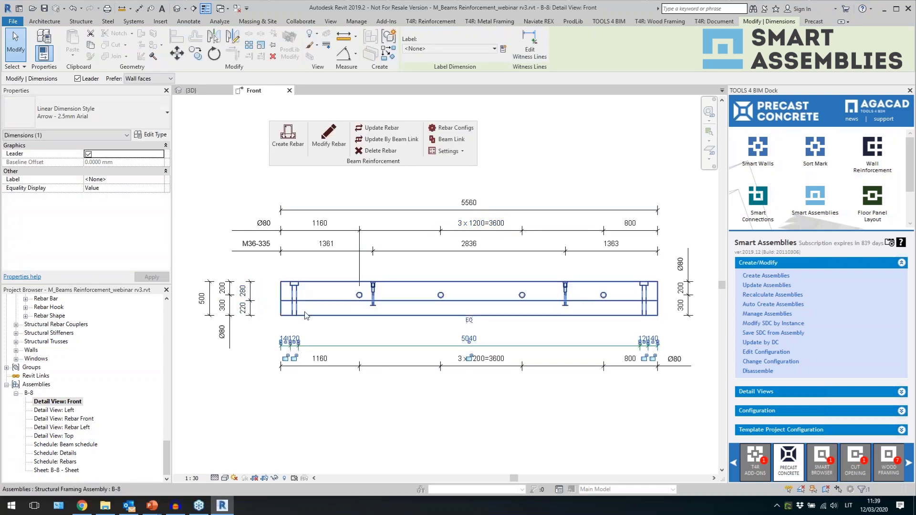
{"action": "left_click", "coordinate": [410, 408]}
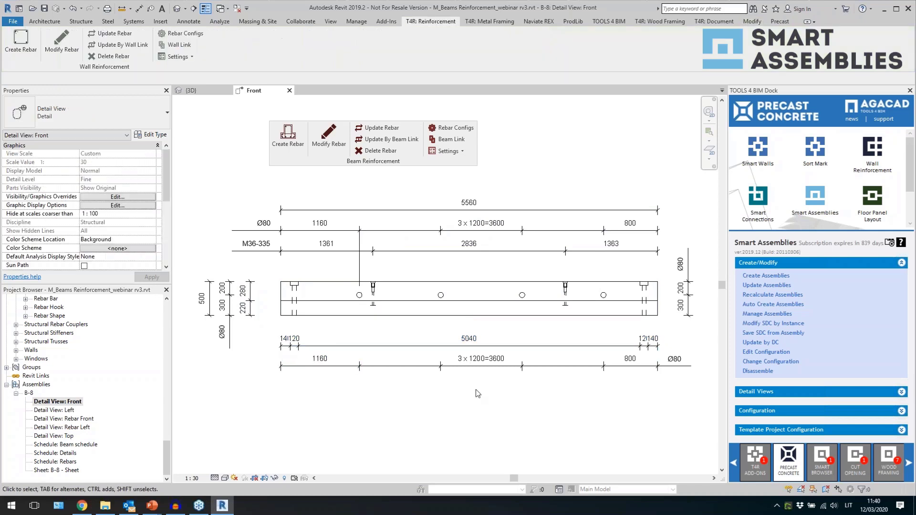
{"action": "left_click", "coordinate": [533, 208]}
Review assembly B-8's Left and Rebar Front detail views, and open its B-8 sheet
{"action": "left_click", "coordinate": [67, 410]}
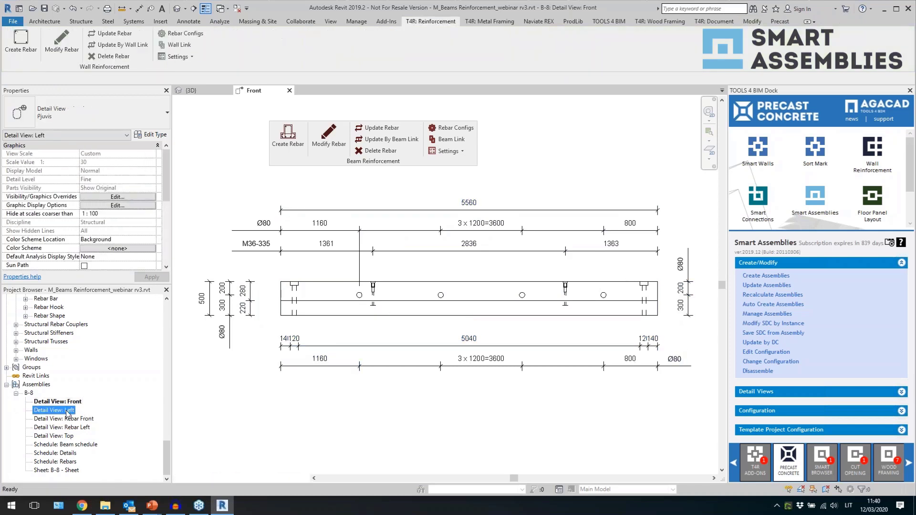
{"action": "double_click", "coordinate": [67, 411]}
{"action": "double_click", "coordinate": [81, 419]}
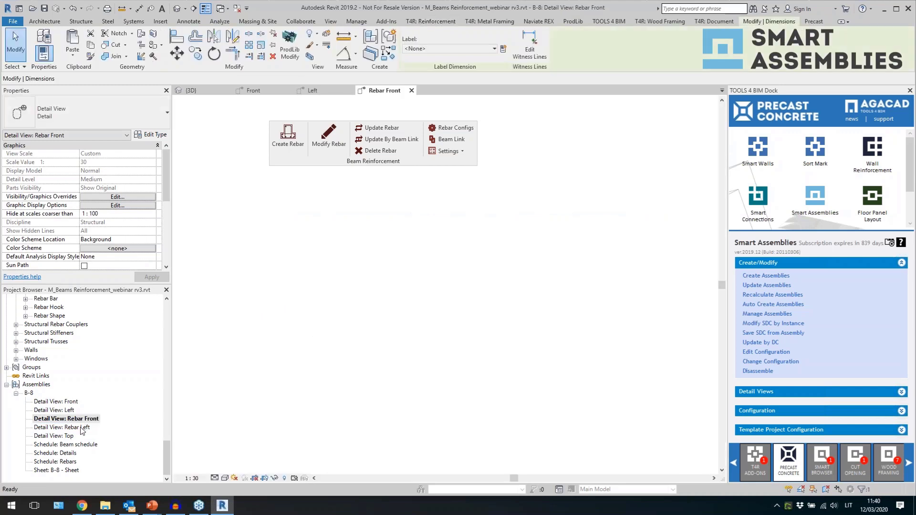
{"action": "double_click", "coordinate": [69, 470]}
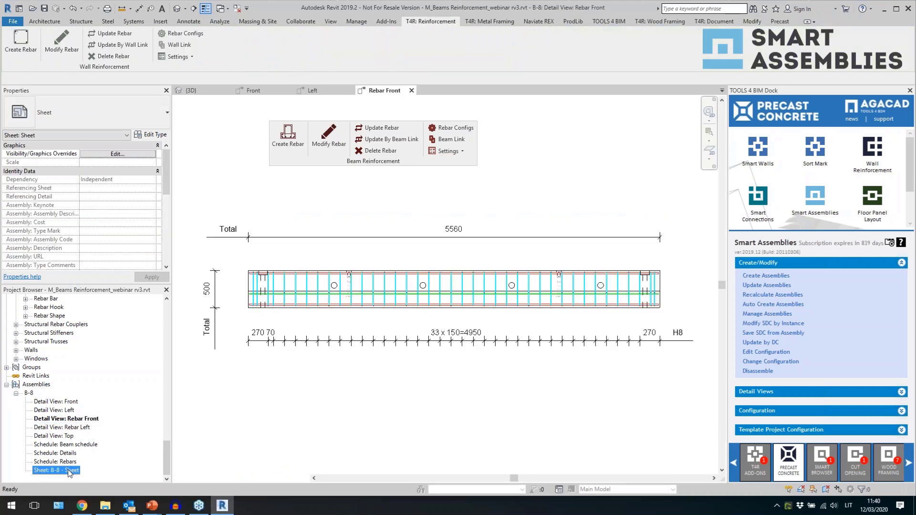
Place the Front detail view at the sheet's upper left and the Left detail view beside it
{"action": "left_click_drag", "start_coordinate": [55, 402], "coordinate": [329, 187]}
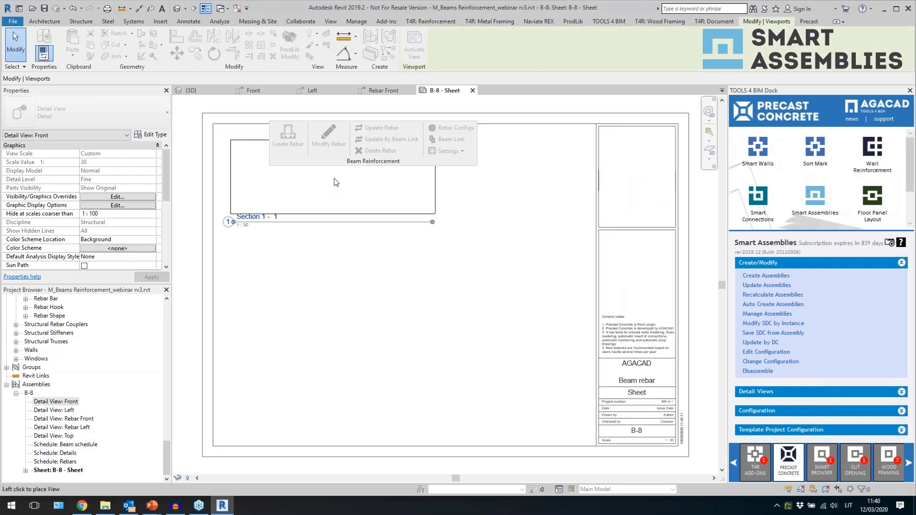
{"action": "left_click", "coordinate": [333, 177]}
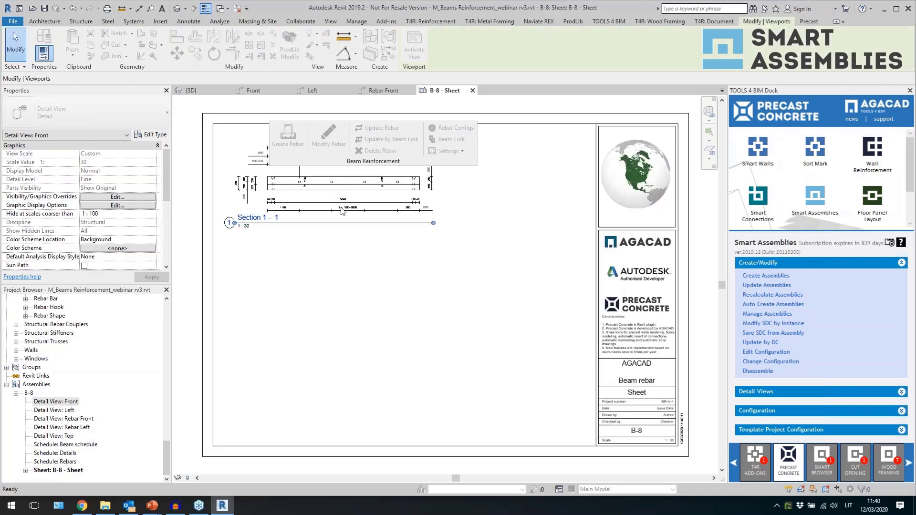
{"action": "left_click", "coordinate": [482, 125]}
{"action": "left_click_drag", "start_coordinate": [71, 410], "coordinate": [497, 173]}
{"action": "left_click", "coordinate": [497, 170]}
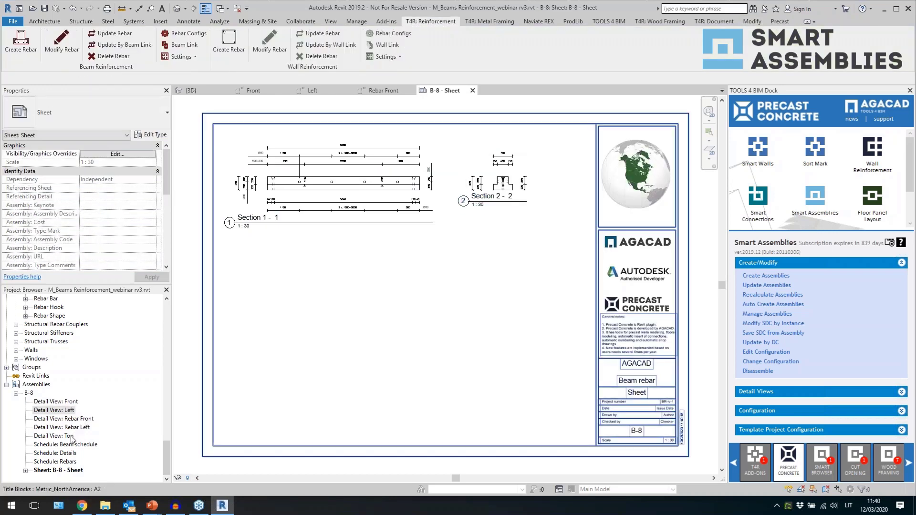
Place the Top detail view on the sheet, aligned directly below the Front view
{"action": "left_click_drag", "start_coordinate": [72, 436], "coordinate": [233, 308]}
{"action": "left_click", "coordinate": [334, 268]}
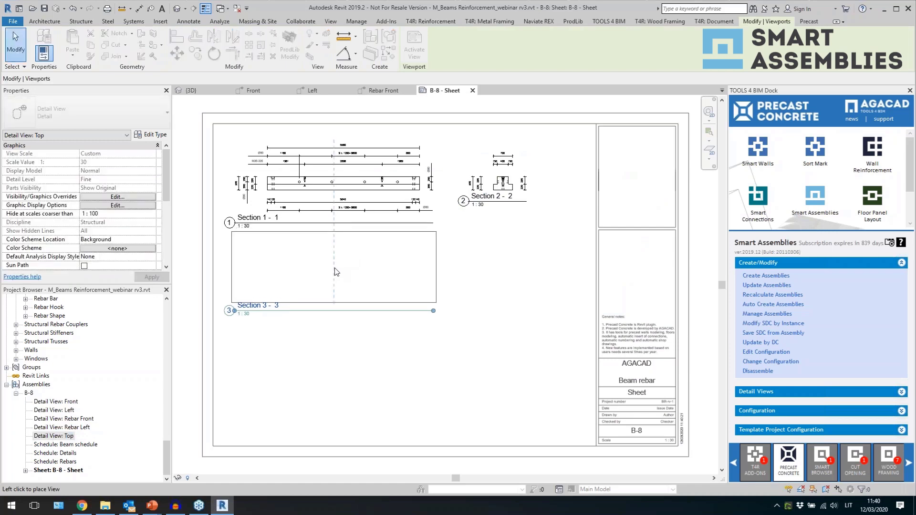
{"action": "left_click", "coordinate": [397, 379]}
{"action": "left_click_drag", "start_coordinate": [488, 312], "coordinate": [370, 167]}
{"action": "left_click", "coordinate": [247, 356]}
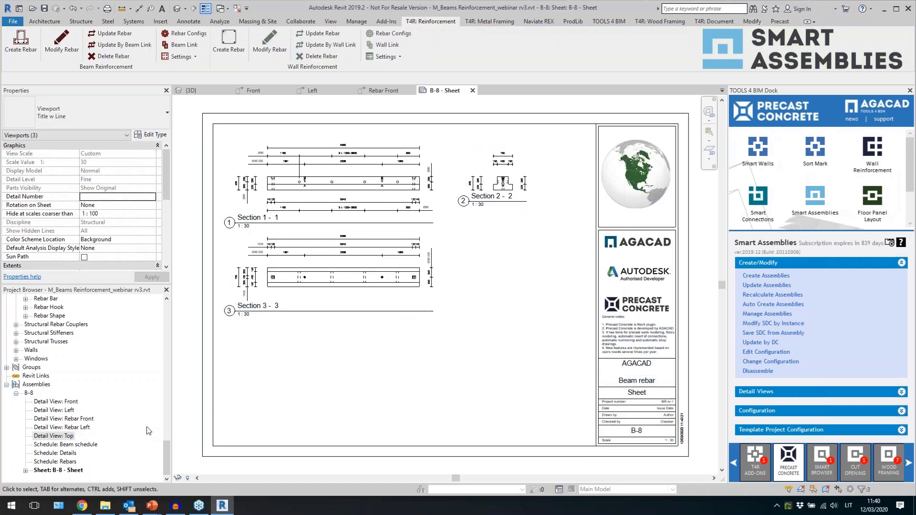
Place the Rebar Front detail view below the Top view, and the Rebar Left detail view to its right
{"action": "left_click_drag", "start_coordinate": [64, 418], "coordinate": [157, 413]}
{"action": "left_click_drag", "start_coordinate": [328, 380], "coordinate": [331, 379]}
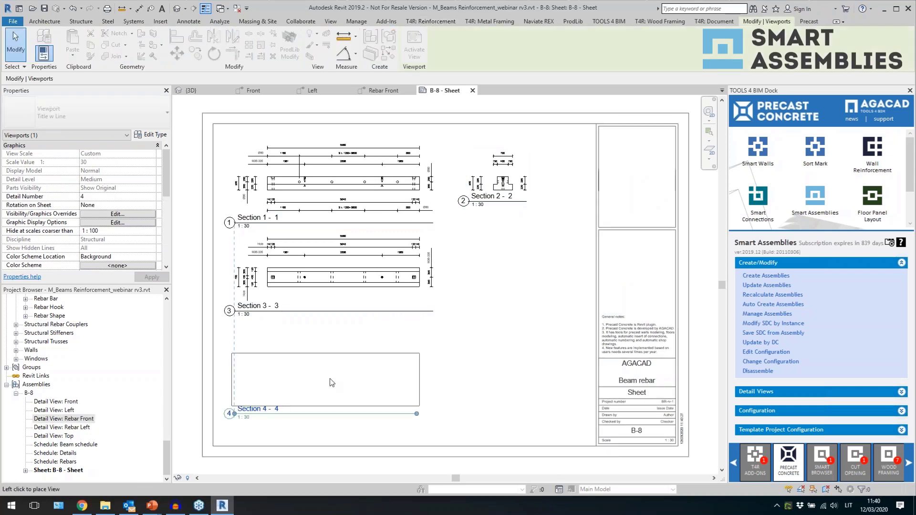
{"action": "left_click", "coordinate": [339, 352]}
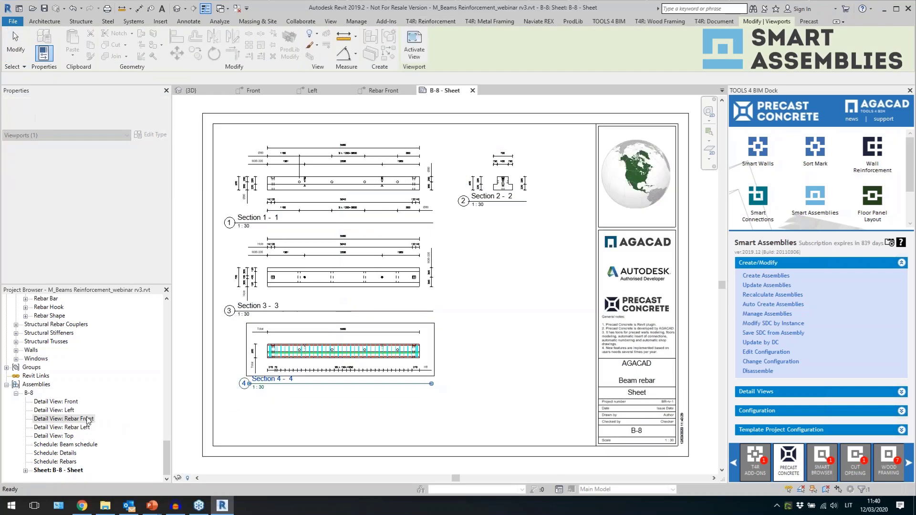
{"action": "left_click_drag", "start_coordinate": [62, 427], "coordinate": [486, 353]}
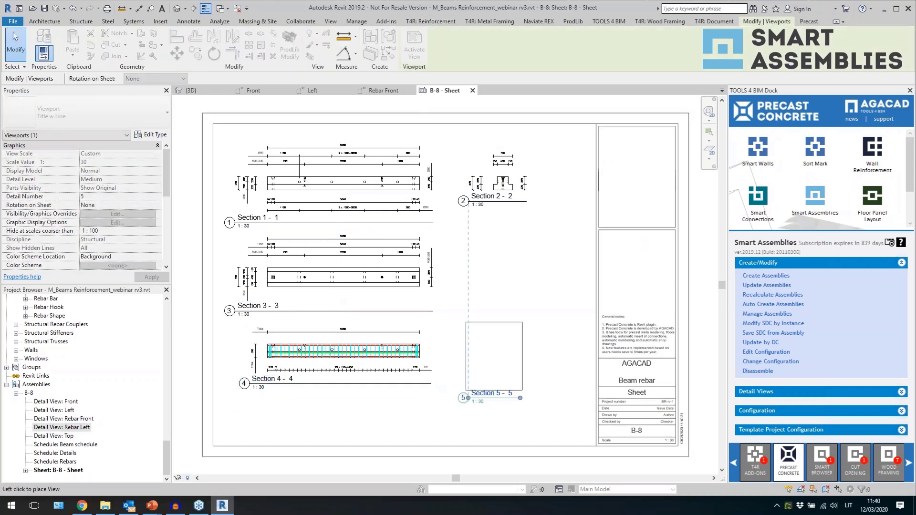
{"action": "left_click", "coordinate": [486, 350]}
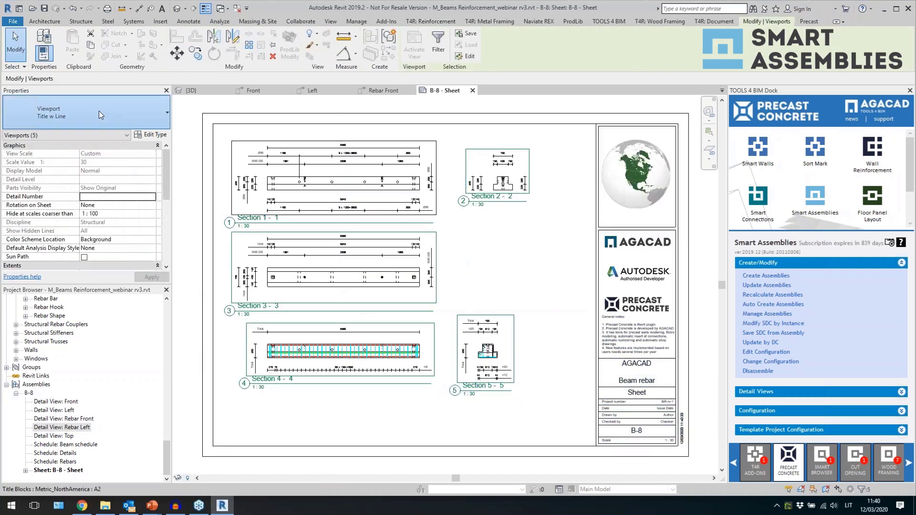
Change all five viewports on the sheet to the No Title viewport type
{"action": "left_click", "coordinate": [99, 110]}
{"action": "left_click", "coordinate": [46, 158]}
{"action": "left_click", "coordinate": [497, 273]}
Shift the Front, Left and Top viewports and the two rebar viewports upward to free the lower part of the sheet
{"action": "left_click_drag", "start_coordinate": [521, 271], "coordinate": [393, 186]}
{"action": "scroll", "coordinate": [441, 308], "scroll_direction": "down", "scroll_amount": 3}
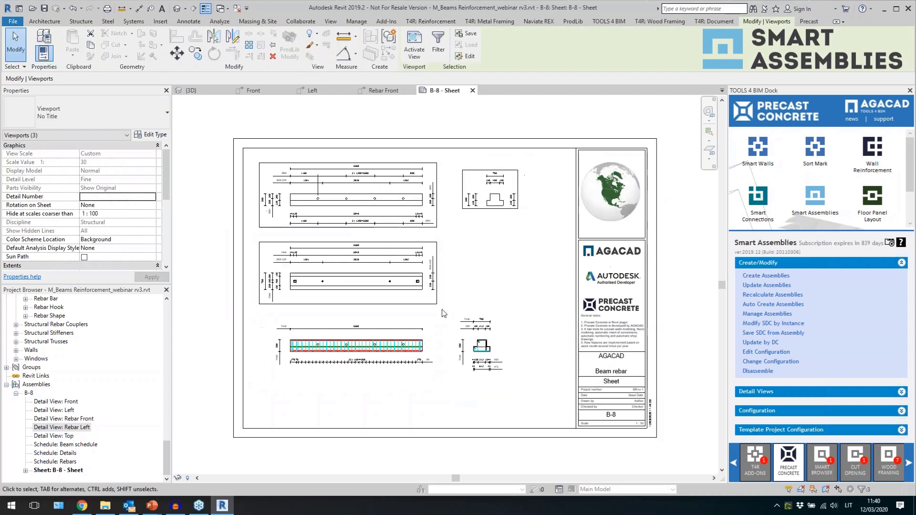
{"action": "key", "text": "Escape"}
{"action": "key", "text": "Up"}
{"action": "key", "text": "Up"}
{"action": "key", "text": "Up"}
{"action": "key", "text": "Up"}
{"action": "key", "text": "Up"}
{"action": "key", "text": "Up"}
{"action": "key", "text": "Up"}
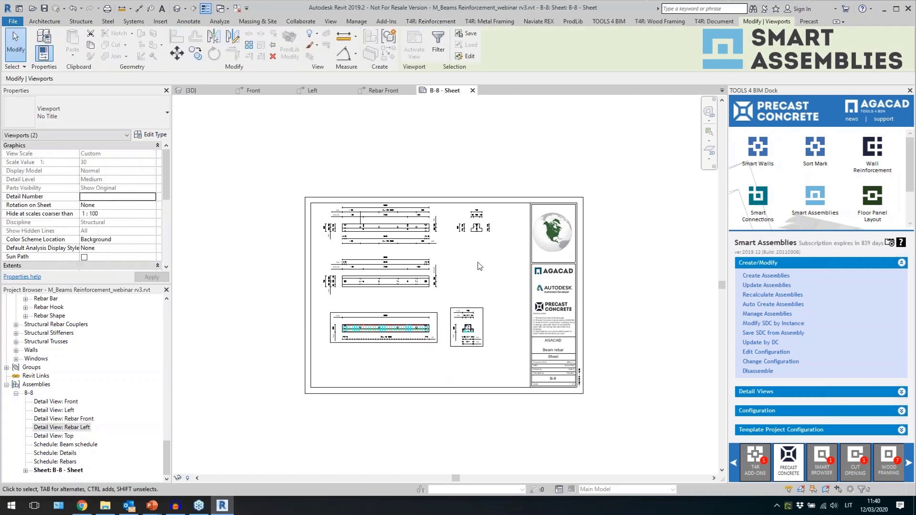
{"action": "key", "text": "Escape"}
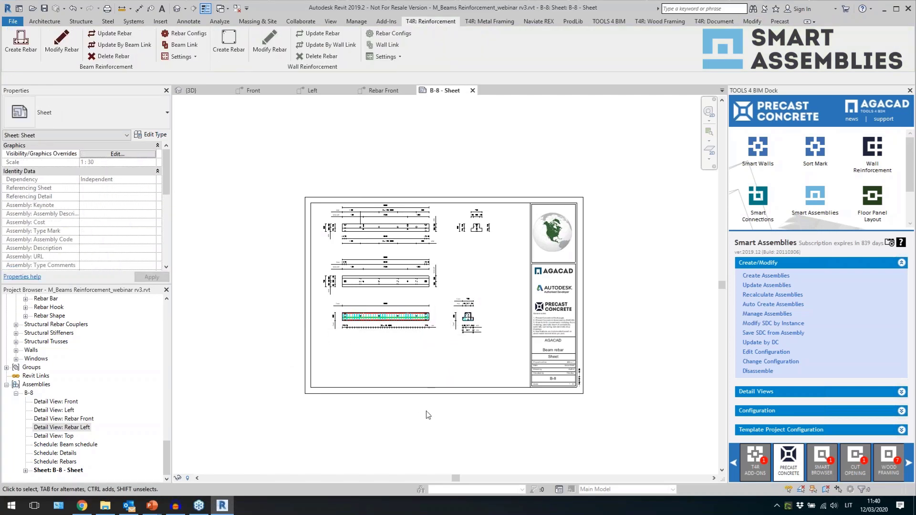
Place the Beam schedule and Details schedule at the sheet's lower right, and the Rebars schedule at its lower left
{"action": "scroll", "coordinate": [423, 415], "scroll_direction": "up", "scroll_amount": 2}
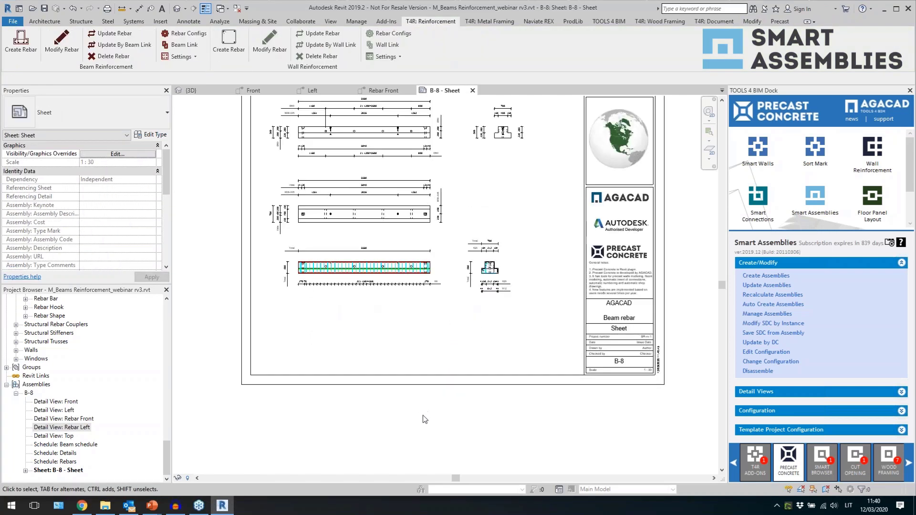
{"action": "left_click", "coordinate": [77, 445]}
{"action": "left_click_drag", "start_coordinate": [76, 444], "coordinate": [336, 319]}
{"action": "left_click", "coordinate": [433, 310]}
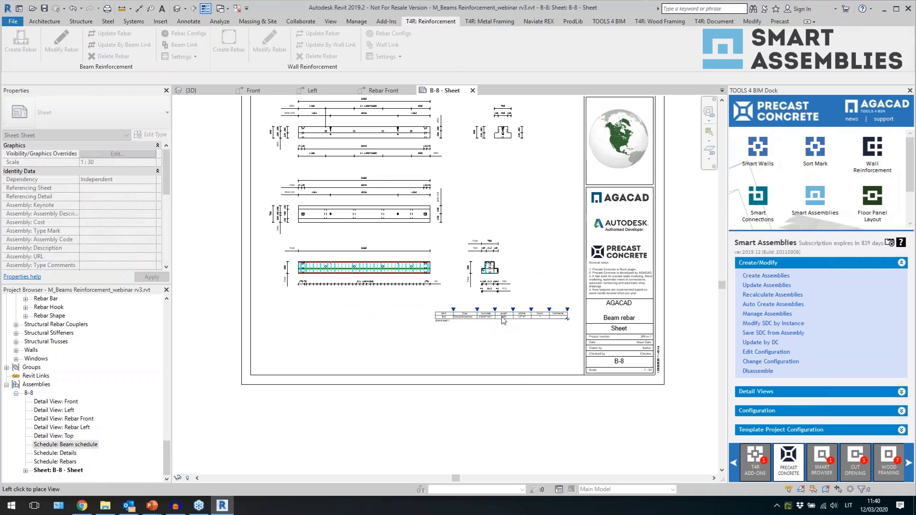
{"action": "left_click_drag", "start_coordinate": [64, 457], "coordinate": [535, 341]}
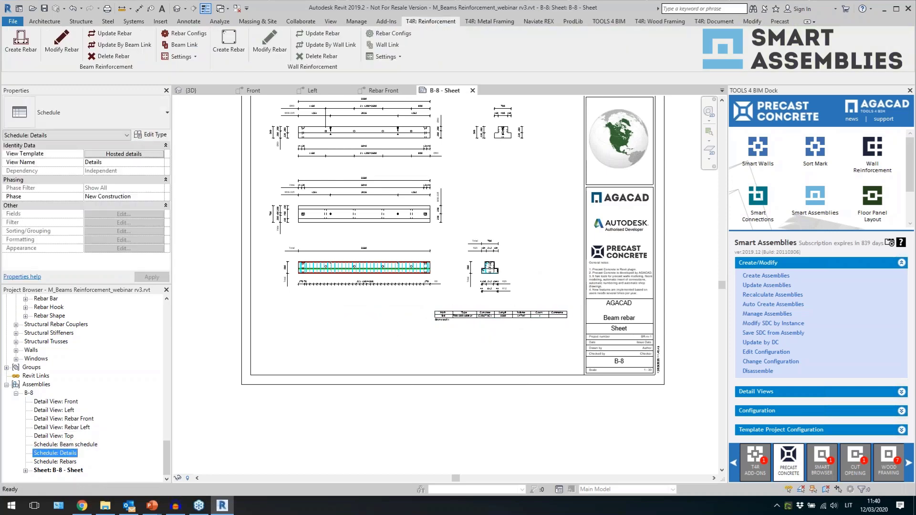
{"action": "left_click", "coordinate": [469, 349]}
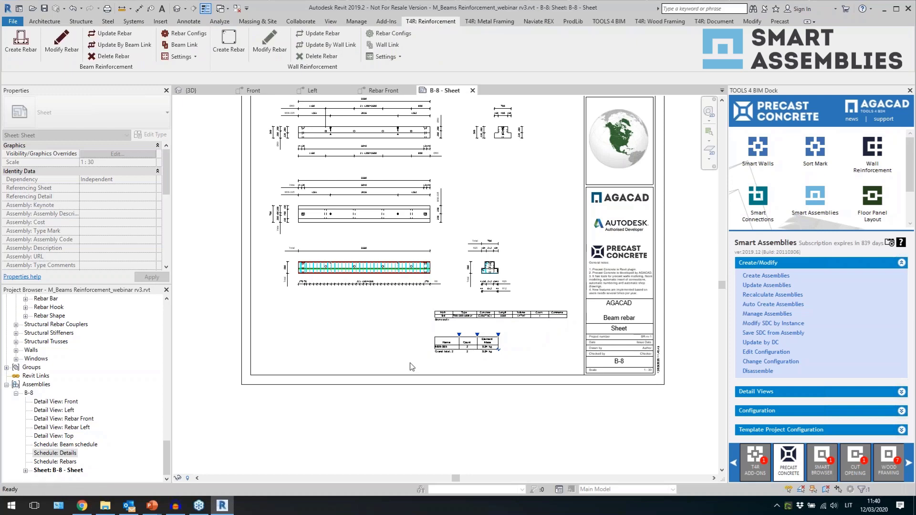
{"action": "left_click_drag", "start_coordinate": [55, 461], "coordinate": [336, 338]}
{"action": "left_click", "coordinate": [347, 335]}
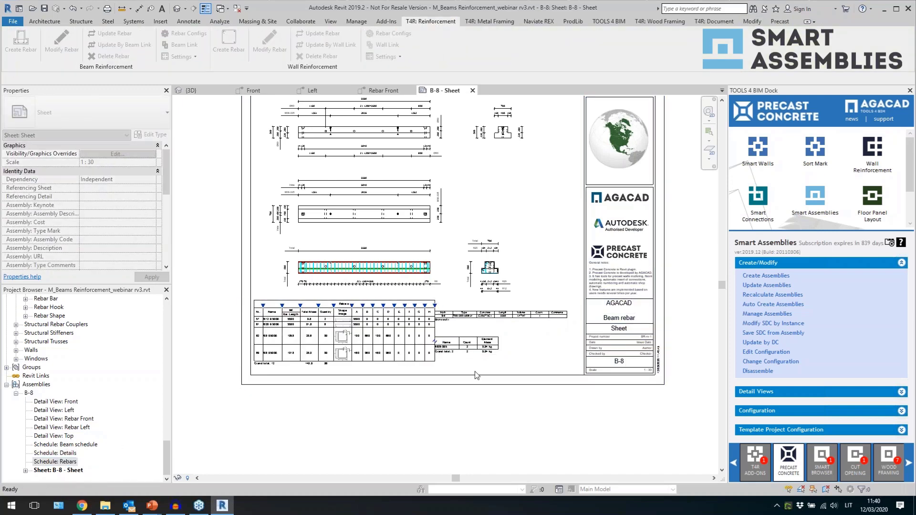
Shift the Beam schedule and Details schedule to the right, away from the Rebars schedule
{"action": "left_click_drag", "start_coordinate": [523, 356], "coordinate": [490, 314]}
{"action": "key", "text": "Right"}
{"action": "key", "text": "Right"}
{"action": "key", "text": "Right"}
{"action": "key", "text": "Right"}
{"action": "key", "text": "Right"}
{"action": "key", "text": "Right"}
{"action": "key", "text": "Right"}
{"action": "key", "text": "Right"}
{"action": "key", "text": "Right"}
{"action": "key", "text": "Right"}
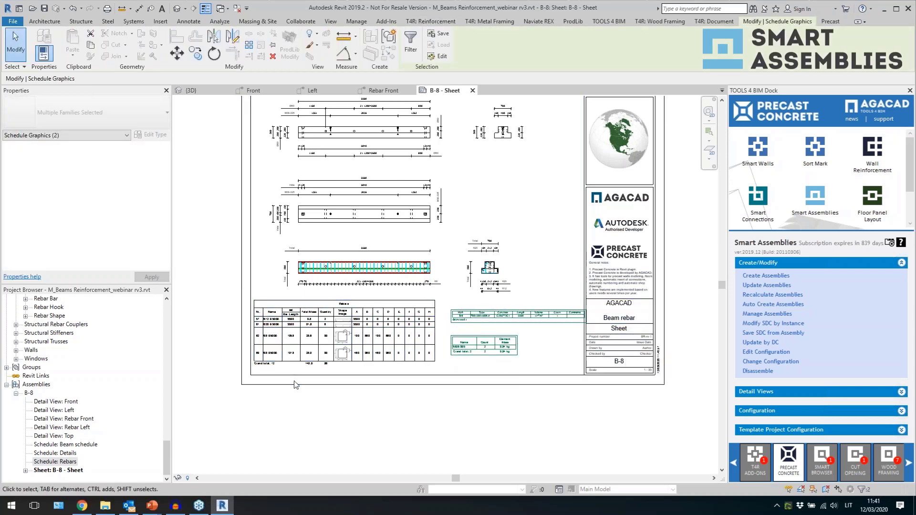
Check the Rebars schedule and nudge the Beam and Details schedules slightly left, clear of the title block
{"action": "scroll", "coordinate": [294, 381], "scroll_direction": "up", "scroll_amount": 4}
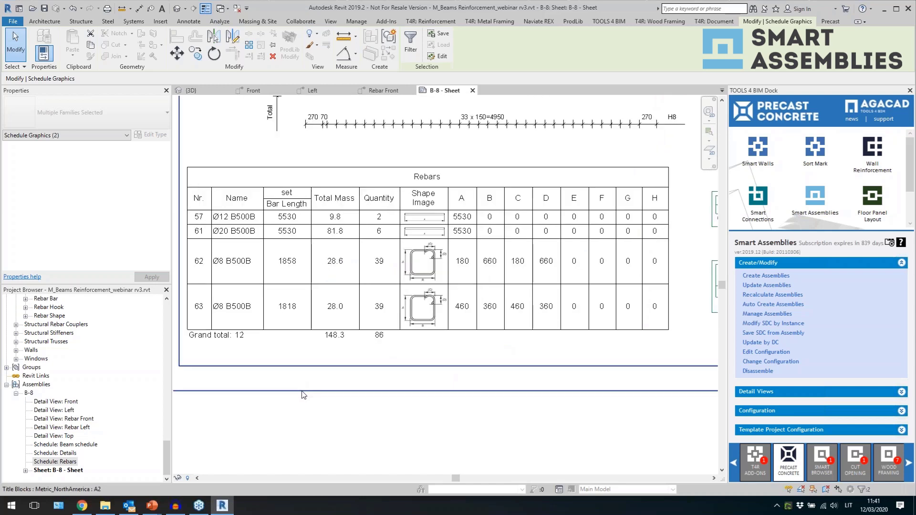
{"action": "scroll", "coordinate": [302, 391], "scroll_direction": "down", "scroll_amount": 5}
{"action": "scroll", "coordinate": [490, 243], "scroll_direction": "down", "scroll_amount": 1}
{"action": "scroll", "coordinate": [452, 238], "scroll_direction": "up", "scroll_amount": 2}
{"action": "left_click", "coordinate": [488, 267]}
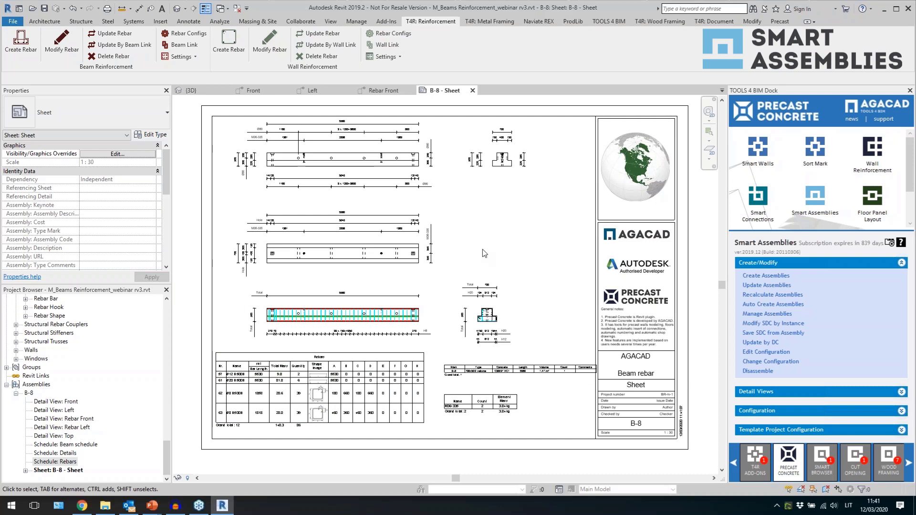
{"action": "left_click", "coordinate": [509, 373]}
{"action": "left_click", "coordinate": [511, 356]}
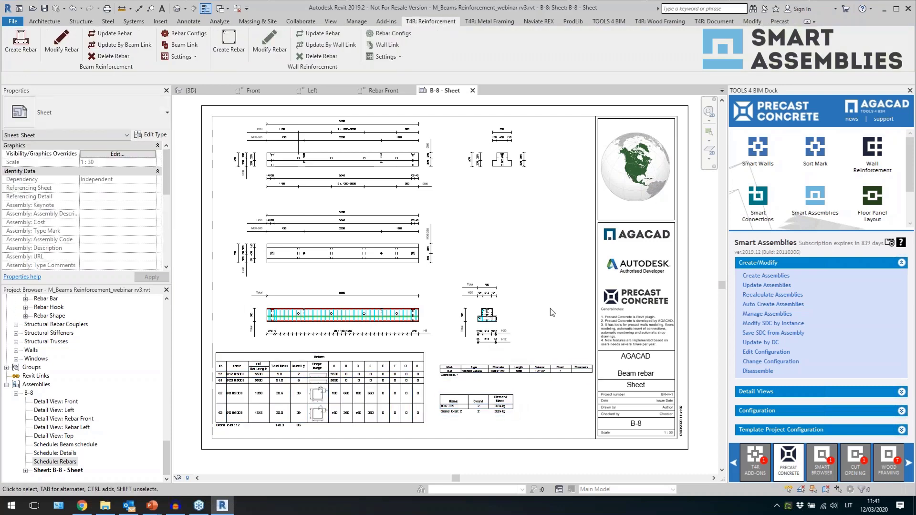
{"action": "scroll", "coordinate": [526, 330], "scroll_direction": "up", "scroll_amount": 3}
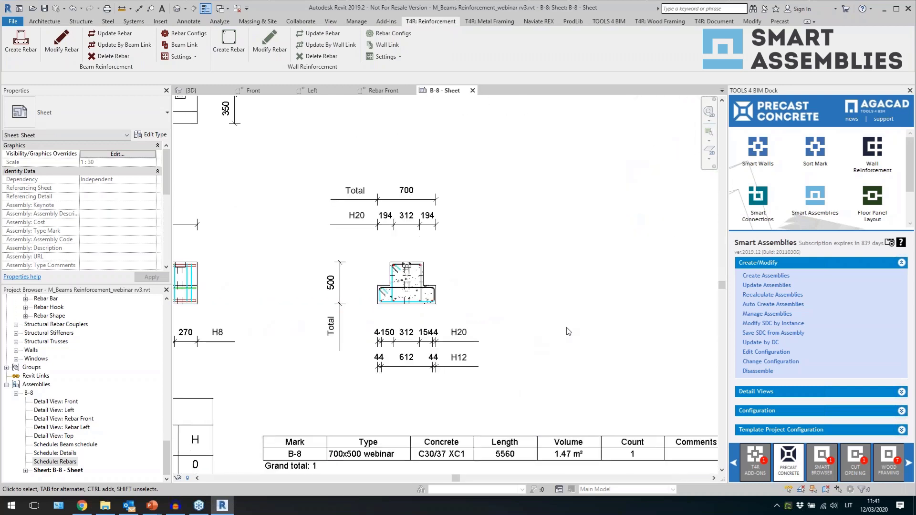
{"action": "scroll", "coordinate": [587, 328], "scroll_direction": "down", "scroll_amount": 3}
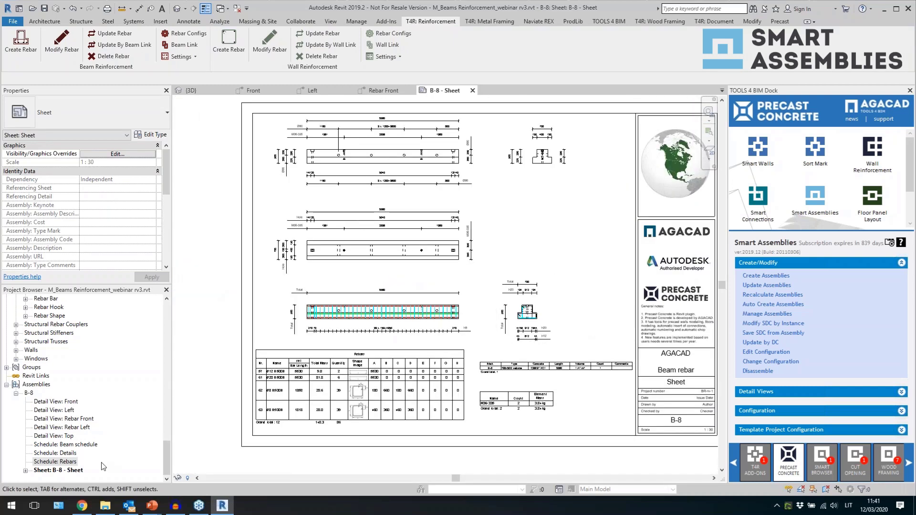
Find the Pastabos legend in the project and place it on the sheet to the right of the Details schedule
{"action": "scroll", "coordinate": [116, 376], "scroll_direction": "up", "scroll_amount": 10}
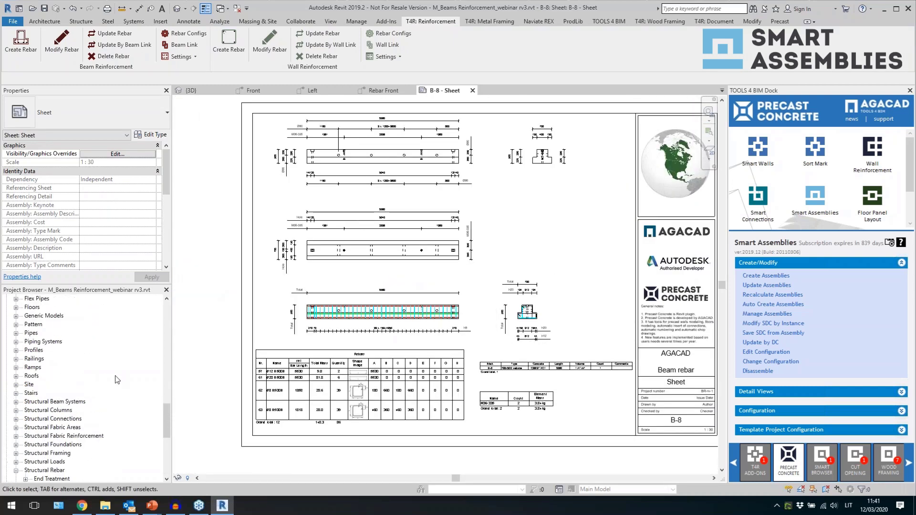
{"action": "left_click", "coordinate": [6, 376]}
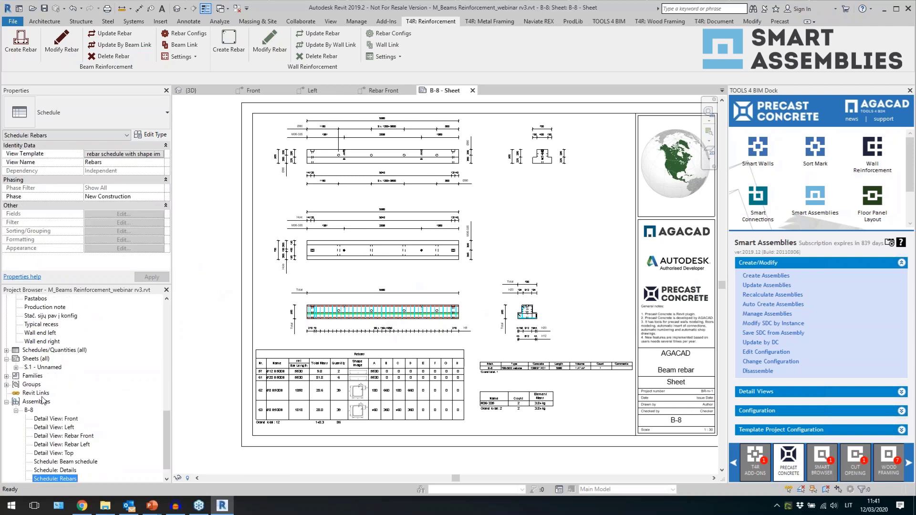
{"action": "left_click", "coordinate": [48, 333]}
{"action": "scroll", "coordinate": [62, 350], "scroll_direction": "up", "scroll_amount": 2}
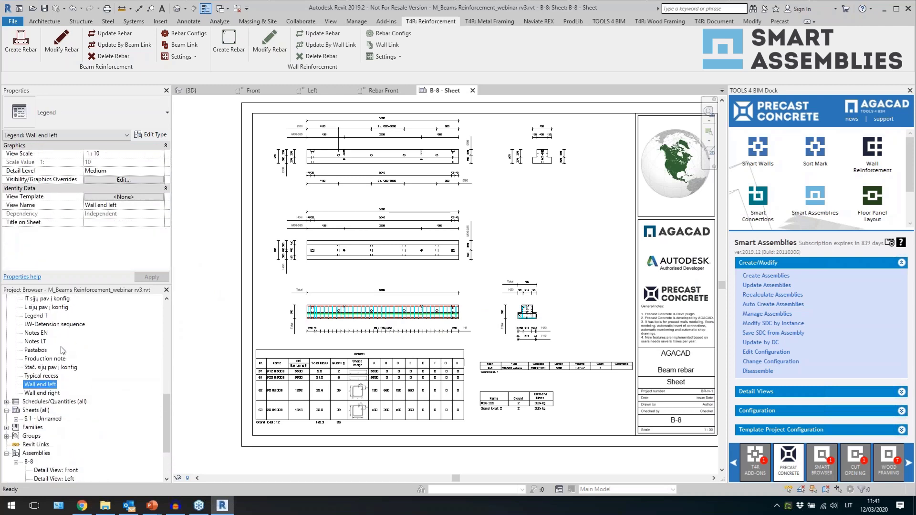
{"action": "left_click", "coordinate": [35, 351]}
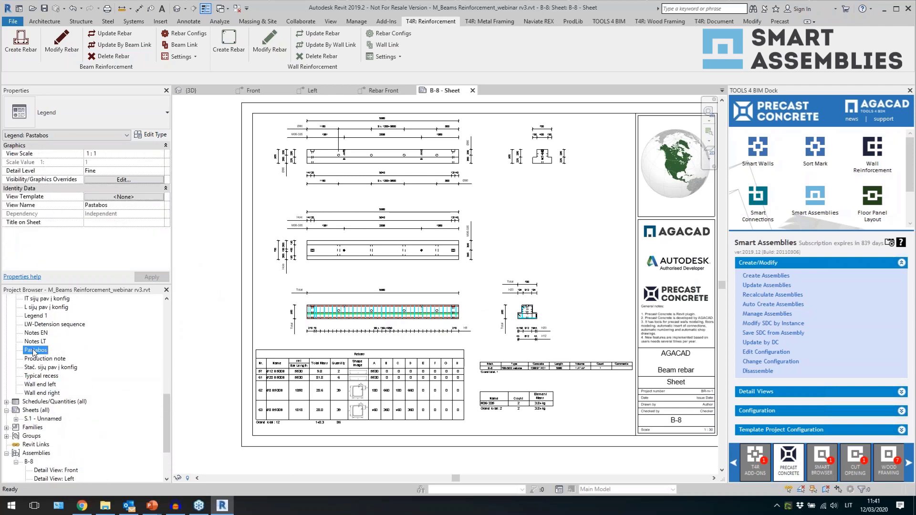
{"action": "left_click", "coordinate": [596, 412]}
{"action": "scroll", "coordinate": [620, 429], "scroll_direction": "up", "scroll_amount": 5}
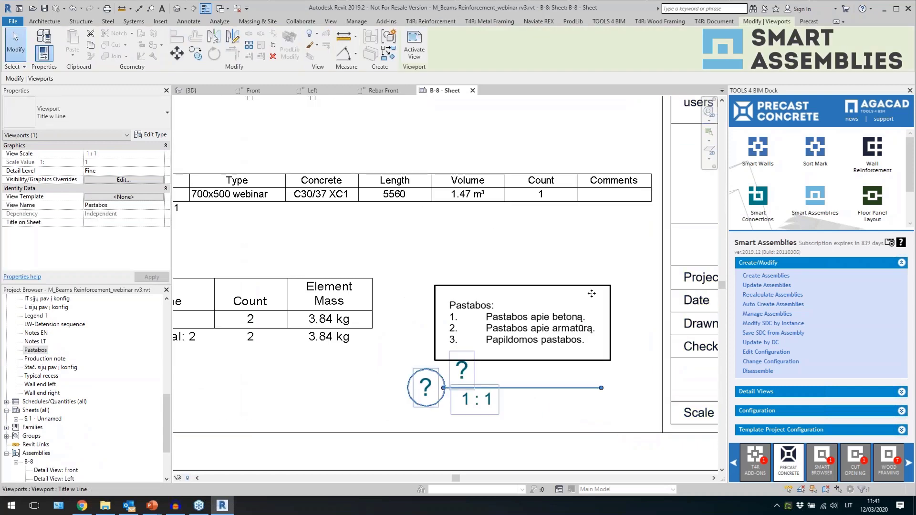
Change the Pastabos legend's viewport type to No Title and keep the legend selected
{"action": "left_click", "coordinate": [105, 112]}
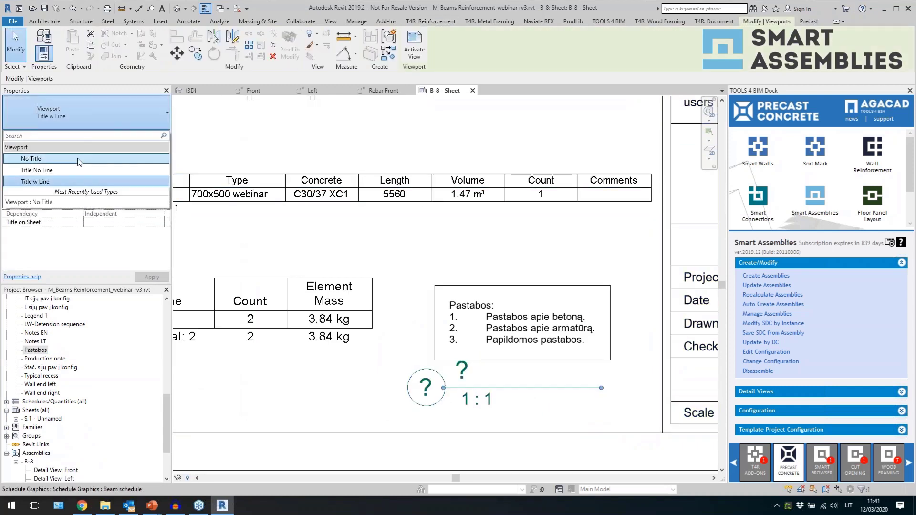
{"action": "left_click", "coordinate": [77, 158]}
{"action": "left_click", "coordinate": [556, 271]}
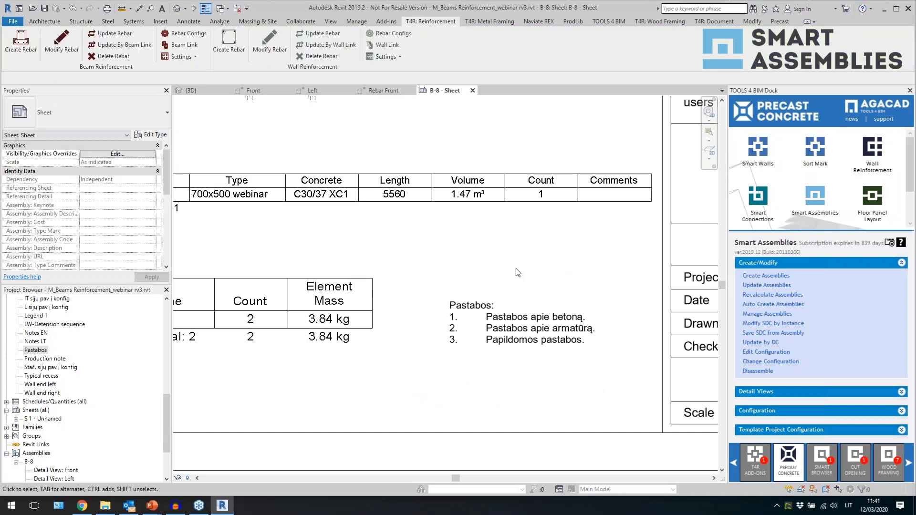
{"action": "left_click", "coordinate": [450, 338]}
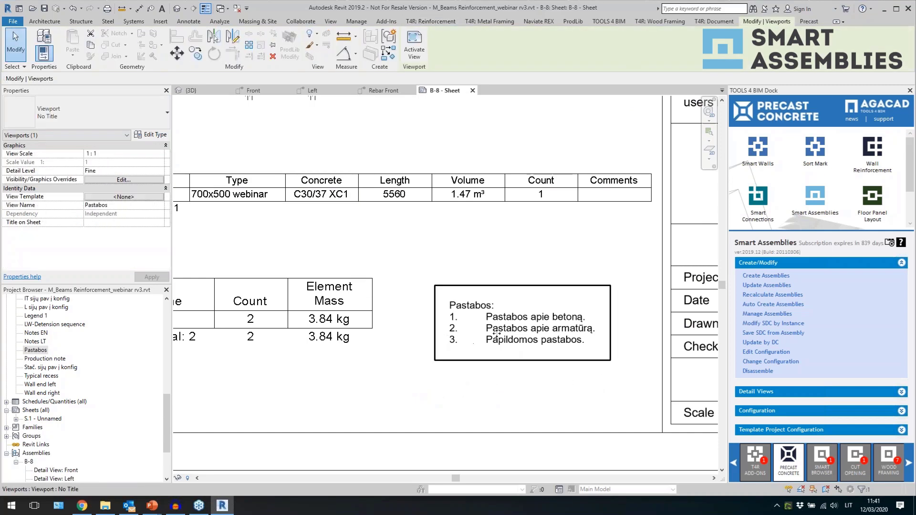
{"action": "scroll", "coordinate": [525, 344], "scroll_direction": "down", "scroll_amount": 2}
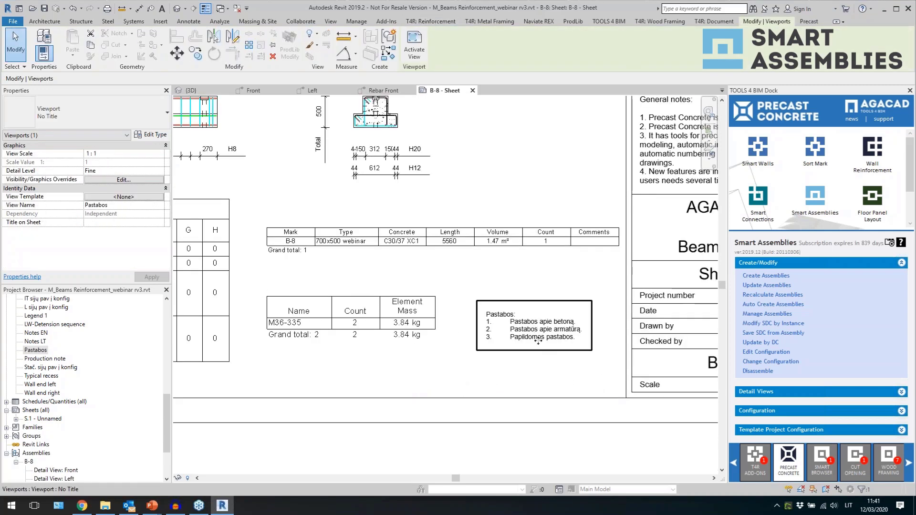
Deselect the legend, dismiss the save reminder, and return to the 3D view with all other views closed
{"action": "scroll", "coordinate": [506, 363], "scroll_direction": "down", "scroll_amount": 3}
{"action": "left_click", "coordinate": [513, 263]}
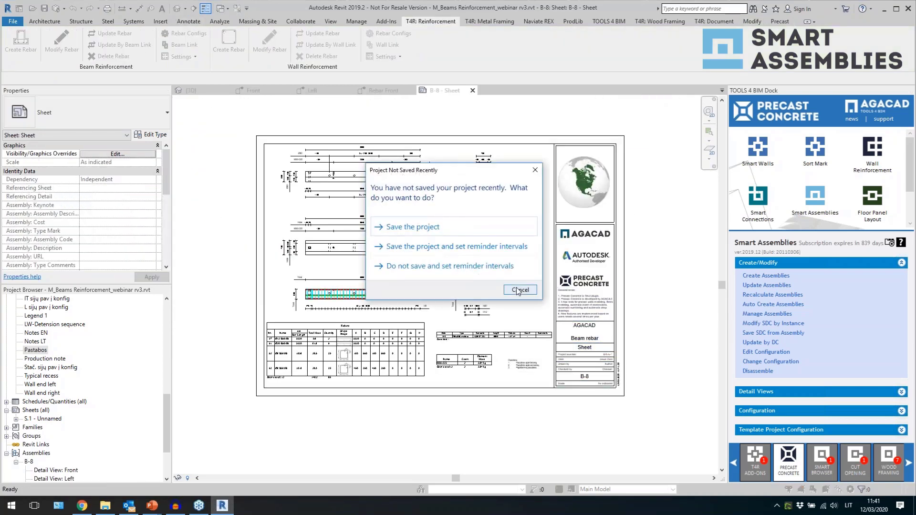
{"action": "left_click", "coordinate": [519, 290]}
{"action": "left_click", "coordinate": [236, 8]}
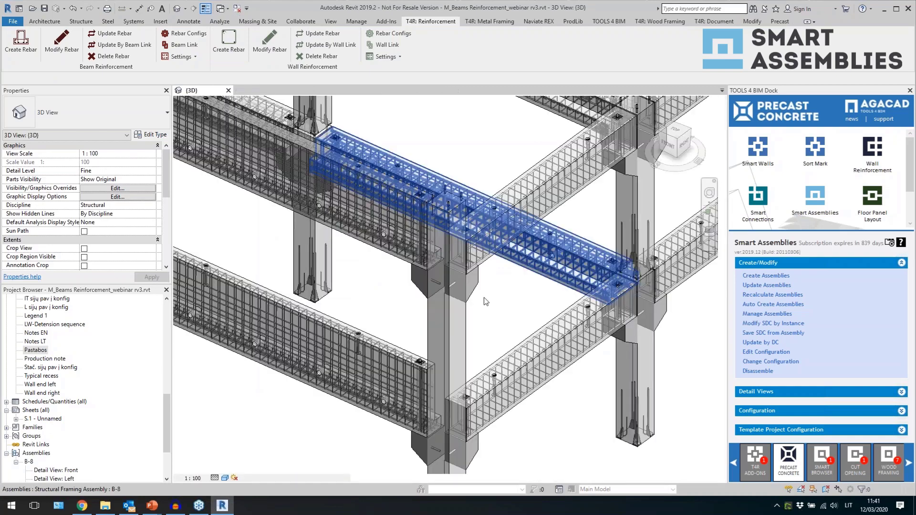
Set the Precast beam shop drawing configuration's sheet template to B-8 - Sheet and save the configuration
{"action": "left_click", "coordinate": [763, 412]}
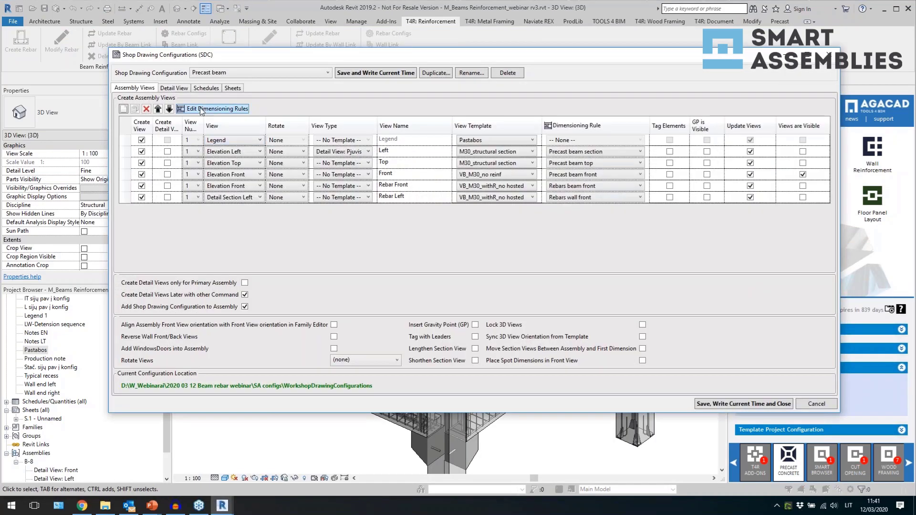
{"action": "left_click", "coordinate": [233, 88]}
{"action": "left_click", "coordinate": [682, 134]}
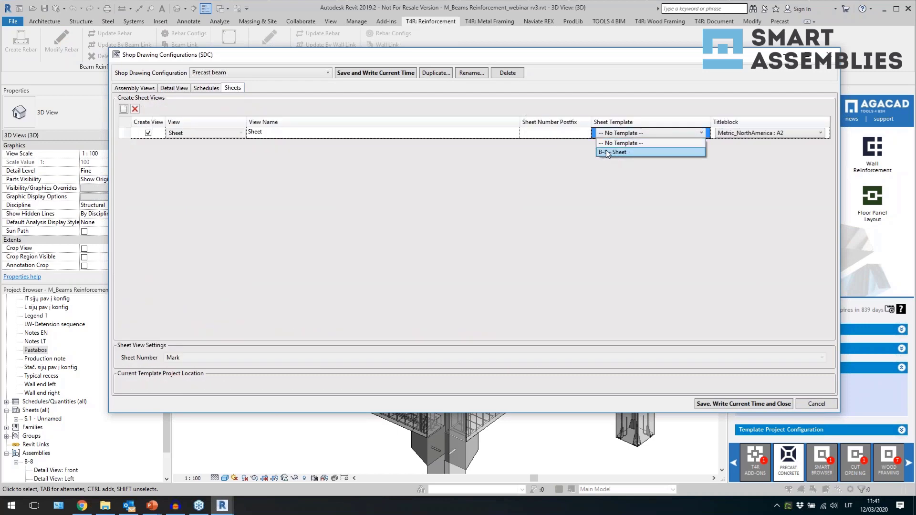
{"action": "left_click", "coordinate": [620, 152]}
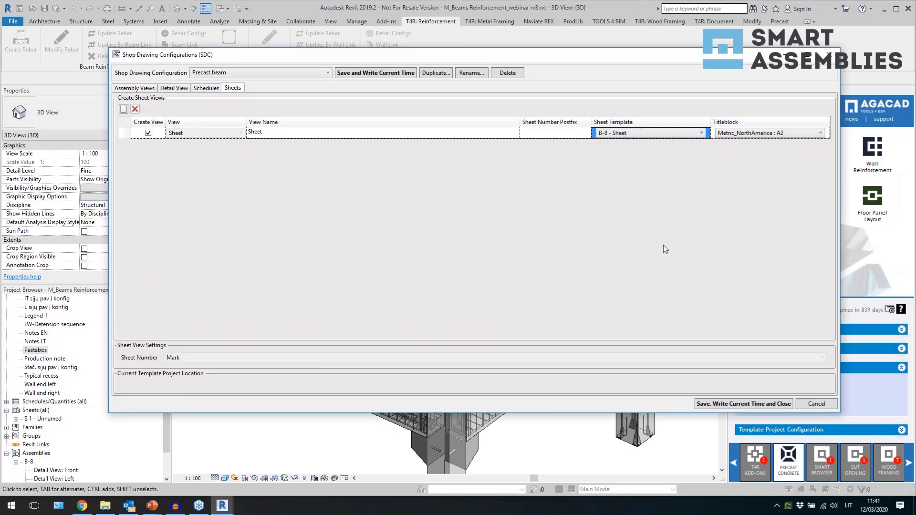
{"action": "left_click", "coordinate": [713, 403]}
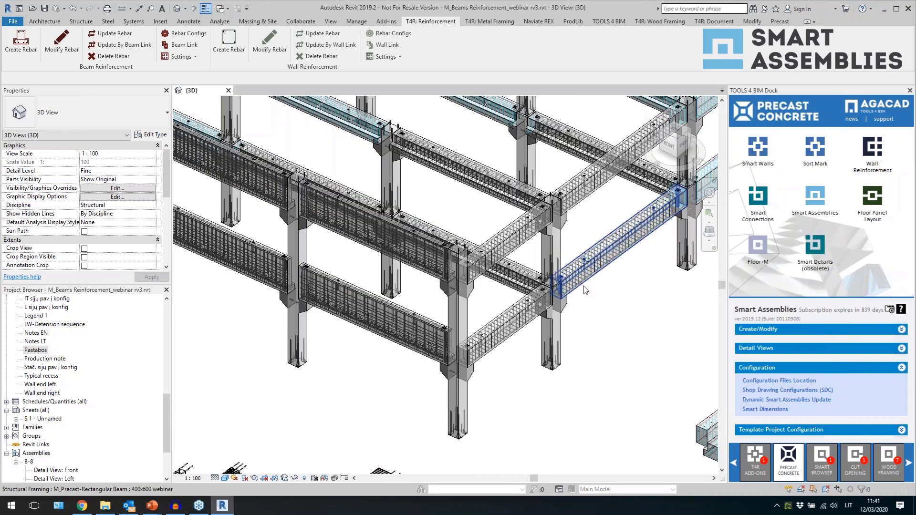
Create assemblies for the two adjoining lower 400x600 beams at the frame's end using the Precast beam shop drawing configuration
{"action": "left_click", "coordinate": [584, 286]}
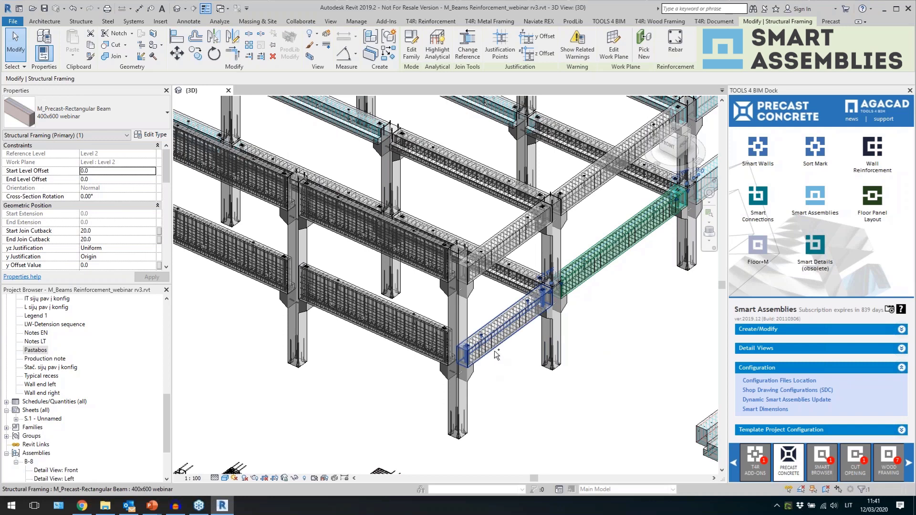
{"action": "left_click", "coordinate": [509, 366], "text": "ctrl"}
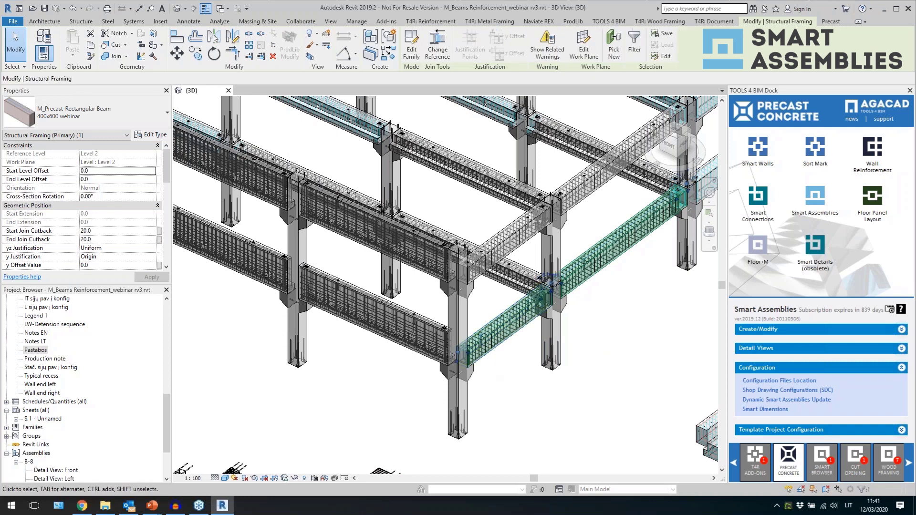
{"action": "left_click", "coordinate": [762, 331]}
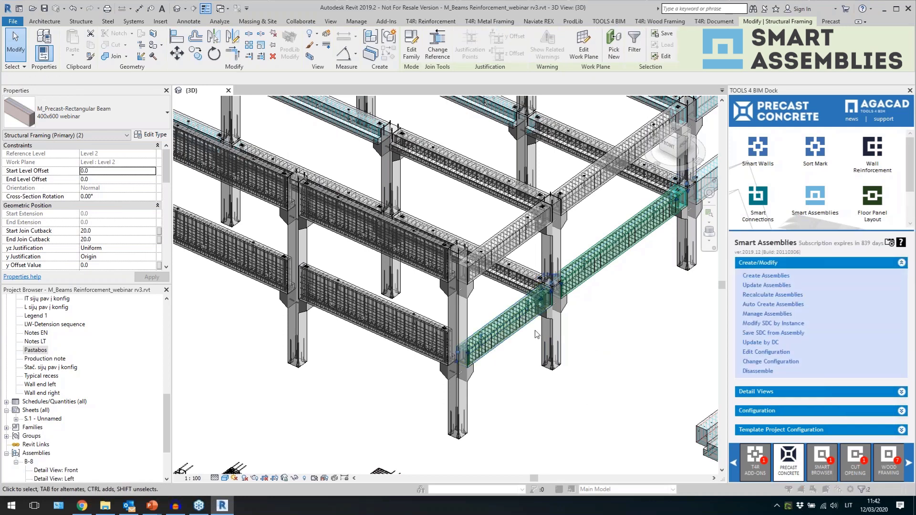
{"action": "left_click", "coordinate": [518, 295]}
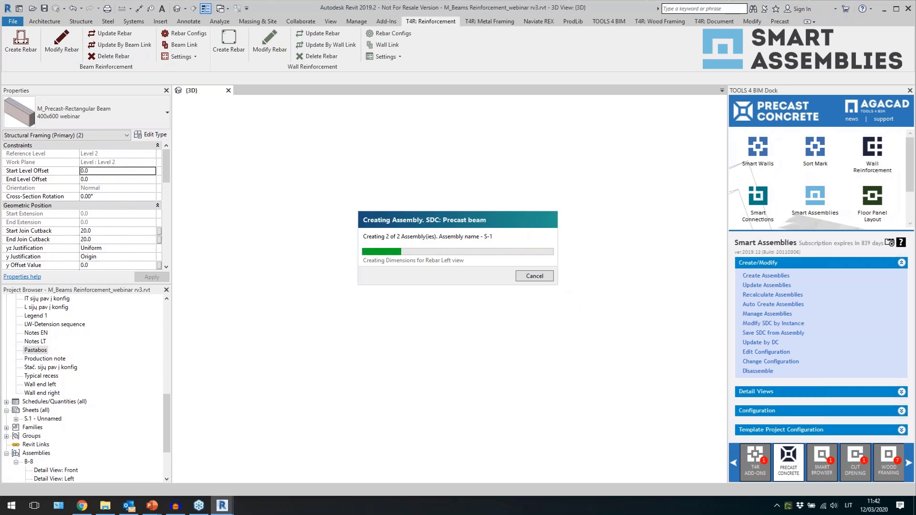
{"action": "left_click", "coordinate": [807, 402]}
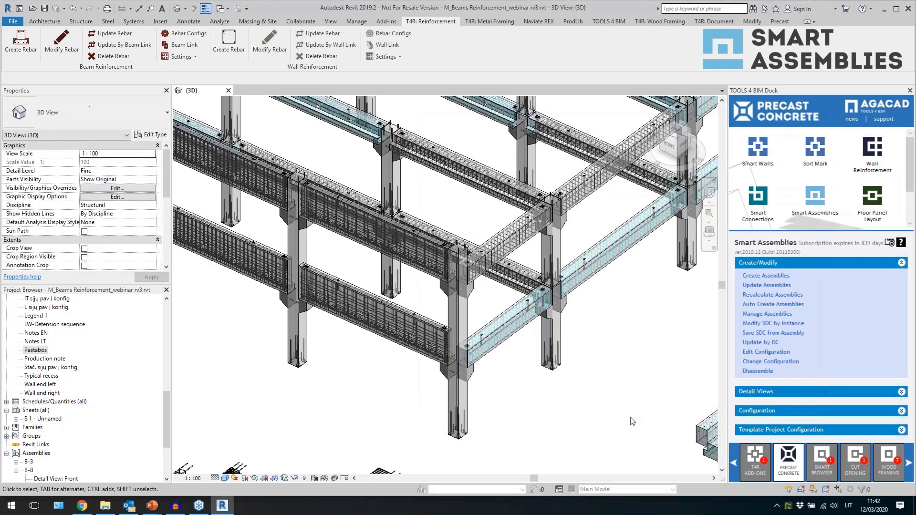
Examine the two new beam assemblies in the 3D view to identify each one's assembly name
{"action": "scroll", "coordinate": [481, 343], "scroll_direction": "up", "scroll_amount": 5}
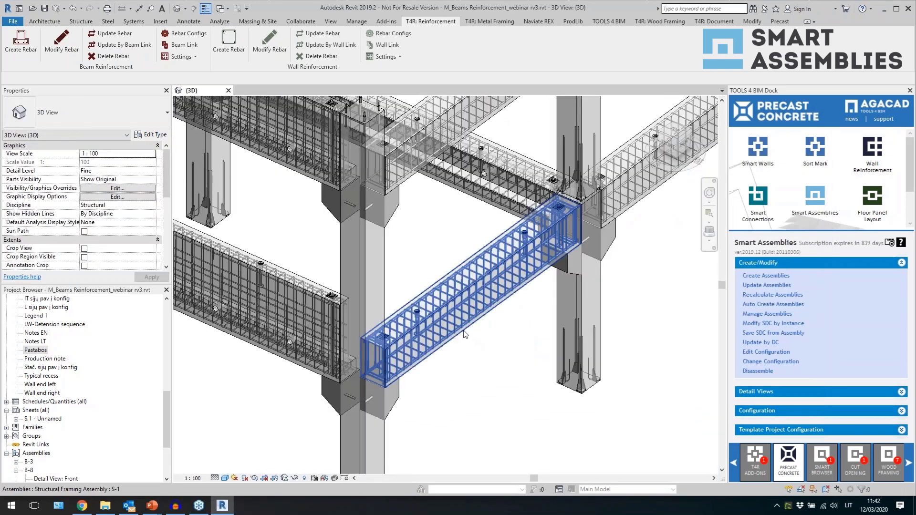
{"action": "left_click", "coordinate": [463, 330]}
{"action": "middle_click_drag", "start_coordinate": [529, 382], "coordinate": [453, 377], "text": "shift"}
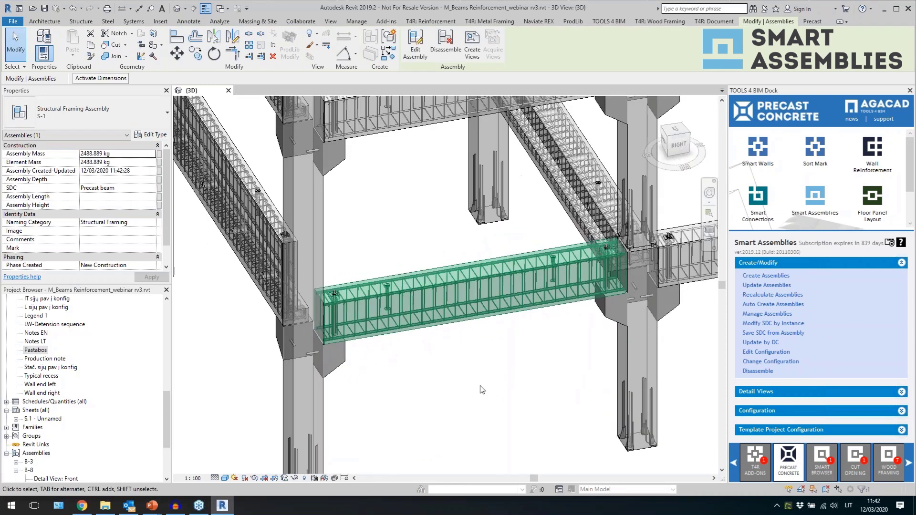
{"action": "scroll", "coordinate": [114, 369], "scroll_direction": "down", "scroll_amount": 4}
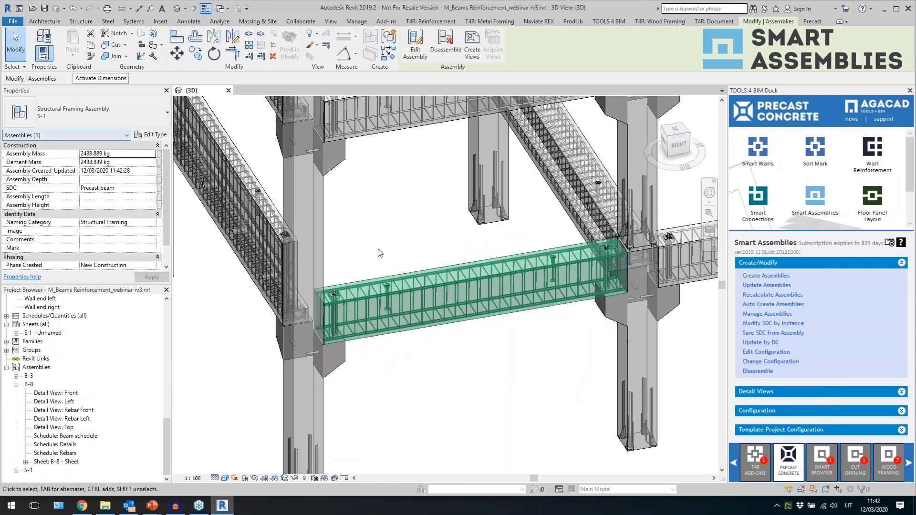
{"action": "scroll", "coordinate": [565, 311], "scroll_direction": "down", "scroll_amount": 3}
{"action": "left_click", "coordinate": [562, 289]}
{"action": "scroll", "coordinate": [562, 289], "scroll_direction": "up", "scroll_amount": 3}
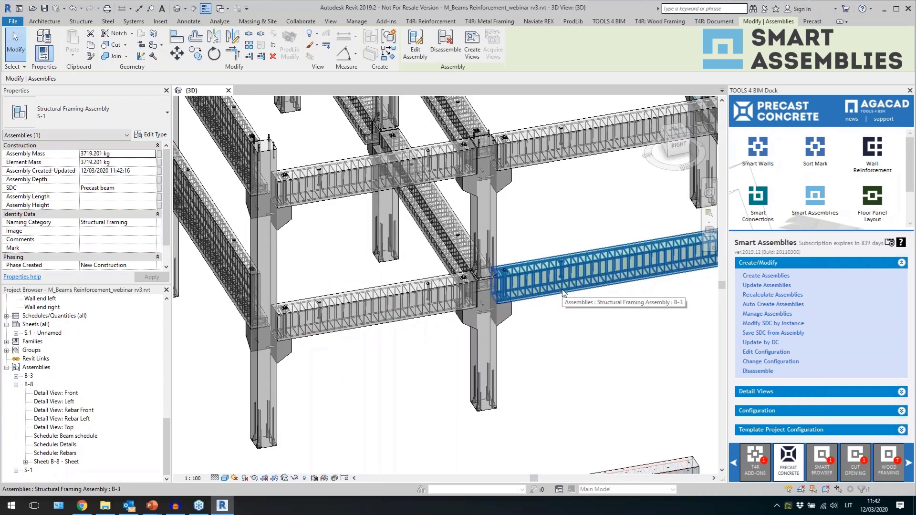
{"action": "left_click", "coordinate": [348, 326]}
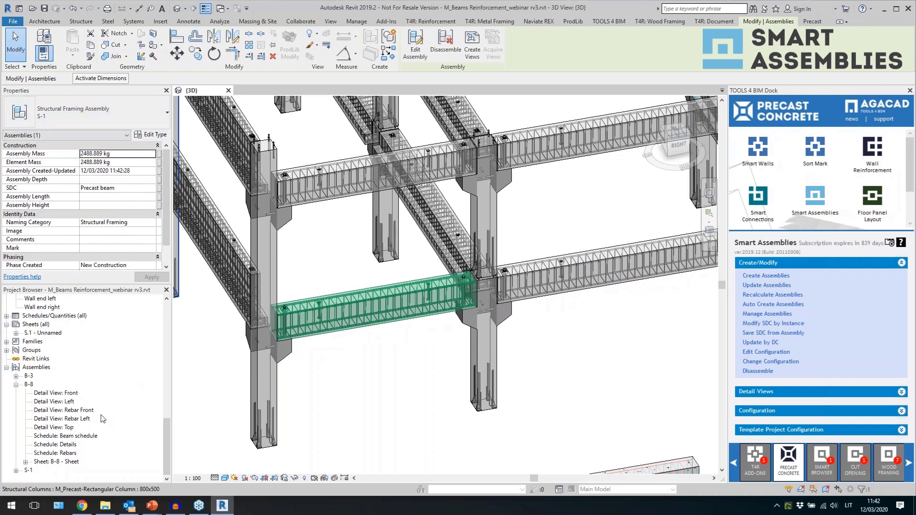
Open the S-1 assembly's sheet and inspect its dimensioned views
{"action": "double_click", "coordinate": [28, 470]}
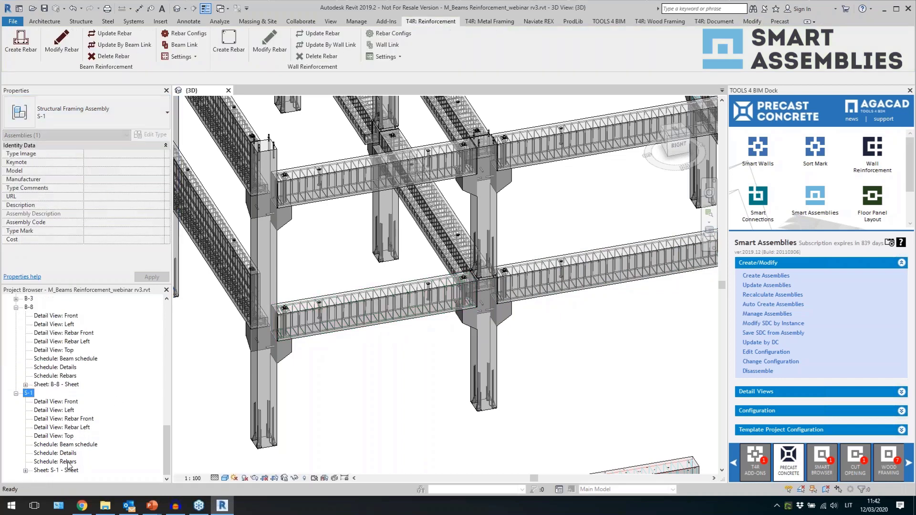
{"action": "double_click", "coordinate": [64, 470]}
{"action": "left_click", "coordinate": [423, 253]}
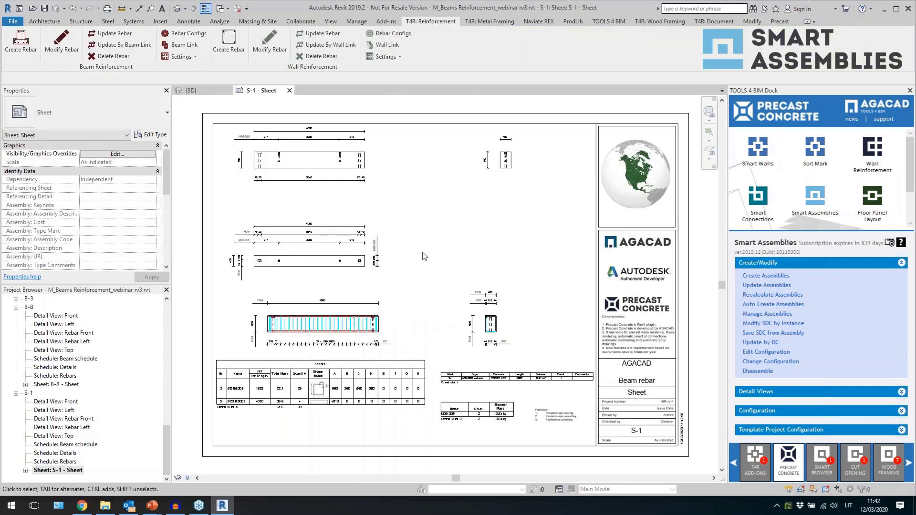
{"action": "scroll", "coordinate": [456, 302], "scroll_direction": "up", "scroll_amount": 3}
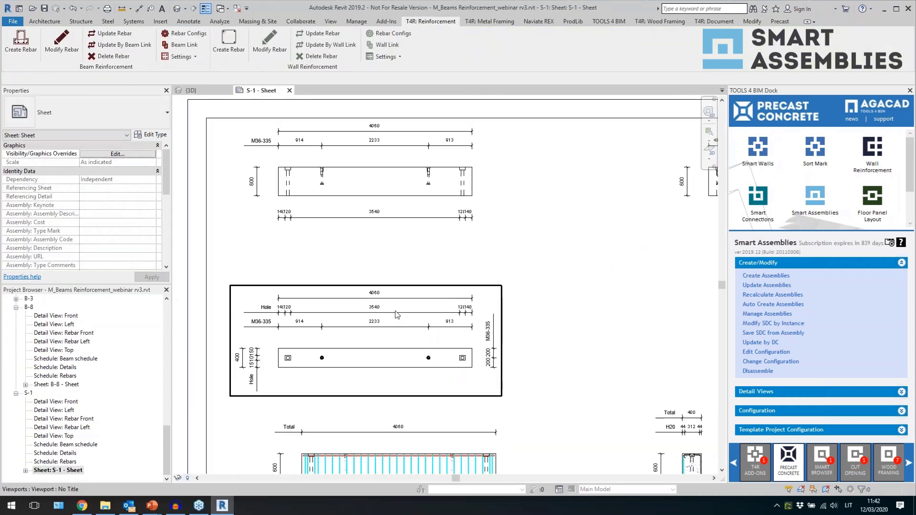
{"action": "scroll", "coordinate": [359, 258], "scroll_direction": "down", "scroll_amount": 2}
On the S-1 sheet, move the top view up toward the front view and the Left view closer beside the front view
{"action": "left_click", "coordinate": [425, 306]}
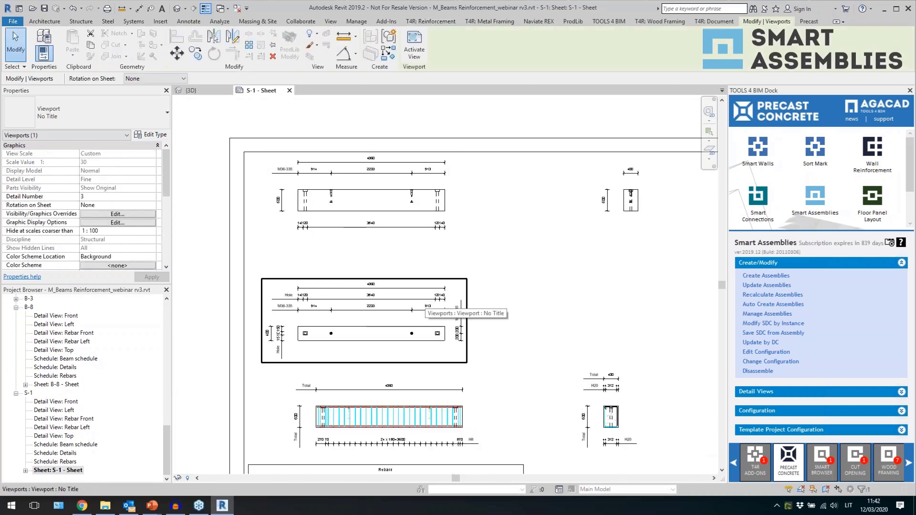
{"action": "left_click_drag", "start_coordinate": [400, 320], "coordinate": [402, 290]}
{"action": "key", "text": "Escape"}
{"action": "left_click_drag", "start_coordinate": [575, 205], "coordinate": [475, 205]}
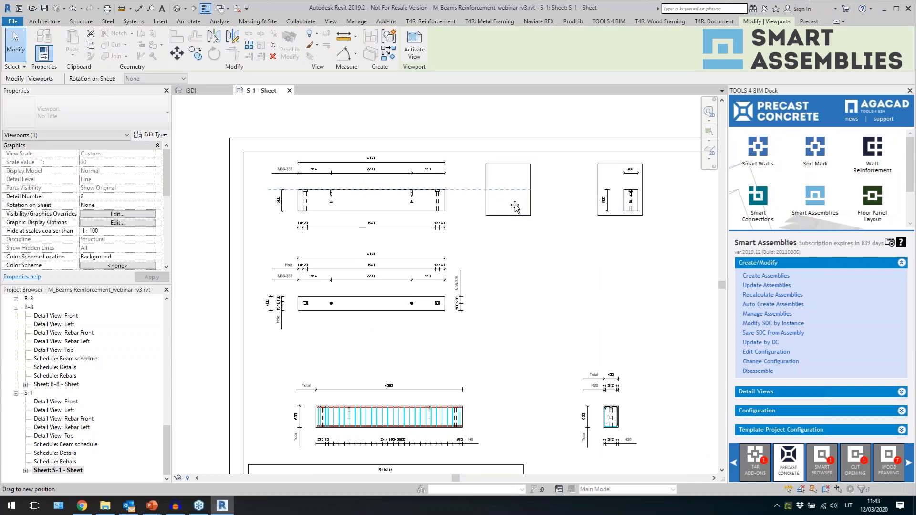
{"action": "left_click", "coordinate": [531, 273]}
Check the S-1 sheet's schedules and move the Rebar Left section closer to the Rebar Front view
{"action": "scroll", "coordinate": [353, 116], "scroll_direction": "down", "scroll_amount": 3}
{"action": "scroll", "coordinate": [447, 265], "scroll_direction": "up", "scroll_amount": 3}
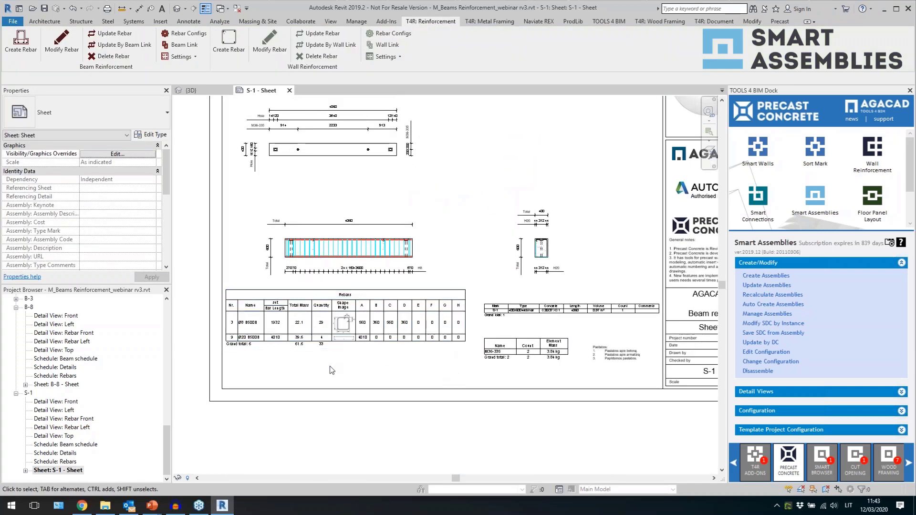
{"action": "scroll", "coordinate": [616, 376], "scroll_direction": "up", "scroll_amount": 3}
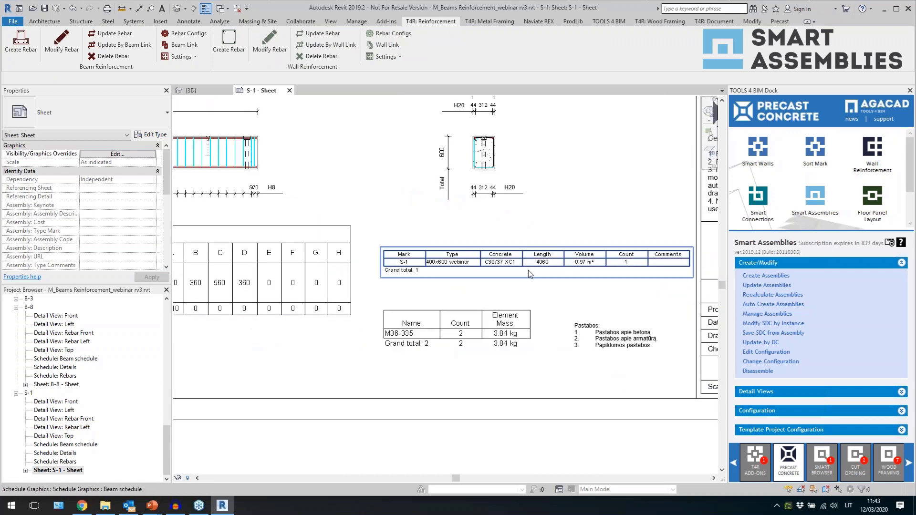
{"action": "scroll", "coordinate": [638, 354], "scroll_direction": "down", "scroll_amount": 6}
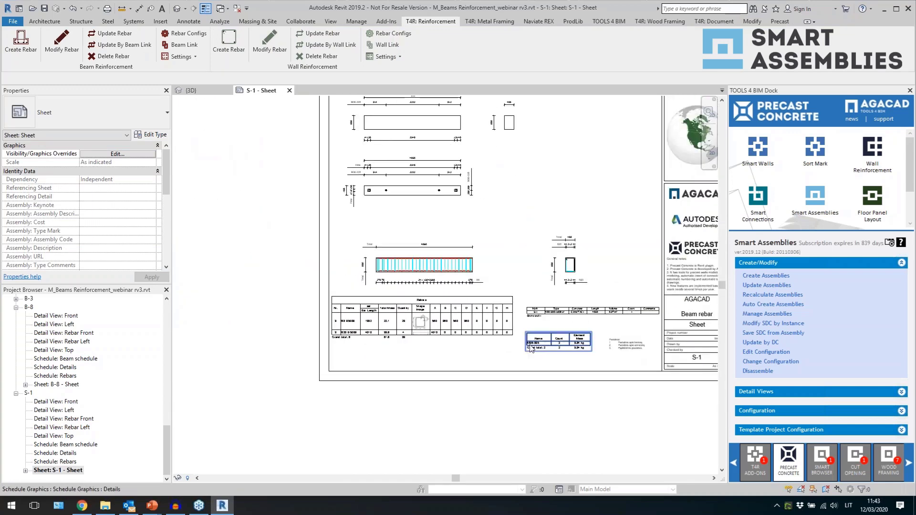
{"action": "scroll", "coordinate": [532, 265], "scroll_direction": "up", "scroll_amount": 2}
{"action": "left_click_drag", "start_coordinate": [531, 265], "coordinate": [478, 266]}
{"action": "left_click", "coordinate": [414, 270]}
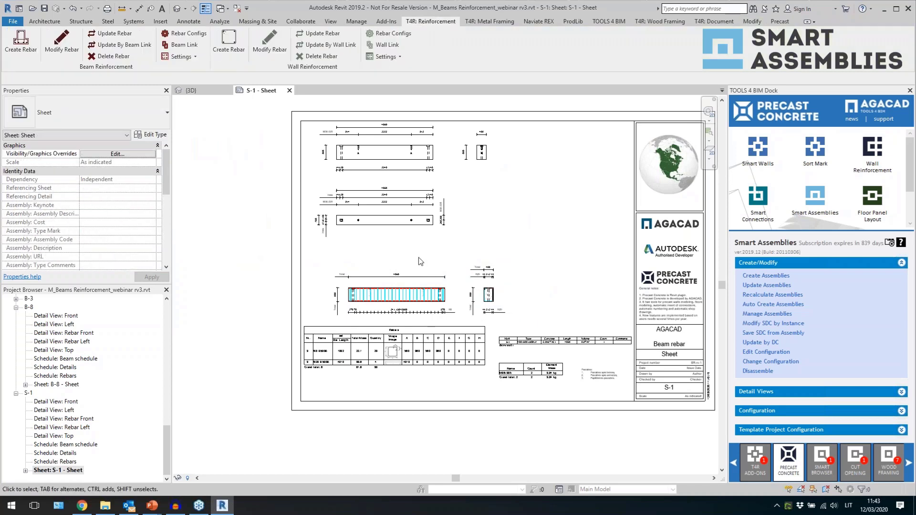
Open the B-3 assembly's sheet, move its top view up toward the front view, and check the layout
{"action": "double_click", "coordinate": [29, 299]}
{"action": "double_click", "coordinate": [56, 376]}
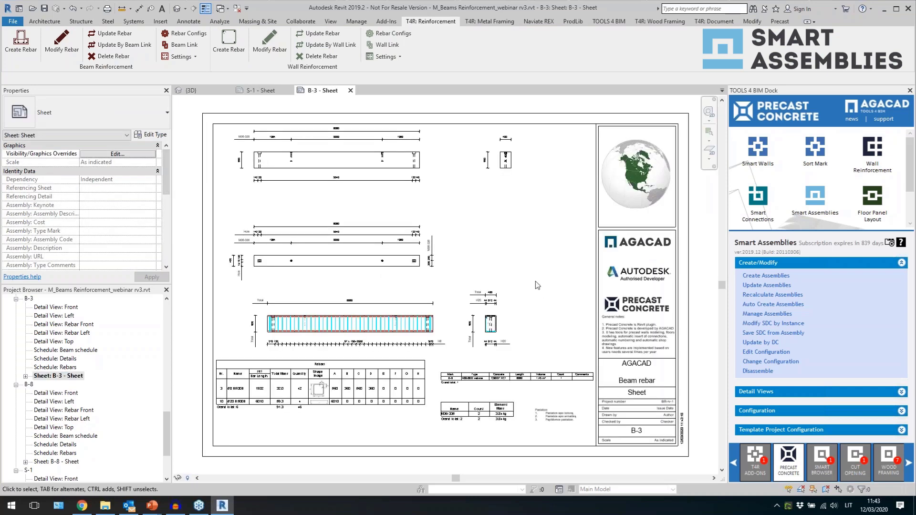
{"action": "left_click", "coordinate": [382, 270]}
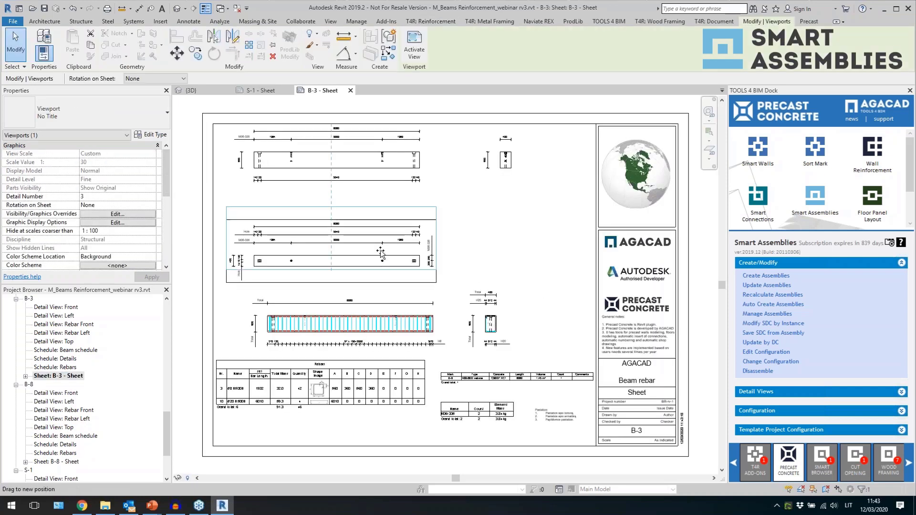
{"action": "left_click_drag", "start_coordinate": [382, 271], "coordinate": [382, 249]}
{"action": "key", "text": "Escape"}
{"action": "scroll", "coordinate": [268, 151], "scroll_direction": "up", "scroll_amount": 3}
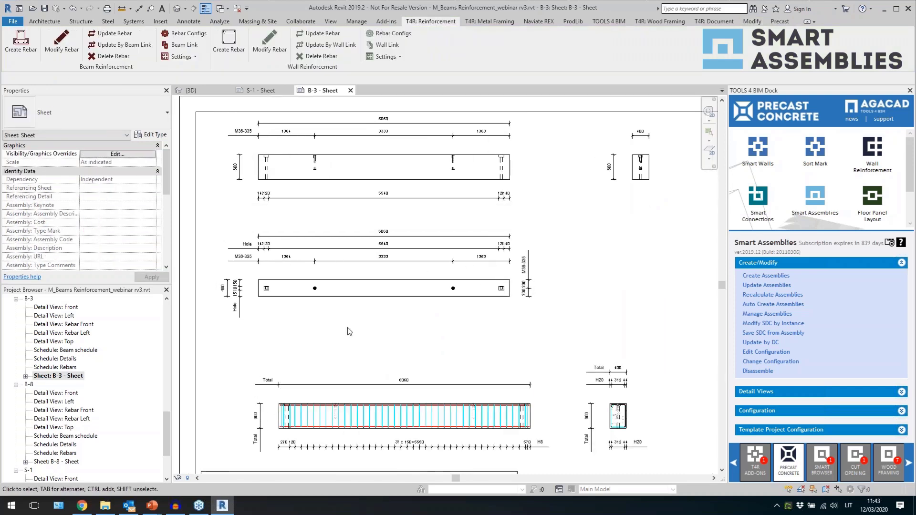
{"action": "scroll", "coordinate": [233, 288], "scroll_direction": "up", "scroll_amount": 3}
{"action": "scroll", "coordinate": [272, 222], "scroll_direction": "down", "scroll_amount": 5}
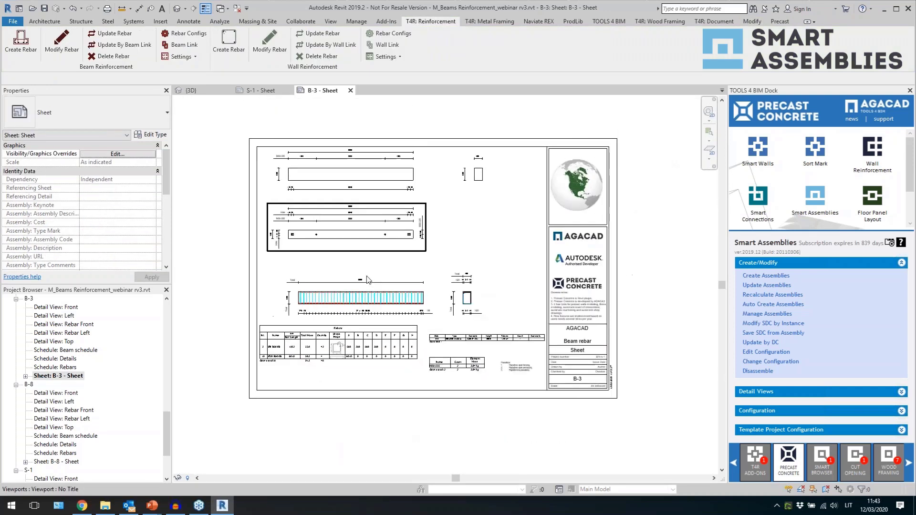
{"action": "scroll", "coordinate": [368, 401], "scroll_direction": "up", "scroll_amount": 1}
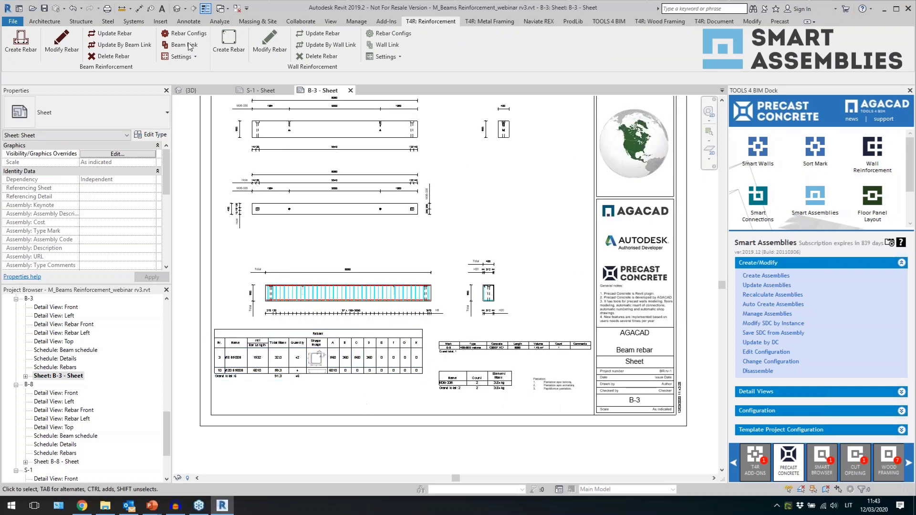
Return to the 3D view, close the other views, show the whole model, and collapse the Create/Modify command group
{"action": "left_click", "coordinate": [177, 8]}
{"action": "left_click", "coordinate": [206, 9]}
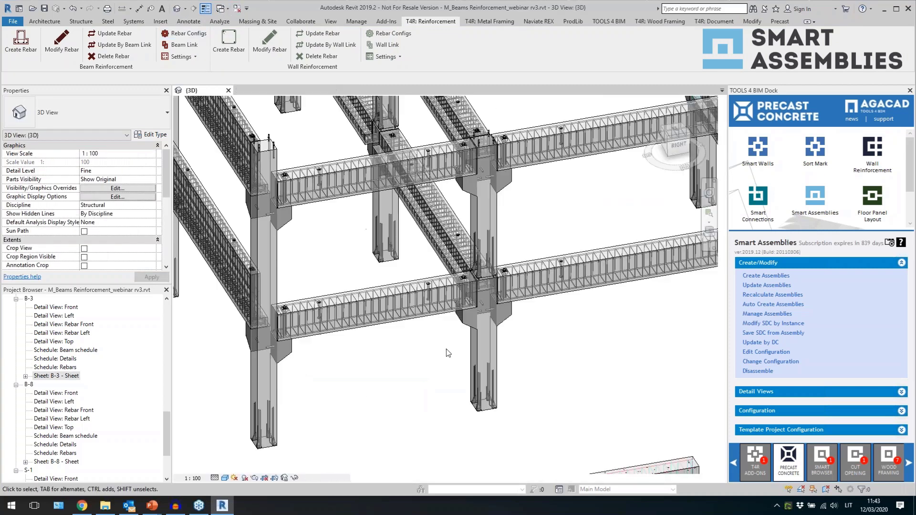
{"action": "middle_click_drag", "start_coordinate": [499, 368], "coordinate": [476, 253], "text": "shift"}
{"action": "scroll", "coordinate": [490, 293], "scroll_direction": "down", "scroll_amount": 4}
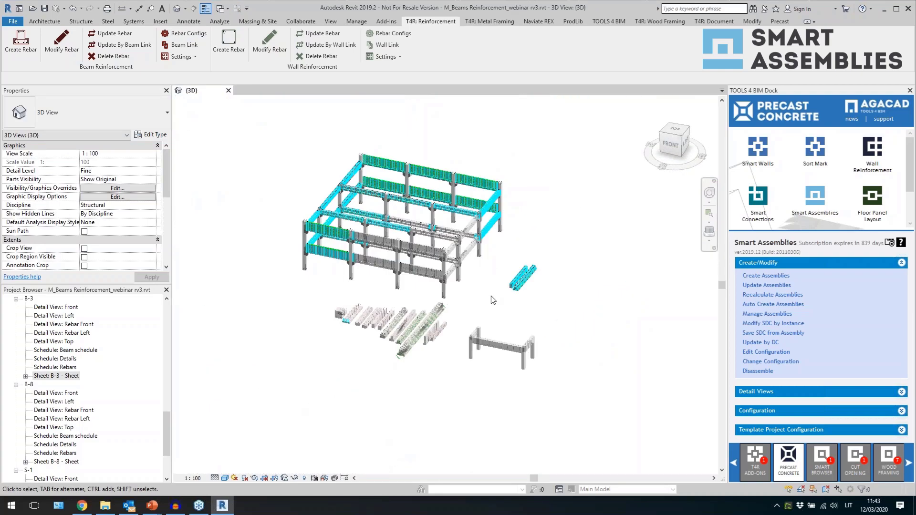
{"action": "scroll", "coordinate": [476, 291], "scroll_direction": "up", "scroll_amount": 2}
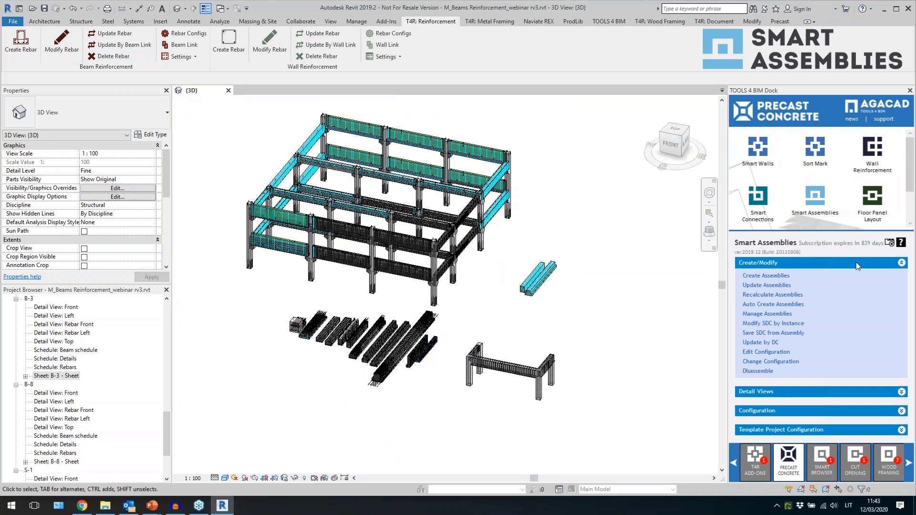
{"action": "left_click", "coordinate": [867, 268]}
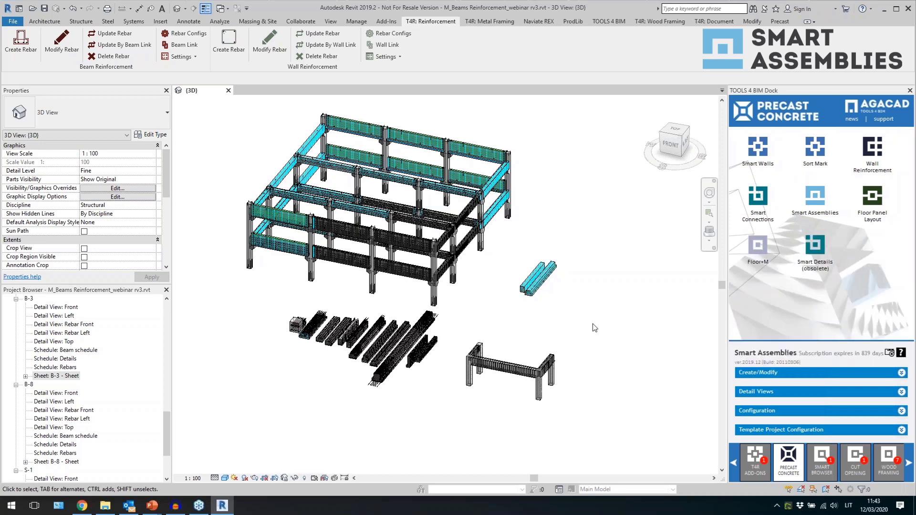
Switch to the running PowerPoint slide show of the Beam reinforcement presentation and advance to the slide after LIVE DEMO
{"action": "mouse_move", "coordinate": [153, 506]}
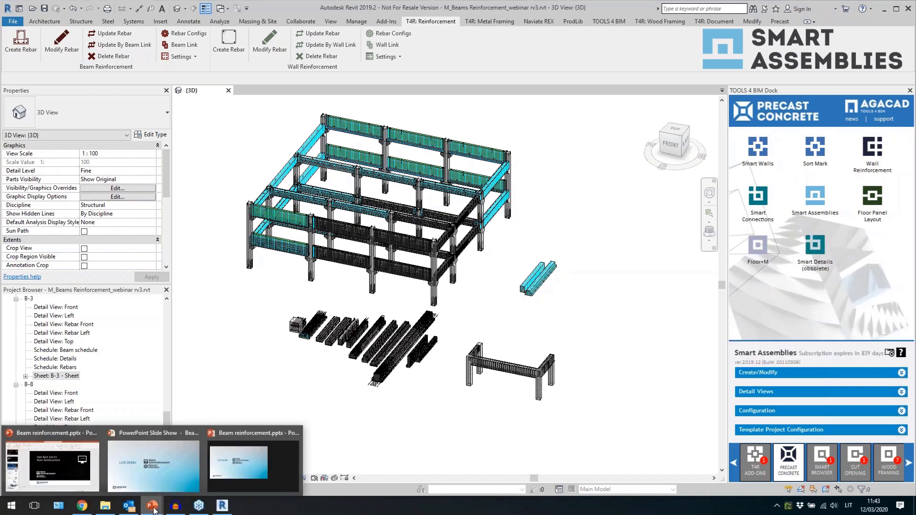
{"action": "left_click", "coordinate": [176, 473]}
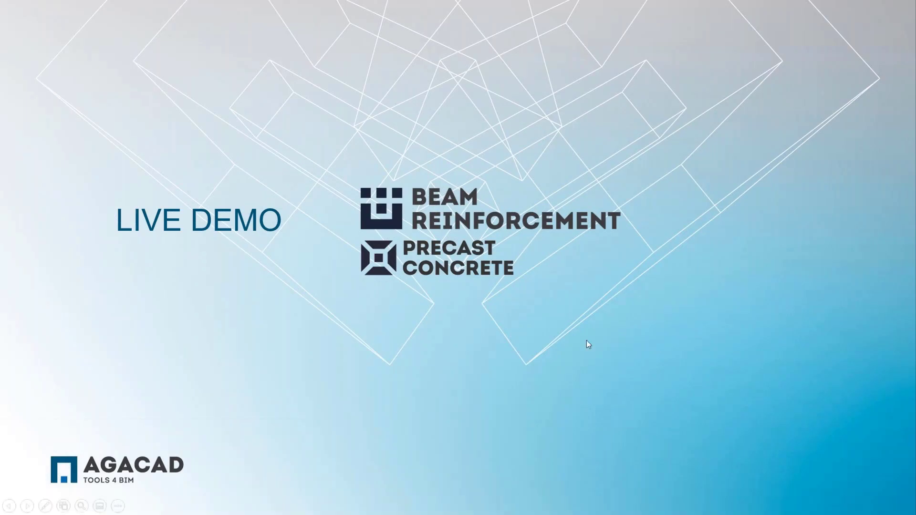
{"action": "left_click", "coordinate": [614, 333]}
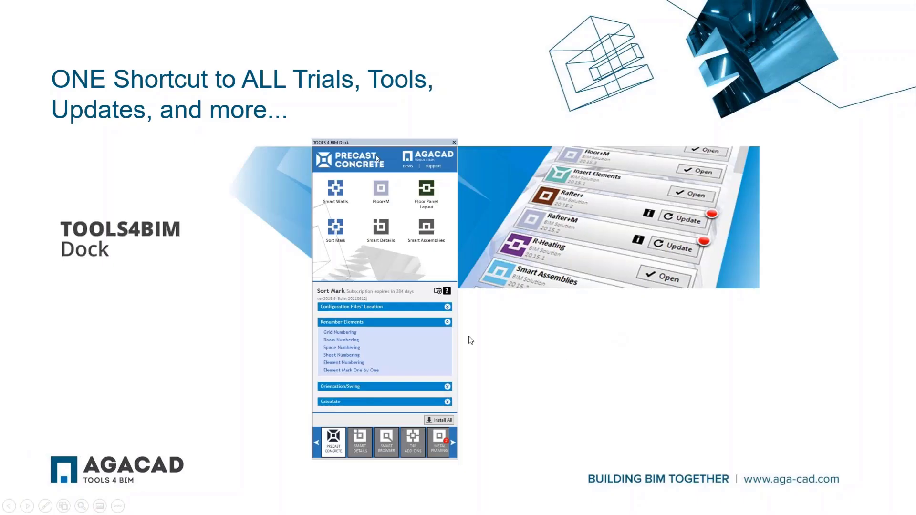